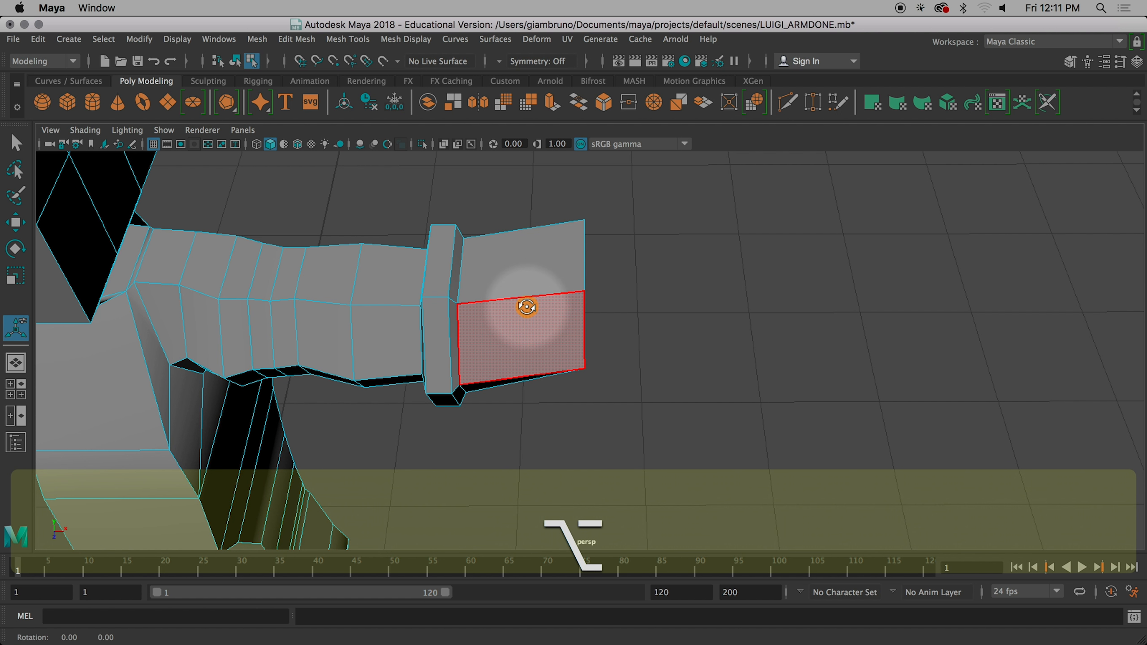
Step: Select the edge running across the middle of the hand's end and scale it along its depth axis
{"action": "middle_click_drag", "start_coordinate": [525, 302], "coordinate": [563, 333], "text": "alt"}
{"action": "left_click_drag", "start_coordinate": [563, 333], "coordinate": [421, 334], "text": "alt"}
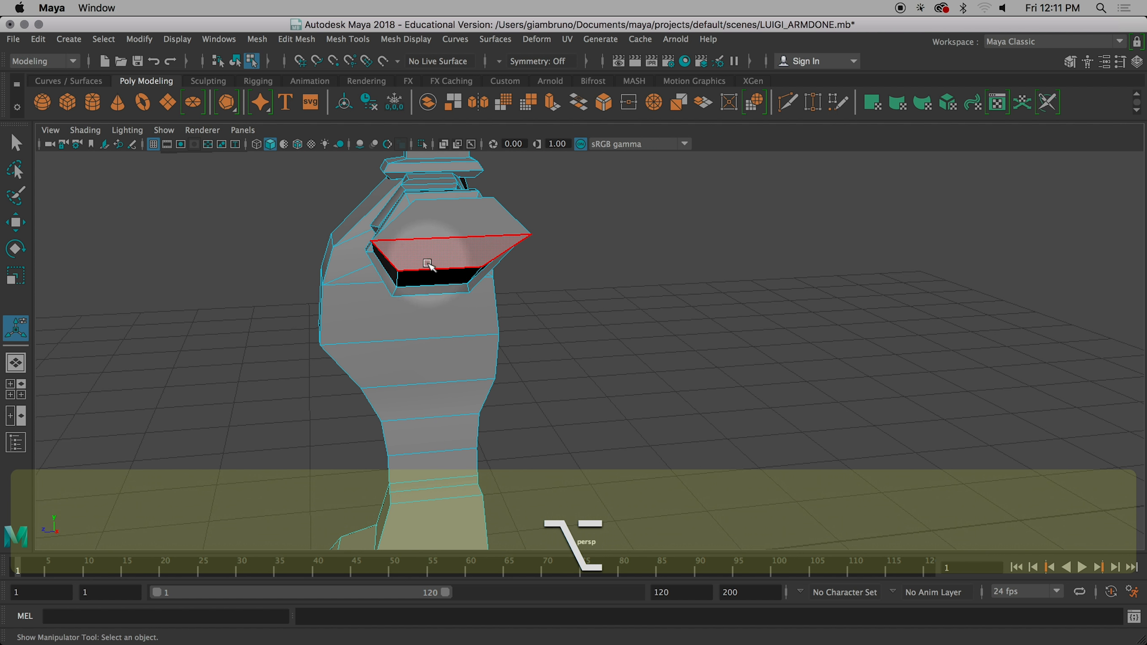
{"action": "left_click_drag", "start_coordinate": [418, 260], "coordinate": [500, 267], "text": "alt"}
{"action": "right_click", "coordinate": [489, 275]}
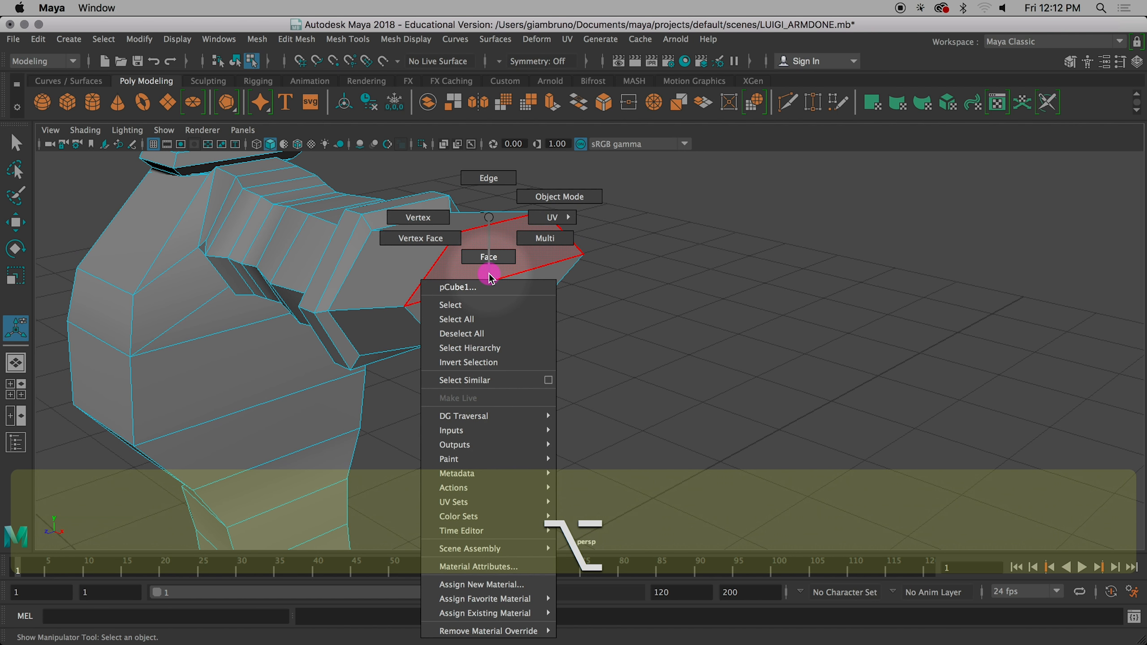
{"action": "left_click", "coordinate": [488, 177]}
{"action": "left_click", "coordinate": [486, 281]}
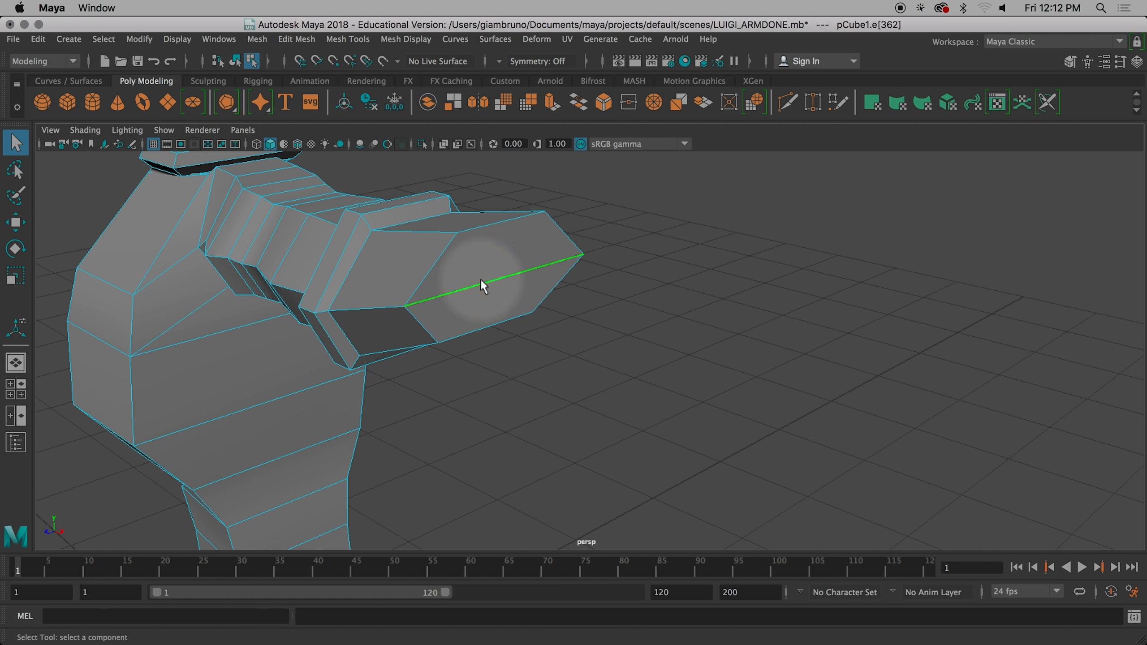
{"action": "key", "text": "r"}
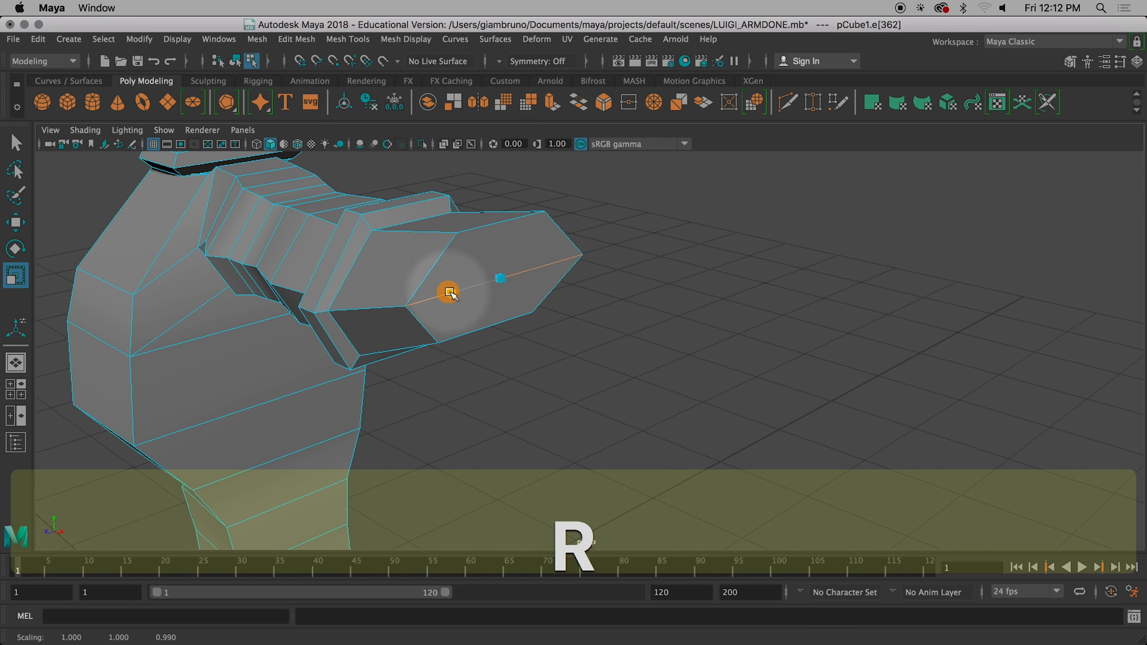
{"action": "left_click_drag", "start_coordinate": [448, 292], "coordinate": [530, 302]}
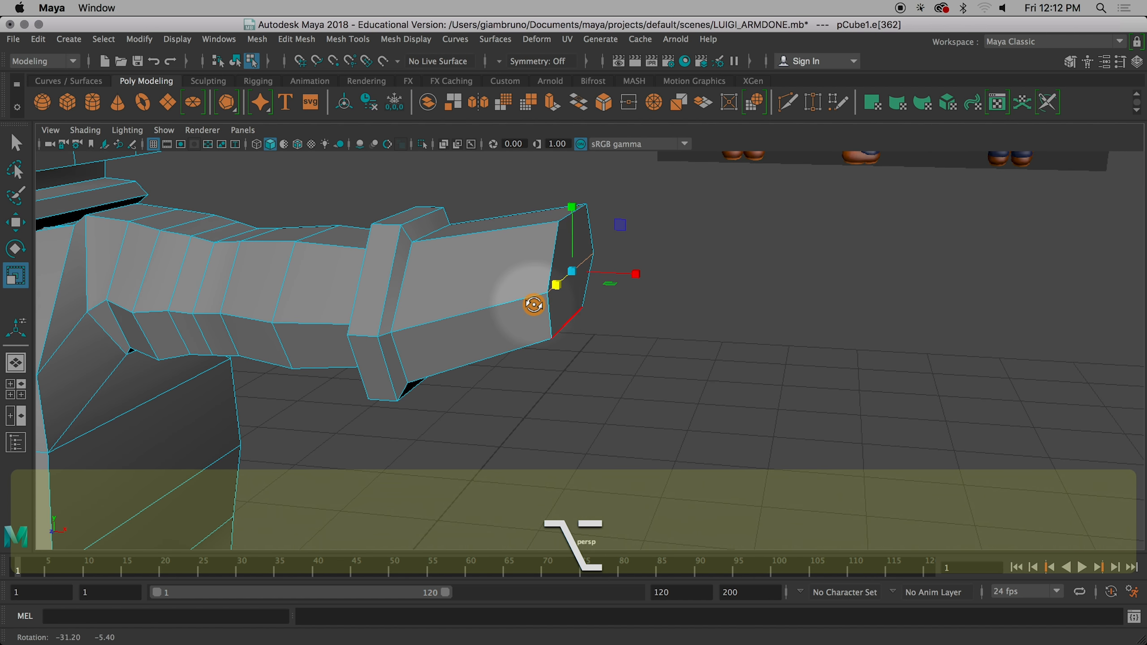
Step: Save the current scene and save a new version of it as LUIGI_HANDSstart.mb
{"action": "key", "text": "super+s"}
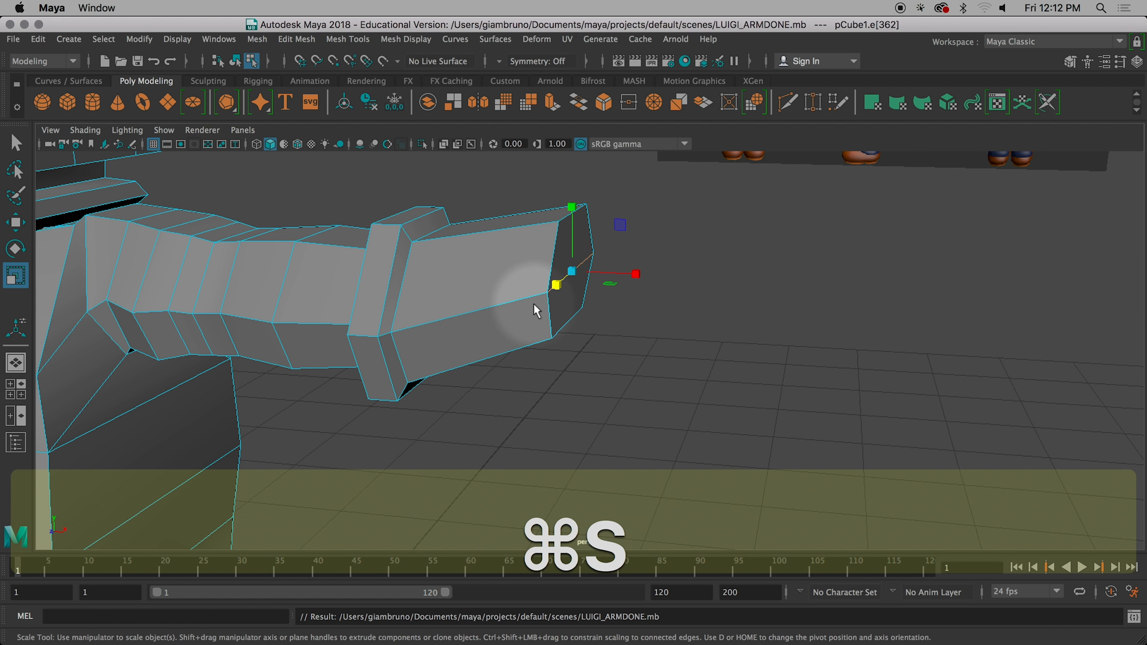
{"action": "key", "text": "shift+super+s"}
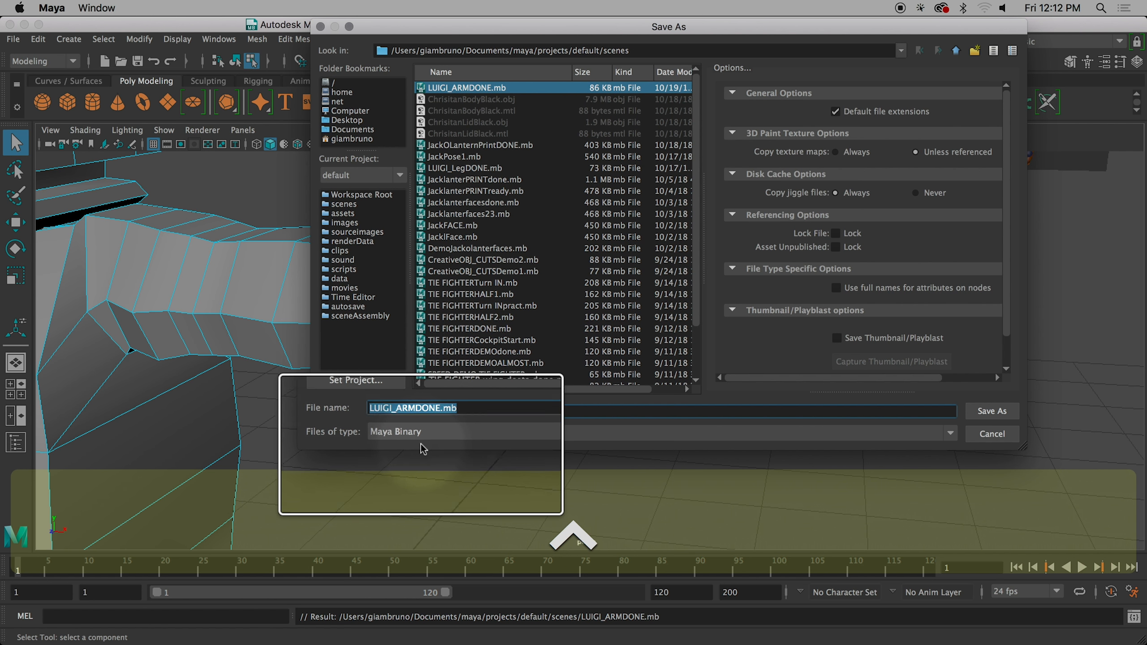
{"action": "left_click", "coordinate": [416, 413]}
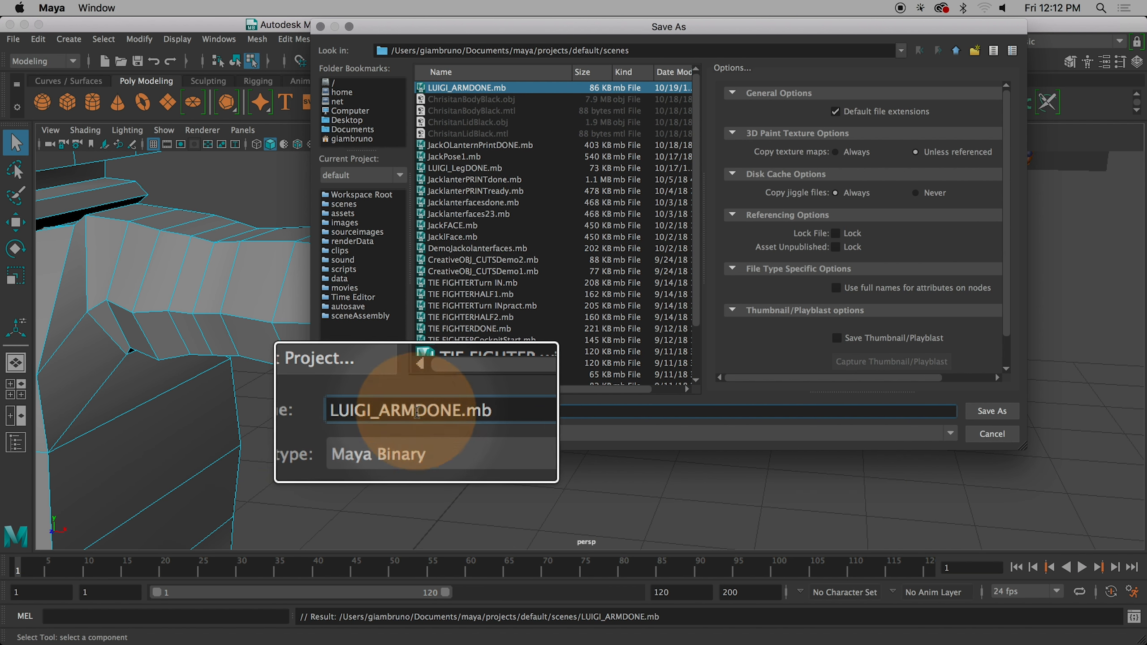
{"action": "left_click_drag", "start_coordinate": [416, 412], "coordinate": [383, 412]}
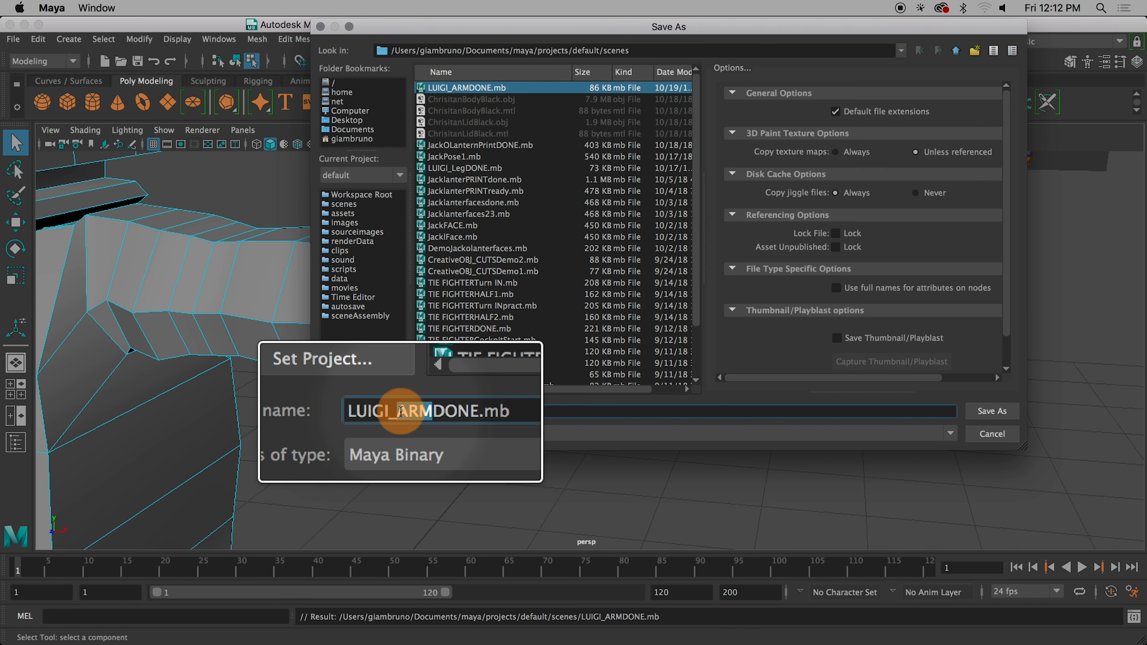
{"action": "type", "text": "HA"}
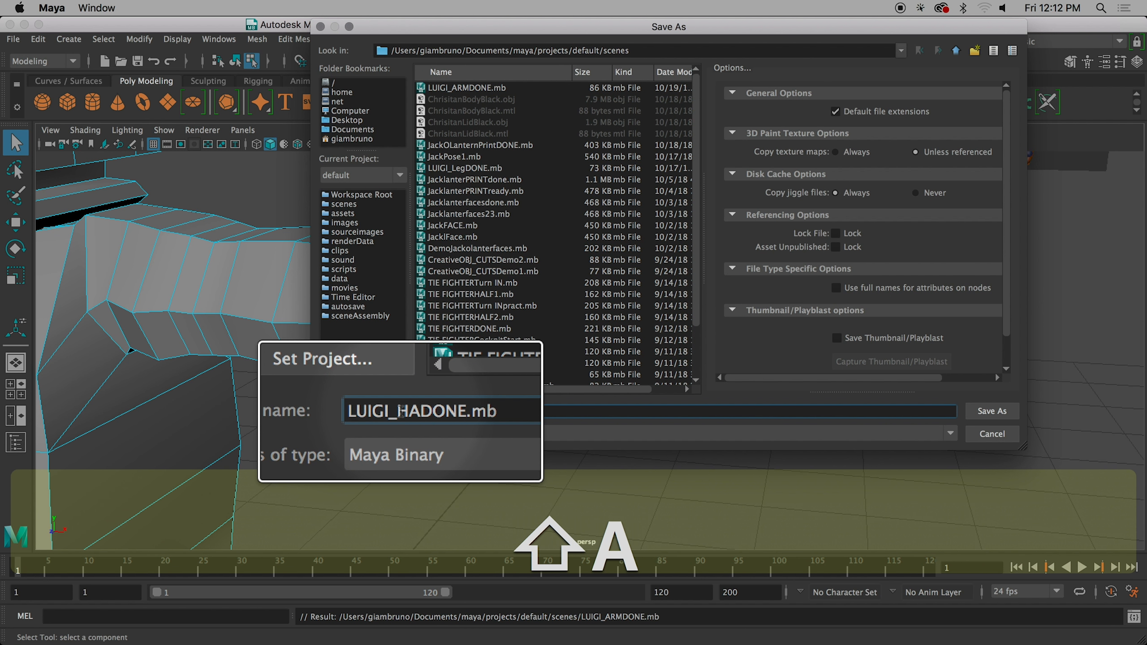
{"action": "key", "text": "BackSpace"}
{"action": "type", "text": "N"}
{"action": "type", "text": "DS"}
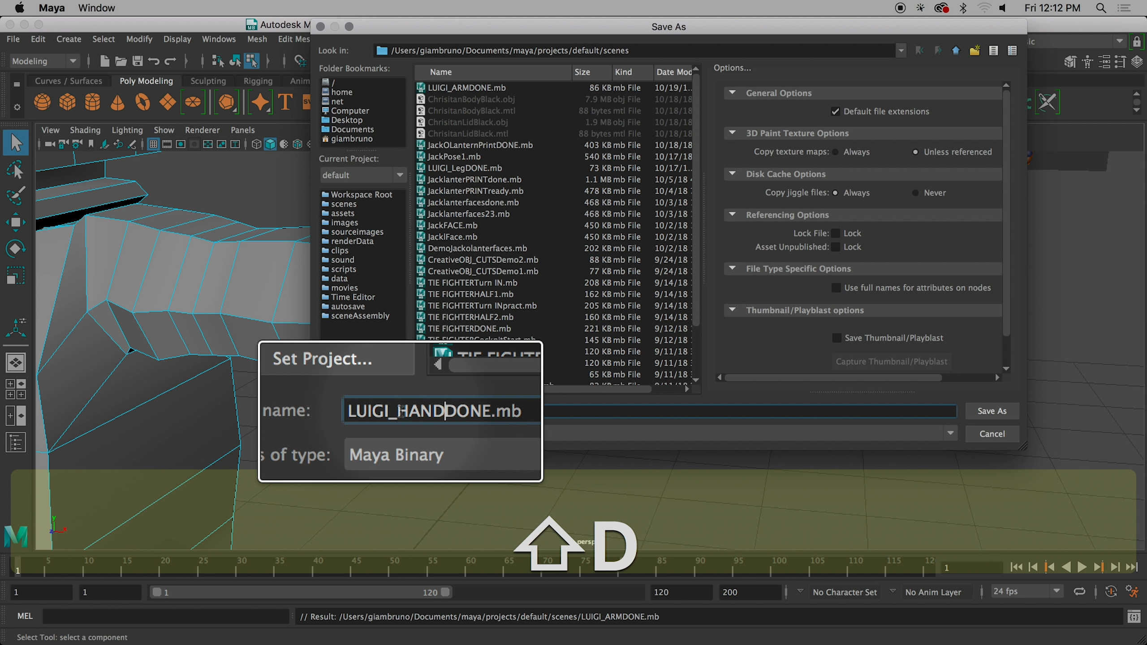
{"action": "key", "text": "shift+Right"}
{"action": "key", "text": "shift+Right"}
{"action": "key", "text": "shift+Right"}
{"action": "key", "text": "shift+Right"}
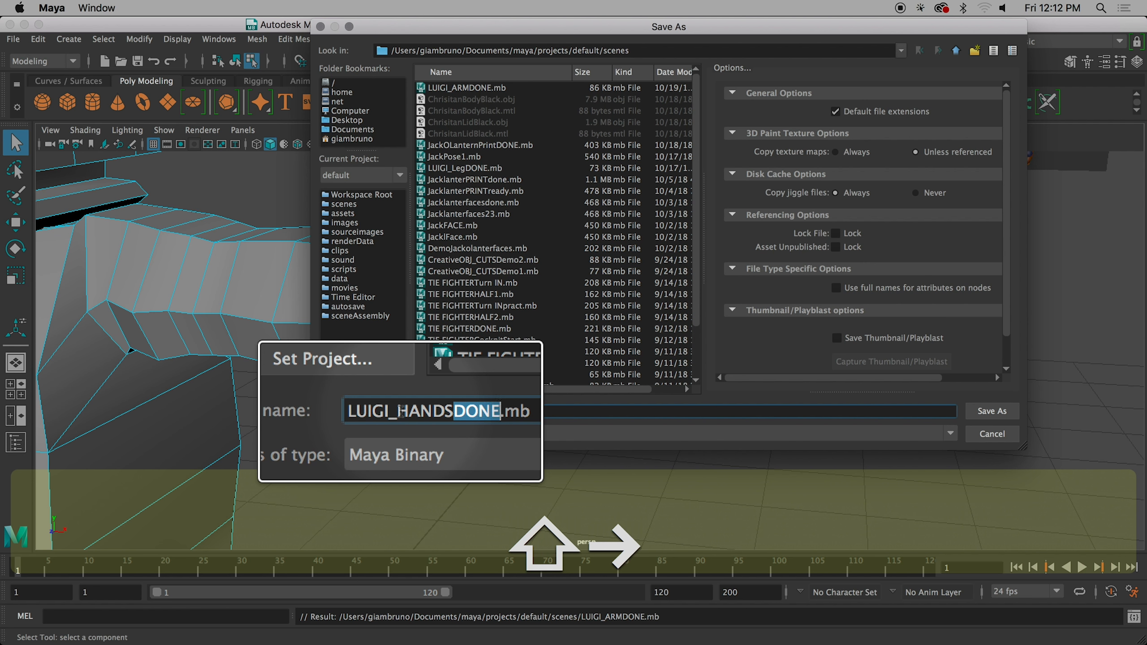
{"action": "type", "text": "start"}
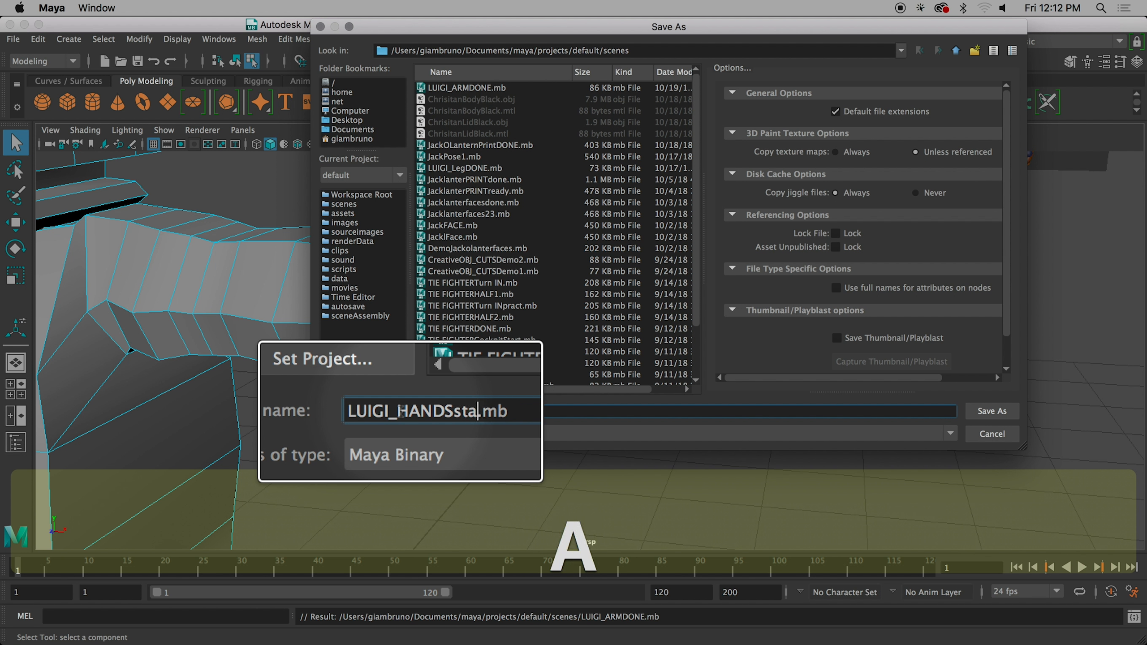
{"action": "key", "text": "Return"}
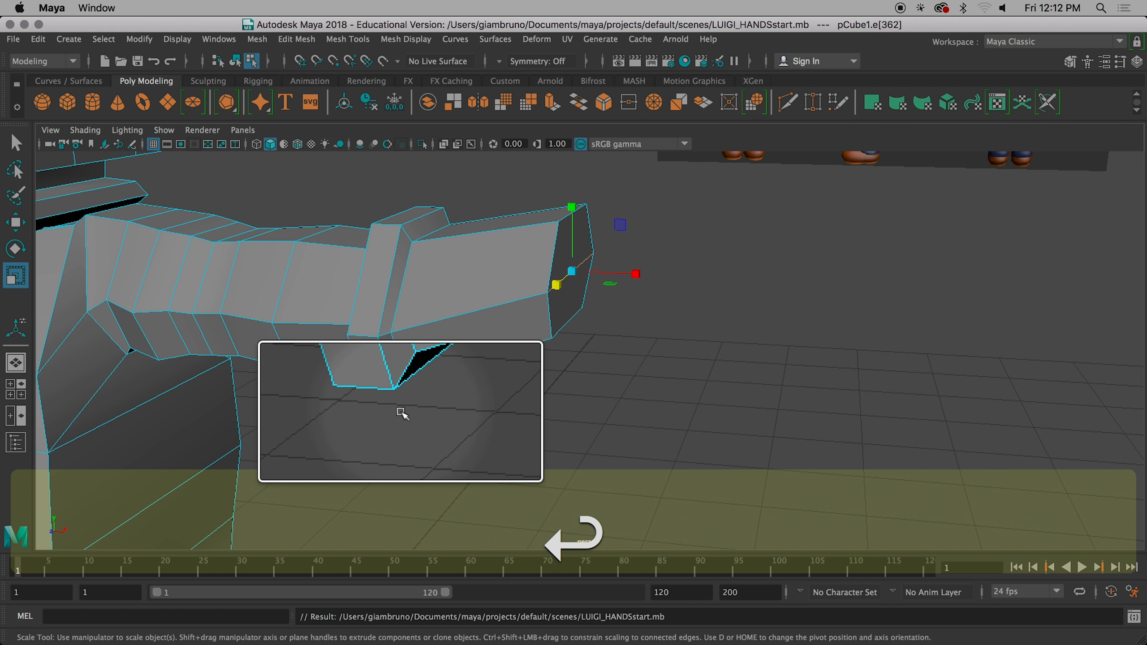
Step: Examine the hand mesh up close in the front view against Luigi's gloved fist in the reference image
{"action": "left_click_drag", "start_coordinate": [589, 351], "coordinate": [615, 354], "text": "alt"}
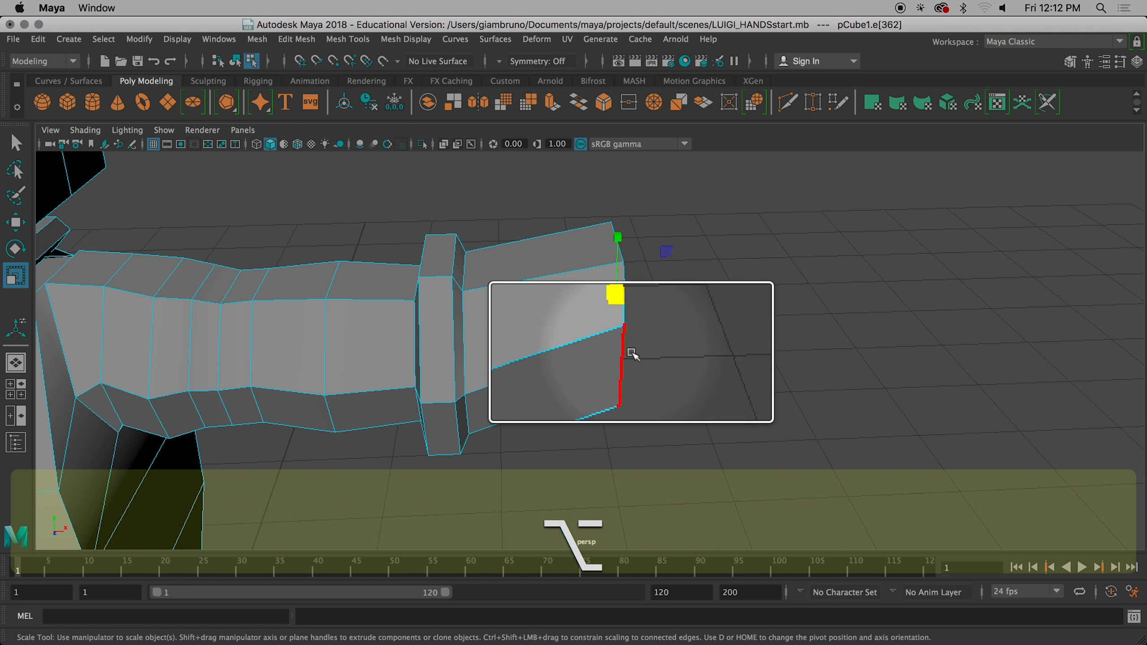
{"action": "scroll", "coordinate": [679, 396], "scroll_direction": "down", "scroll_amount": 5, "text": "ctrl"}
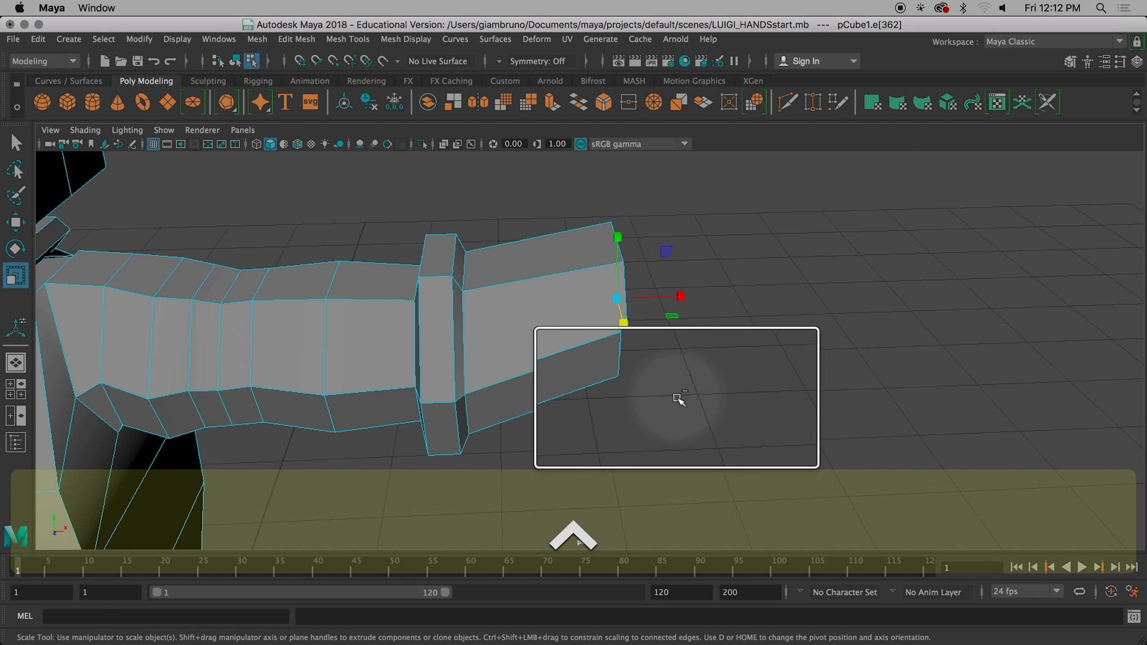
{"action": "left_click_drag", "start_coordinate": [671, 400], "coordinate": [607, 335], "text": "alt"}
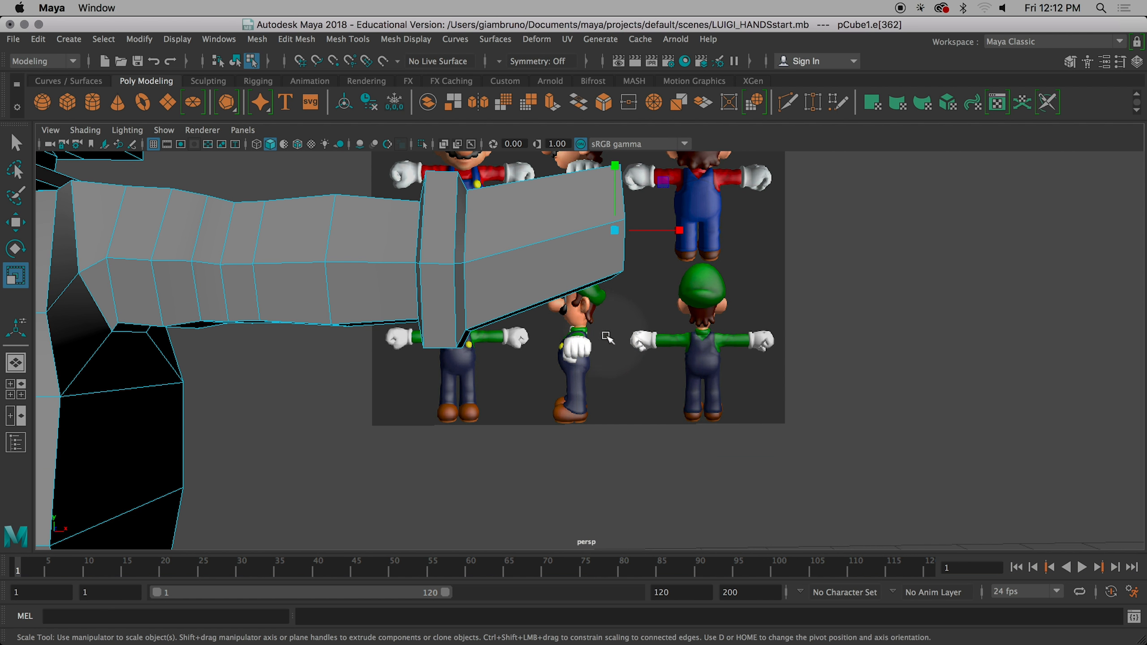
{"action": "key", "text": "space"}
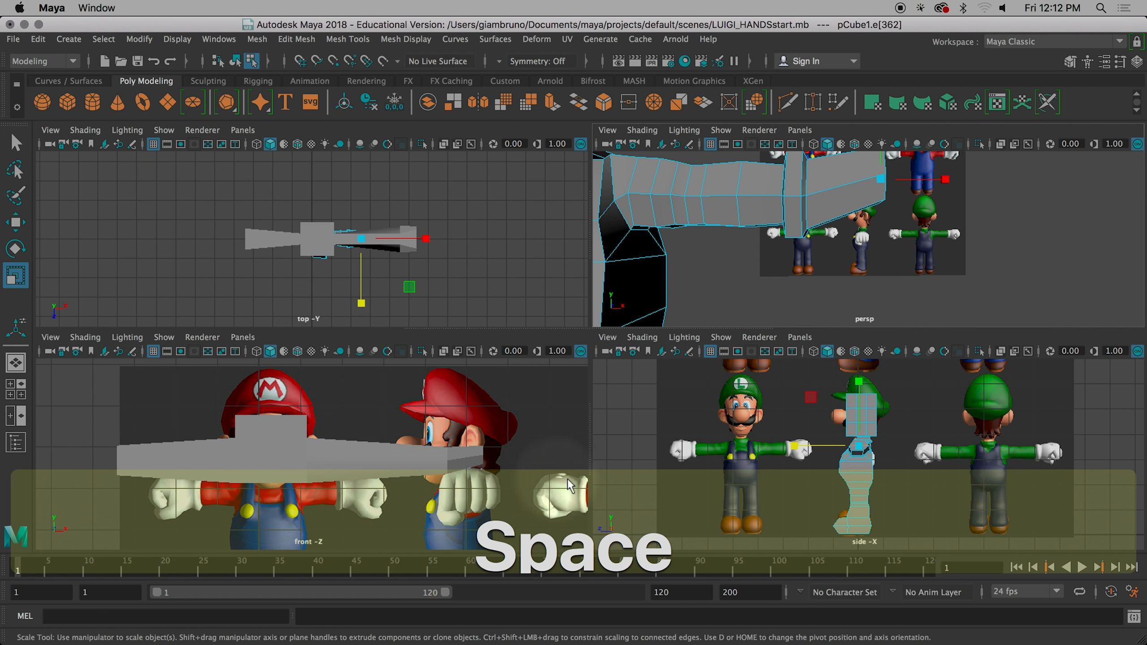
{"action": "middle_click_drag", "start_coordinate": [398, 516], "coordinate": [374, 301], "text": "alt"}
{"action": "middle_click_drag", "start_coordinate": [345, 474], "coordinate": [370, 360], "text": "alt"}
{"action": "key", "text": "space"}
{"action": "scroll", "coordinate": [452, 408], "scroll_direction": "up", "scroll_amount": 3}
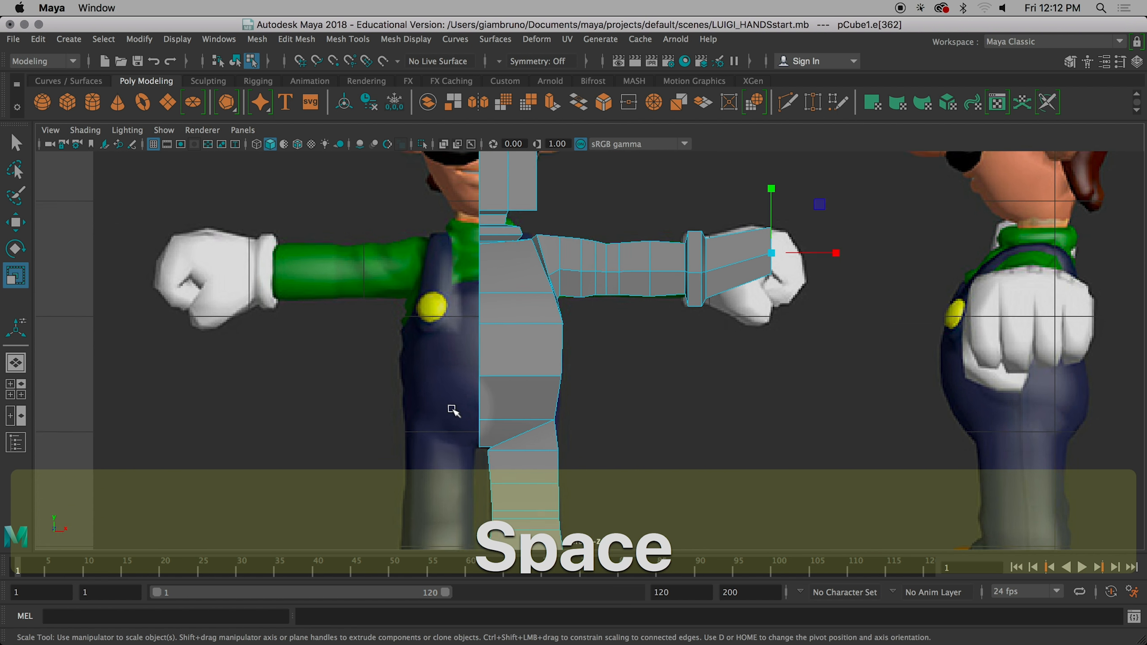
{"action": "scroll", "coordinate": [453, 409], "scroll_direction": "up", "scroll_amount": 7}
{"action": "middle_click_drag", "start_coordinate": [602, 394], "coordinate": [210, 507], "text": "alt"}
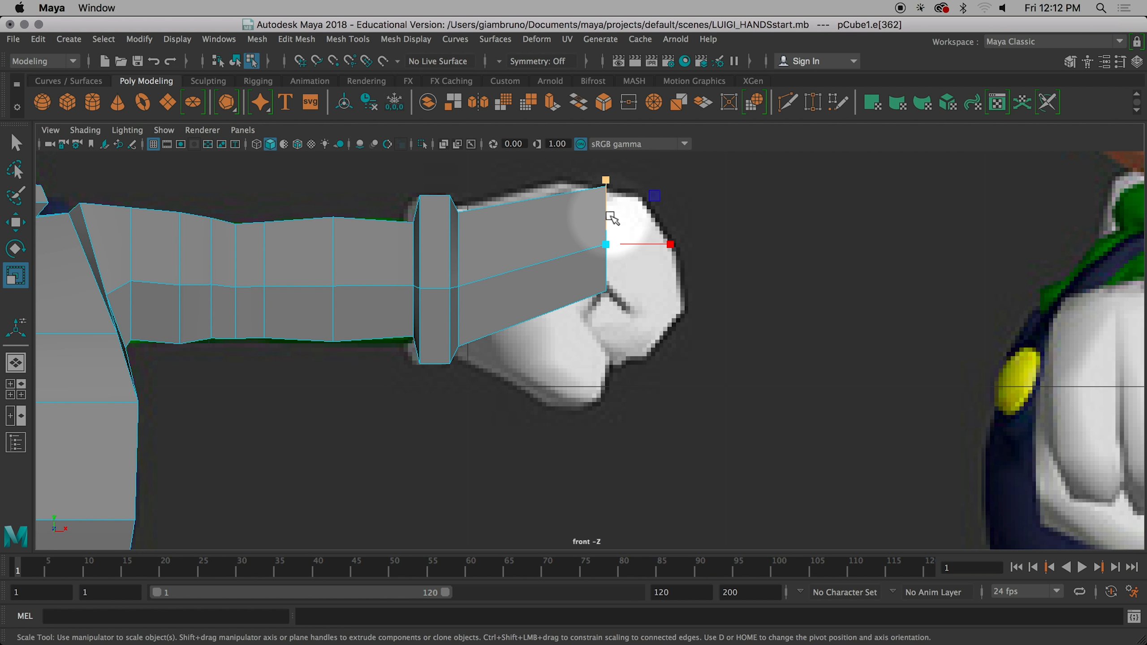
Step: Insert a vertical edge loop around the hand about midway between the cuff and the hand's end, with shaded display on
{"action": "key", "text": "4"}
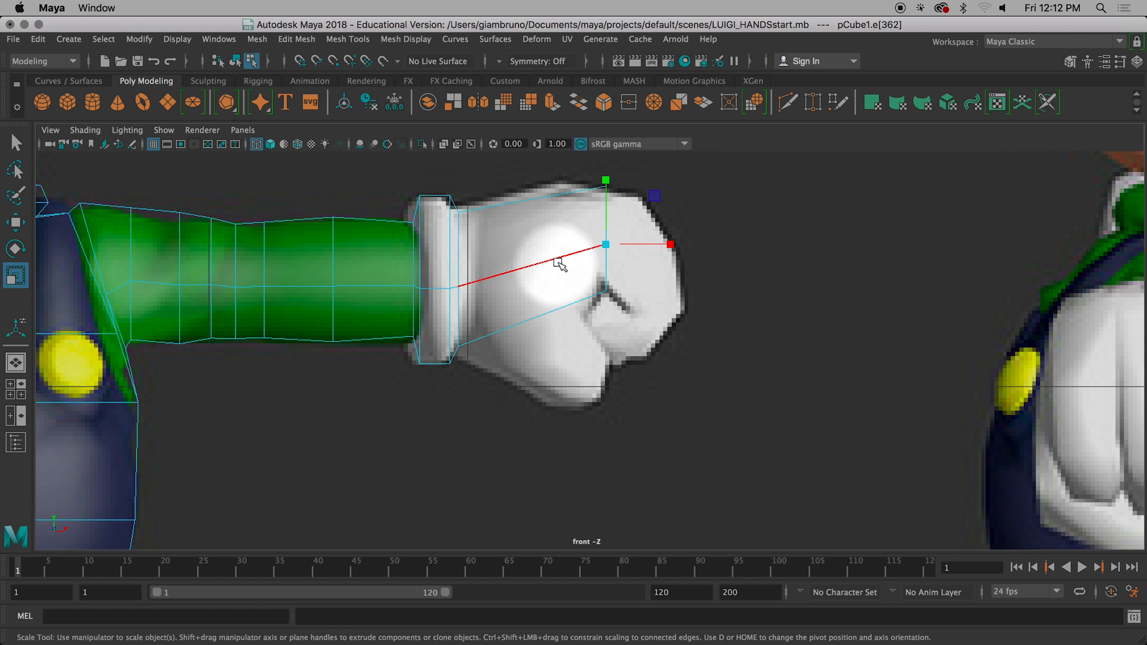
{"action": "left_click", "coordinate": [332, 40]}
{"action": "left_click", "coordinate": [342, 40]}
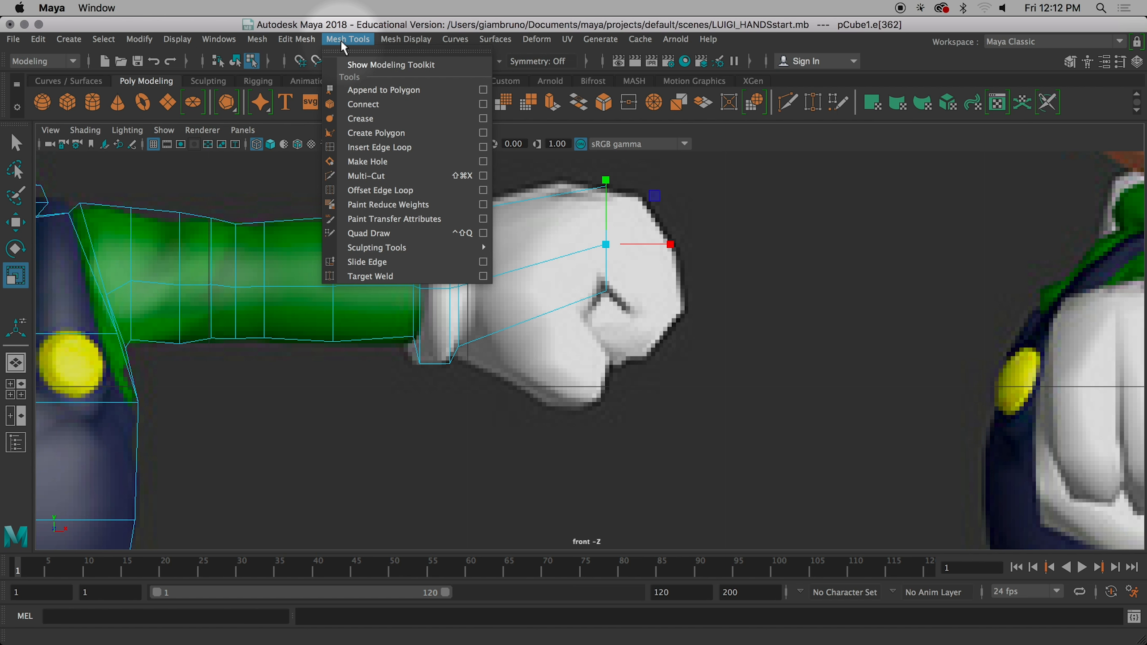
{"action": "left_click", "coordinate": [361, 152]}
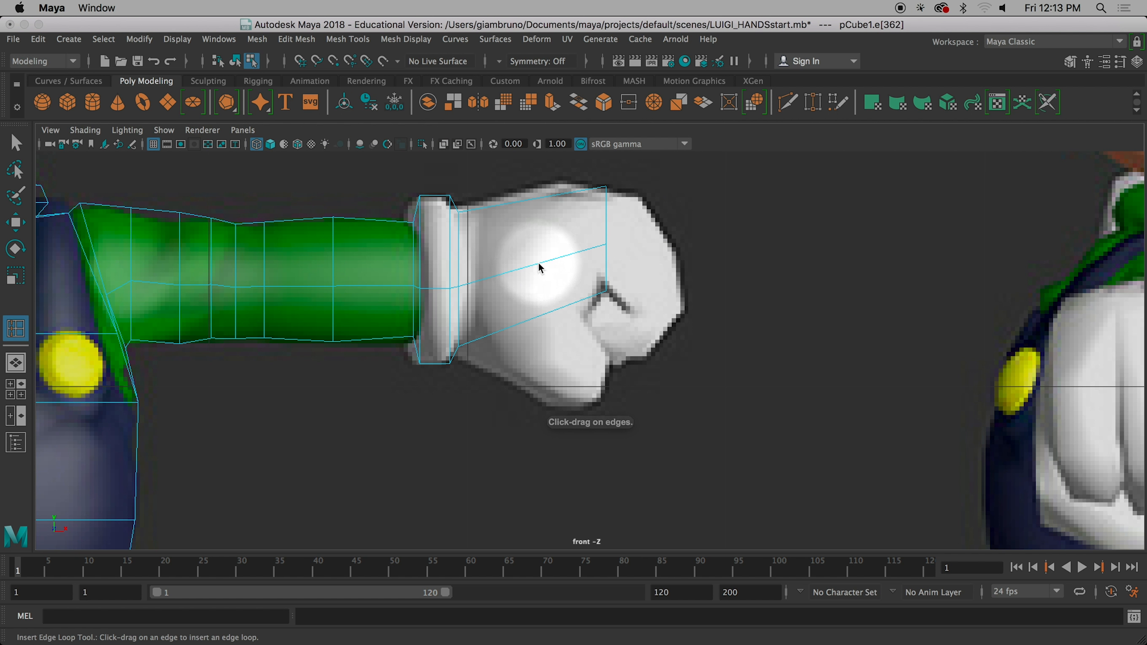
{"action": "left_click_drag", "start_coordinate": [541, 263], "coordinate": [549, 265]}
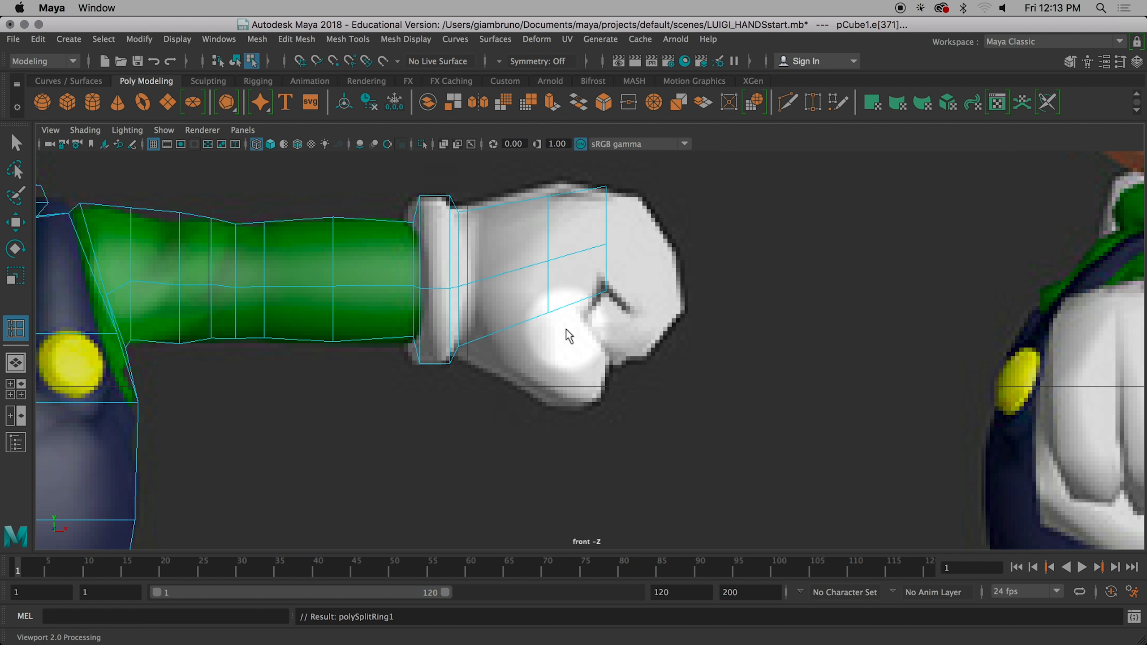
{"action": "key", "text": "super"}
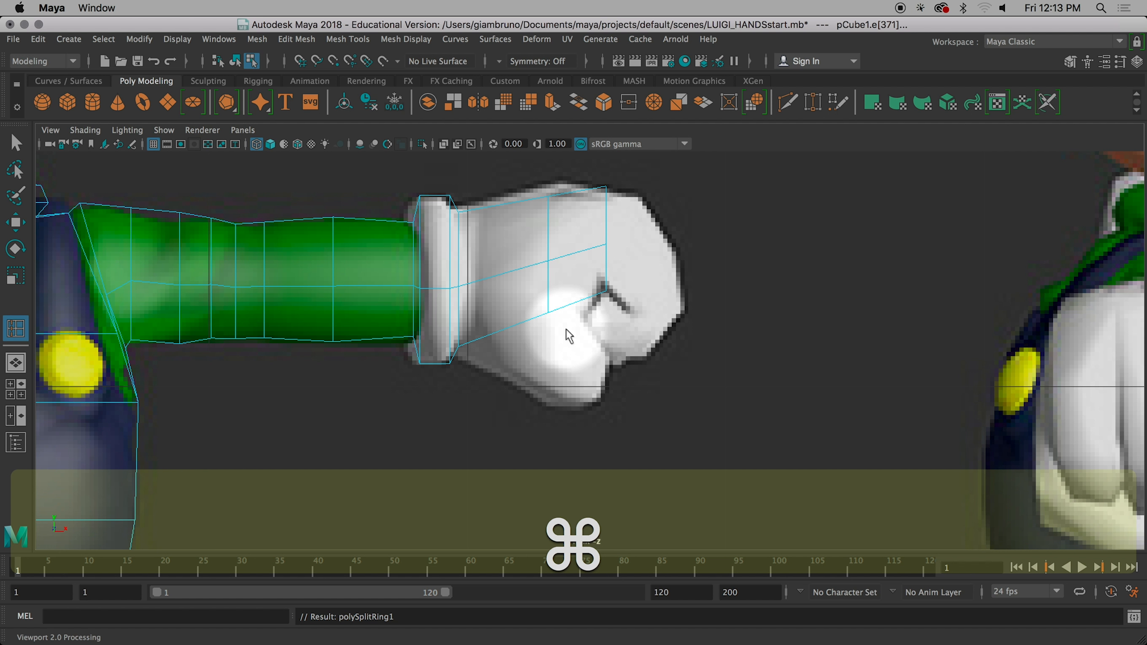
{"action": "key", "text": "super+z"}
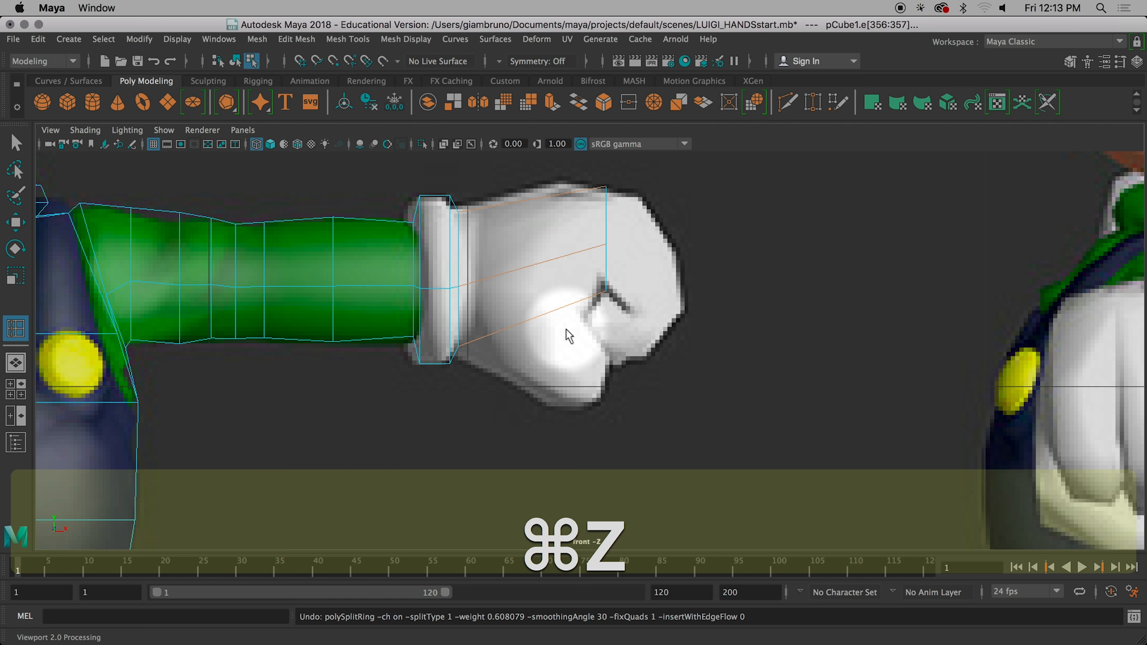
{"action": "key", "text": "5"}
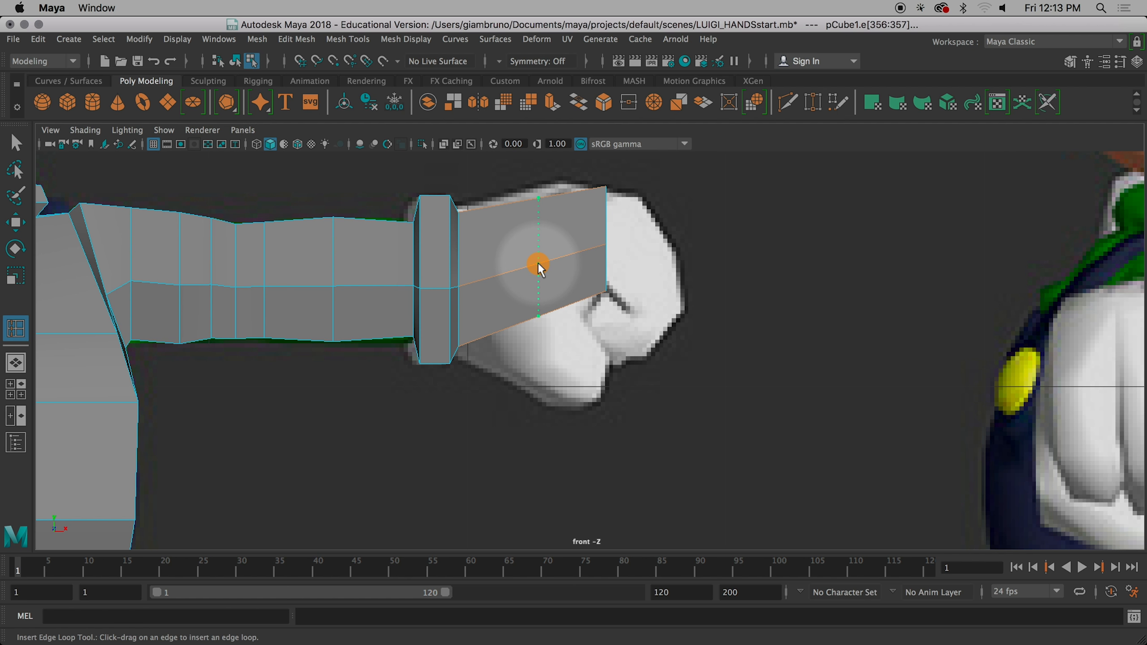
{"action": "left_click", "coordinate": [539, 264]}
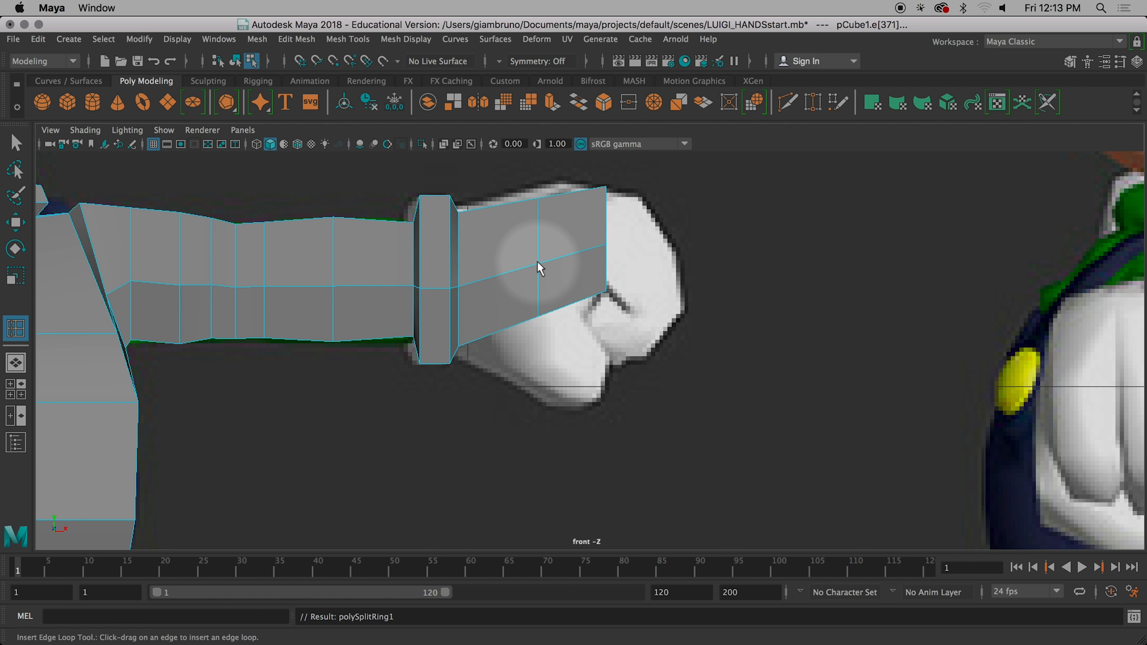
Step: Select the two front faces of the hand directly beside the cuff and extrude them
{"action": "right_click_drag", "start_coordinate": [502, 218], "coordinate": [502, 252]}
{"action": "right_click_drag", "start_coordinate": [500, 294], "coordinate": [504, 255]}
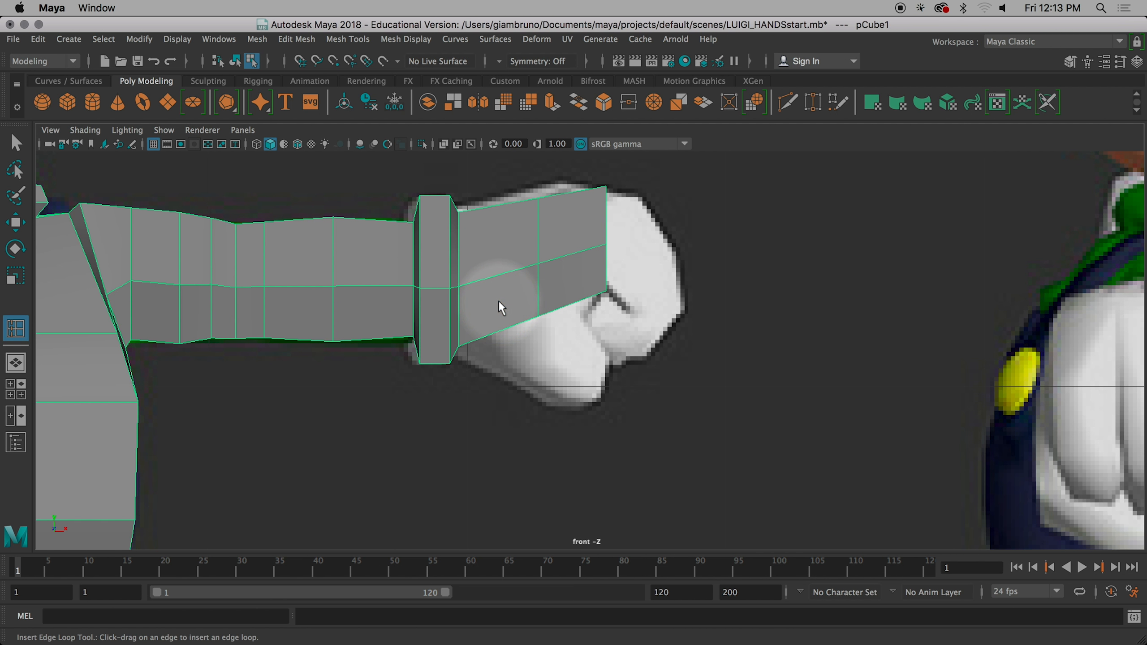
{"action": "right_click_drag", "start_coordinate": [498, 300], "coordinate": [484, 249]}
{"action": "left_click", "coordinate": [15, 143]}
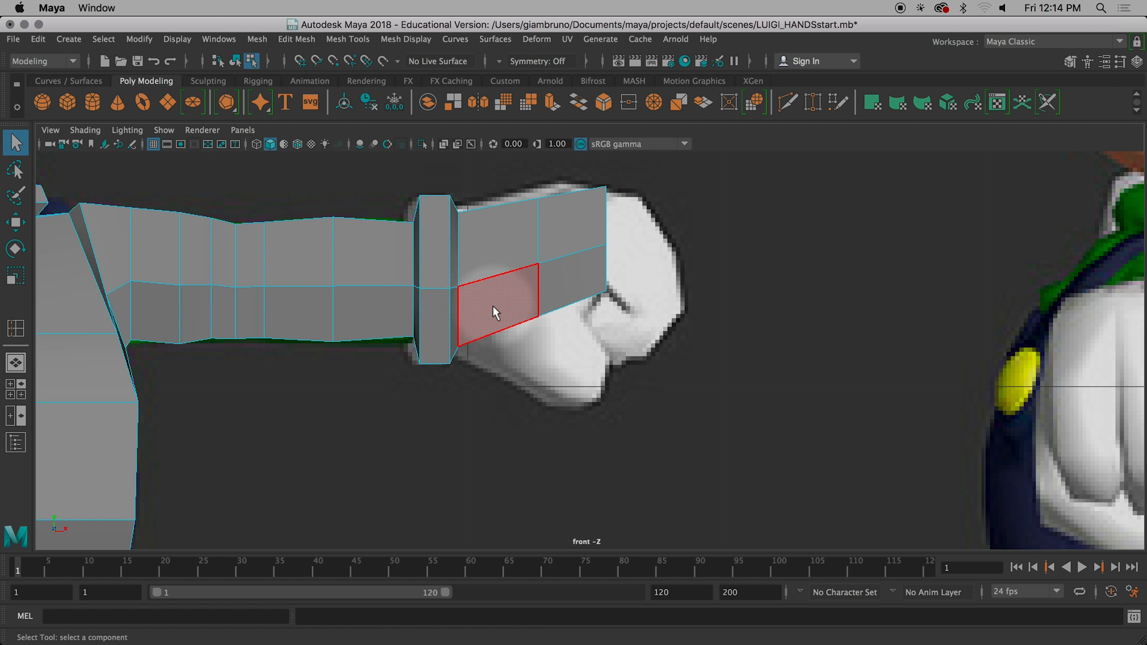
{"action": "left_click", "coordinate": [494, 303], "text": "shift"}
{"action": "left_click", "coordinate": [500, 250], "text": "shift"}
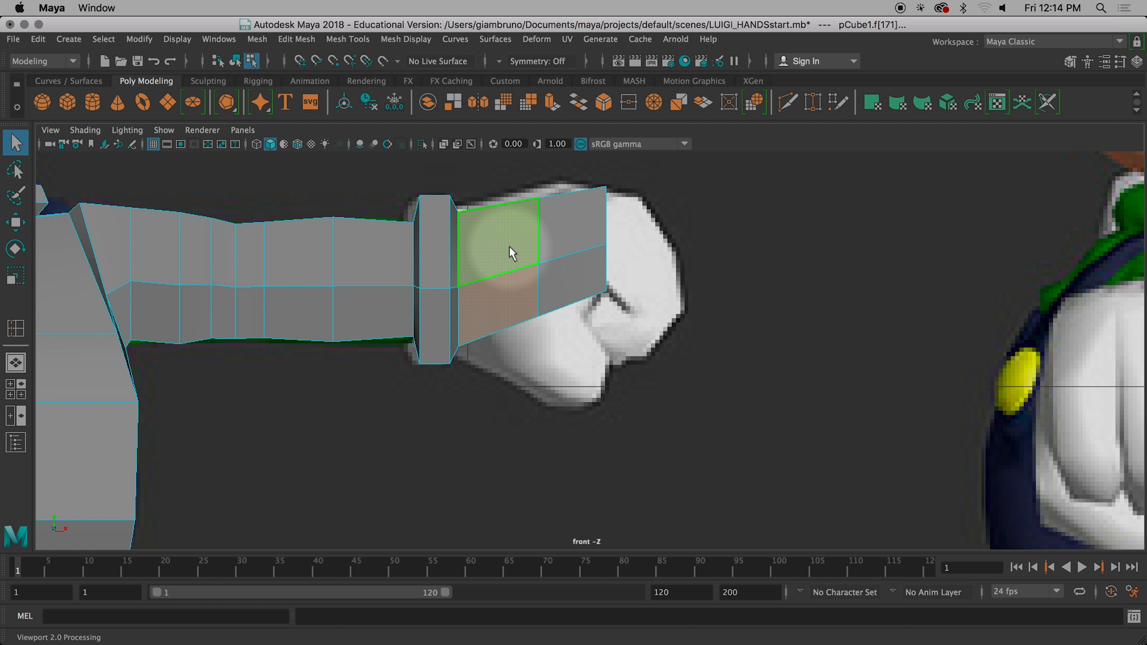
{"action": "key", "text": "space"}
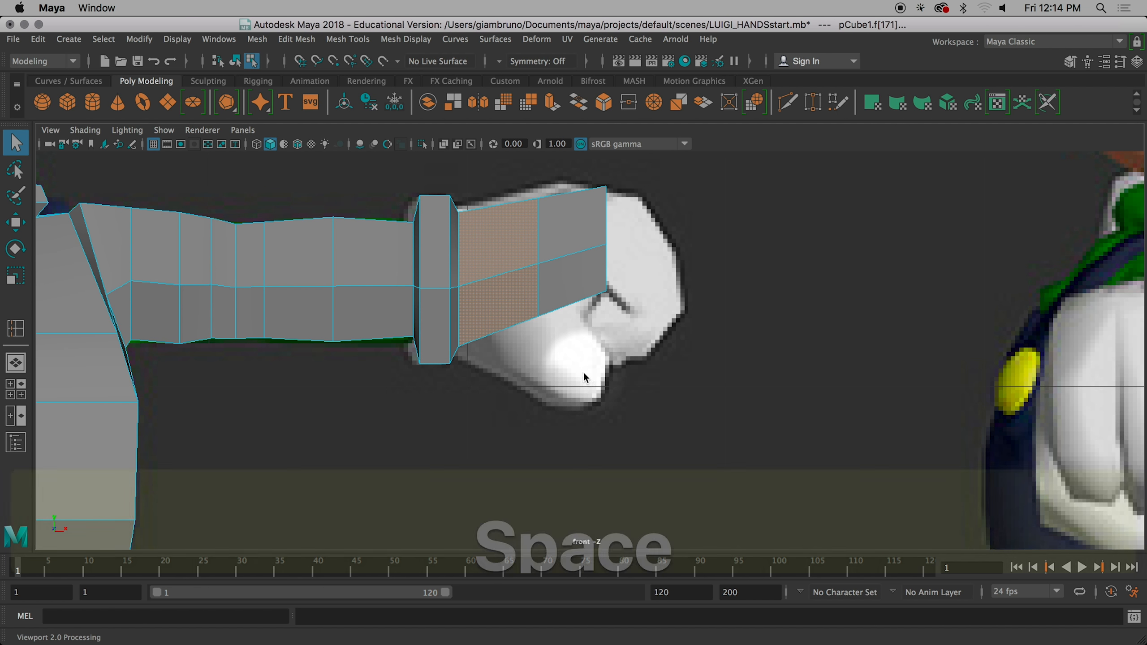
{"action": "left_click_drag", "start_coordinate": [883, 272], "coordinate": [719, 212], "text": "alt"}
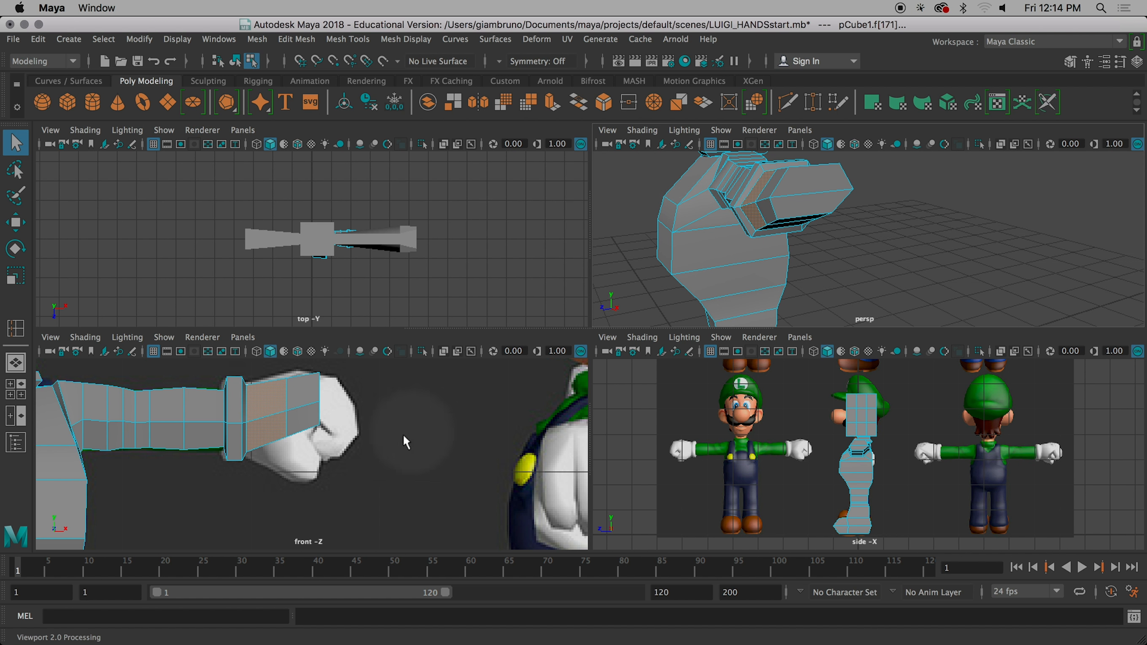
{"action": "key", "text": "space"}
{"action": "scroll", "coordinate": [571, 315], "scroll_direction": "up", "scroll_amount": 3}
{"action": "scroll", "coordinate": [569, 311], "scroll_direction": "up", "scroll_amount": 2}
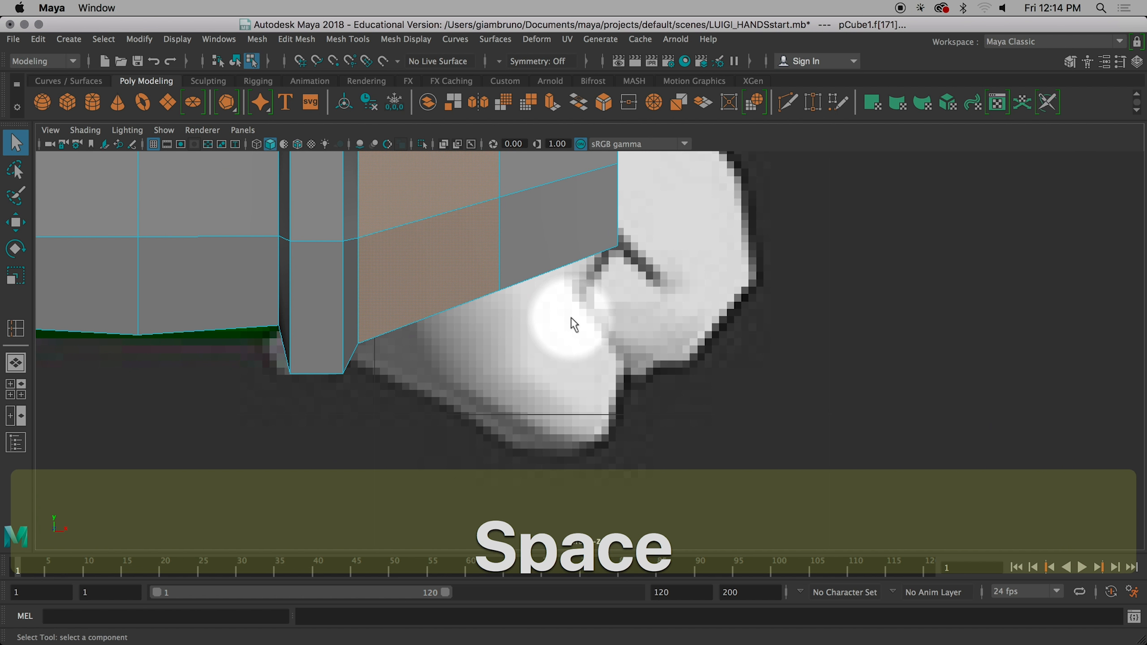
{"action": "middle_click_drag", "start_coordinate": [572, 320], "coordinate": [679, 438], "text": "alt"}
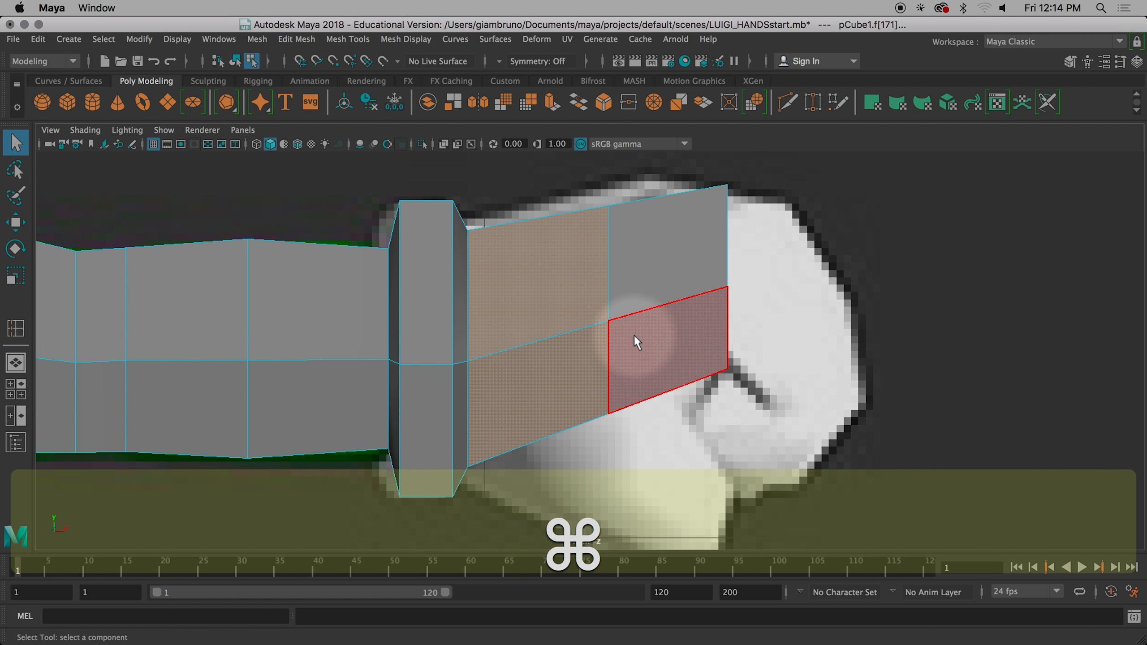
{"action": "key", "text": "super+e"}
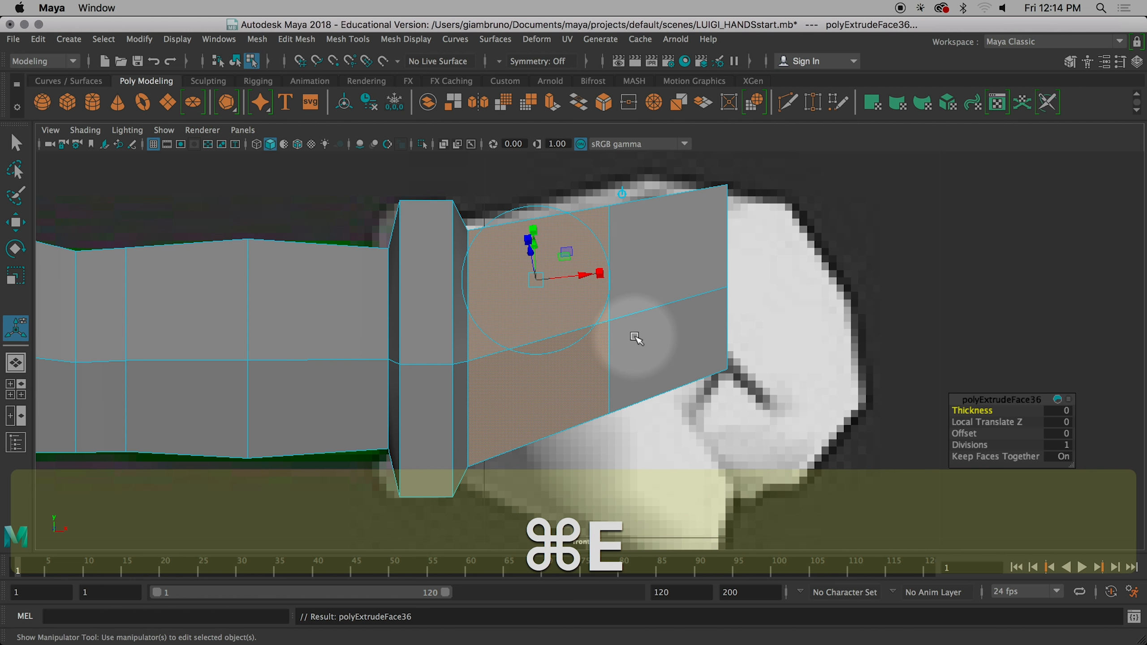
Step: Scale the extruded faces inward in height and width to form a narrow inset within the hand's side beside the cuff
{"action": "left_click_drag", "start_coordinate": [535, 228], "coordinate": [537, 250]}
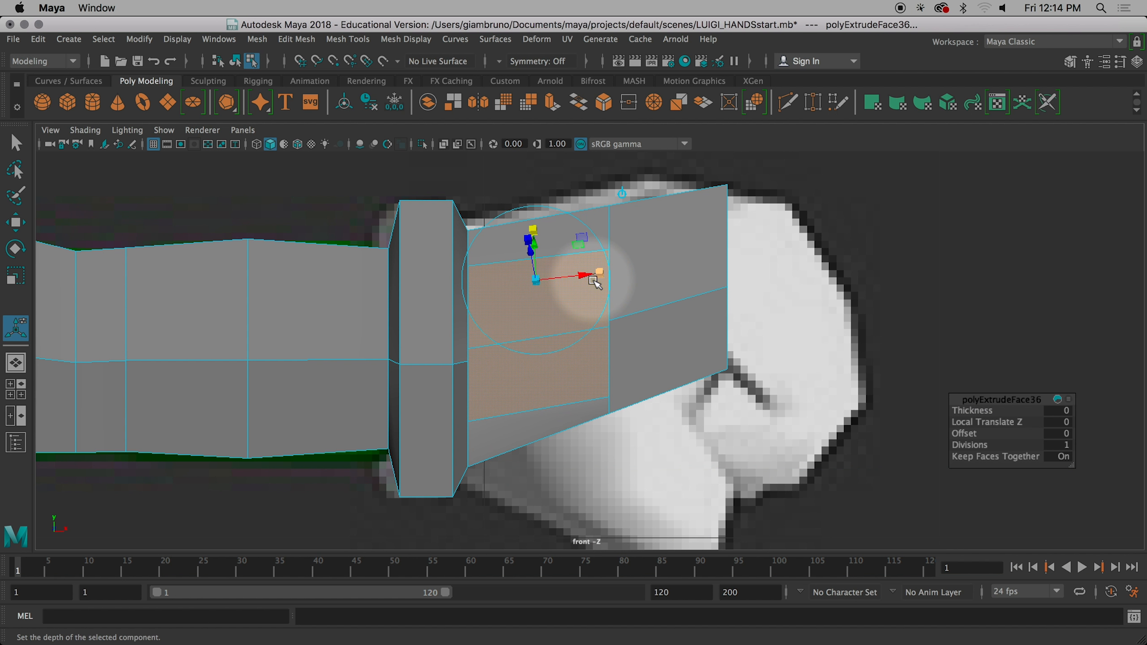
{"action": "left_click_drag", "start_coordinate": [600, 272], "coordinate": [565, 273]}
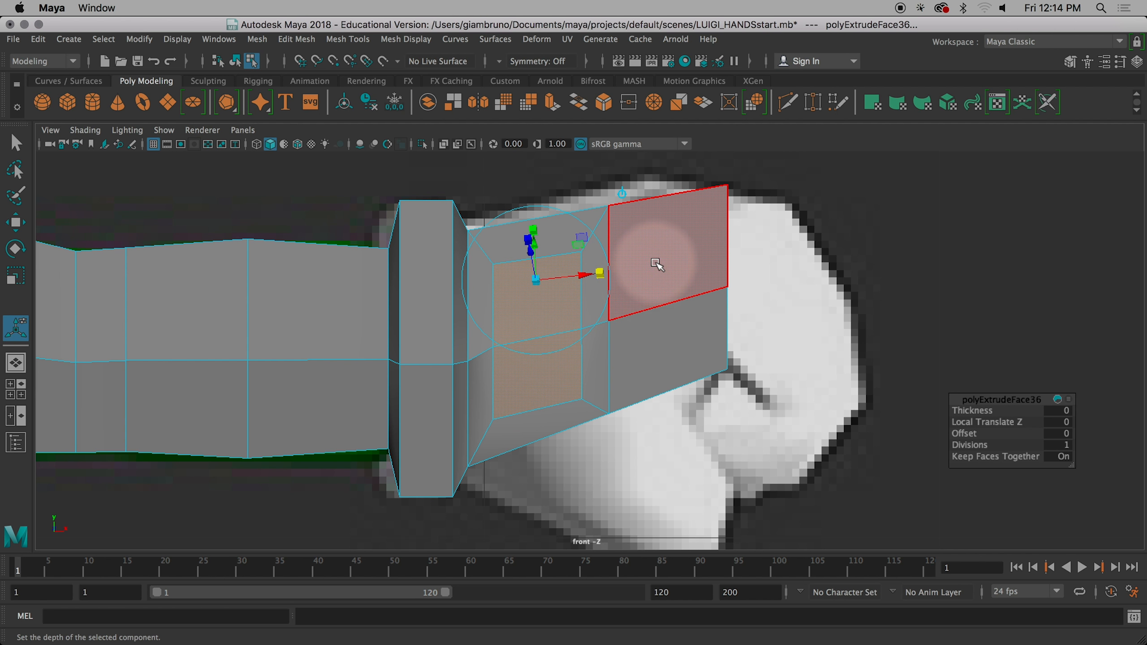
{"action": "left_click_drag", "start_coordinate": [533, 229], "coordinate": [530, 263]}
{"action": "left_click_drag", "start_coordinate": [601, 273], "coordinate": [582, 273]}
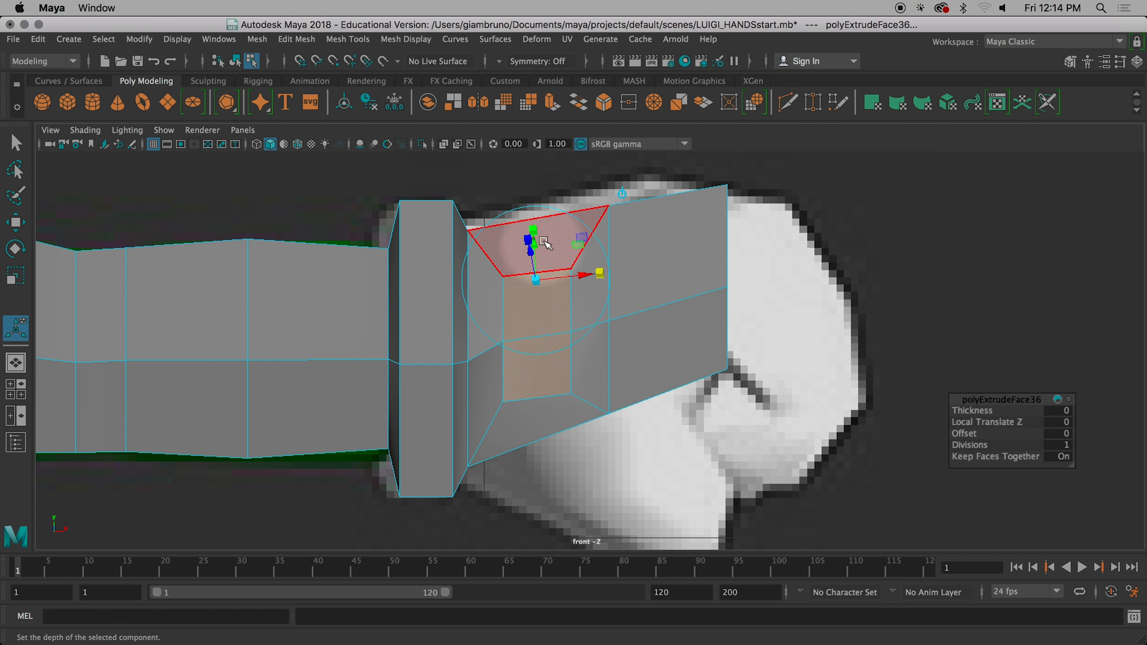
{"action": "left_click_drag", "start_coordinate": [534, 226], "coordinate": [532, 169]}
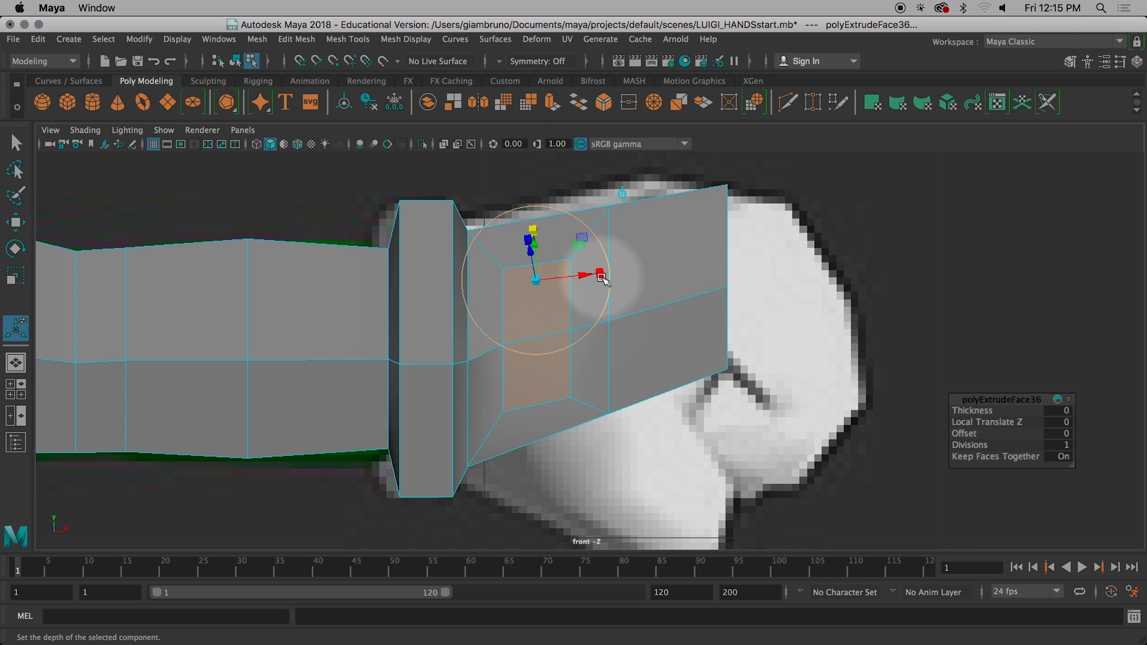
{"action": "left_click_drag", "start_coordinate": [584, 266], "coordinate": [599, 273]}
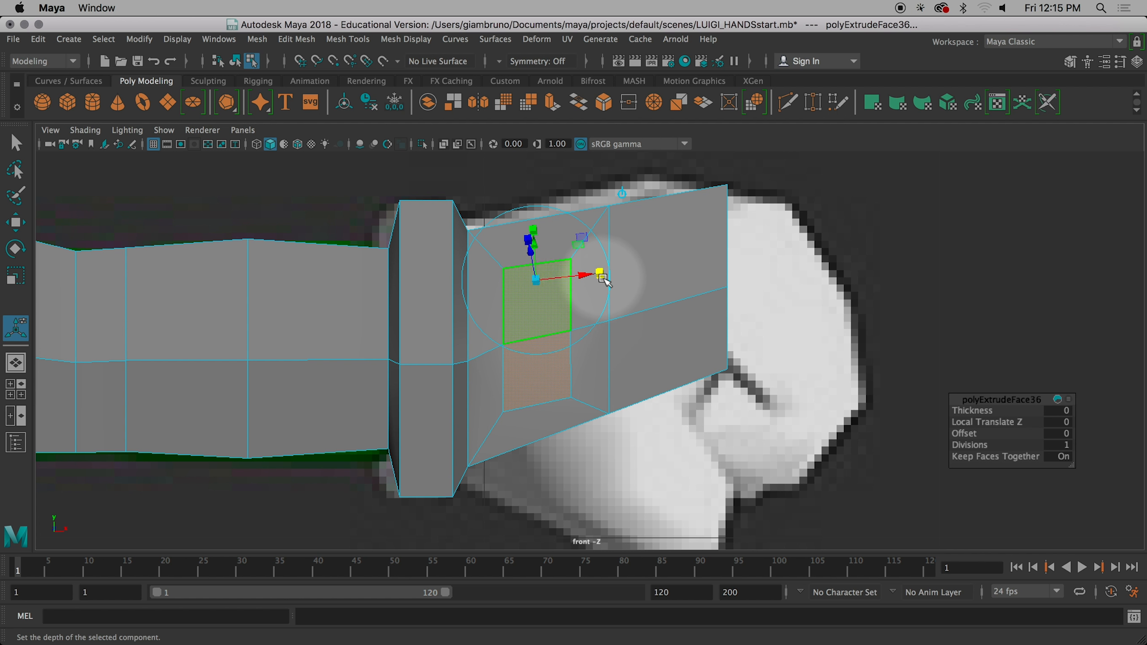
{"action": "left_click_drag", "start_coordinate": [532, 229], "coordinate": [533, 177]}
{"action": "mouse_move", "coordinate": [606, 280]}
{"action": "left_mouse_down"}
{"action": "mouse_move", "coordinate": [584, 274]}
{"action": "mouse_move", "coordinate": [596, 271]}
{"action": "left_mouse_up"}
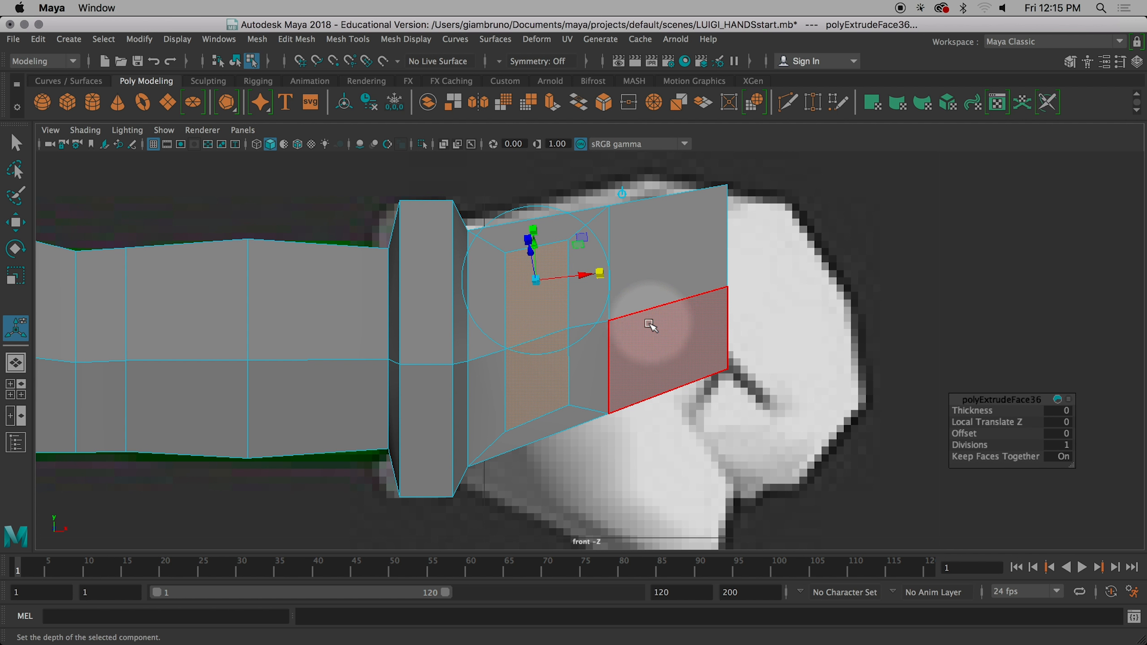
{"action": "left_click_drag", "start_coordinate": [536, 228], "coordinate": [531, 244]}
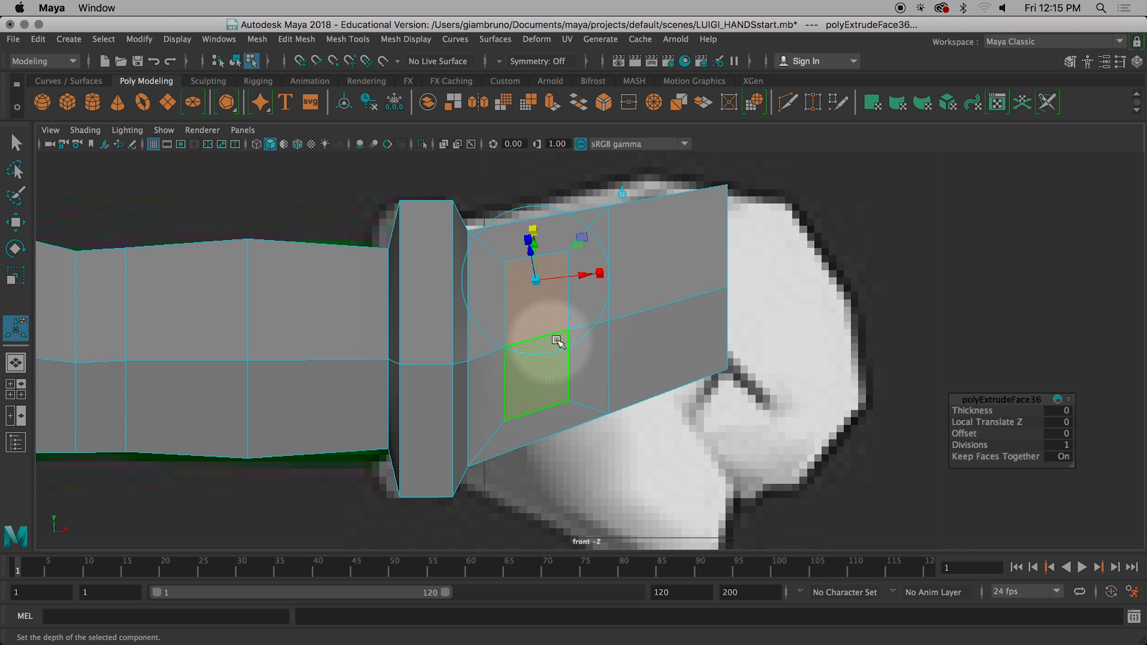
Step: Select the horizontal edge across the middle of the inset, widen it to about 1.6 times, and scale it slightly vertically
{"action": "left_click", "coordinate": [633, 303]}
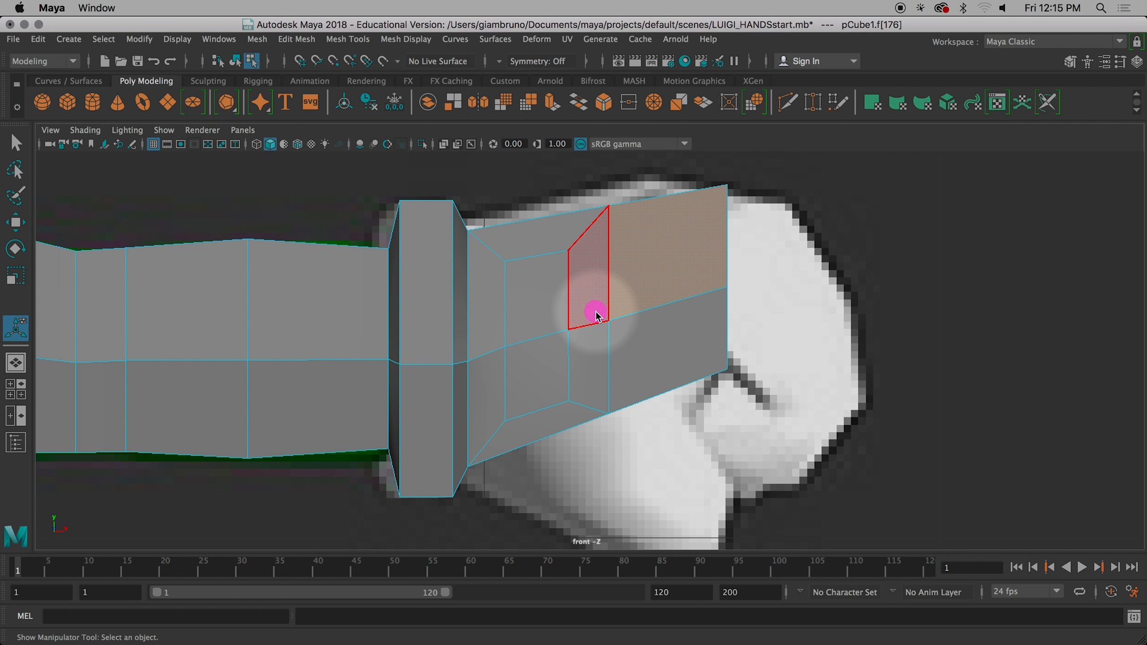
{"action": "right_click_drag", "start_coordinate": [595, 217], "coordinate": [580, 180]}
{"action": "left_click", "coordinate": [545, 333]}
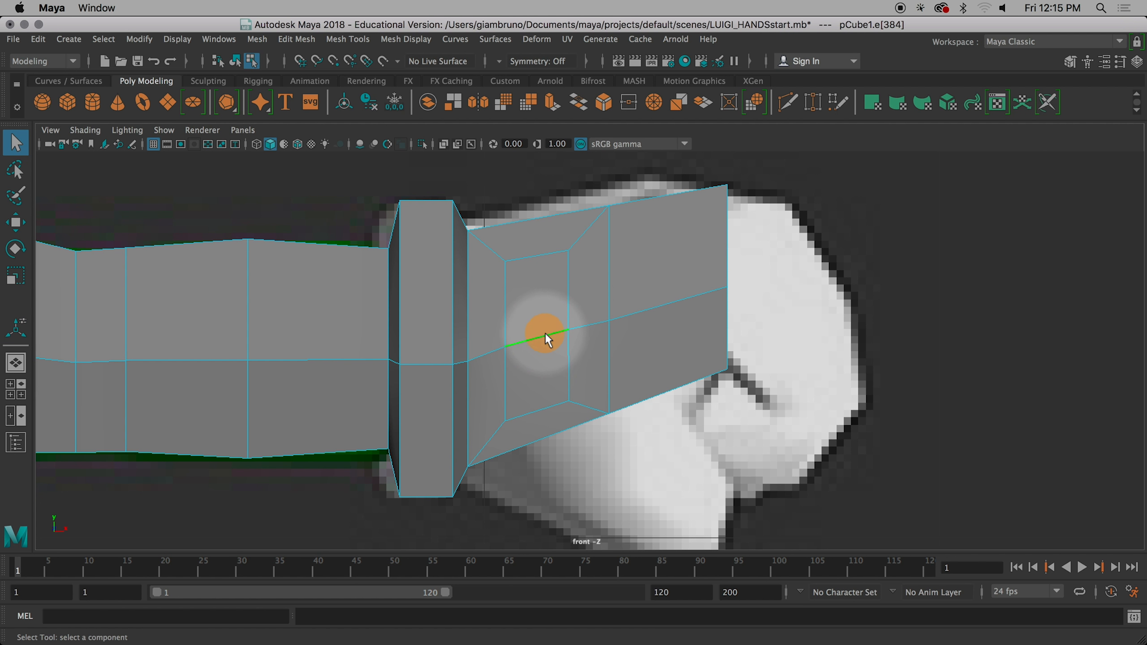
{"action": "key", "text": "r"}
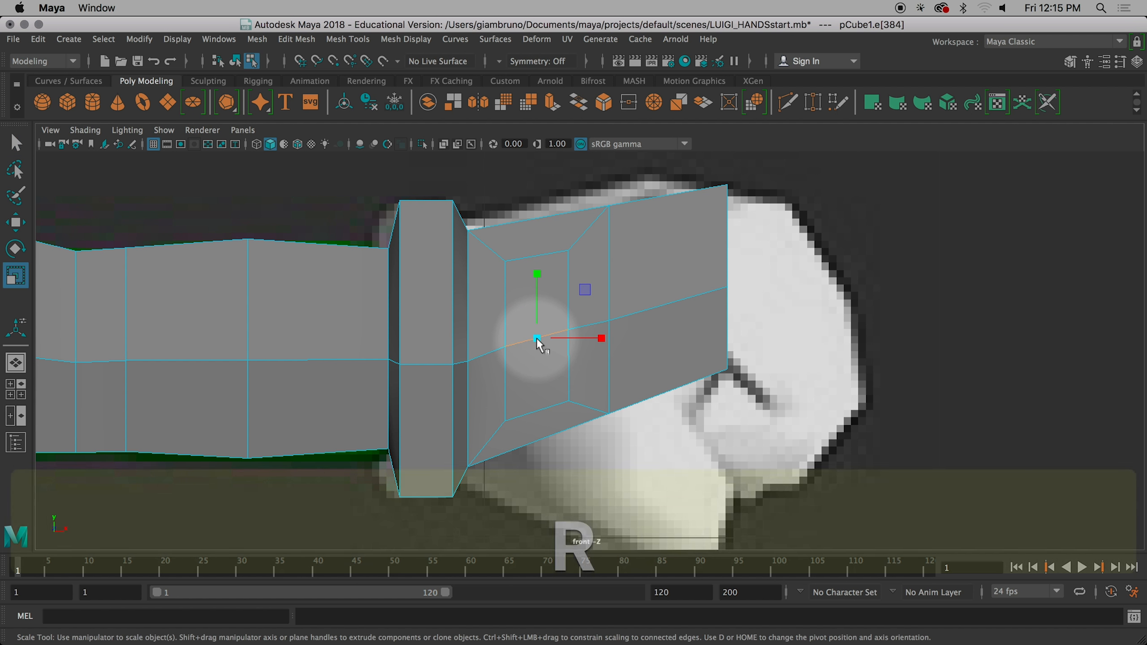
{"action": "left_click_drag", "start_coordinate": [597, 335], "coordinate": [628, 328]}
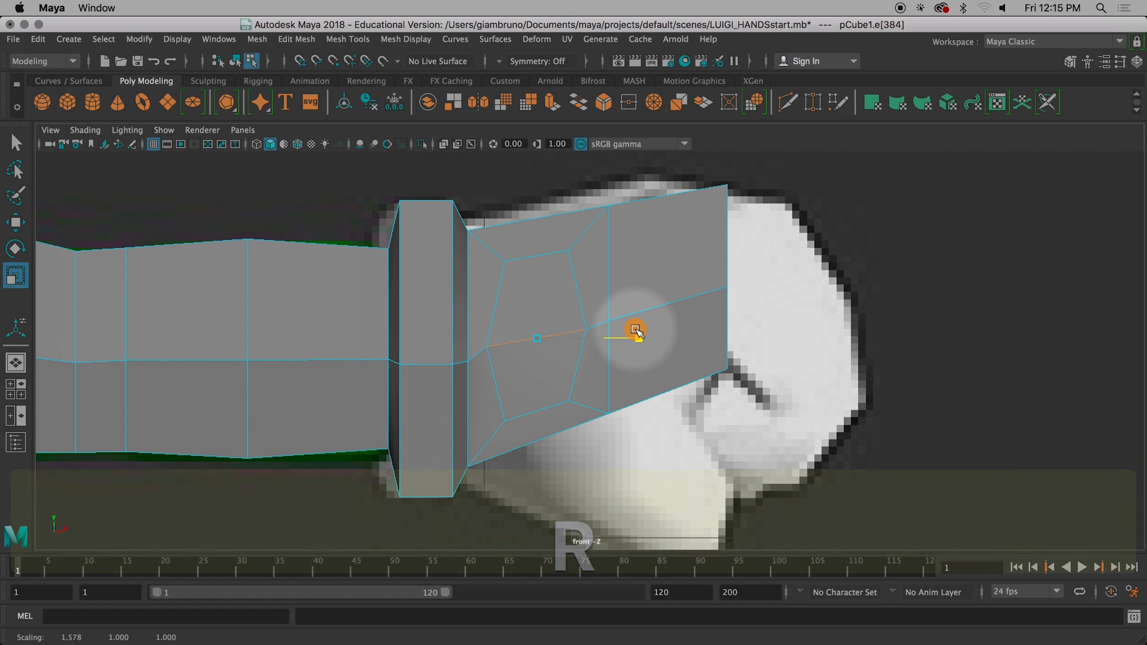
{"action": "left_click_drag", "start_coordinate": [537, 275], "coordinate": [537, 232]}
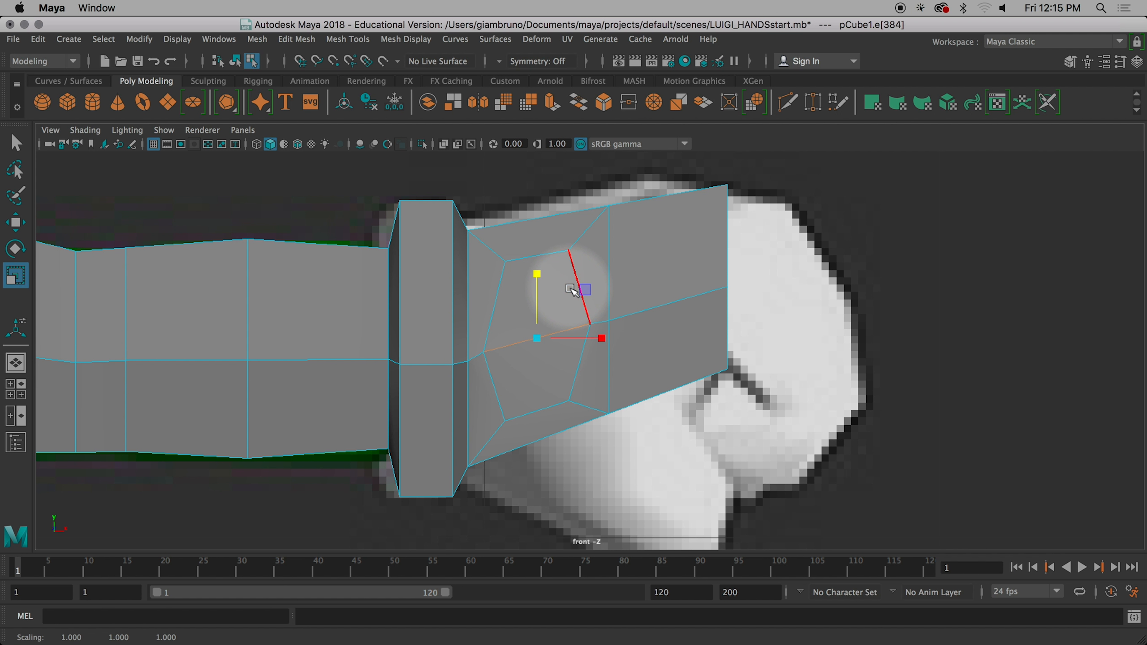
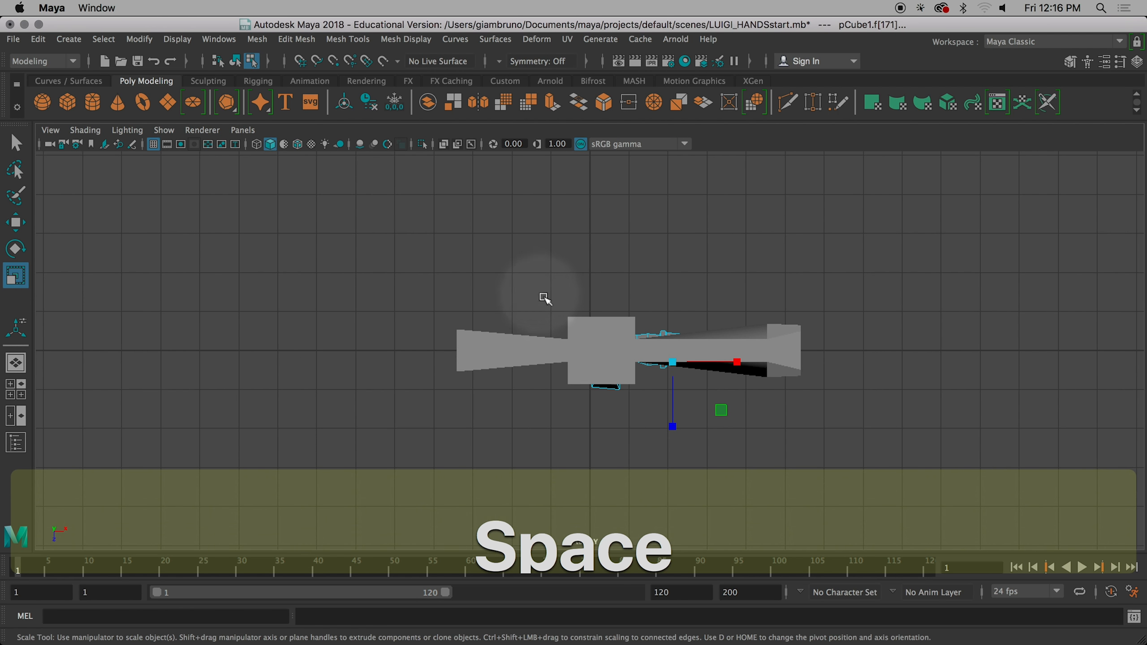
Step: In the top view, select the separate block mesh covering the arm and move it back along Z, clear of the arm and hand
{"action": "right_click", "coordinate": [587, 359]}
{"action": "right_click_drag", "start_coordinate": [589, 234], "coordinate": [657, 198]}
{"action": "left_click", "coordinate": [820, 340]}
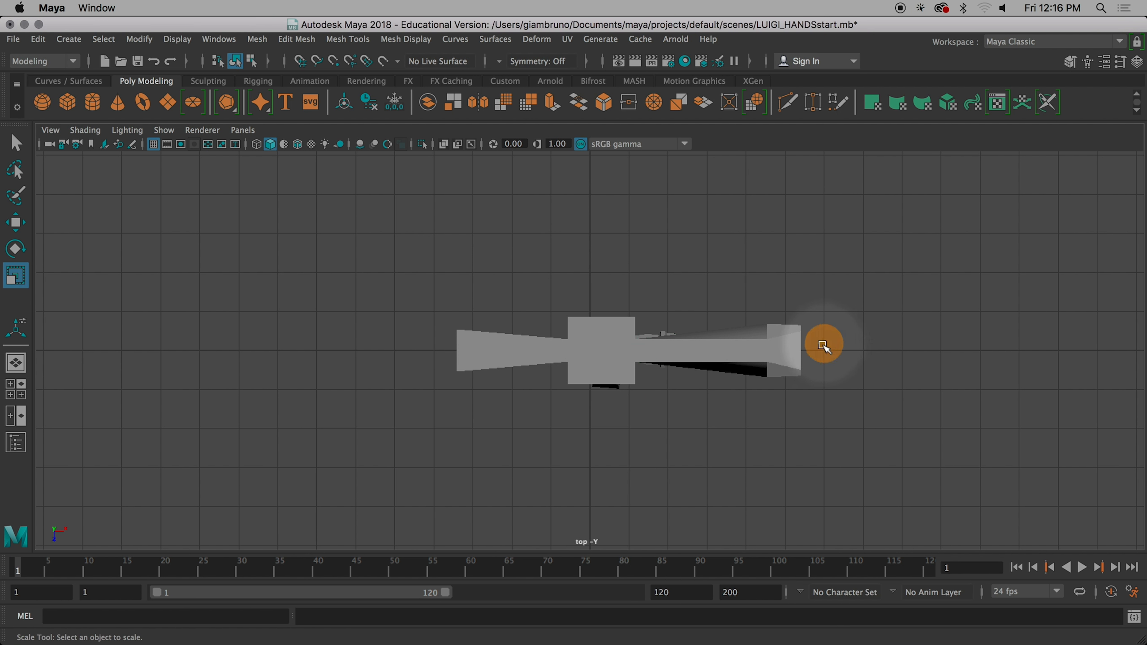
{"action": "left_click", "coordinate": [784, 353]}
{"action": "key", "text": "w"}
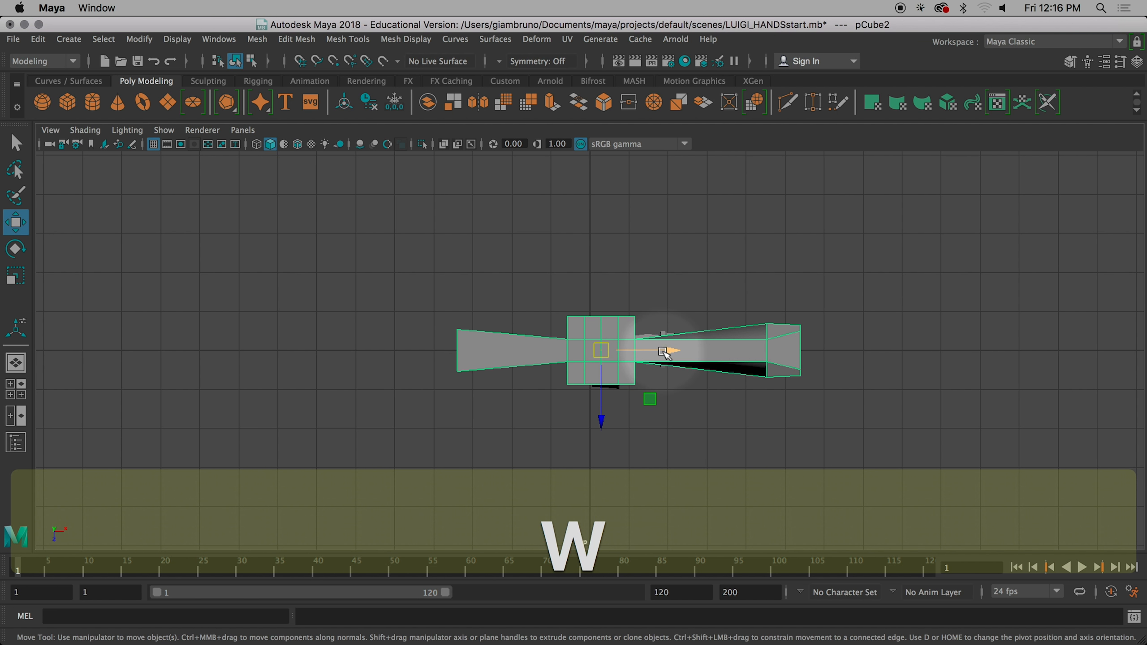
{"action": "left_click_drag", "start_coordinate": [601, 421], "coordinate": [597, 200]}
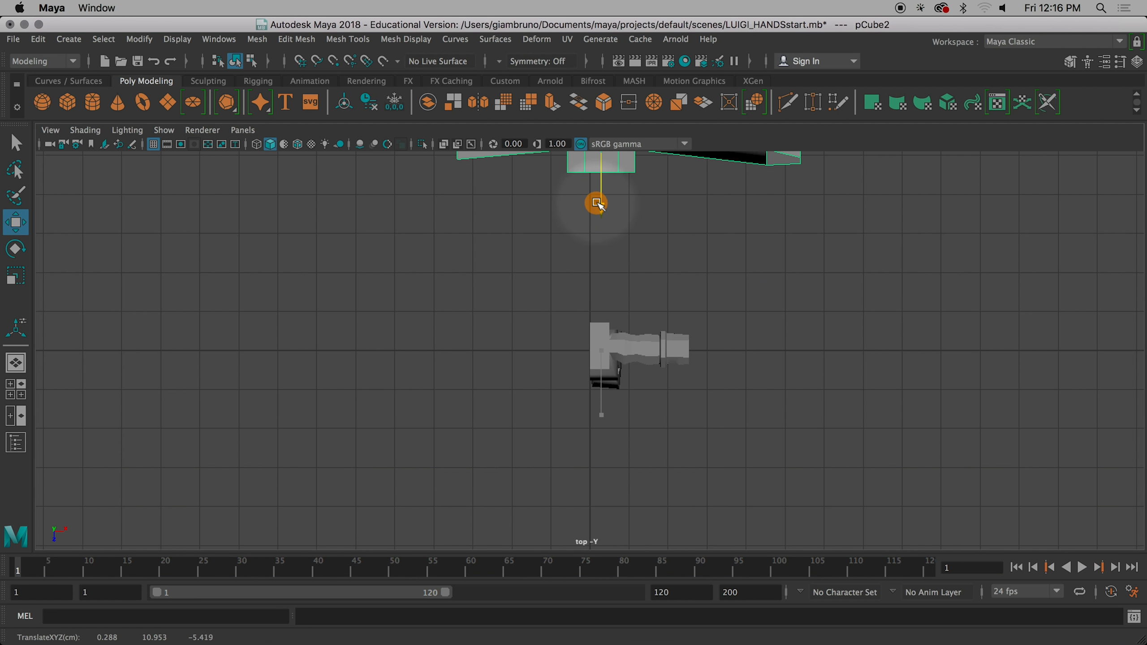
Step: Reselect the two inset faces on the hand and move them slightly outward along Z in the top view
{"action": "scroll", "coordinate": [642, 371], "scroll_direction": "up", "scroll_amount": 5}
{"action": "scroll", "coordinate": [644, 371], "scroll_direction": "up", "scroll_amount": 2}
{"action": "middle_click_drag", "start_coordinate": [724, 385], "coordinate": [412, 358], "text": "alt"}
{"action": "key", "text": "space"}
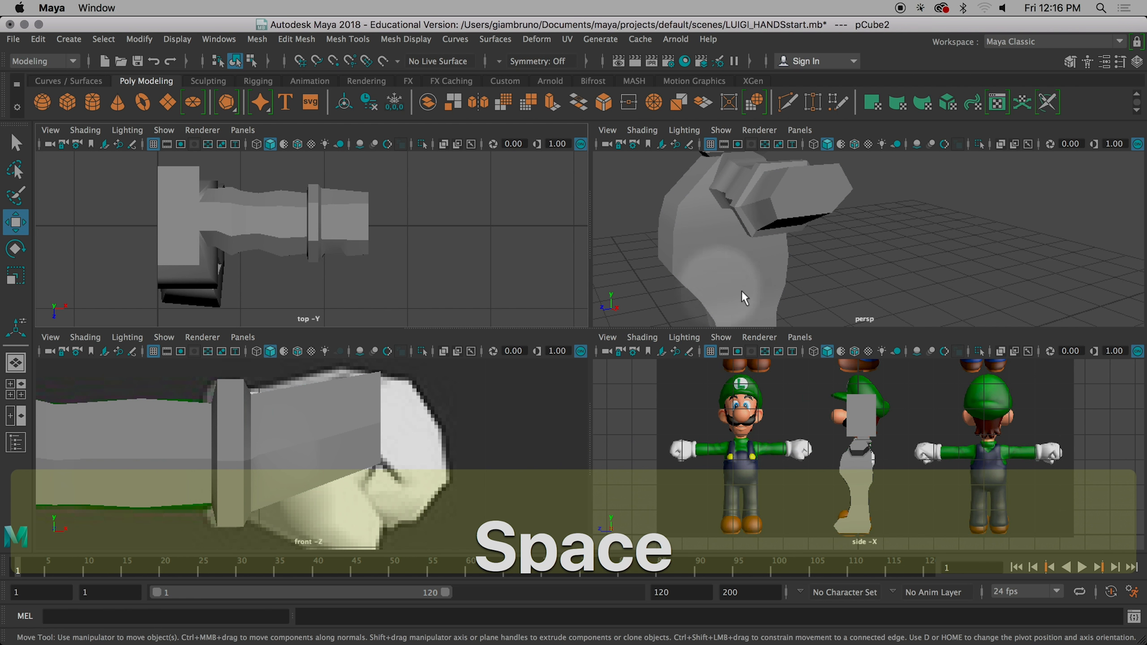
{"action": "left_click", "coordinate": [306, 429]}
{"action": "right_click_drag", "start_coordinate": [292, 438], "coordinate": [284, 259]}
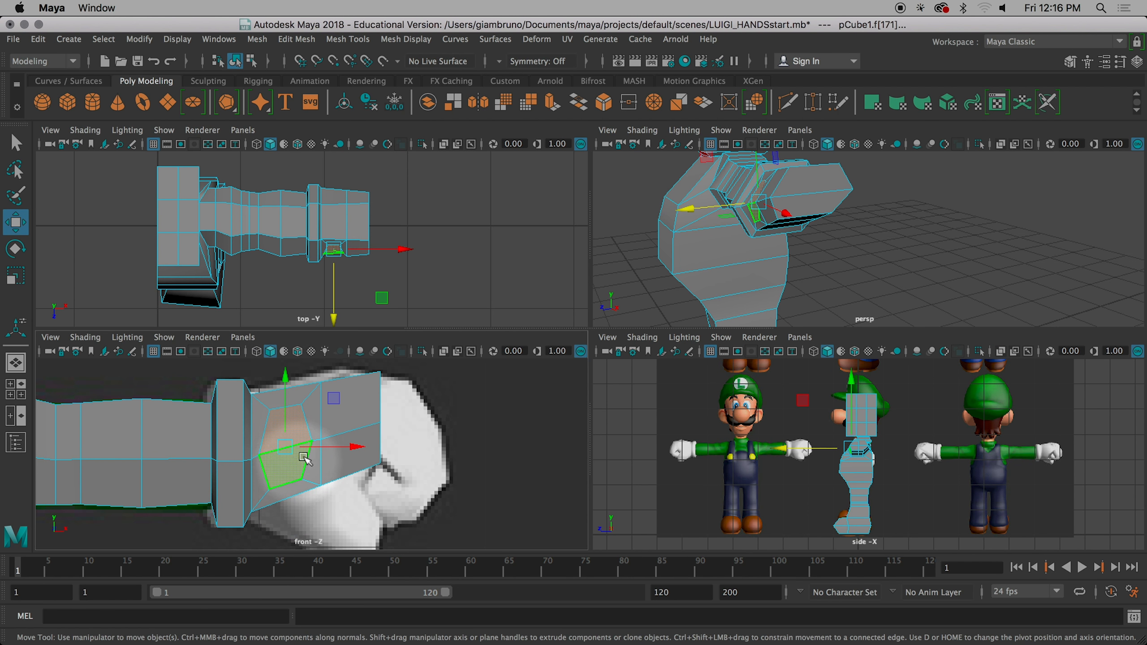
{"action": "scroll", "coordinate": [464, 283], "scroll_direction": "up", "scroll_amount": 6}
{"action": "middle_click_drag", "start_coordinate": [464, 283], "coordinate": [349, 219], "text": "ctrl"}
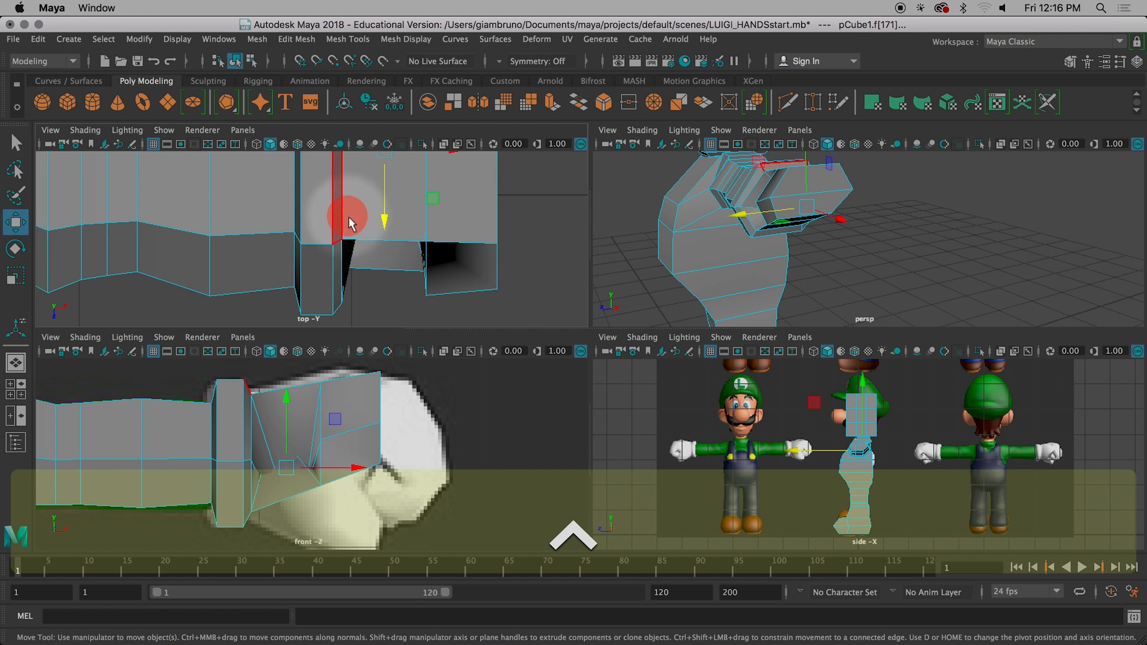
{"action": "key", "text": "super+z"}
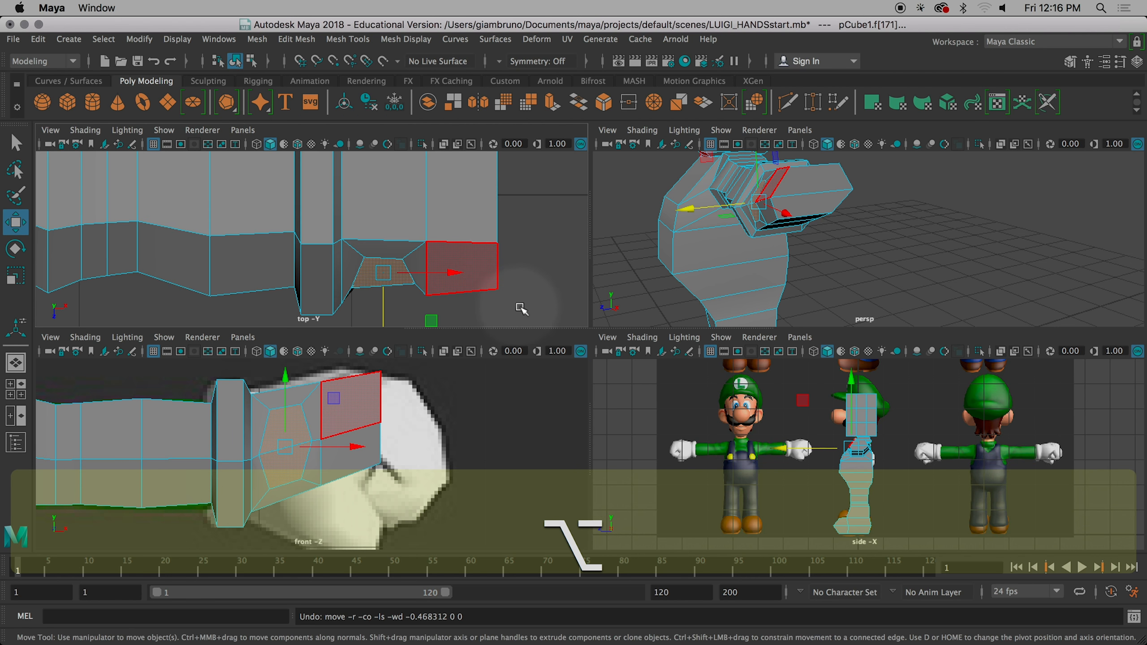
{"action": "middle_click_drag", "start_coordinate": [523, 305], "coordinate": [447, 234], "text": "alt"}
{"action": "left_click_drag", "start_coordinate": [305, 269], "coordinate": [306, 276]}
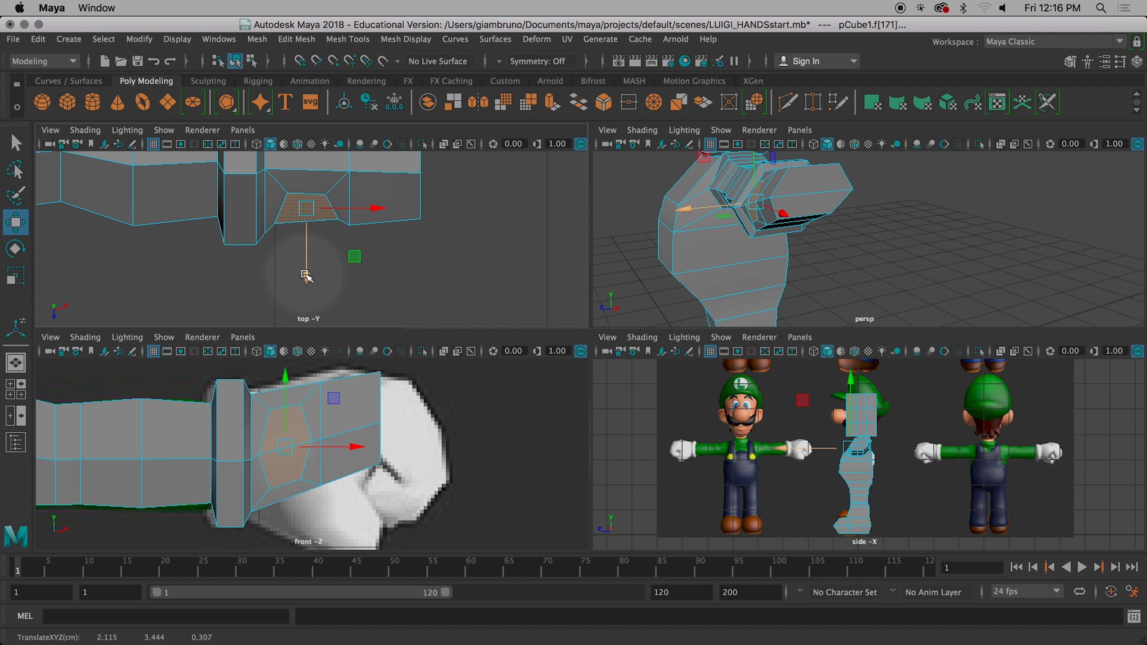
{"action": "left_click_drag", "start_coordinate": [305, 276], "coordinate": [309, 285]}
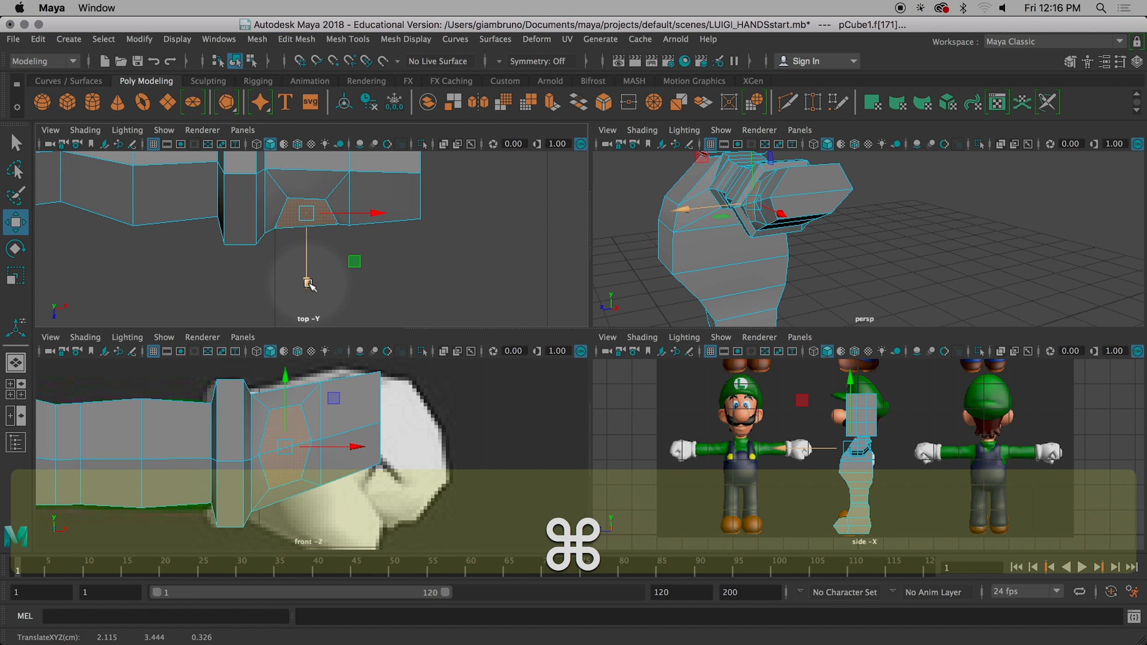
Step: Extrude the two inset faces again and switch the extrude manipulator to world axes
{"action": "key", "text": "super+e"}
{"action": "middle_click_drag", "start_coordinate": [422, 301], "coordinate": [405, 342], "text": "alt"}
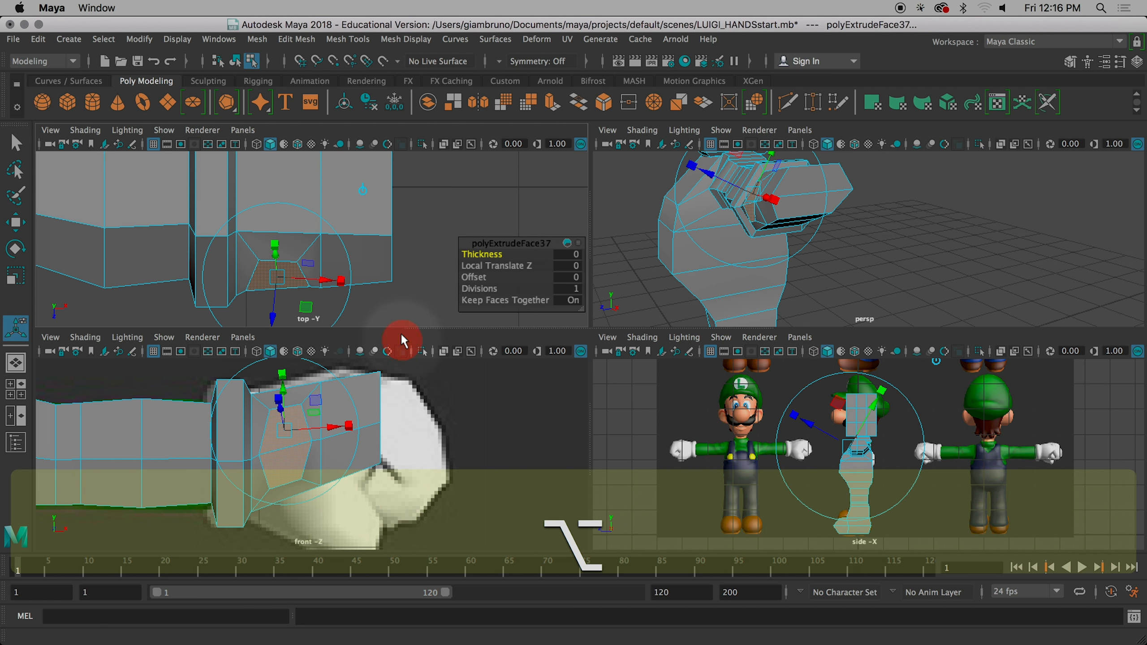
{"action": "left_click", "coordinate": [364, 190]}
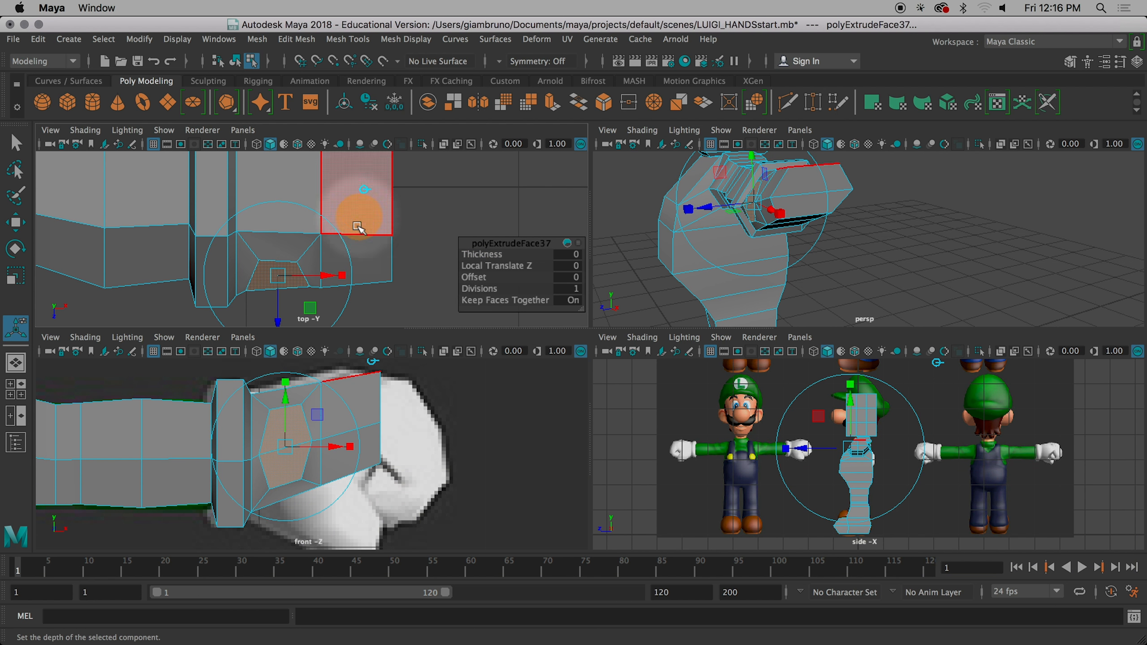
{"action": "middle_click_drag", "start_coordinate": [390, 302], "coordinate": [388, 242], "text": "alt"}
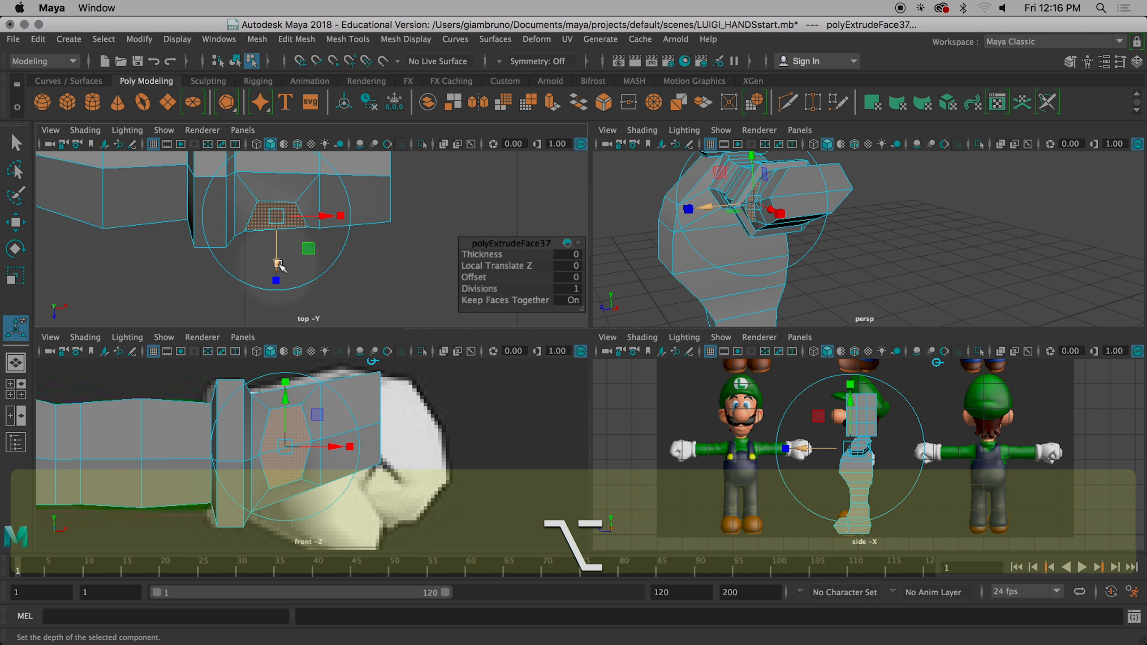
{"action": "left_click_drag", "start_coordinate": [280, 267], "coordinate": [277, 294]}
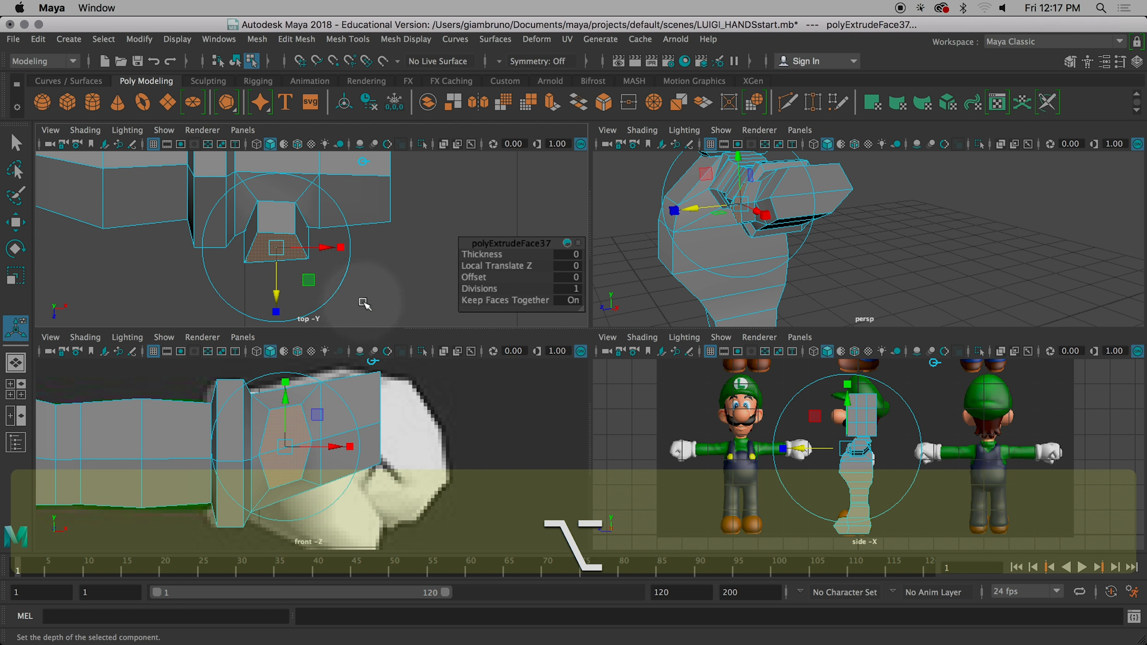
{"action": "middle_click_drag", "start_coordinate": [360, 299], "coordinate": [397, 260], "text": "alt"}
{"action": "left_click_drag", "start_coordinate": [313, 272], "coordinate": [308, 250]}
{"action": "key", "text": "super+z"}
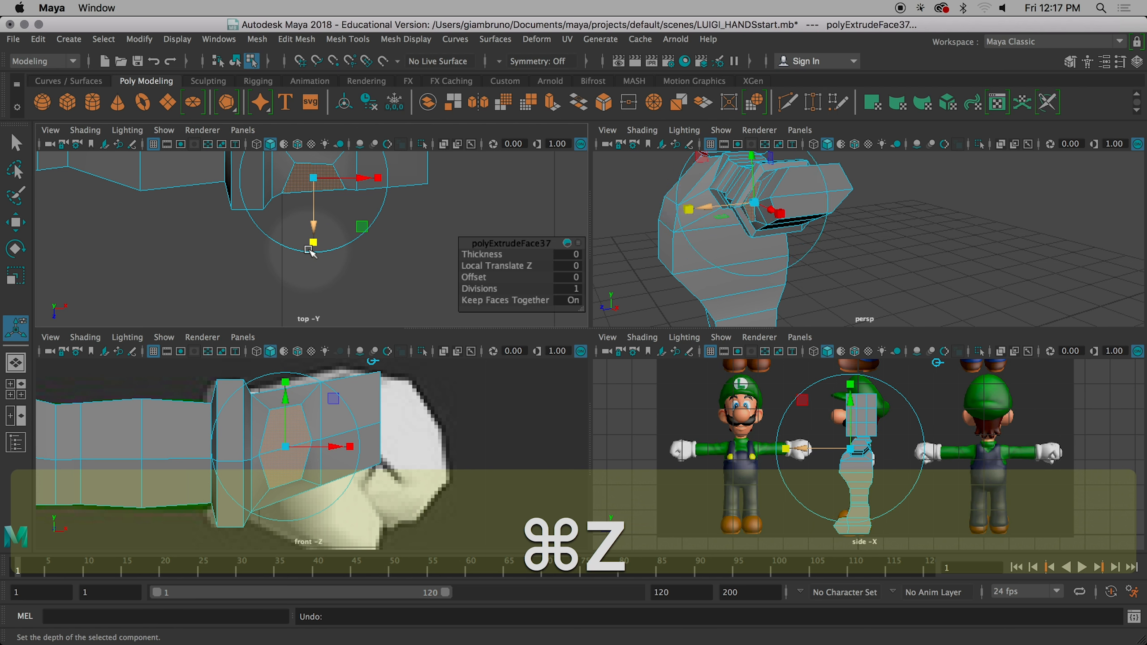
Step: Undo the last adjustments to the extruded thumb faces and pull them outward along Z in the top view
{"action": "key", "text": "super+z"}
{"action": "key", "text": "super+z"}
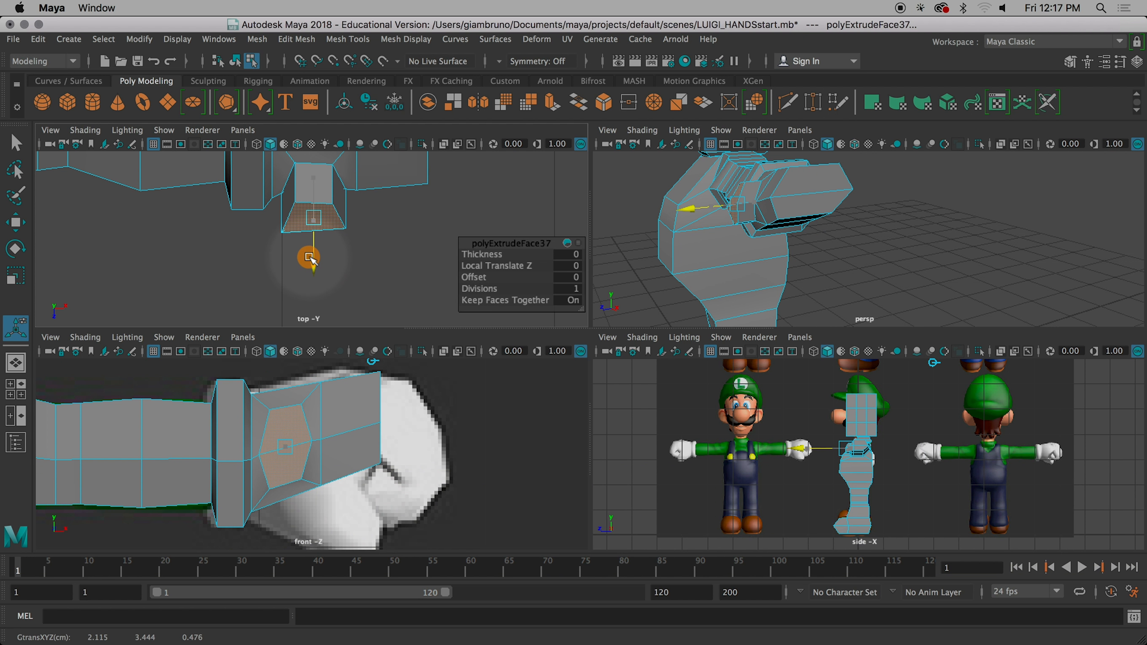
{"action": "left_click_drag", "start_coordinate": [310, 260], "coordinate": [310, 249]}
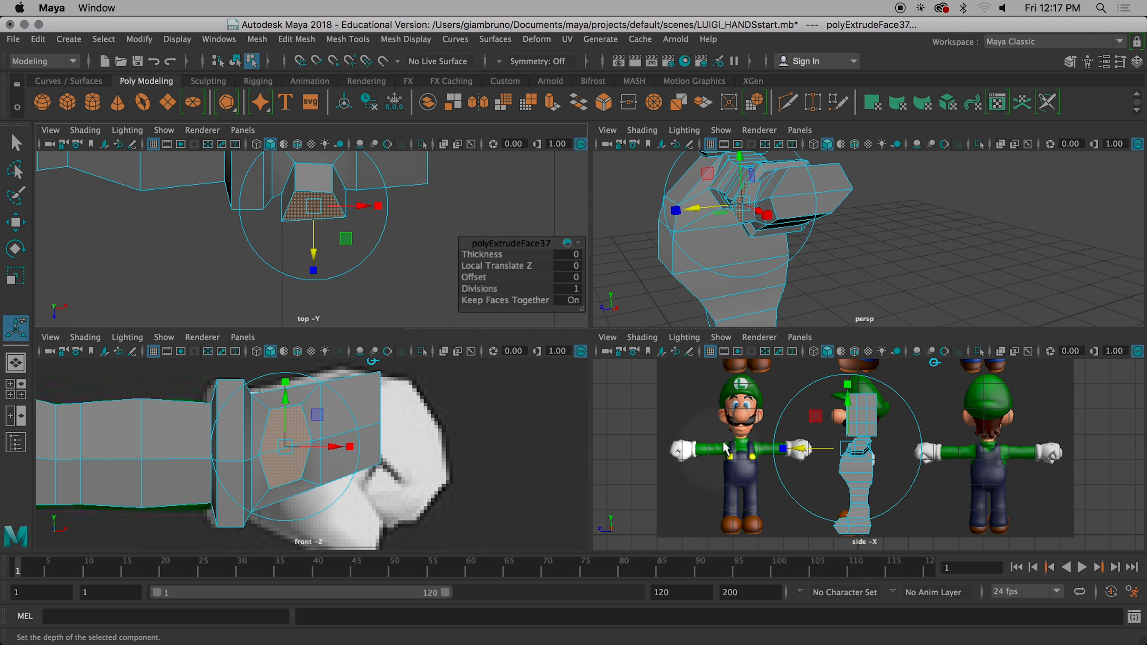
Step: Scale the extruded thumb faces up uniformly and widen them a little more along X
{"action": "left_click", "coordinate": [384, 208]}
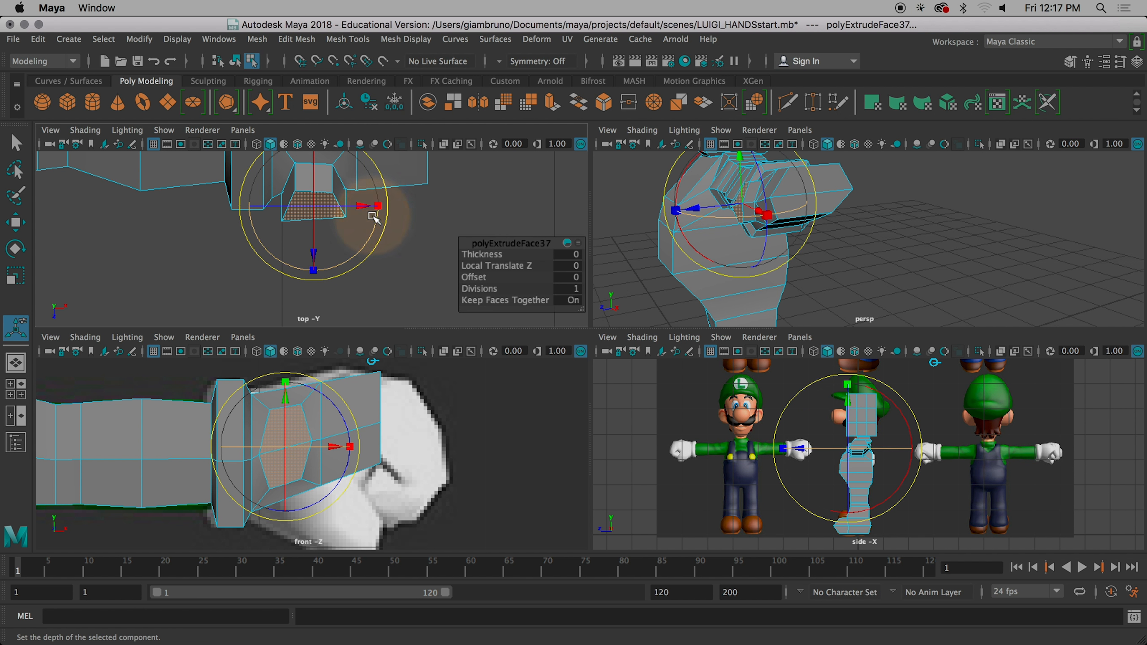
{"action": "left_click", "coordinate": [377, 206]}
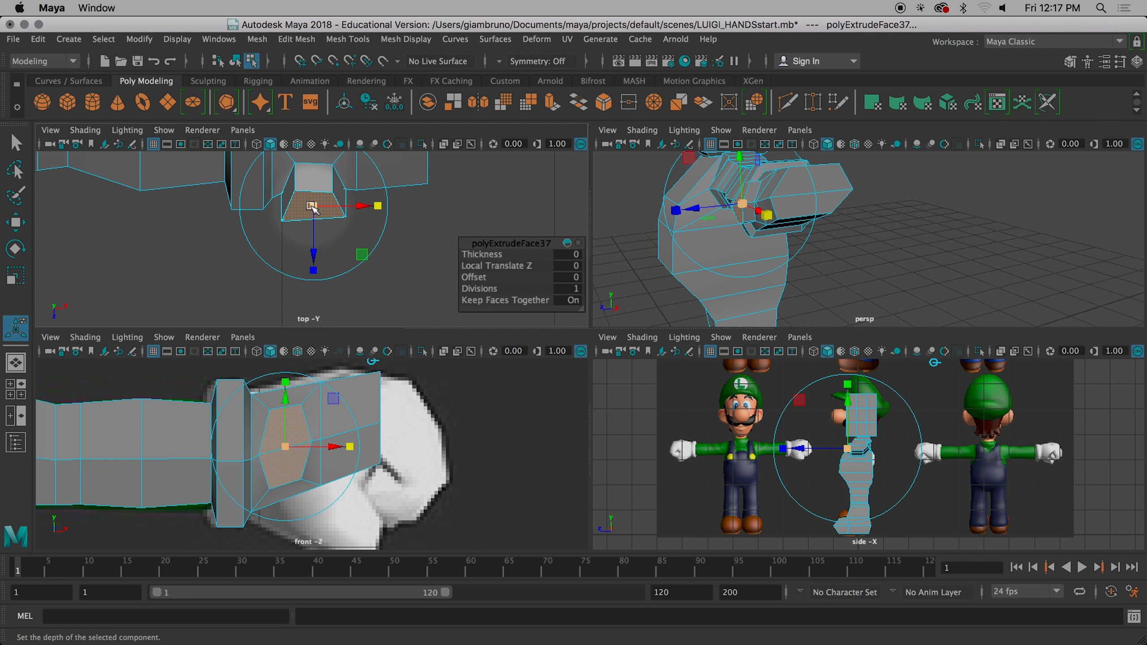
{"action": "left_click_drag", "start_coordinate": [313, 206], "coordinate": [331, 205]}
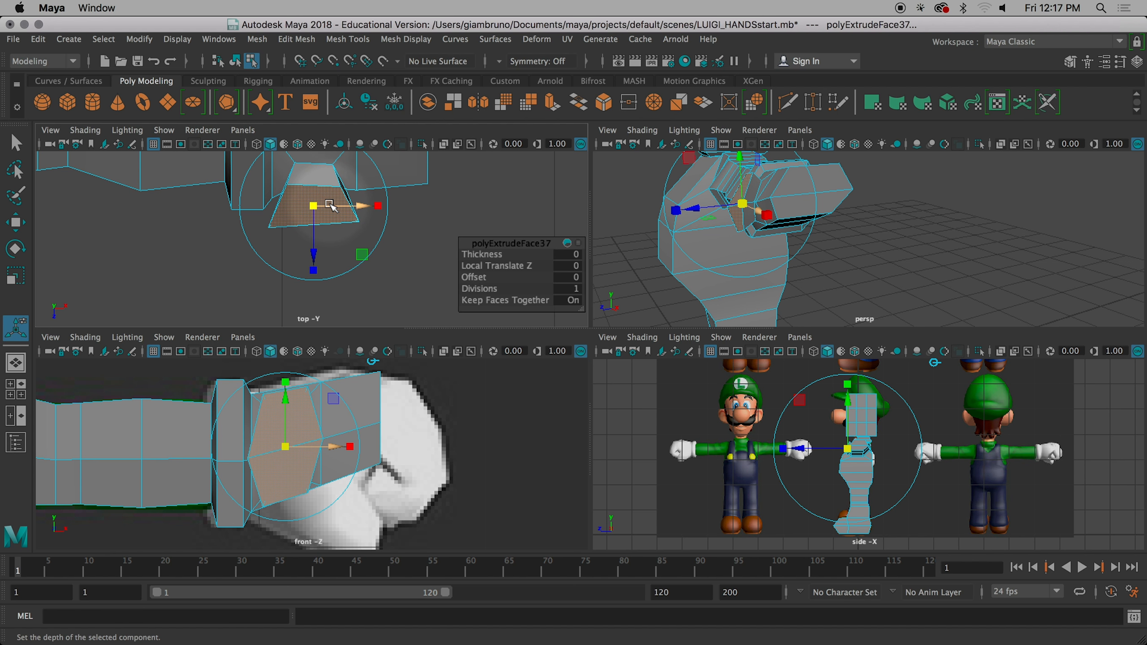
{"action": "left_click_drag", "start_coordinate": [378, 206], "coordinate": [382, 206]}
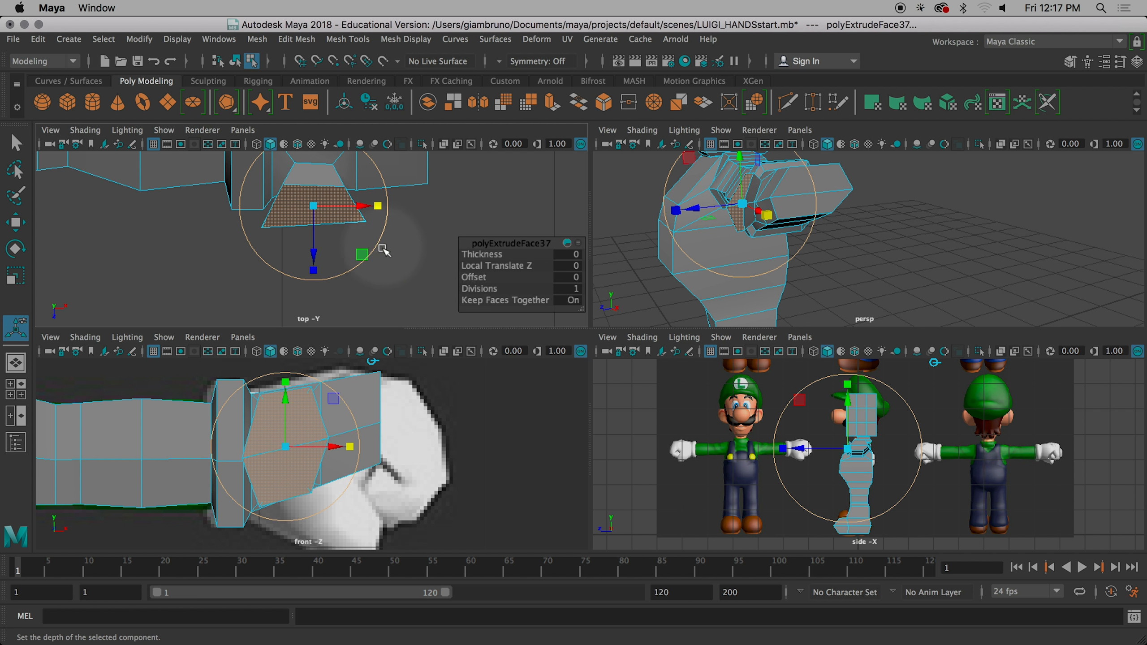
Step: Extrude the thumb faces again with world axes, pull them outward along Z, and scale them slightly smaller
{"action": "scroll", "coordinate": [374, 289], "scroll_direction": "down", "scroll_amount": 5}
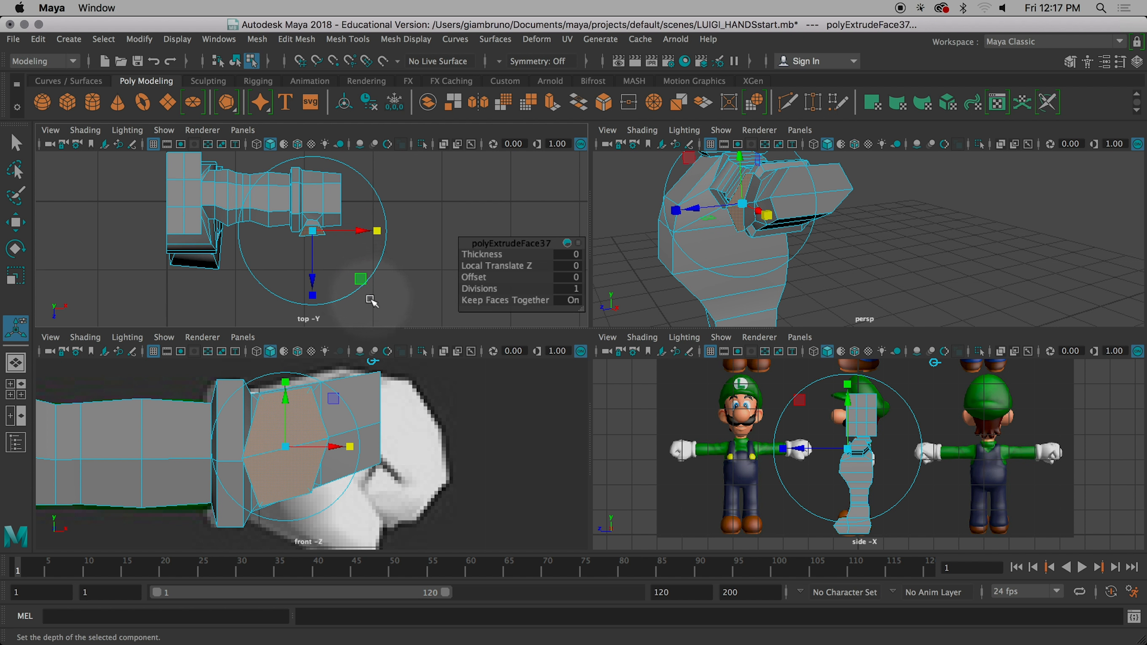
{"action": "key", "text": "space"}
{"action": "scroll", "coordinate": [632, 371], "scroll_direction": "up", "scroll_amount": 5}
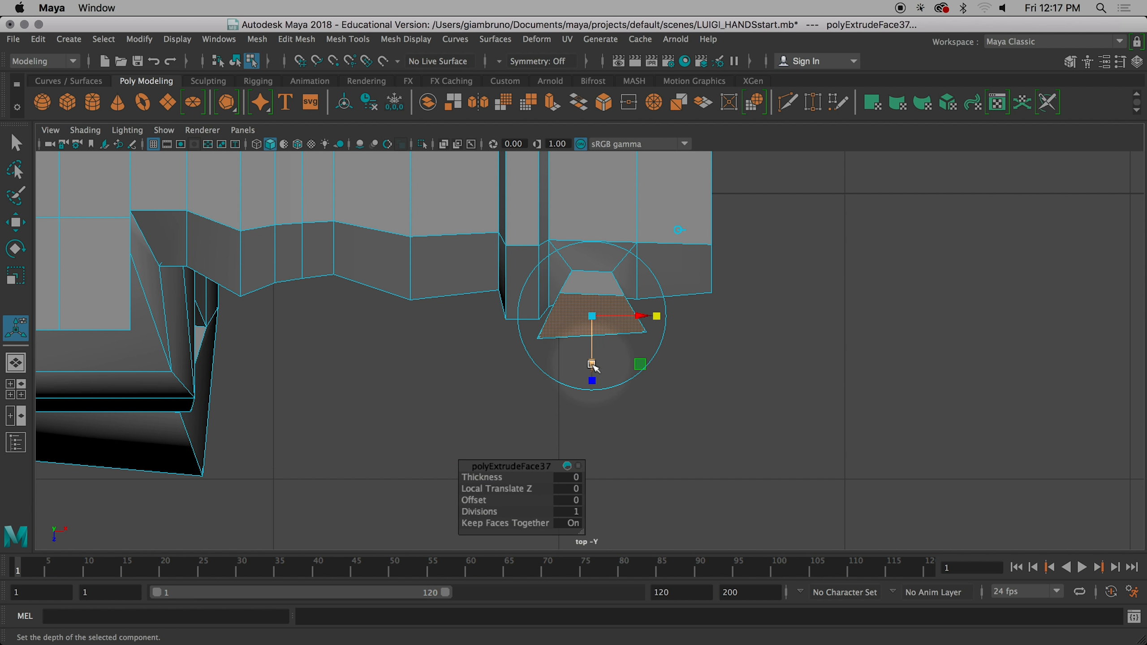
{"action": "key", "text": "super+e"}
{"action": "left_click", "coordinate": [678, 230]}
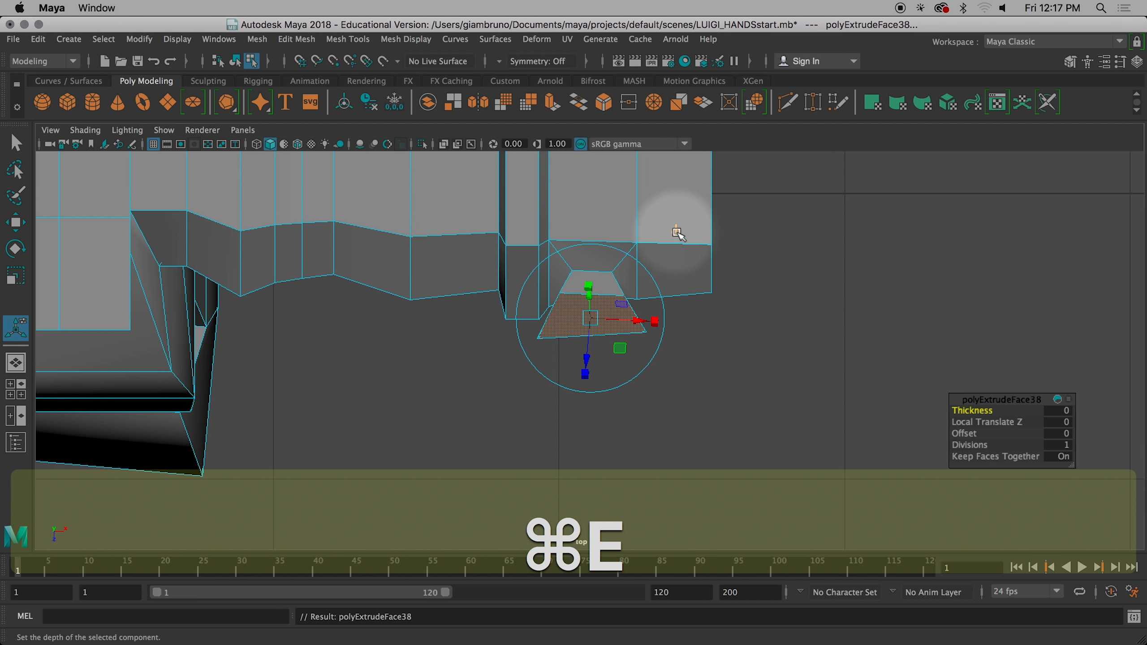
{"action": "left_click", "coordinate": [677, 232]}
{"action": "left_click_drag", "start_coordinate": [592, 363], "coordinate": [592, 388]}
{"action": "left_click_drag", "start_coordinate": [655, 341], "coordinate": [588, 341]}
{"action": "key", "text": "super+z"}
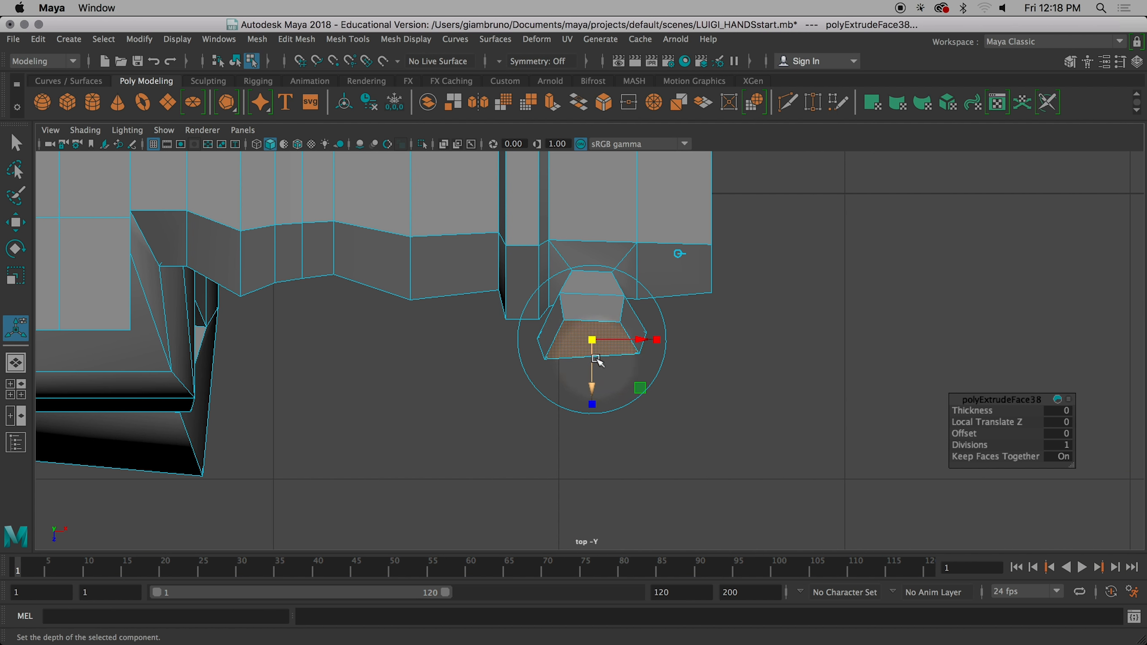
Step: Extrude the thumb faces once more, move them outward by a local Z of about 0.086, and shrink them into a tapered tip
{"action": "key", "text": "super+e"}
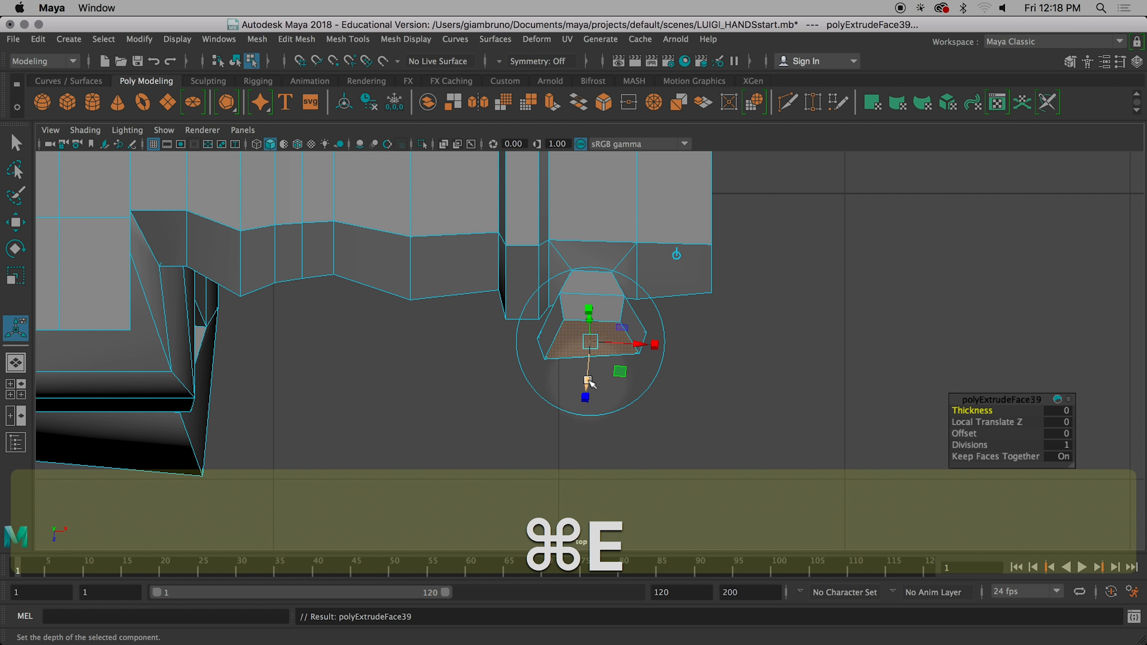
{"action": "left_click_drag", "start_coordinate": [586, 387], "coordinate": [577, 364]}
{"action": "left_click", "coordinate": [657, 366]}
{"action": "middle_click_drag", "start_coordinate": [696, 389], "coordinate": [671, 484], "text": "alt"}
{"action": "scroll", "coordinate": [698, 444], "scroll_direction": "down", "scroll_amount": 8}
{"action": "scroll", "coordinate": [688, 450], "scroll_direction": "up", "scroll_amount": 5}
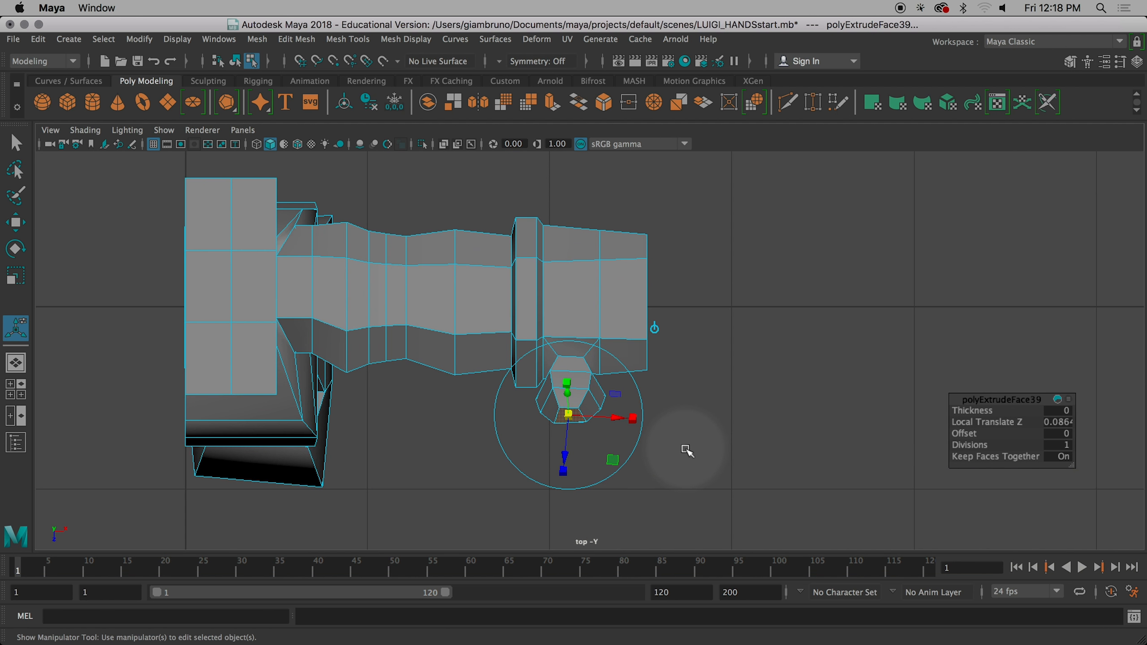
{"action": "scroll", "coordinate": [687, 451], "scroll_direction": "down", "scroll_amount": 3}
{"action": "scroll", "coordinate": [686, 453], "scroll_direction": "up", "scroll_amount": 3}
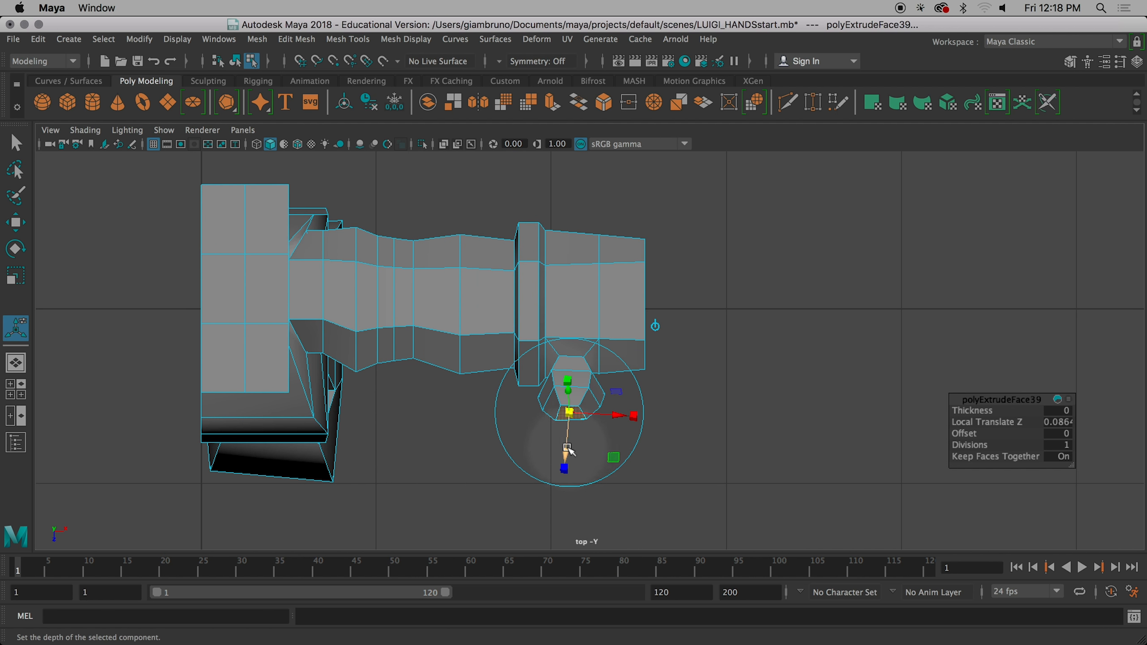
{"action": "left_click_drag", "start_coordinate": [568, 449], "coordinate": [560, 458]}
Step: Select the edge loop around the thumb nearest its tip and move it slightly outward along Z
{"action": "right_click_drag", "start_coordinate": [583, 455], "coordinate": [661, 445], "text": "alt"}
{"action": "right_click_drag", "start_coordinate": [547, 385], "coordinate": [545, 180]}
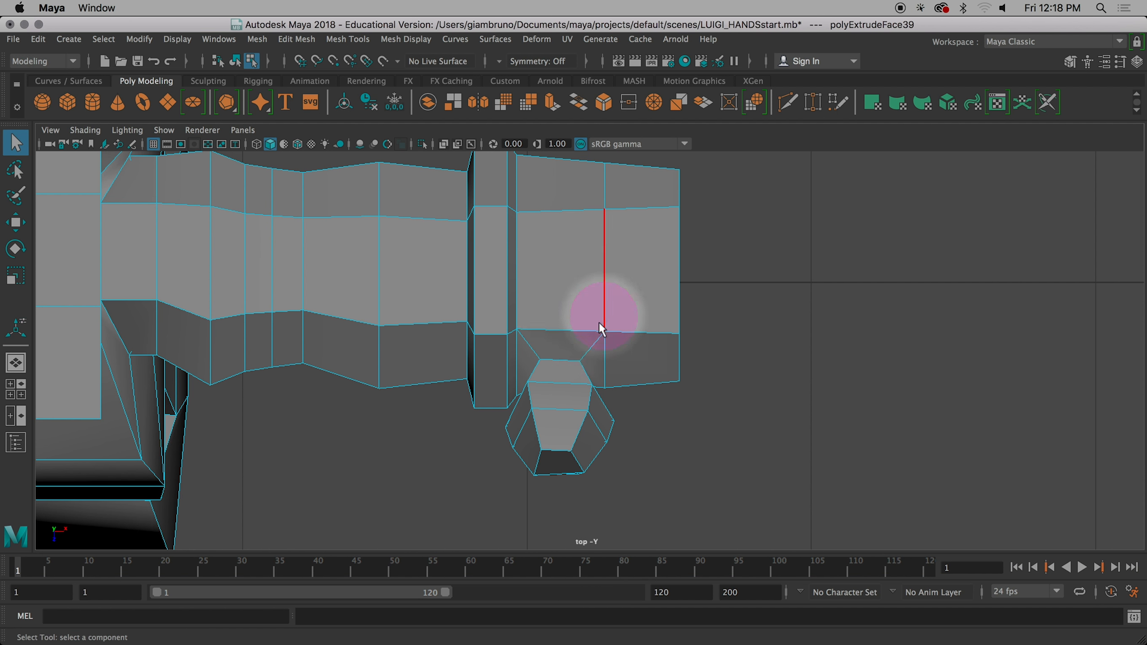
{"action": "left_click", "coordinate": [567, 382]}
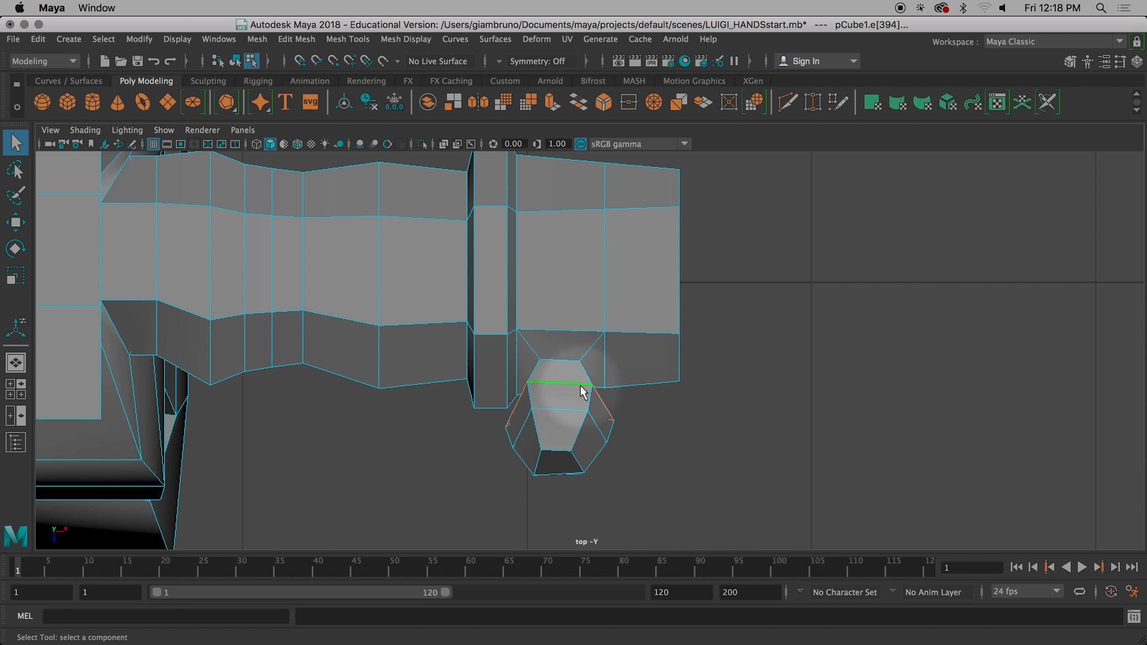
{"action": "key", "text": "w"}
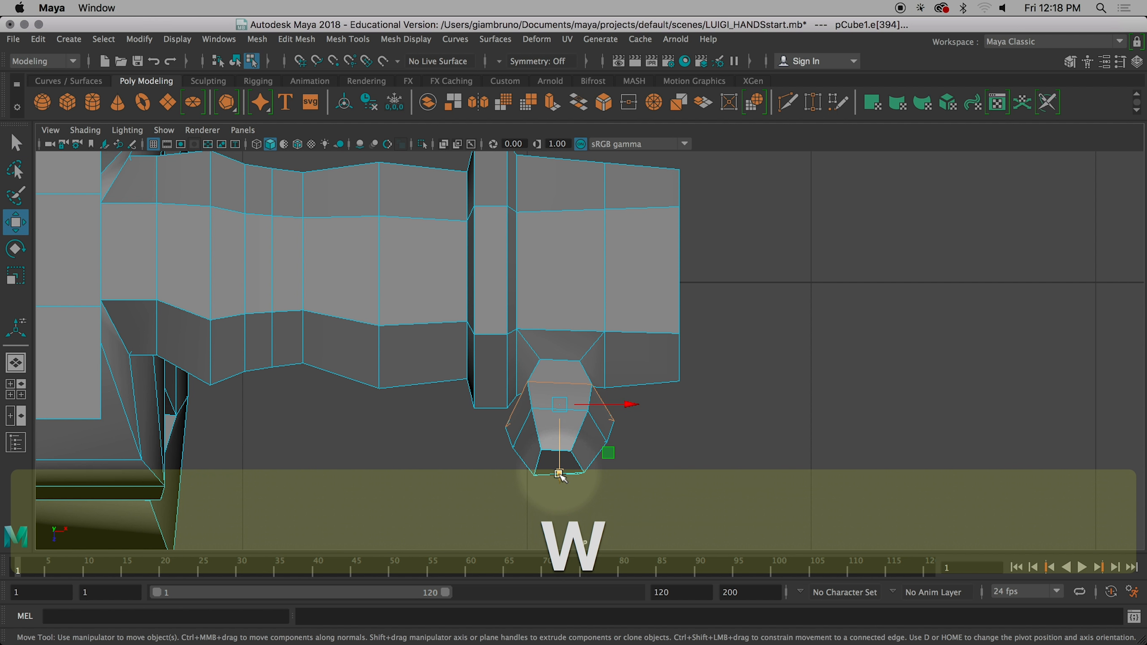
{"action": "left_click_drag", "start_coordinate": [560, 474], "coordinate": [563, 509]}
{"action": "left_click", "coordinate": [584, 419]}
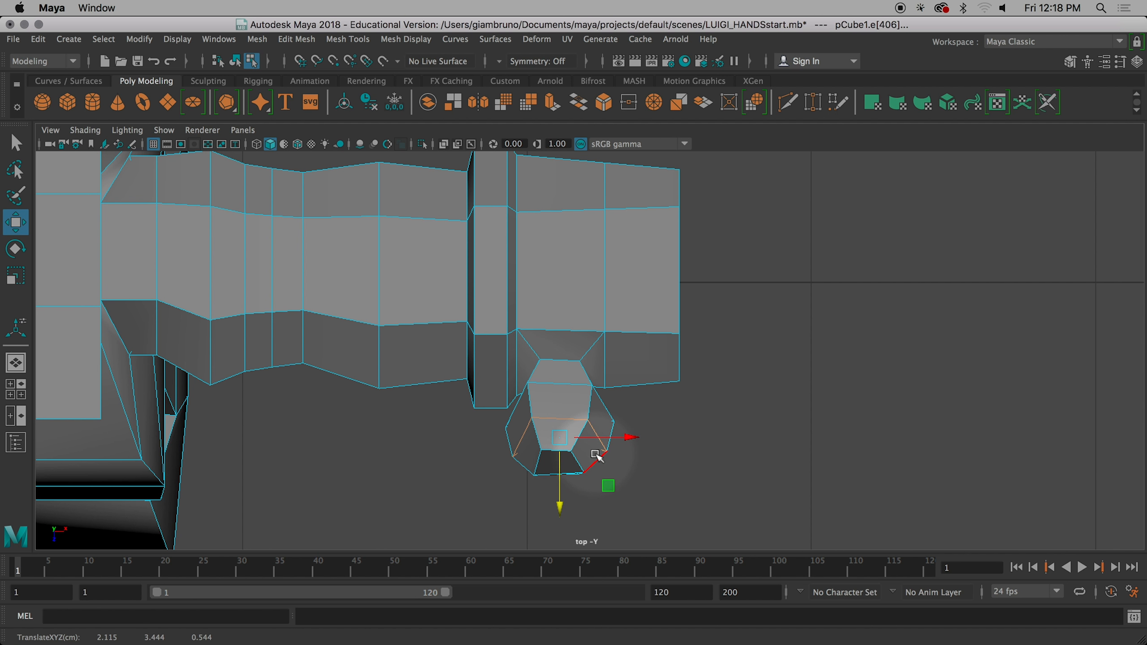
Step: Preview the mesh smoothed, examine the thumb and hand shape in the top view, and return to the unsmoothed display
{"action": "key", "text": "3"}
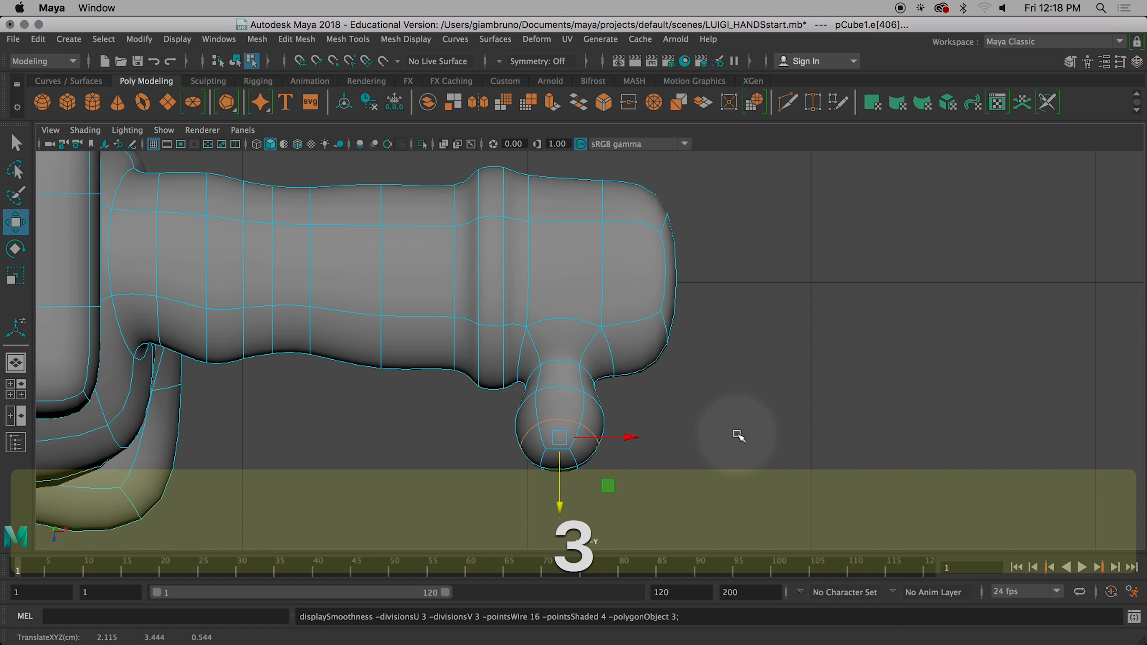
{"action": "middle_click_drag", "start_coordinate": [727, 436], "coordinate": [743, 392], "text": "alt"}
{"action": "left_click_drag", "start_coordinate": [741, 421], "coordinate": [729, 428], "text": "alt"}
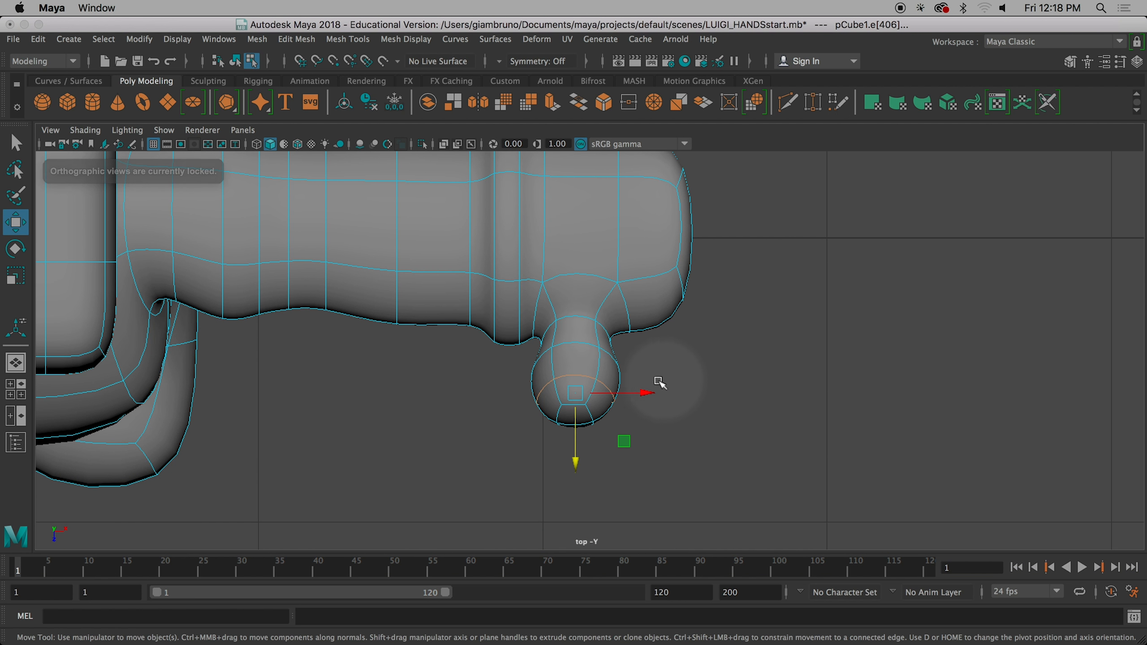
{"action": "scroll", "coordinate": [665, 382], "scroll_direction": "up", "scroll_amount": 4}
{"action": "scroll", "coordinate": [682, 377], "scroll_direction": "down", "scroll_amount": 6}
{"action": "scroll", "coordinate": [678, 380], "scroll_direction": "up", "scroll_amount": 4}
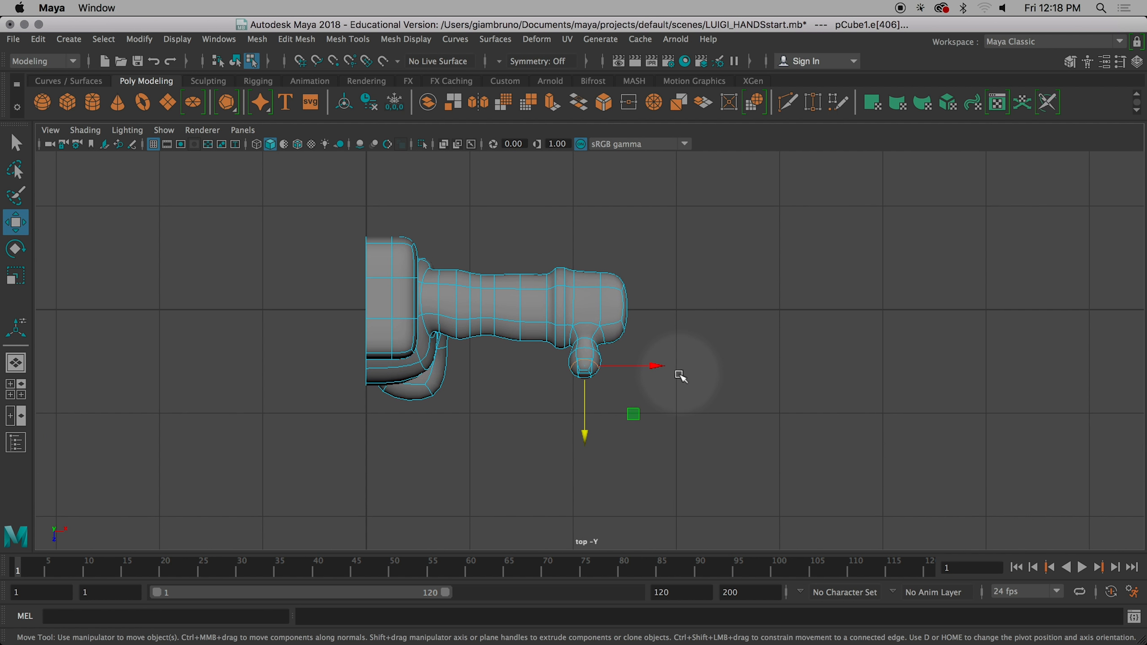
{"action": "scroll", "coordinate": [662, 395], "scroll_direction": "up", "scroll_amount": 6}
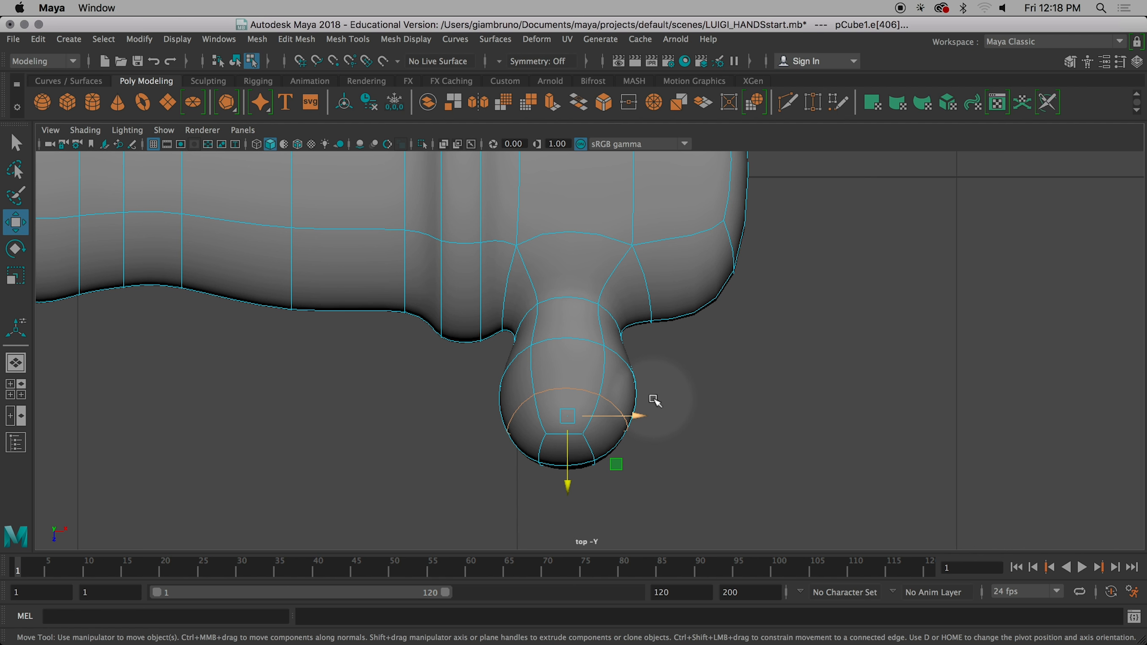
{"action": "scroll", "coordinate": [655, 400], "scroll_direction": "down", "scroll_amount": 6}
{"action": "scroll", "coordinate": [659, 393], "scroll_direction": "up", "scroll_amount": 2}
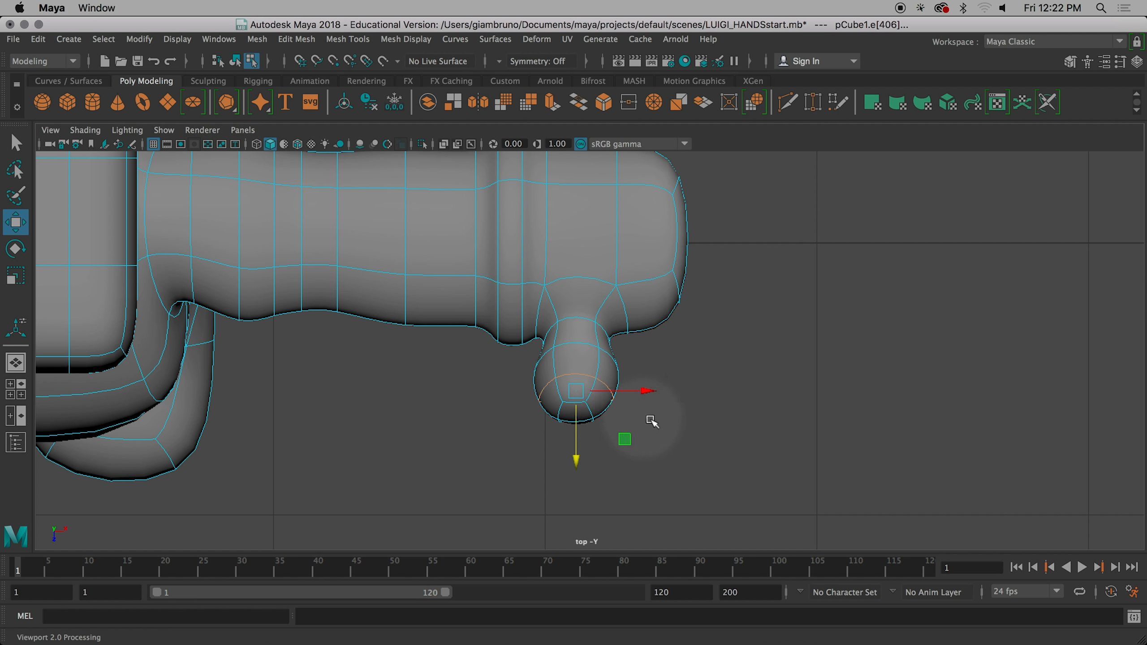
{"action": "middle_click_drag", "start_coordinate": [764, 392], "coordinate": [646, 456], "text": "alt"}
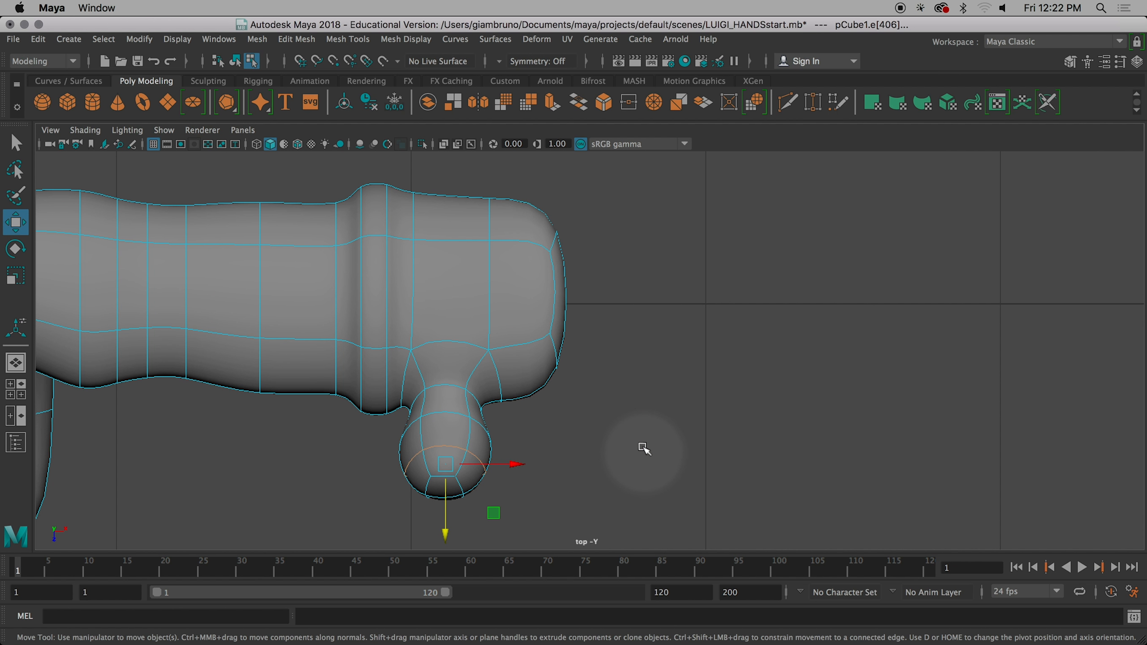
{"action": "key", "text": "1"}
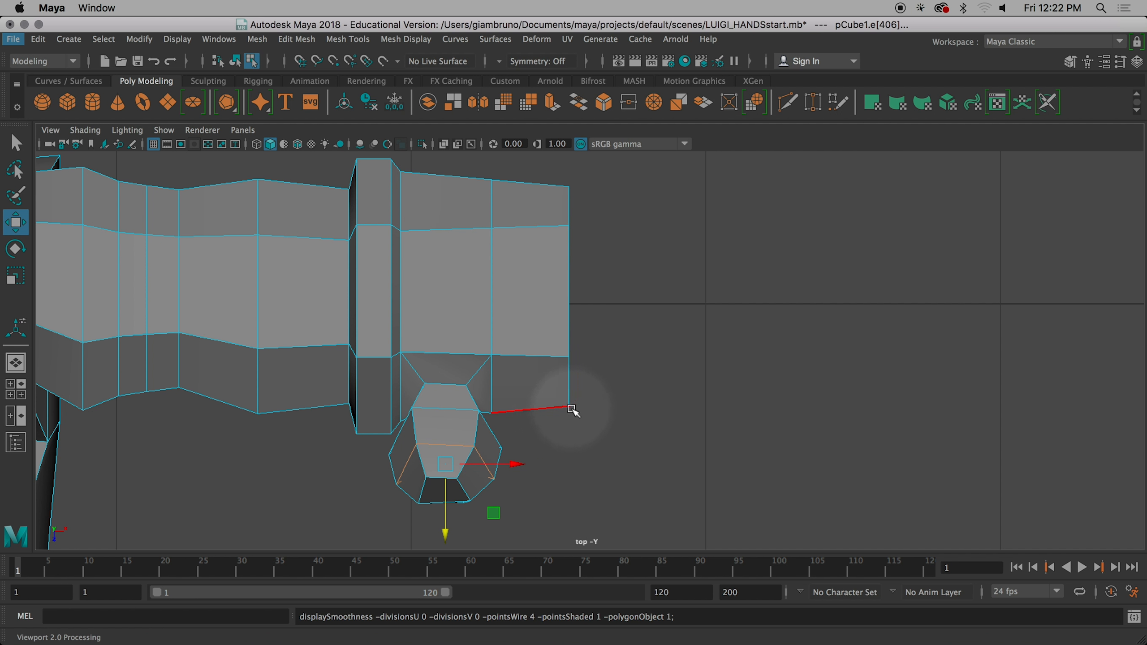
Step: In the perspective view, select the two faces at the end of the hand
{"action": "key", "text": "alt"}
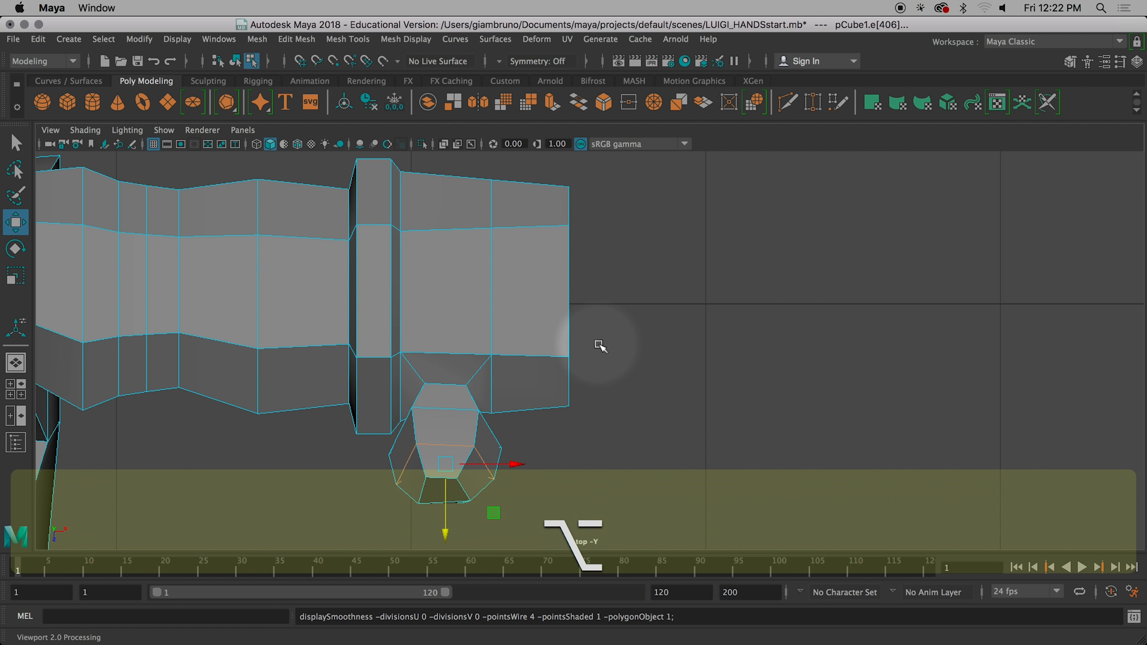
{"action": "key", "text": "space"}
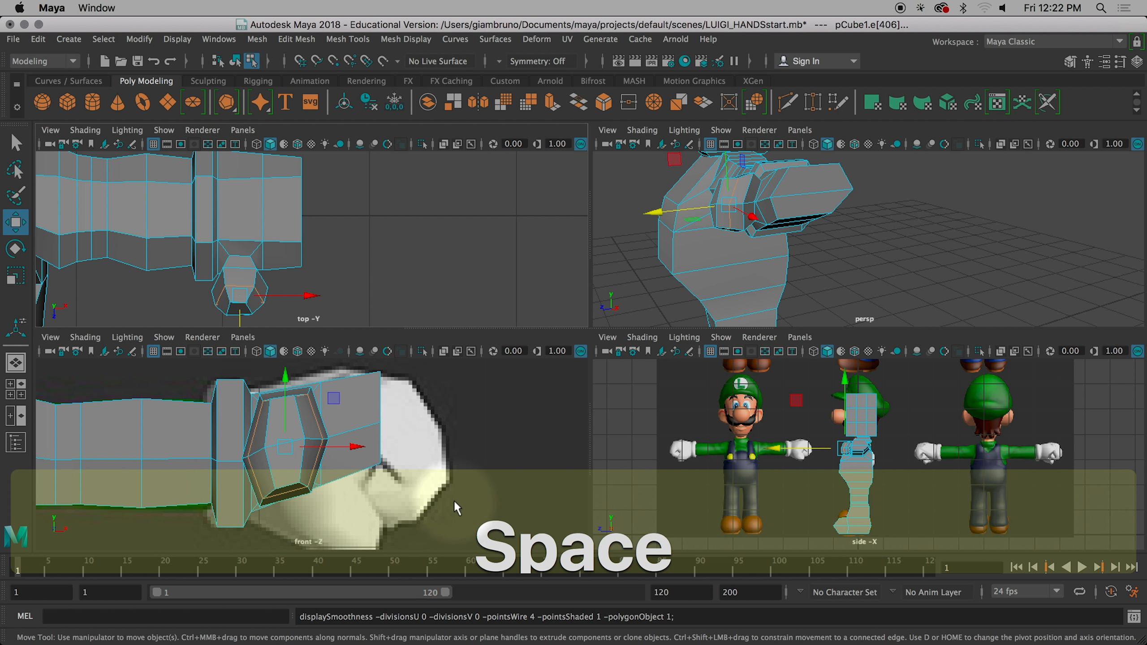
{"action": "key", "text": "alt"}
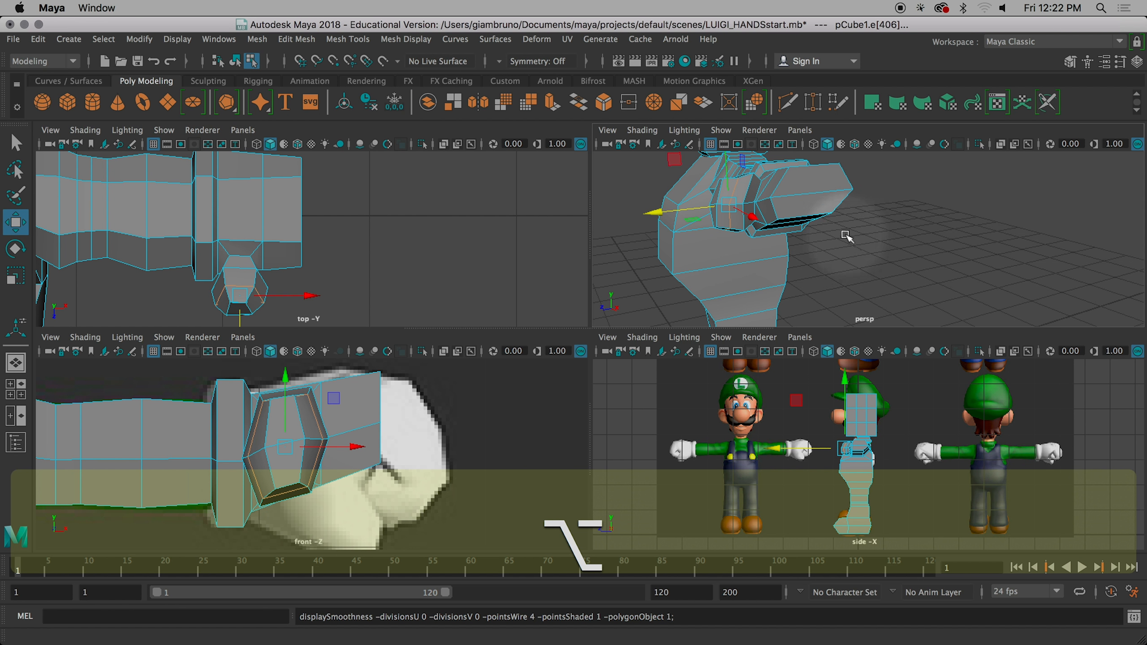
{"action": "key", "text": "space"}
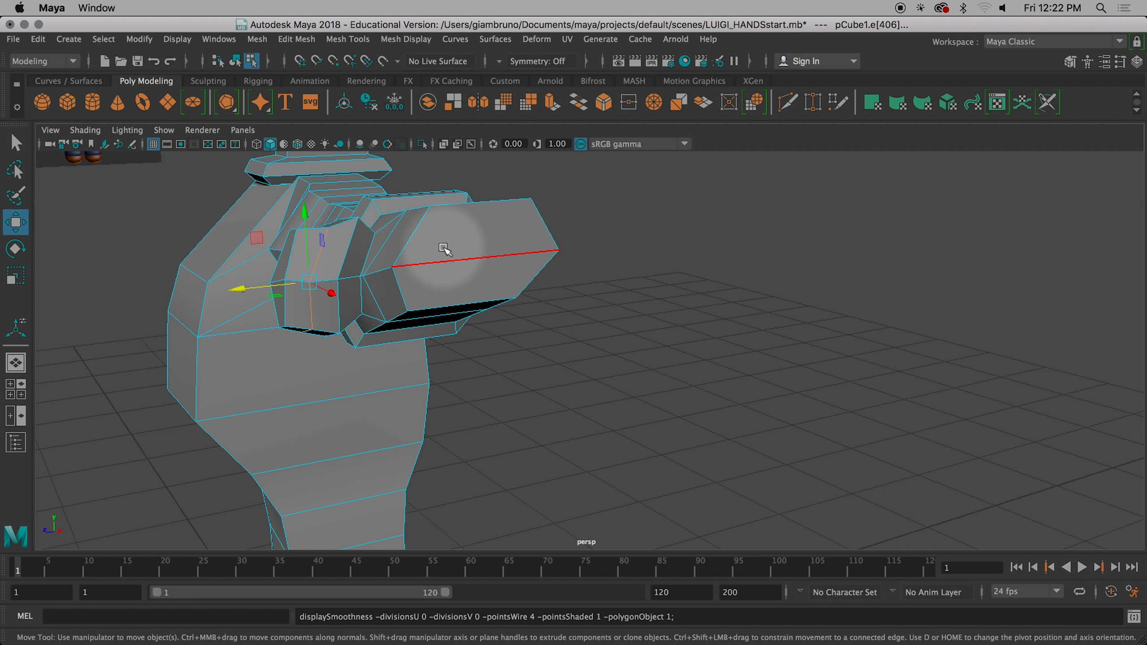
{"action": "right_click_drag", "start_coordinate": [471, 217], "coordinate": [470, 257]}
{"action": "left_click", "coordinate": [470, 280]}
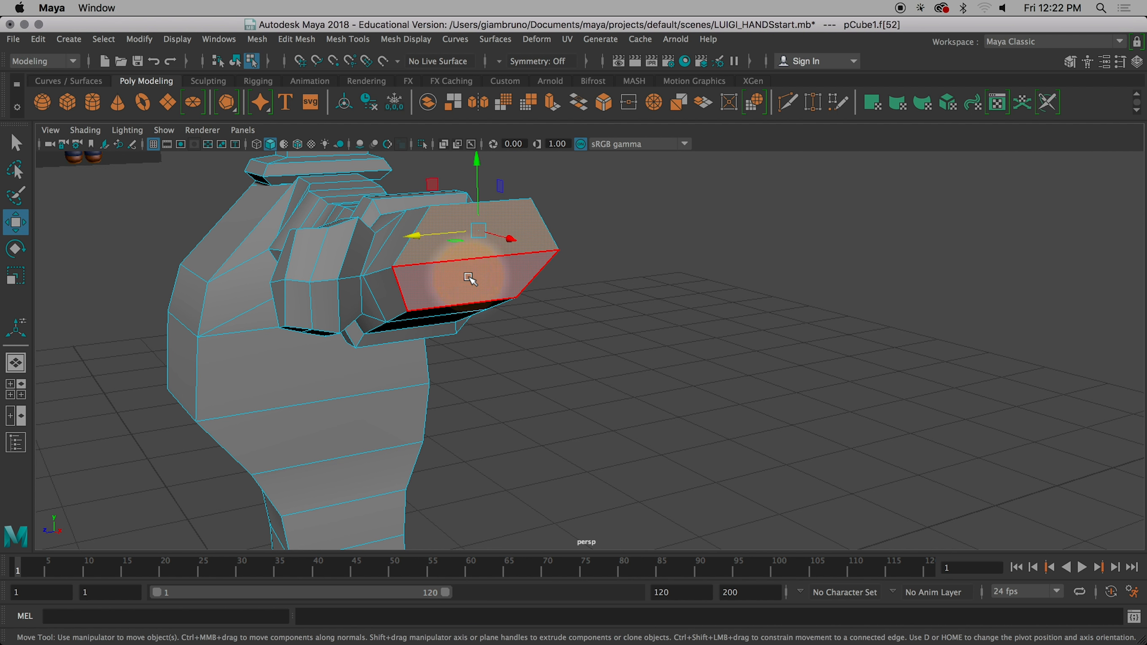
{"action": "left_click", "coordinate": [470, 273], "text": "shift"}
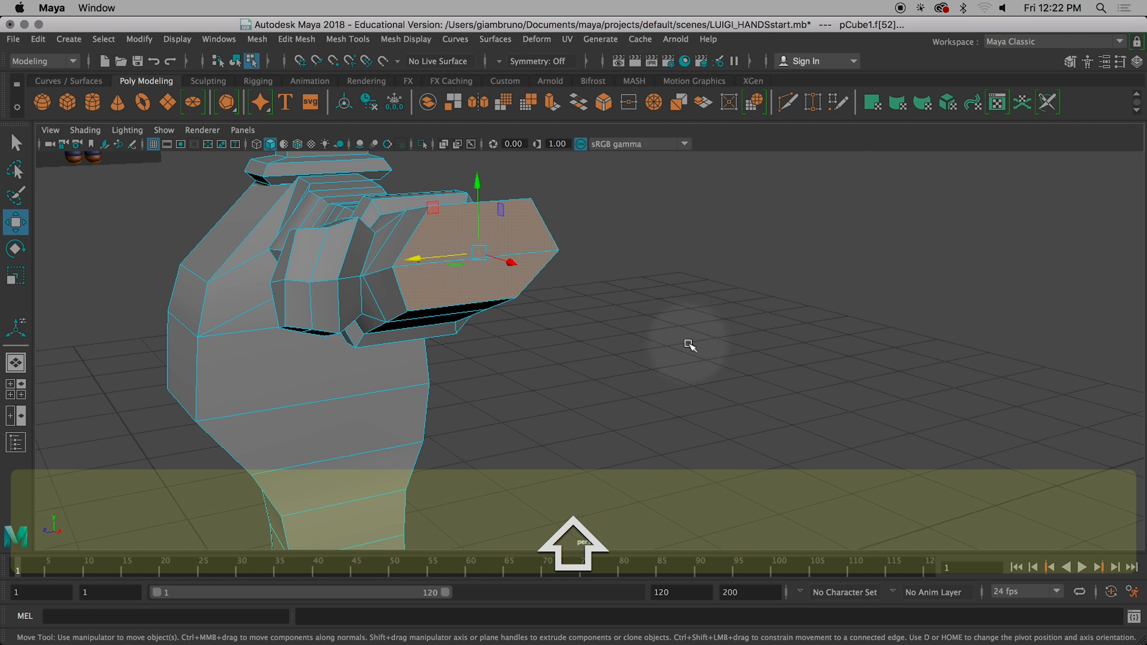
{"action": "scroll", "coordinate": [639, 367], "scroll_direction": "up", "scroll_amount": 2}
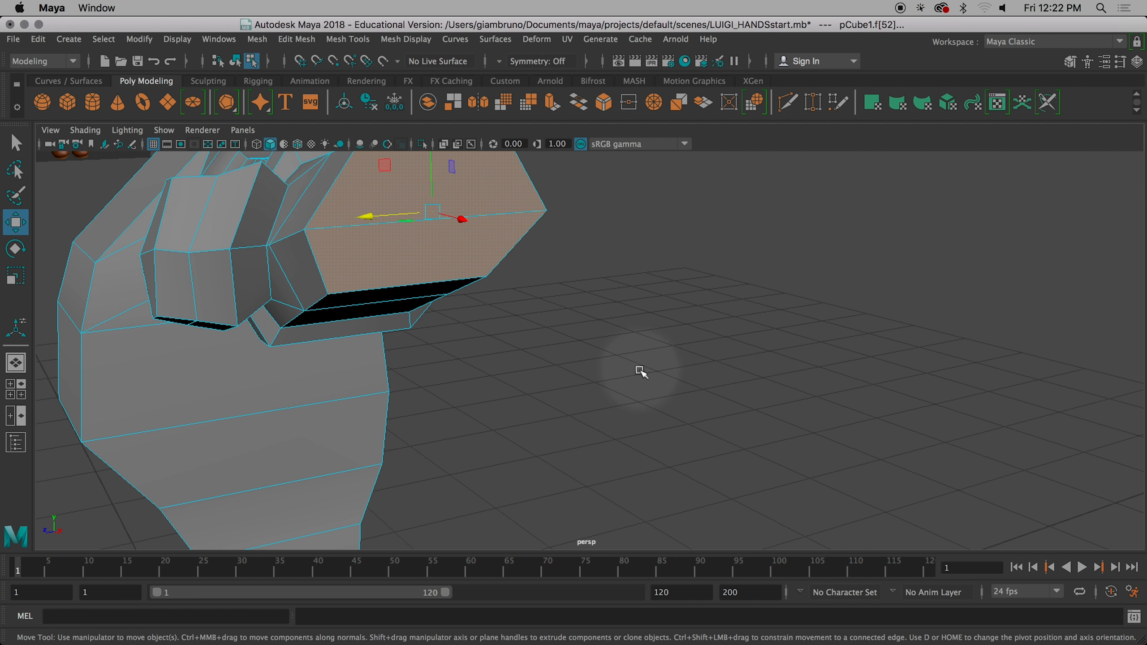
{"action": "left_click_drag", "start_coordinate": [637, 372], "coordinate": [650, 399], "text": "alt"}
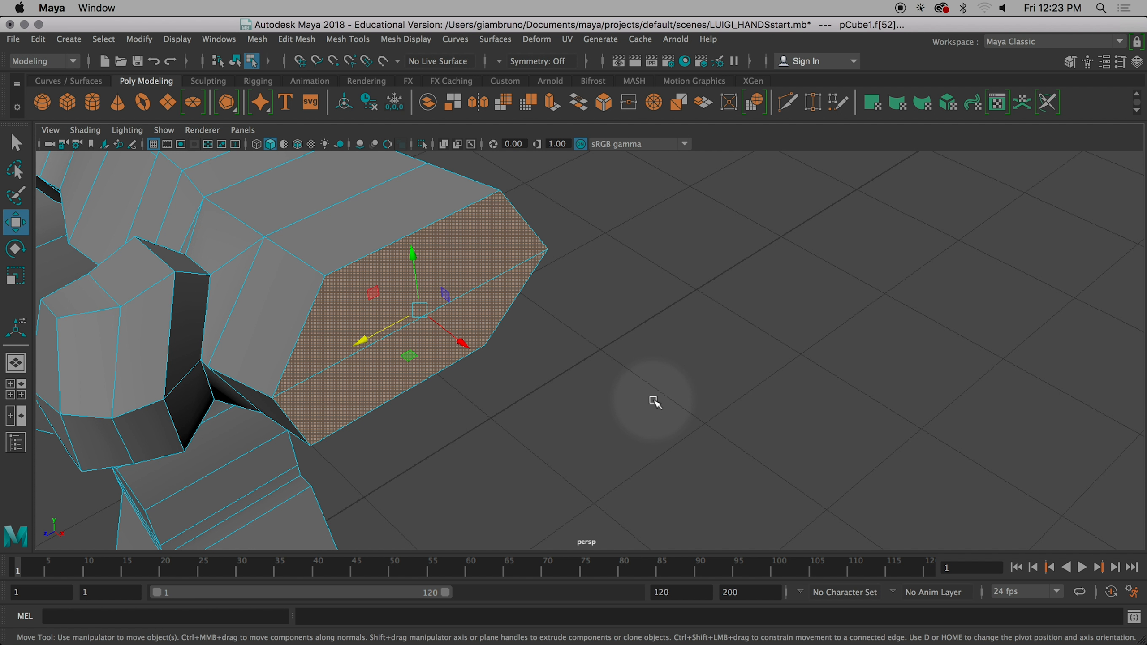
Step: Try extruding the two end faces of the hand by a local Z of about 0.03 and narrowing them across the hand's width
{"action": "key", "text": "3"}
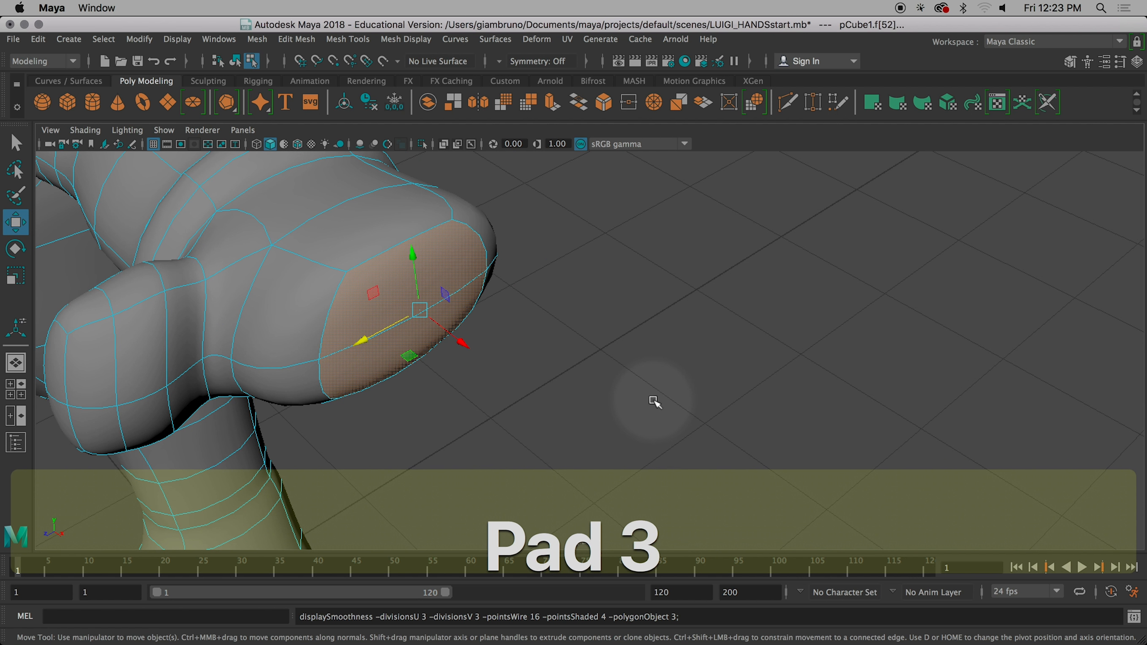
{"action": "key", "text": "1"}
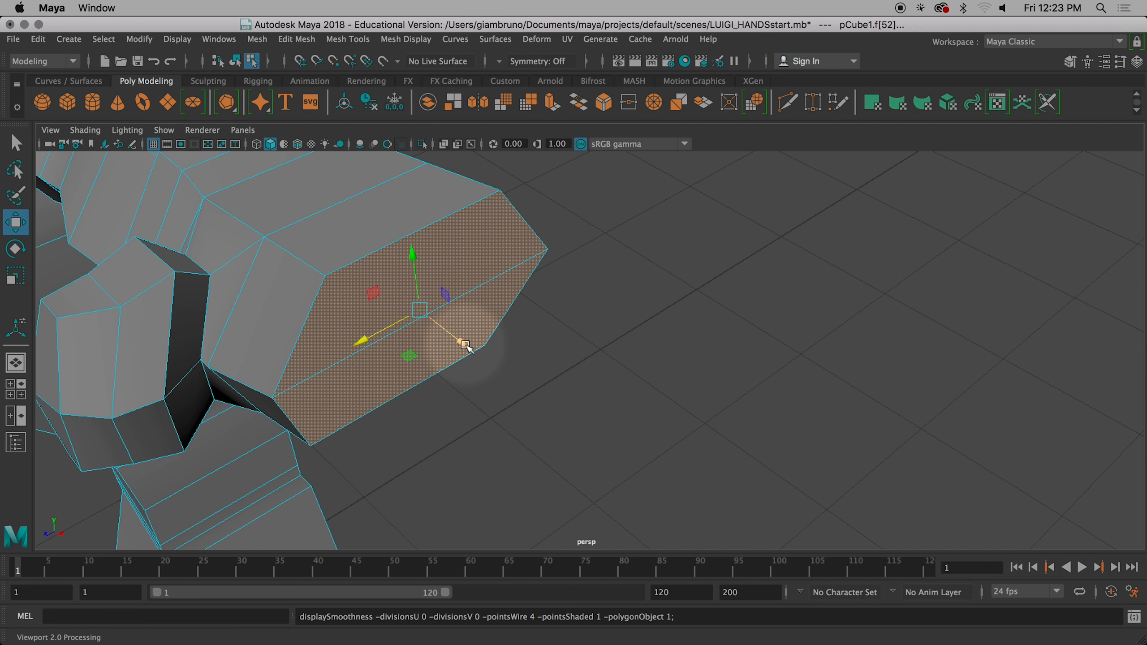
{"action": "key", "text": "super"}
{"action": "key", "text": "super+e"}
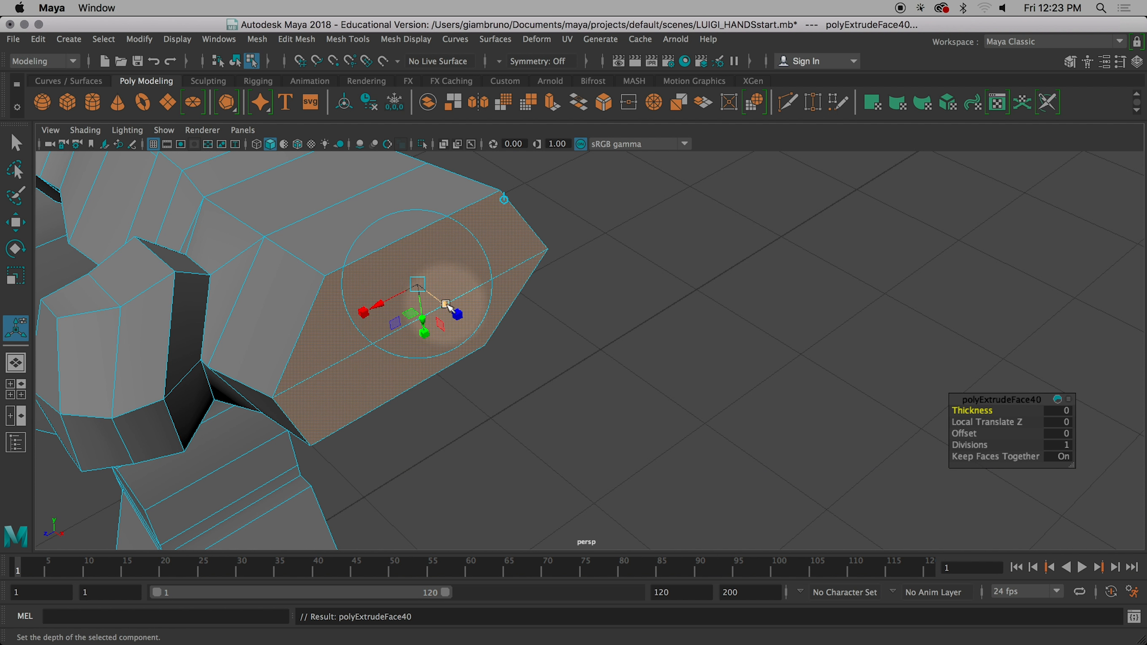
{"action": "left_click_drag", "start_coordinate": [445, 306], "coordinate": [457, 315]}
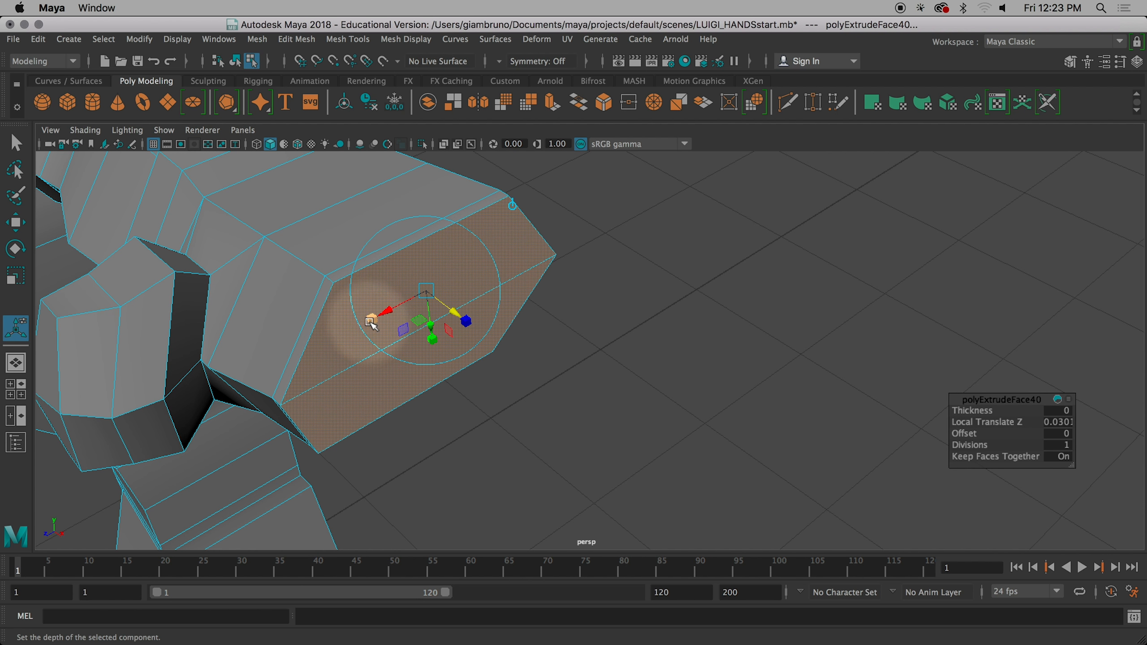
{"action": "left_click_drag", "start_coordinate": [371, 321], "coordinate": [416, 316]}
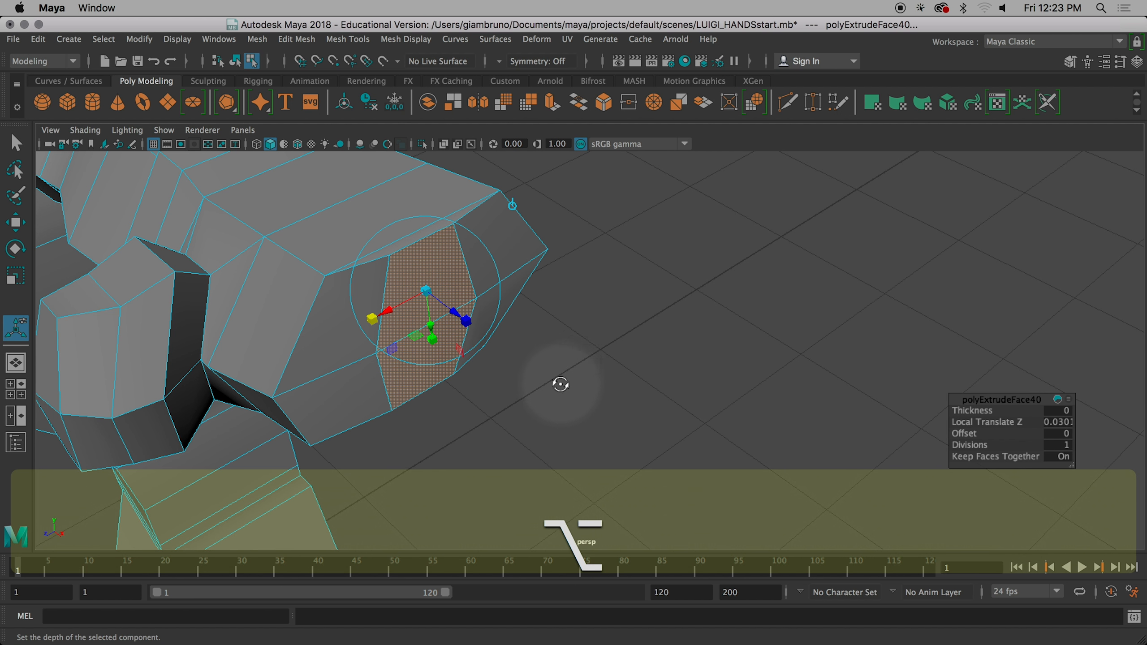
{"action": "left_click_drag", "start_coordinate": [558, 384], "coordinate": [611, 359], "text": "alt"}
{"action": "key", "text": "super+z"}
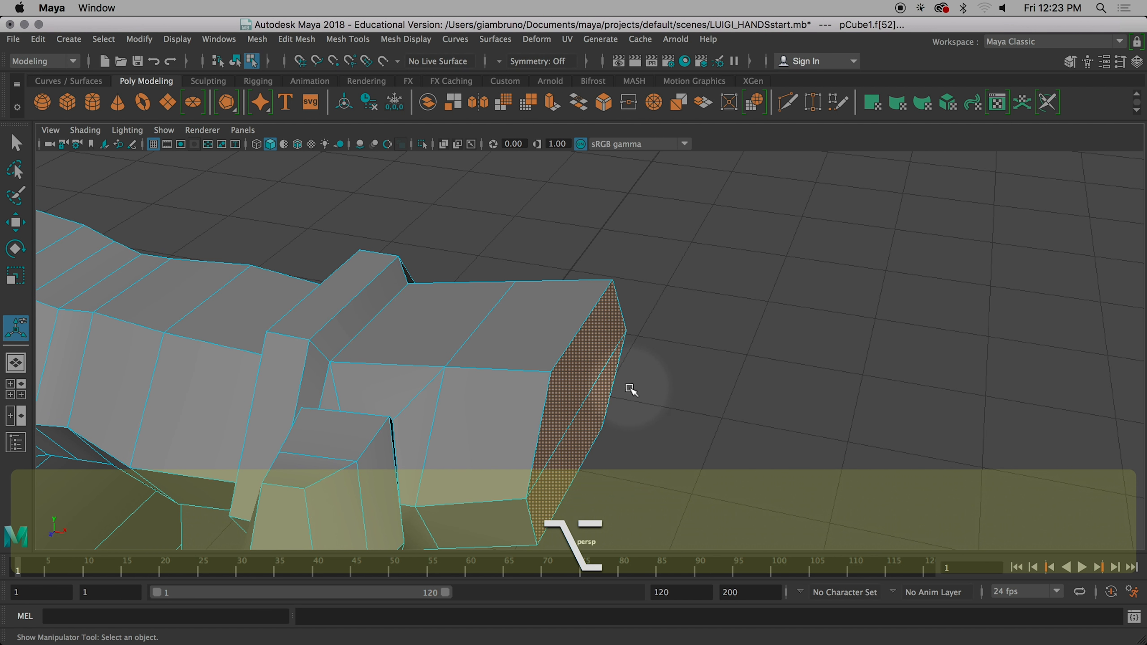
Step: Try extruding the hand's end faces again by a local Z of about 0.035, narrowing them and shifting them sideways
{"action": "key", "text": "3"}
{"action": "key", "text": "1"}
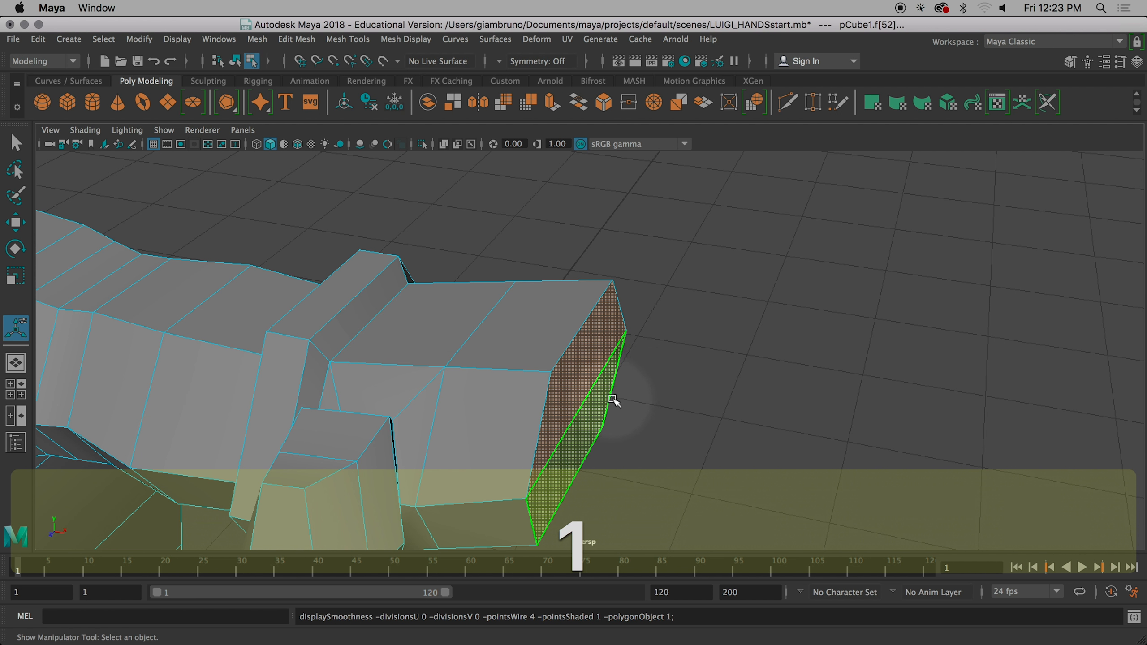
{"action": "key", "text": "super+e"}
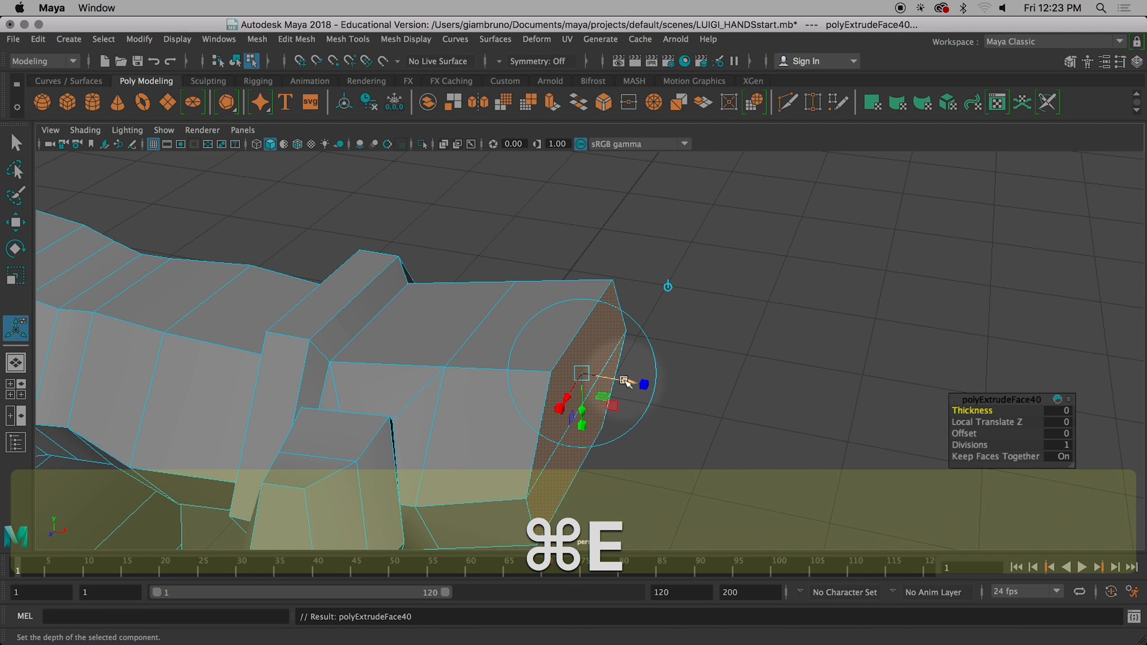
{"action": "left_click_drag", "start_coordinate": [626, 381], "coordinate": [639, 383]}
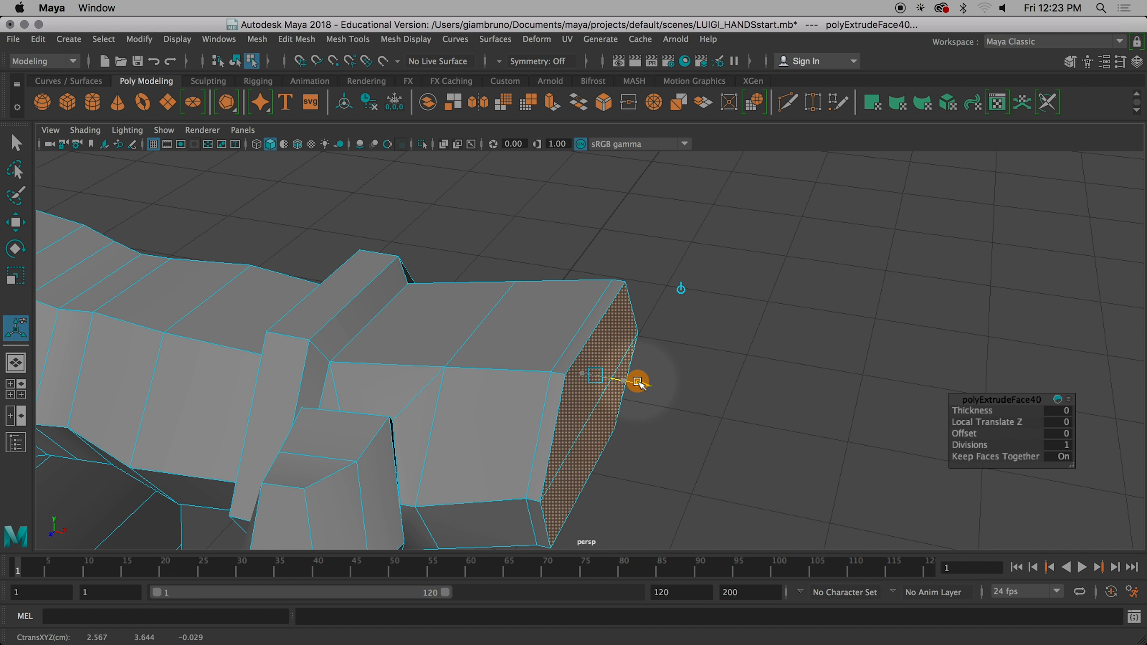
{"action": "left_click_drag", "start_coordinate": [730, 413], "coordinate": [559, 356], "text": "alt"}
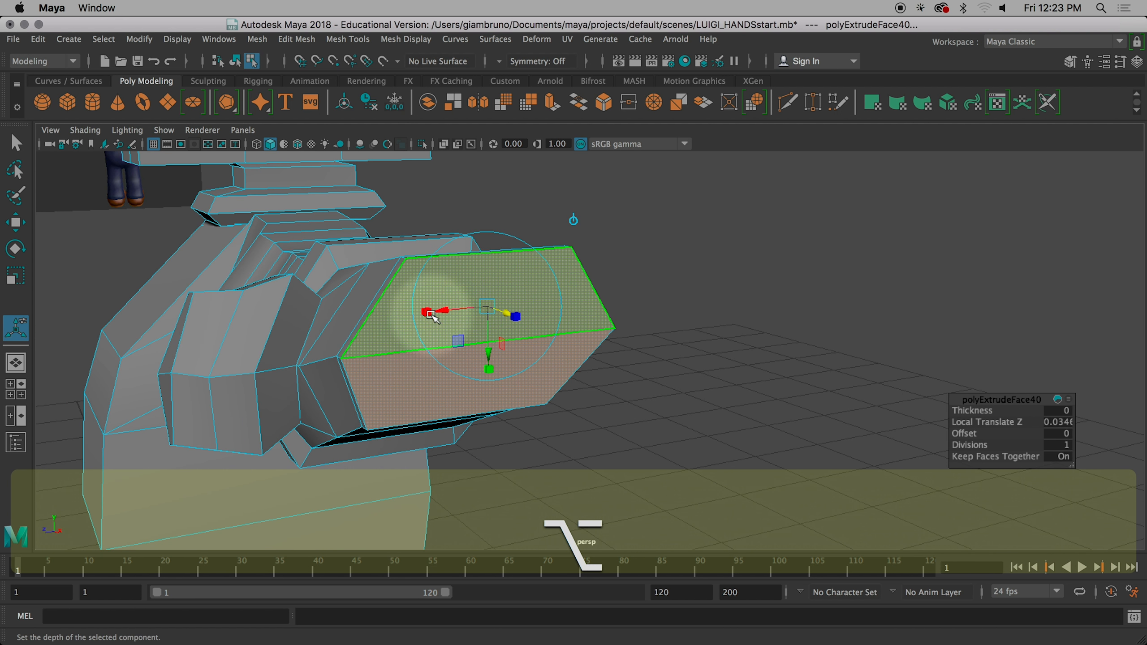
{"action": "left_click_drag", "start_coordinate": [428, 314], "coordinate": [463, 314]}
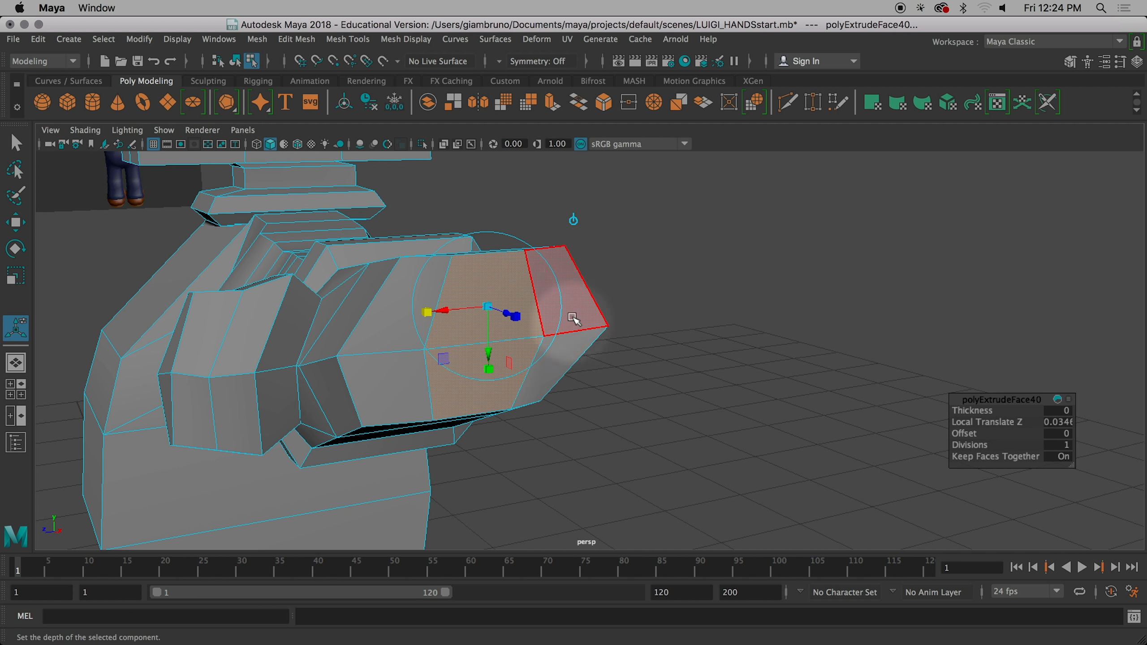
{"action": "mouse_move", "coordinate": [427, 318]}
{"action": "left_mouse_down"}
{"action": "mouse_move", "coordinate": [440, 317]}
{"action": "mouse_move", "coordinate": [429, 312]}
{"action": "left_mouse_up"}
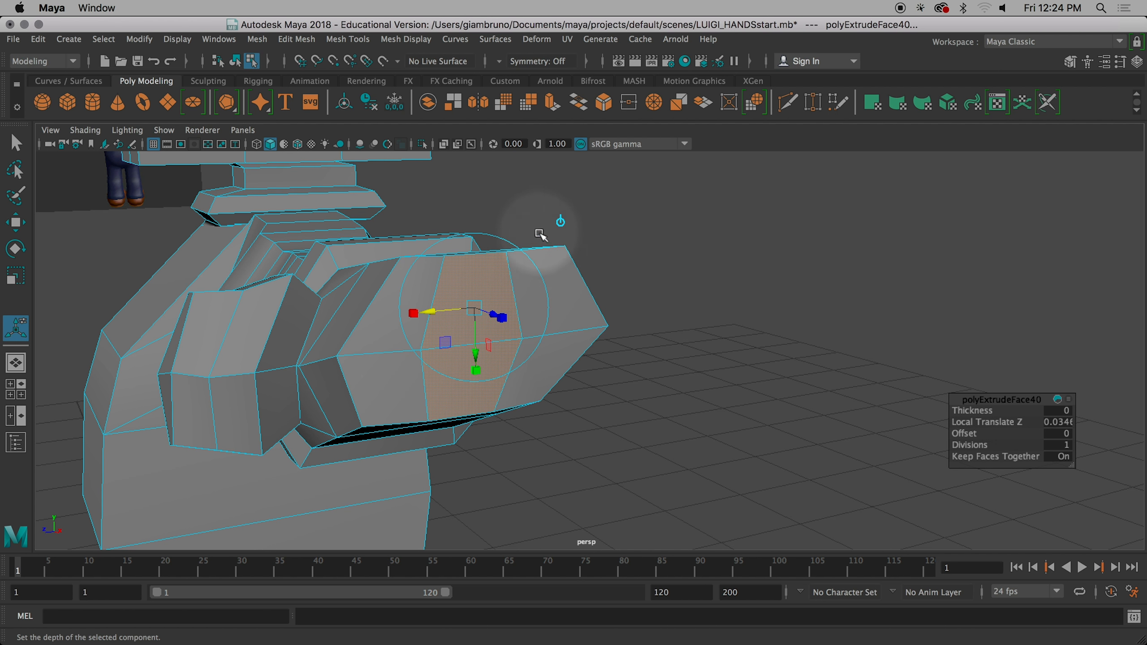
Step: Try another sideways placement of the narrowed end faces, and undo the whole extrusion
{"action": "key", "text": "alt"}
{"action": "left_click_drag", "start_coordinate": [641, 357], "coordinate": [617, 405], "text": "alt"}
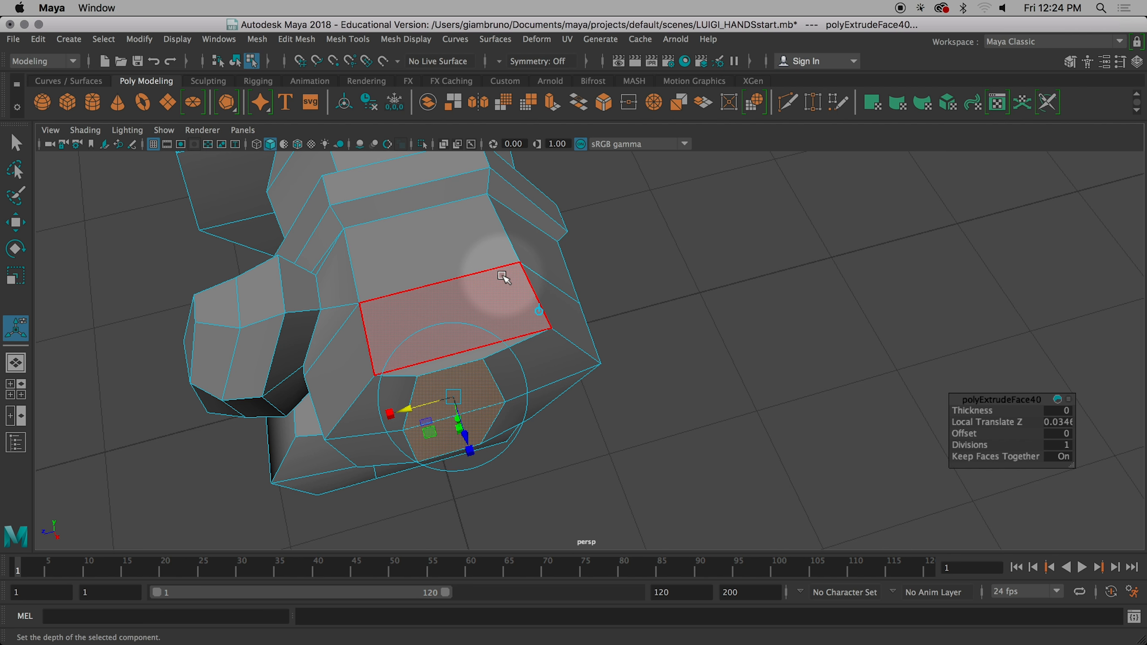
{"action": "left_click_drag", "start_coordinate": [507, 333], "coordinate": [425, 340], "text": "alt"}
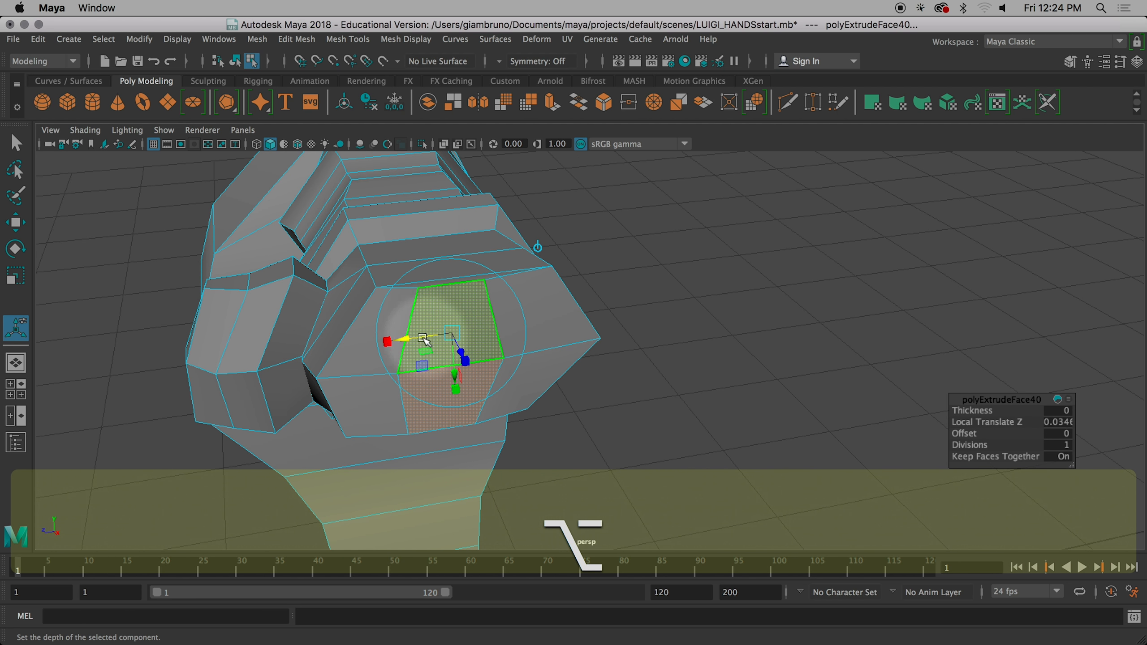
{"action": "key", "text": "super+z"}
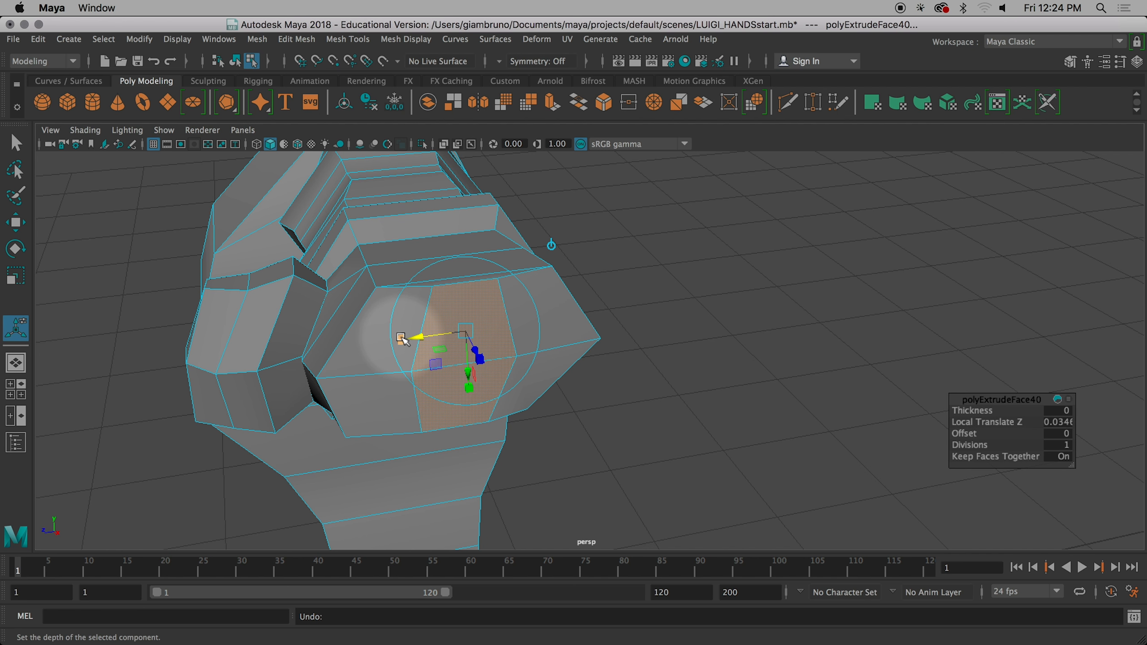
{"action": "mouse_move", "coordinate": [403, 340]}
{"action": "left_mouse_down"}
{"action": "mouse_move", "coordinate": [414, 339]}
{"action": "mouse_move", "coordinate": [402, 338]}
{"action": "left_mouse_up"}
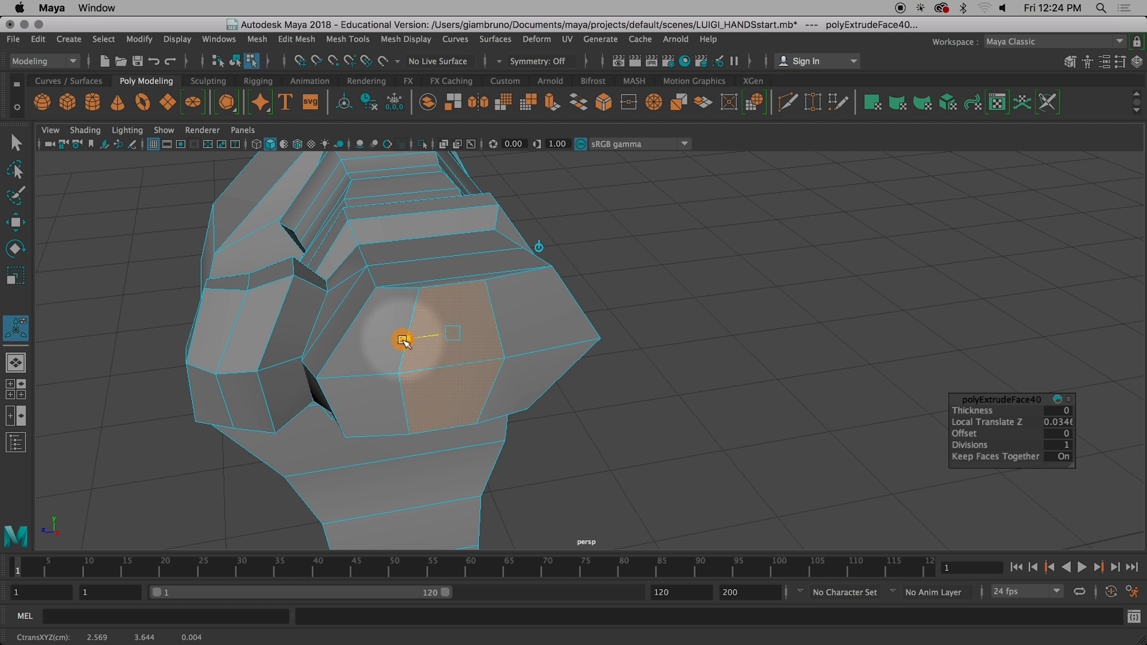
{"action": "key", "text": "super+z"}
{"action": "key", "text": "super+z"}
{"action": "key", "text": "super+z"}
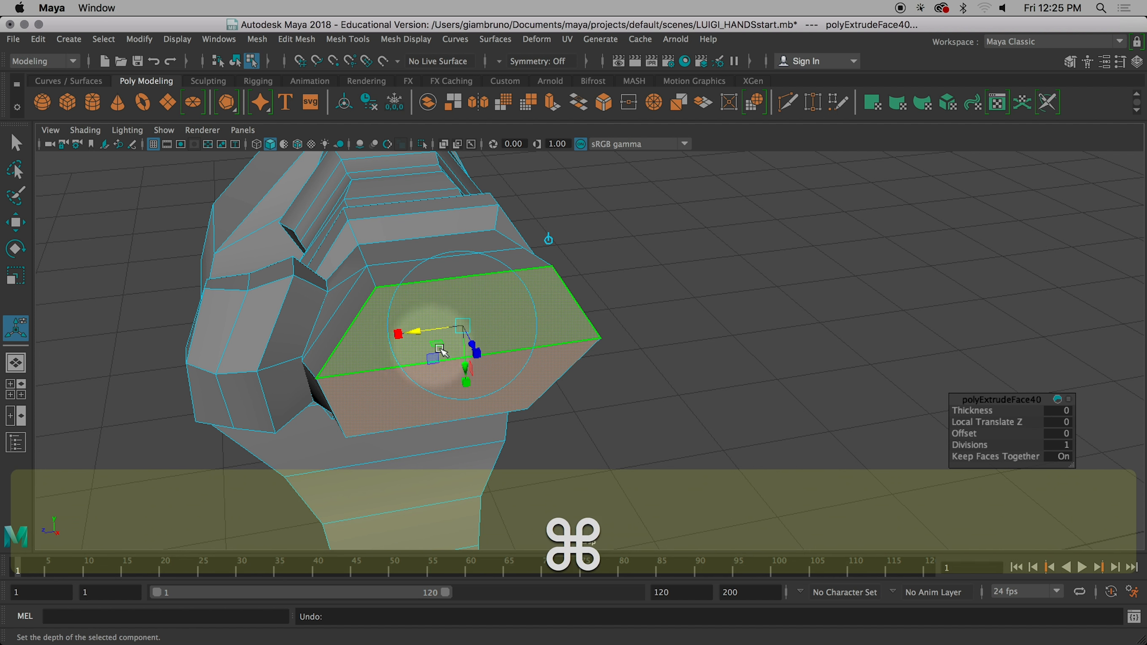
{"action": "key", "text": "super+z"}
{"action": "key", "text": "super+z"}
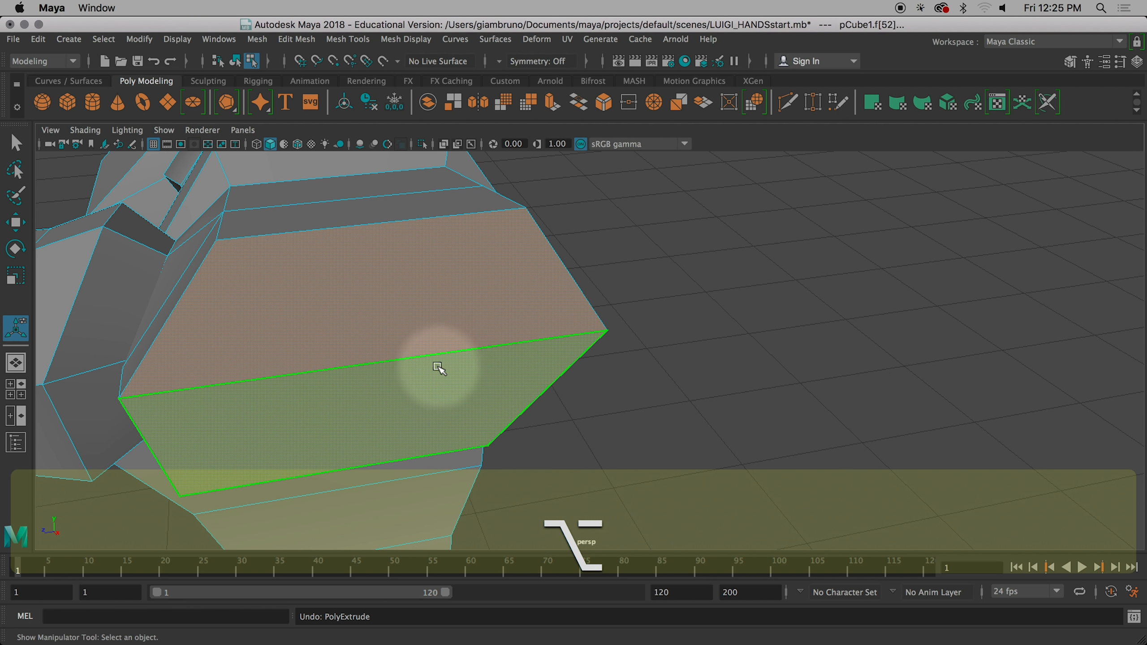
Step: Reselect the two end faces of the hand, extrude them by a local Z of about 0.025, and narrow them across the hand's width
{"action": "left_click_drag", "start_coordinate": [441, 371], "coordinate": [503, 369], "text": "alt"}
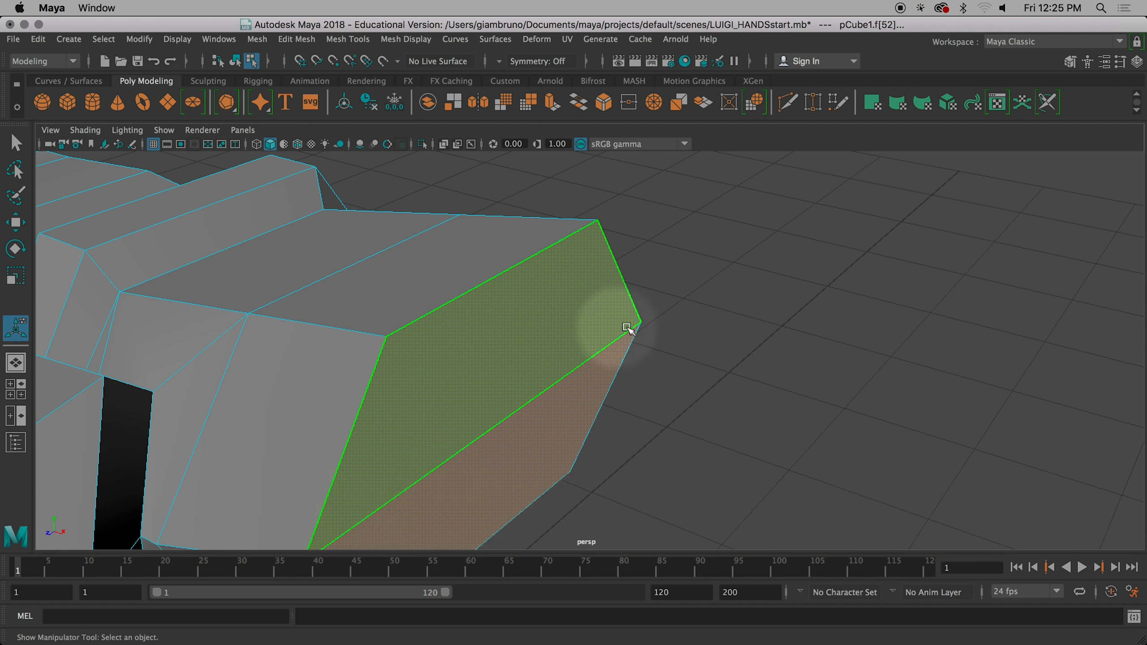
{"action": "left_click", "coordinate": [730, 277]}
{"action": "left_click", "coordinate": [556, 319]}
{"action": "left_click", "coordinate": [526, 444], "text": "shift"}
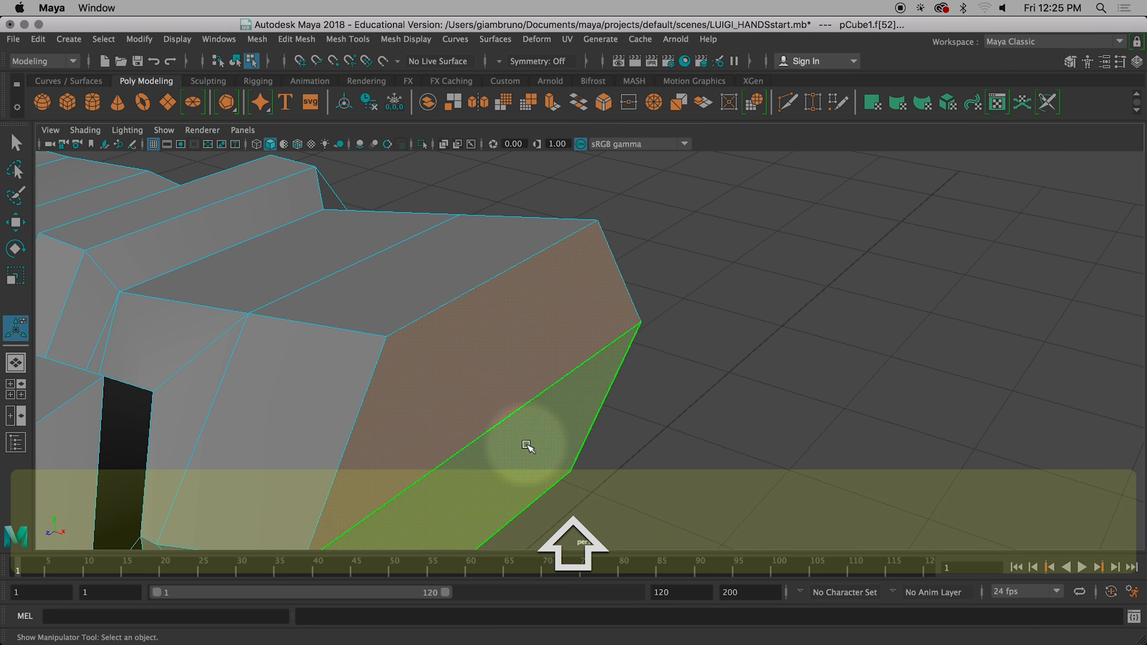
{"action": "left_click_drag", "start_coordinate": [526, 445], "coordinate": [673, 354], "text": "alt"}
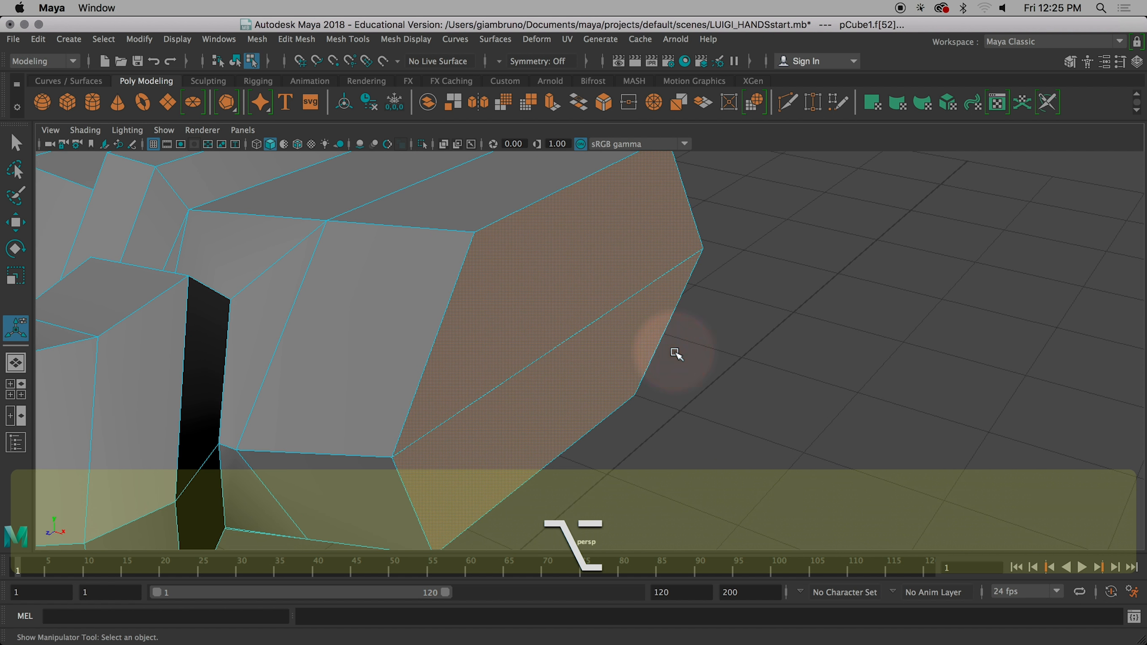
{"action": "key", "text": "super+e"}
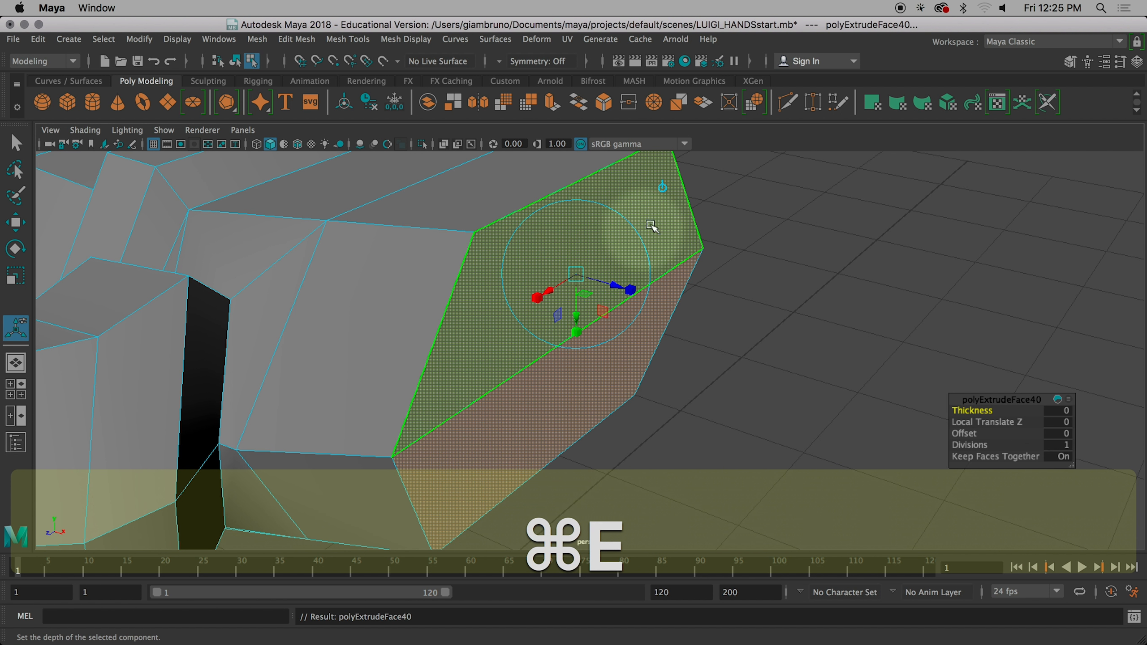
{"action": "left_click_drag", "start_coordinate": [564, 275], "coordinate": [631, 292]}
{"action": "left_click_drag", "start_coordinate": [548, 304], "coordinate": [560, 302]}
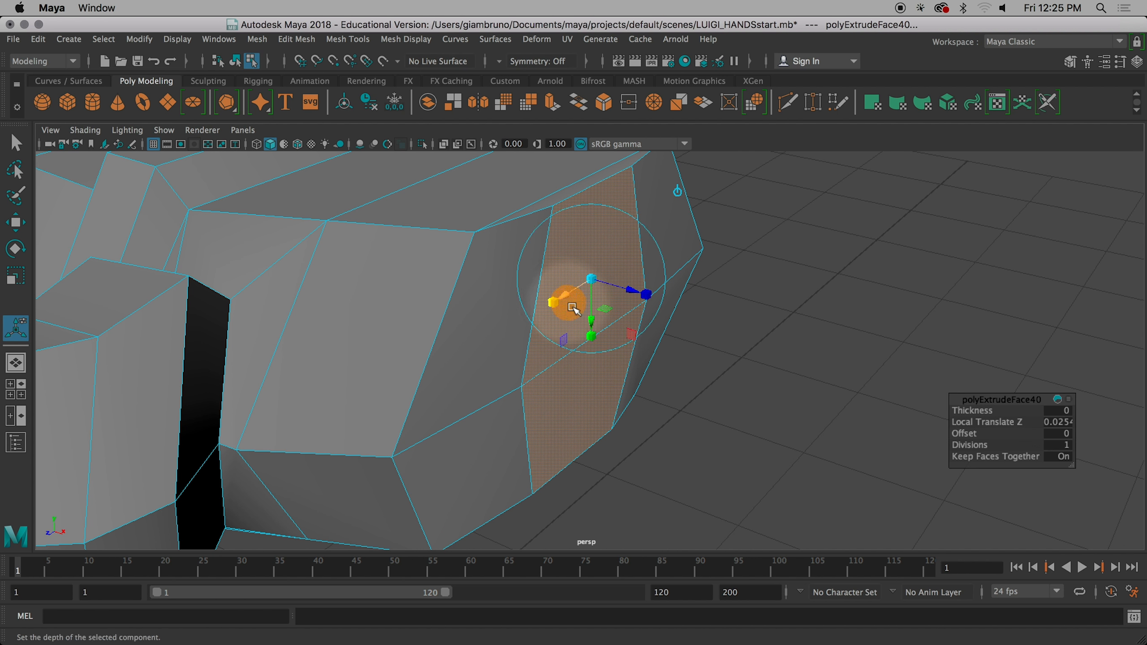
{"action": "left_click_drag", "start_coordinate": [677, 370], "coordinate": [484, 311], "text": "alt"}
{"action": "left_click_drag", "start_coordinate": [359, 294], "coordinate": [370, 299]}
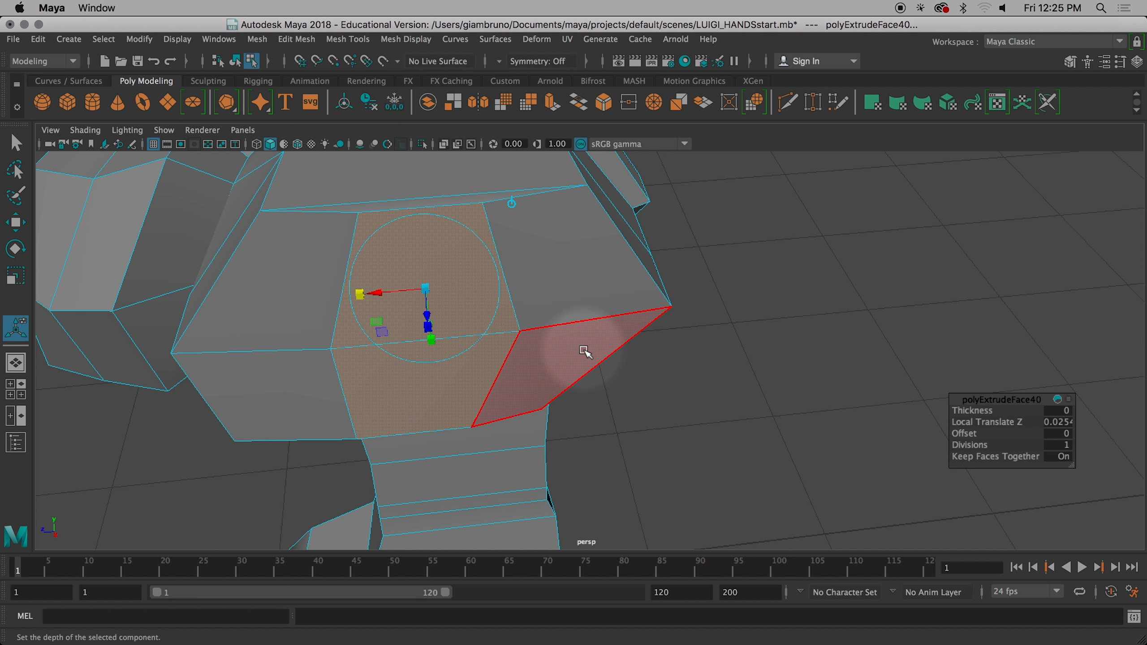
Step: In vertex mode, move the upper thumb-side corner vertex of the hand's end outward toward the thumb, to about Z 0.223
{"action": "mouse_move", "coordinate": [578, 351]}
{"action": "left_mouse_down", "text": "alt"}
{"action": "mouse_move", "coordinate": [558, 333]}
{"action": "mouse_move", "coordinate": [571, 342]}
{"action": "mouse_move", "coordinate": [561, 364]}
{"action": "left_mouse_up", "text": "alt"}
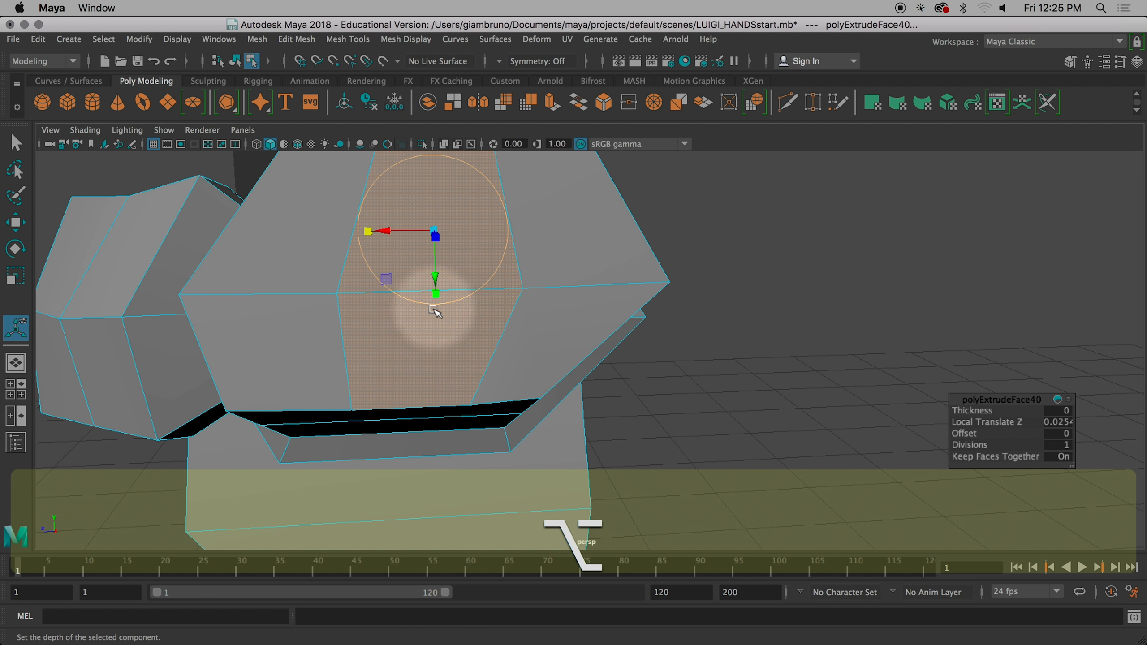
{"action": "left_click", "coordinate": [532, 258], "text": "shift"}
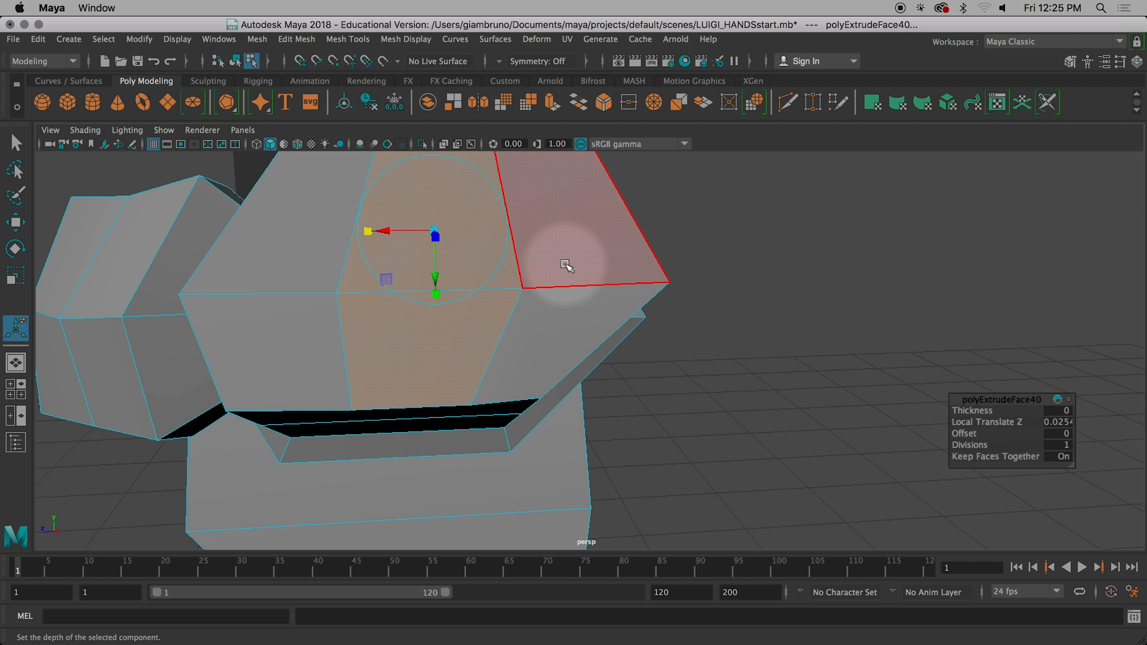
{"action": "middle_click_drag", "start_coordinate": [565, 258], "coordinate": [550, 312], "text": "alt"}
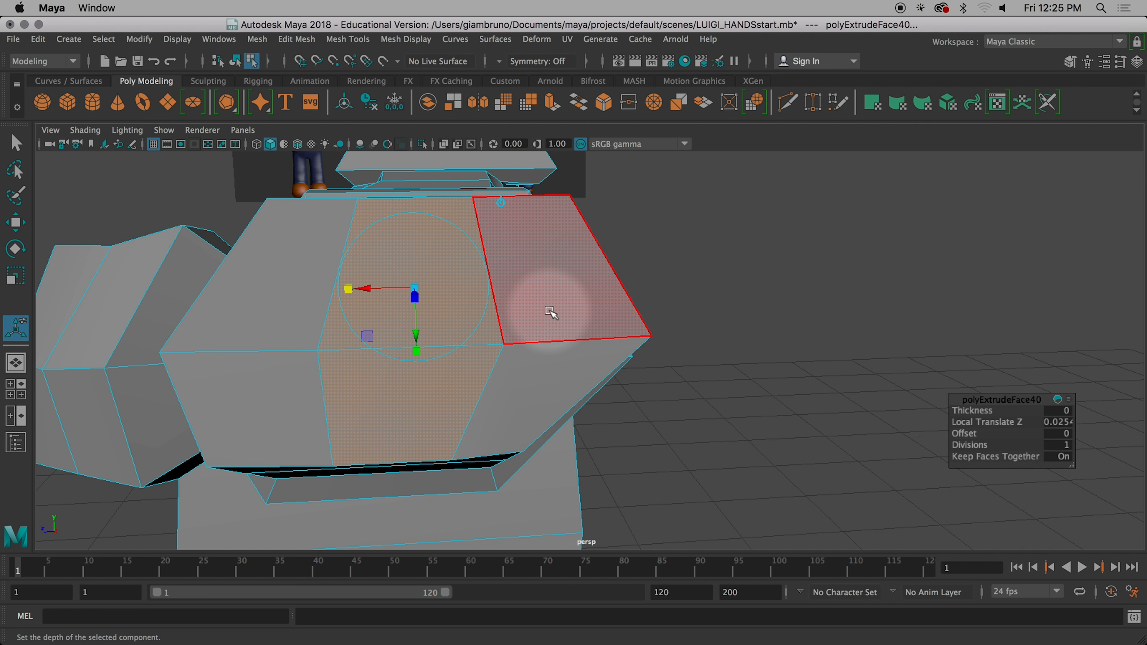
{"action": "right_click_drag", "start_coordinate": [309, 217], "coordinate": [239, 217]}
{"action": "left_click", "coordinate": [267, 198]}
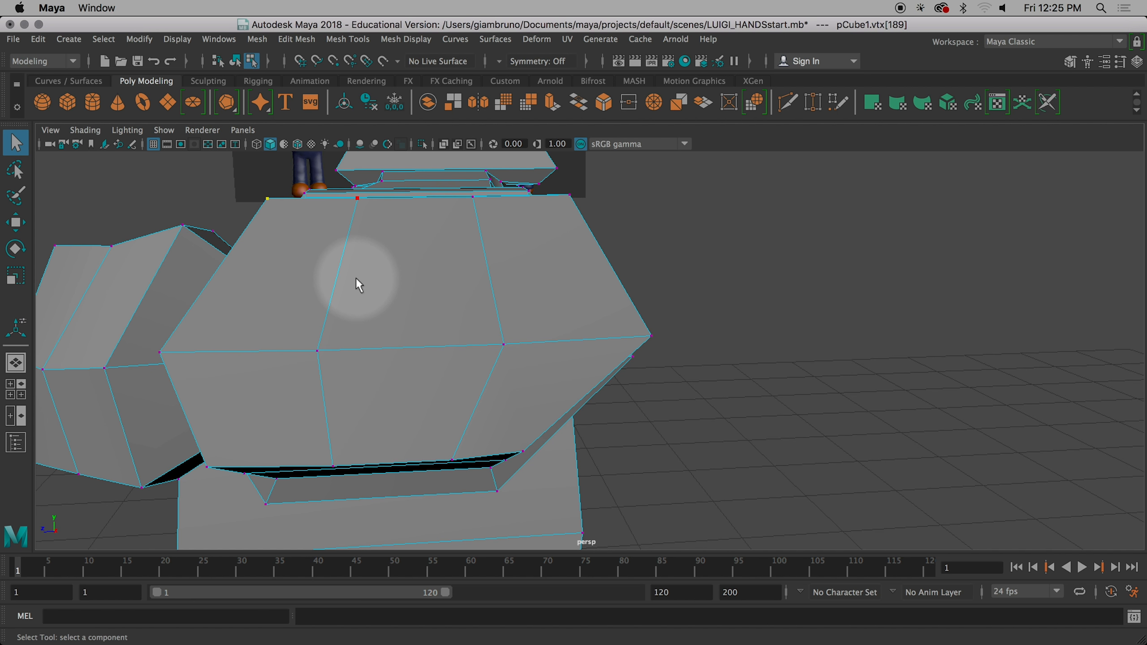
{"action": "key", "text": "w"}
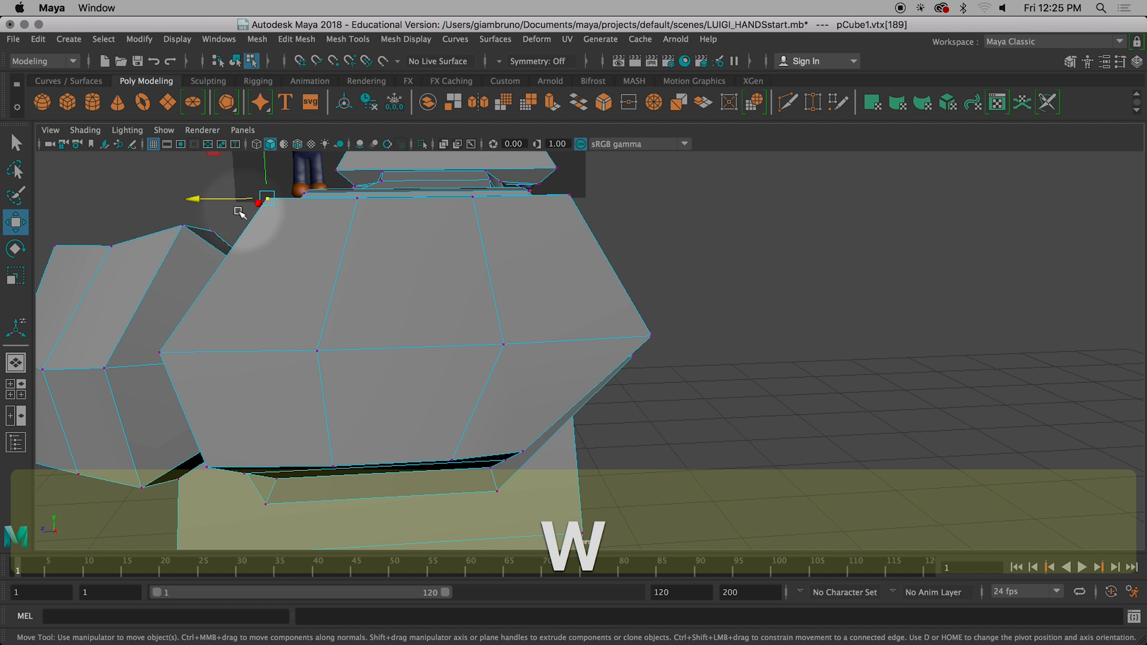
{"action": "left_click_drag", "start_coordinate": [200, 199], "coordinate": [168, 200]}
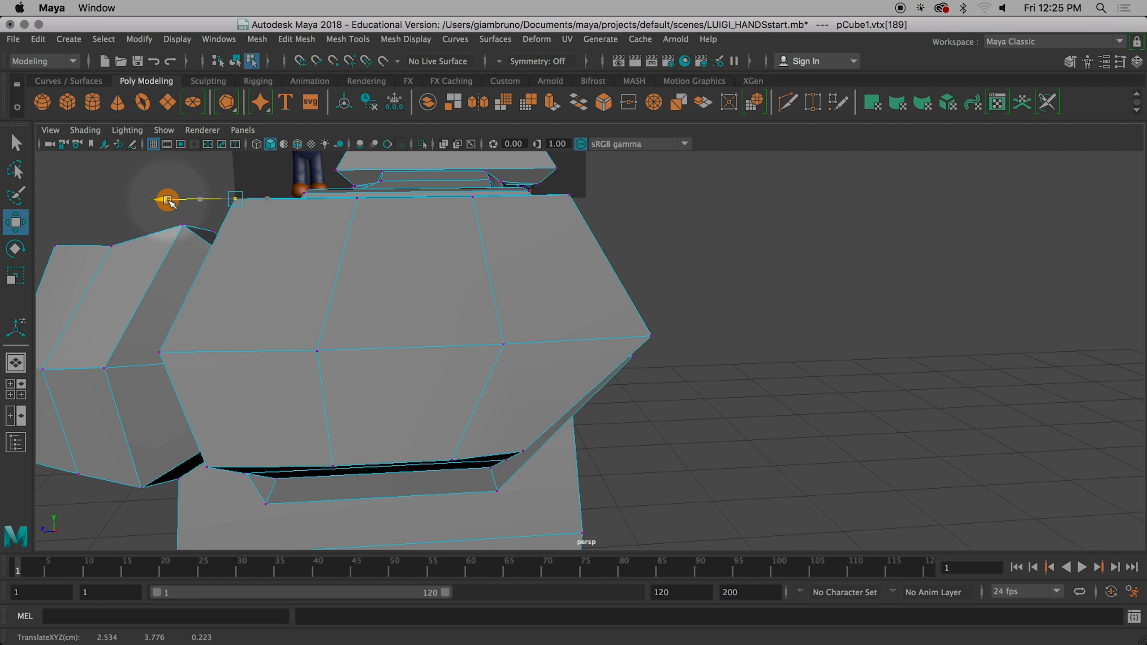
Step: Move the thumb side's middle vertex inward to about Z 0.281, and shift the lower corner vertex slightly inward
{"action": "left_click", "coordinate": [159, 353]}
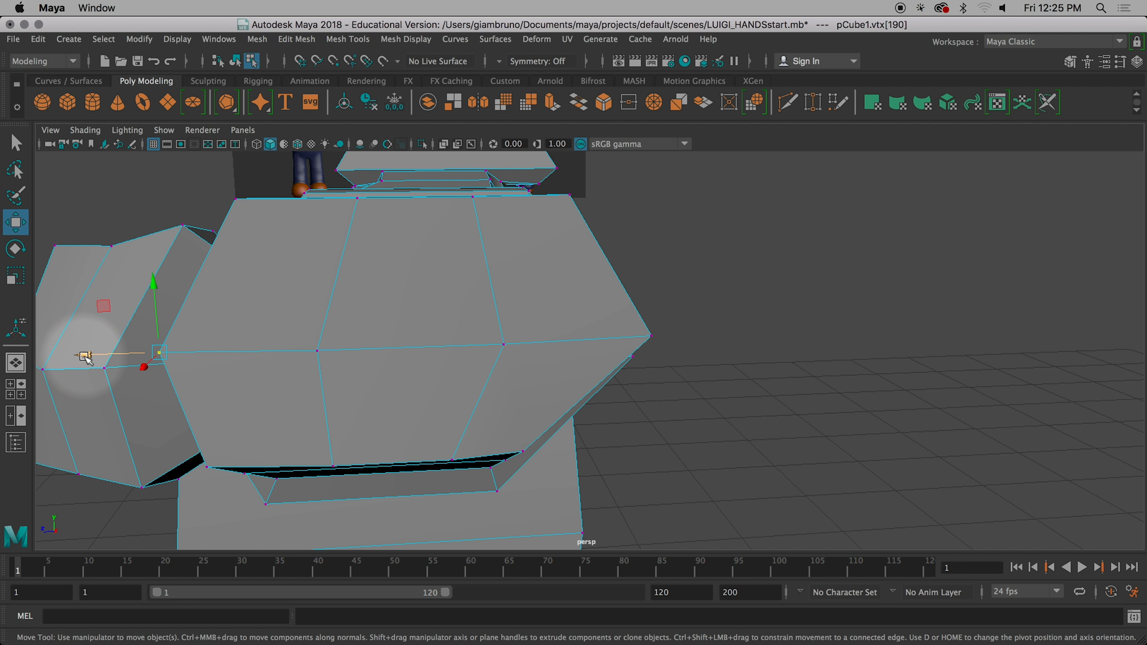
{"action": "left_click_drag", "start_coordinate": [84, 357], "coordinate": [119, 357]}
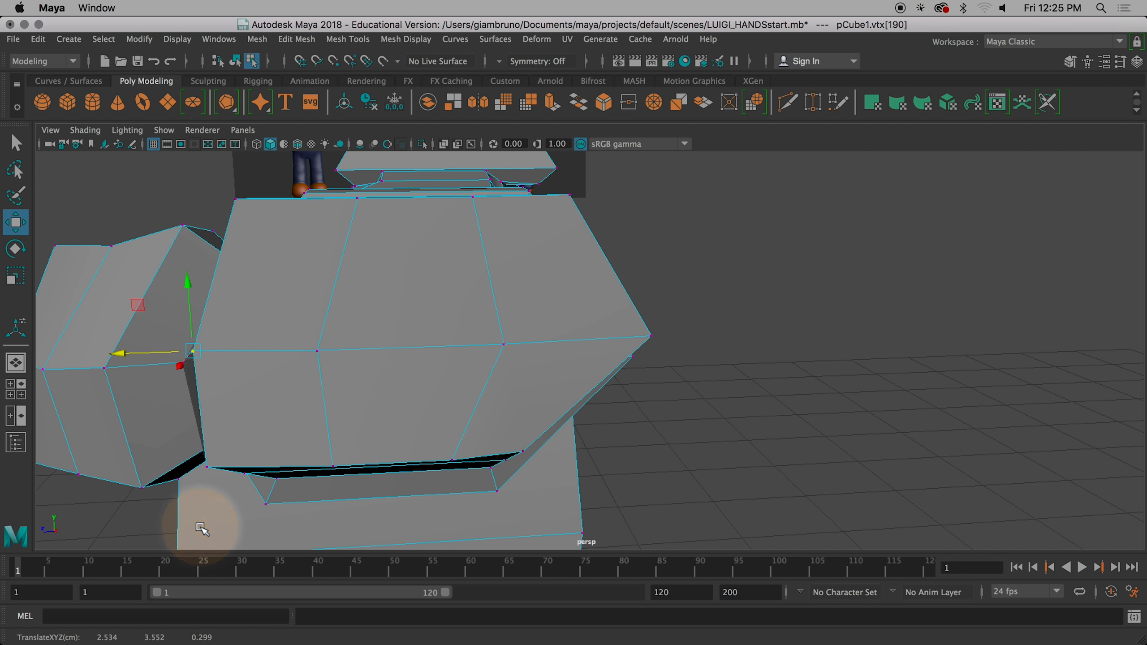
{"action": "left_click", "coordinate": [207, 470]}
{"action": "left_click_drag", "start_coordinate": [127, 473], "coordinate": [149, 472]}
{"action": "left_click", "coordinate": [192, 352]}
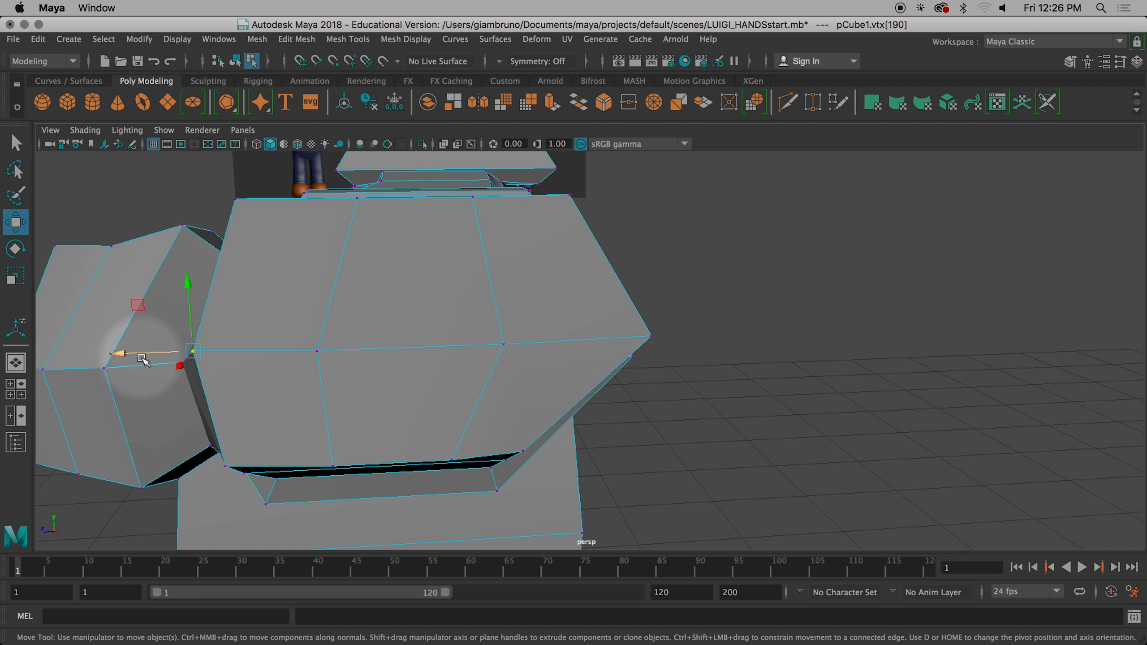
{"action": "left_click_drag", "start_coordinate": [119, 354], "coordinate": [131, 352]}
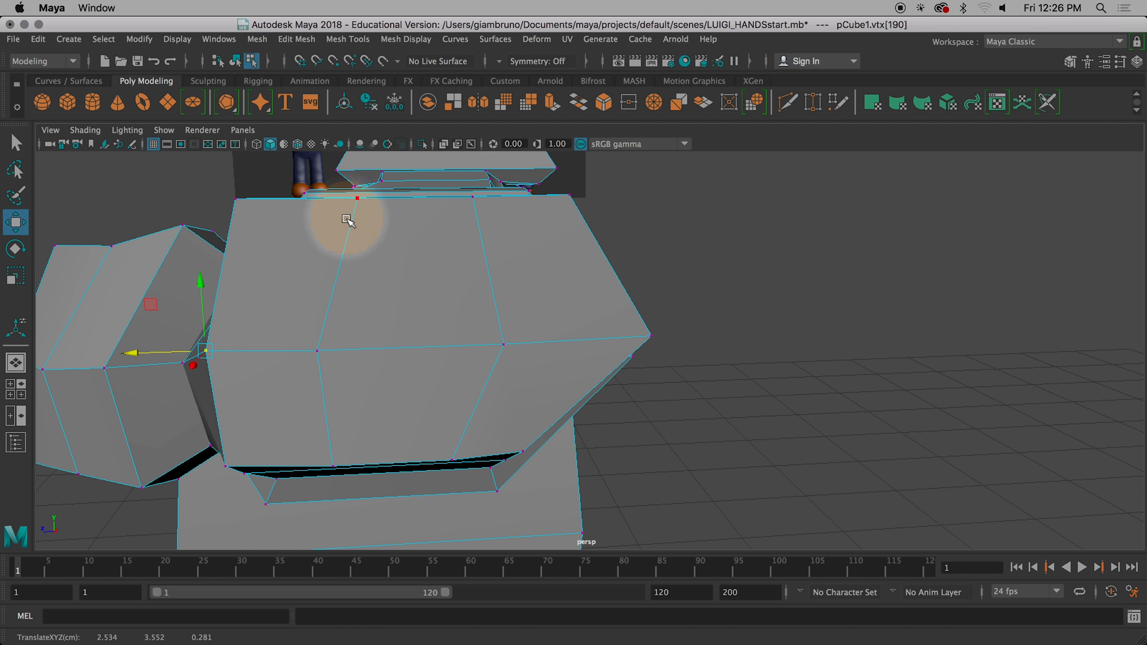
Step: Straighten the inner vertex column nearest the thumb by moving its upper vertex toward the thumb and its middle vertex away from it
{"action": "left_click", "coordinate": [358, 198]}
{"action": "left_click_drag", "start_coordinate": [302, 198], "coordinate": [280, 200]}
{"action": "left_click", "coordinate": [318, 352]}
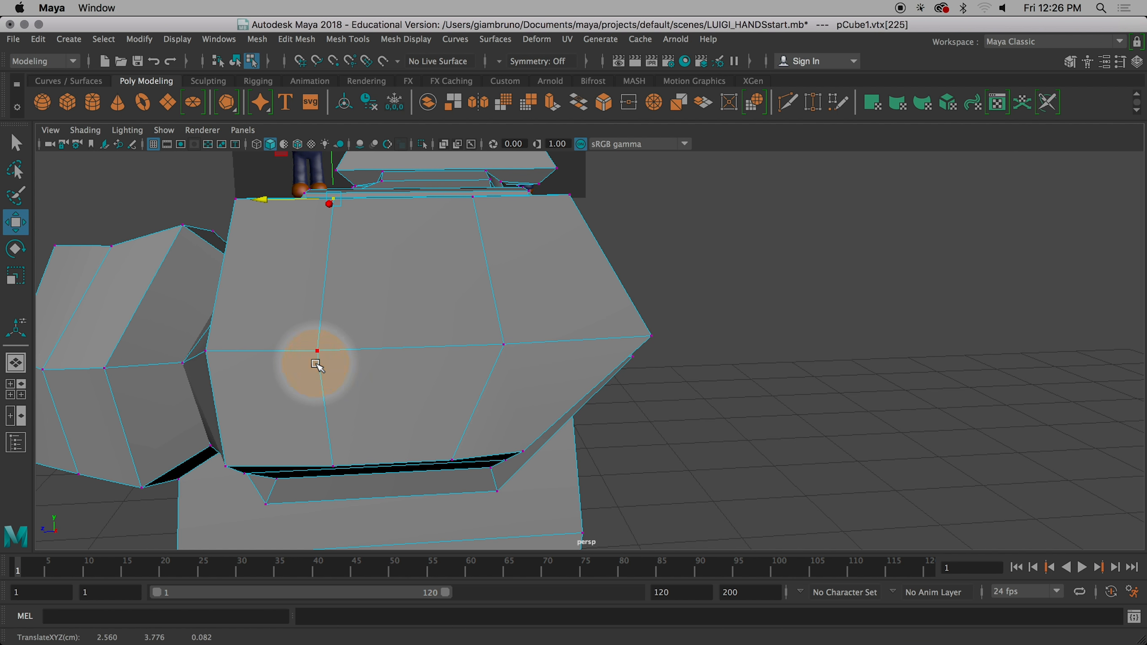
{"action": "left_click_drag", "start_coordinate": [315, 352], "coordinate": [265, 356]}
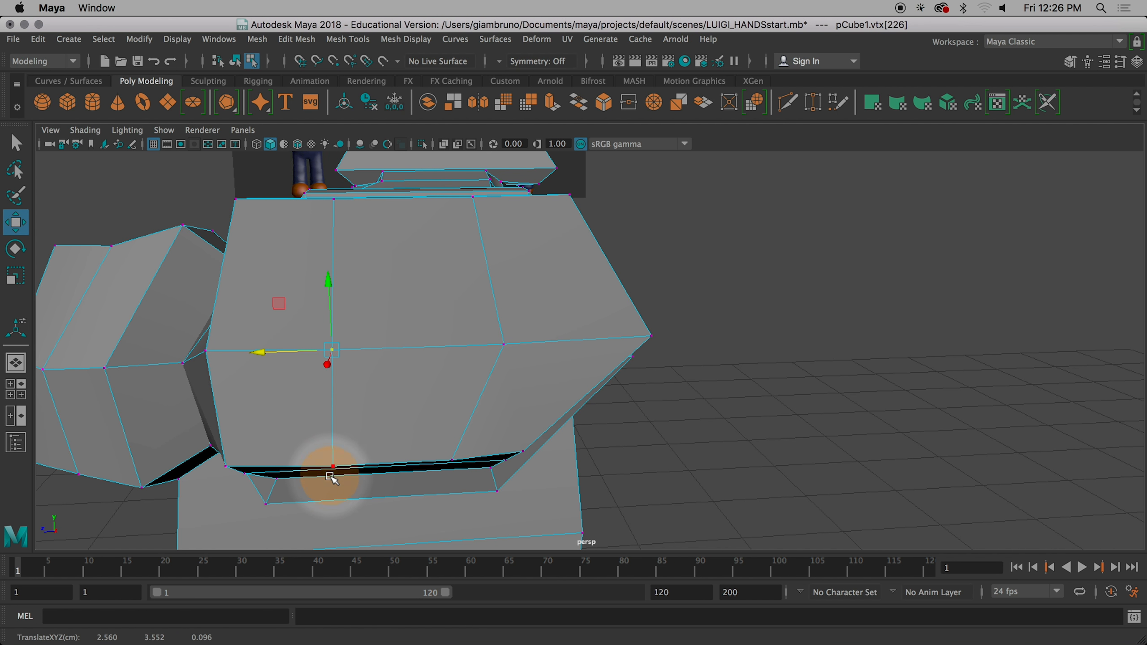
Step: Straighten the other inner vertex column, shifting its middle vertex toward the thumb and its lower vertex away from the thumb
{"action": "left_click", "coordinate": [504, 345]}
{"action": "left_click_drag", "start_coordinate": [503, 348], "coordinate": [432, 348]}
{"action": "left_click", "coordinate": [453, 460]}
{"action": "left_click_drag", "start_coordinate": [383, 464], "coordinate": [403, 463]}
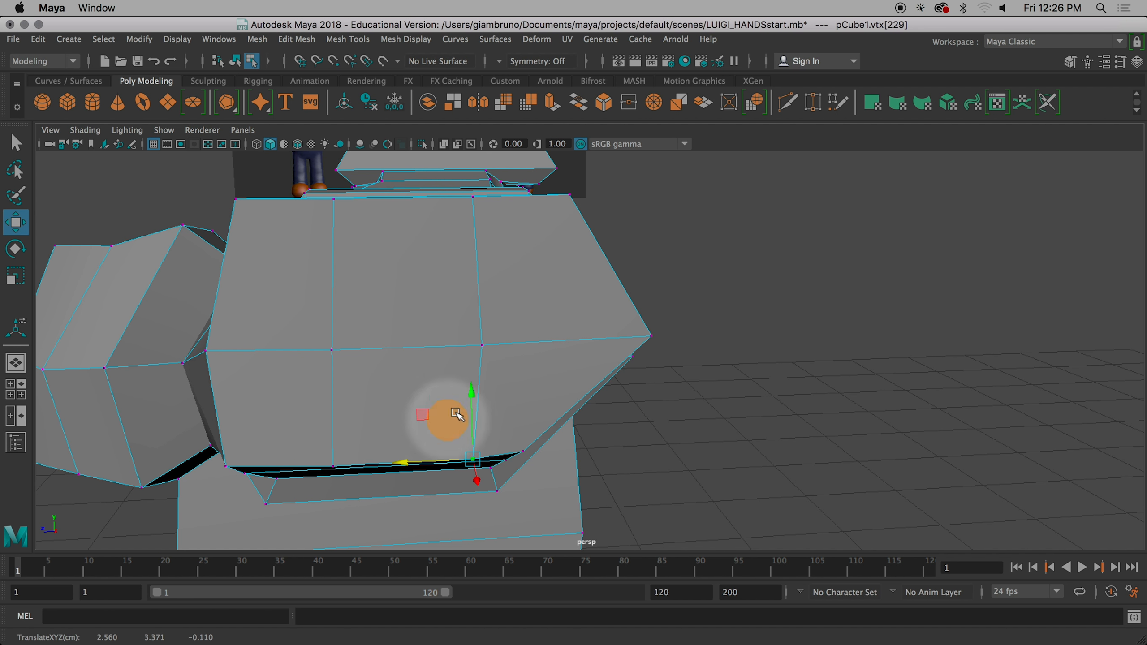
Step: On the side opposite the thumb, move the upper corner vertex outward to about Z -0.297, the middle vertex inward and the lower corner outward
{"action": "left_click", "coordinate": [569, 196]}
{"action": "left_click_drag", "start_coordinate": [504, 199], "coordinate": [524, 198]}
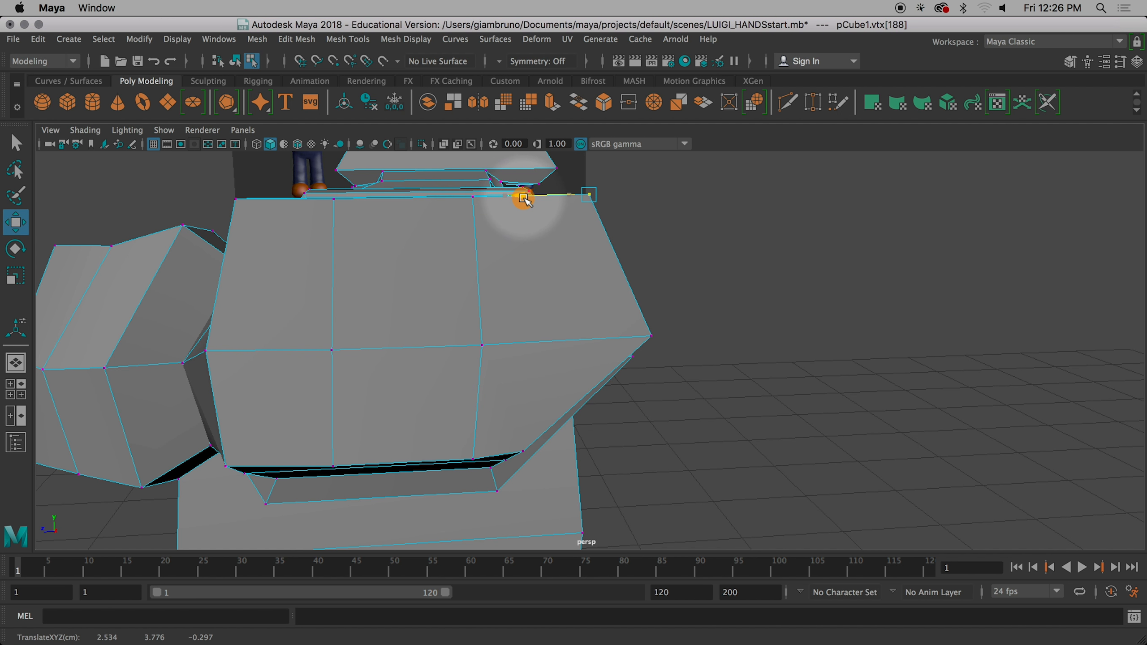
{"action": "left_click", "coordinate": [650, 337]}
{"action": "left_click_drag", "start_coordinate": [600, 338], "coordinate": [567, 338]}
{"action": "left_click", "coordinate": [519, 451]}
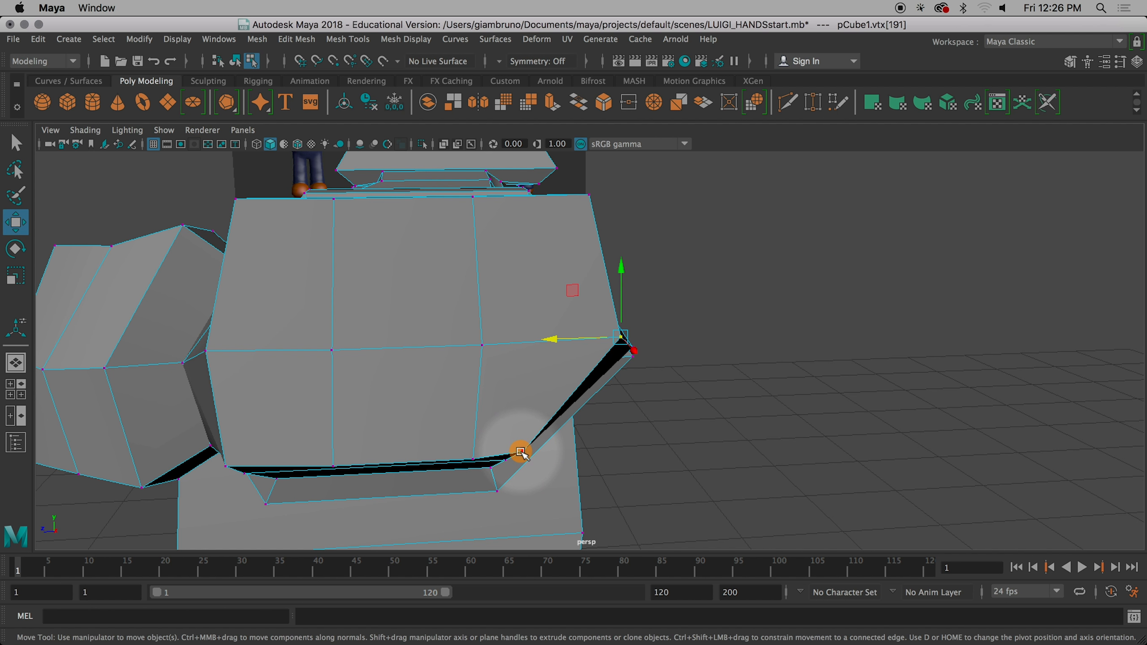
{"action": "left_click_drag", "start_coordinate": [455, 456], "coordinate": [515, 453]}
Step: Nudge the far side's middle vertex slightly inward, and lower its upper corner vertex to about Y 3.756
{"action": "left_click_drag", "start_coordinate": [758, 379], "coordinate": [728, 392], "text": "alt"}
{"action": "left_click", "coordinate": [617, 352]}
{"action": "left_click_drag", "start_coordinate": [548, 354], "coordinate": [538, 354]}
{"action": "left_click", "coordinate": [584, 216]}
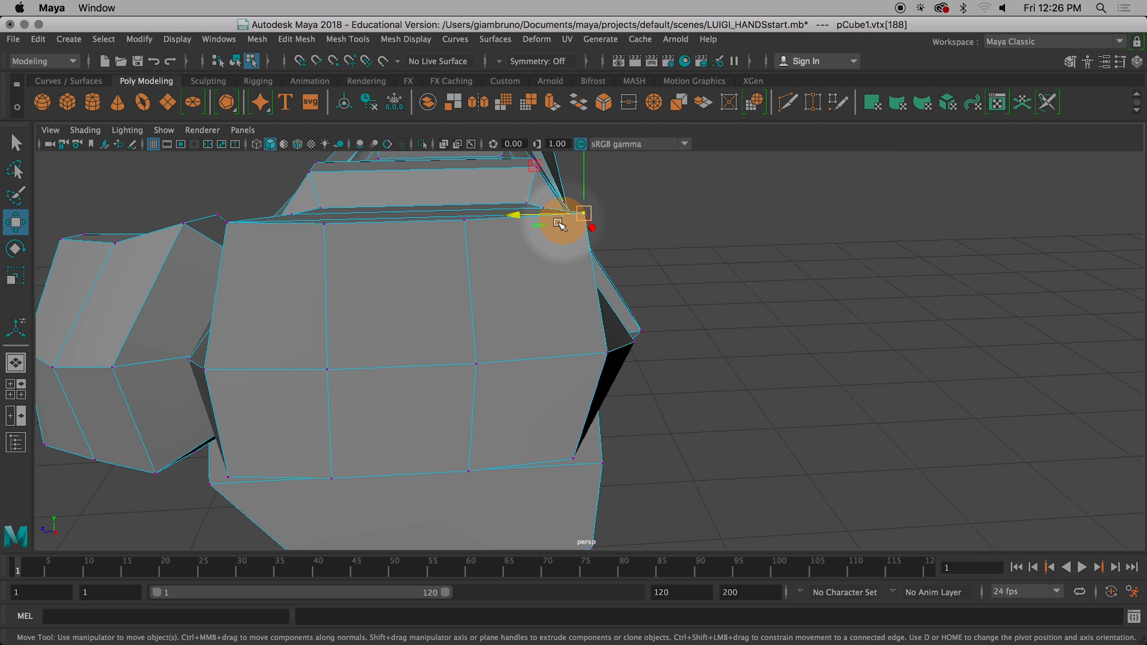
{"action": "mouse_move", "coordinate": [523, 214]}
{"action": "left_mouse_down"}
{"action": "mouse_move", "coordinate": [510, 212]}
{"action": "mouse_move", "coordinate": [523, 212]}
{"action": "left_mouse_up"}
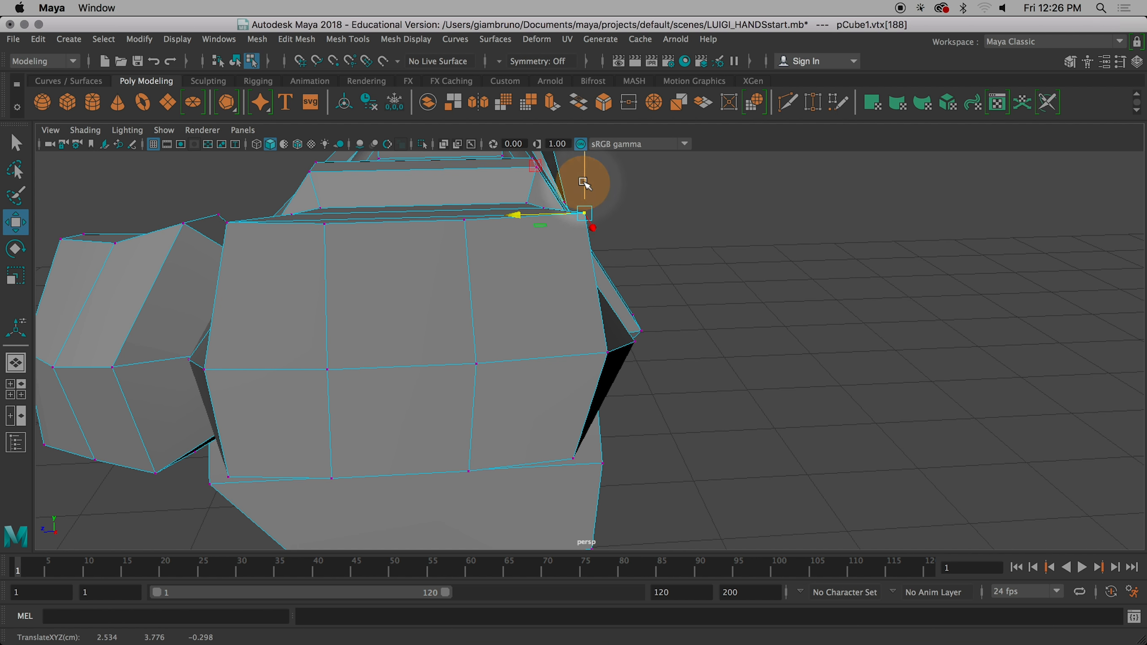
{"action": "left_click_drag", "start_coordinate": [585, 169], "coordinate": [585, 182]}
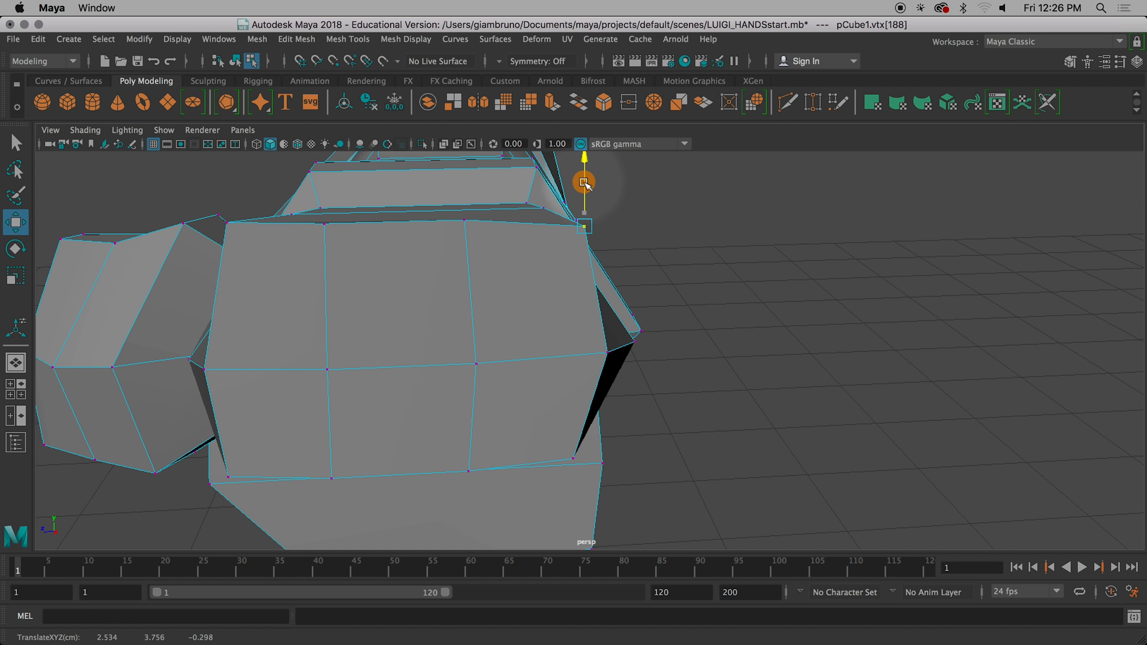
Step: Lower the thumb-side upper corner vertex to about Y 3.757, and adjust the height of the far side's lower corner vertex
{"action": "left_click", "coordinate": [231, 230]}
{"action": "left_click", "coordinate": [226, 221]}
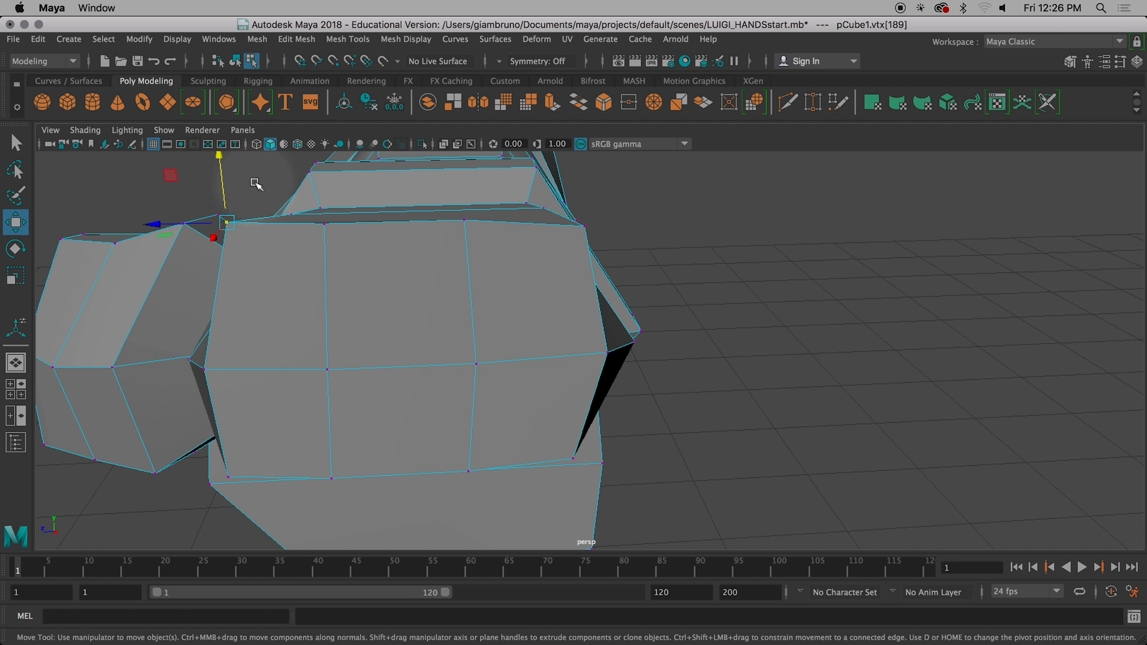
{"action": "left_click_drag", "start_coordinate": [219, 156], "coordinate": [218, 168]}
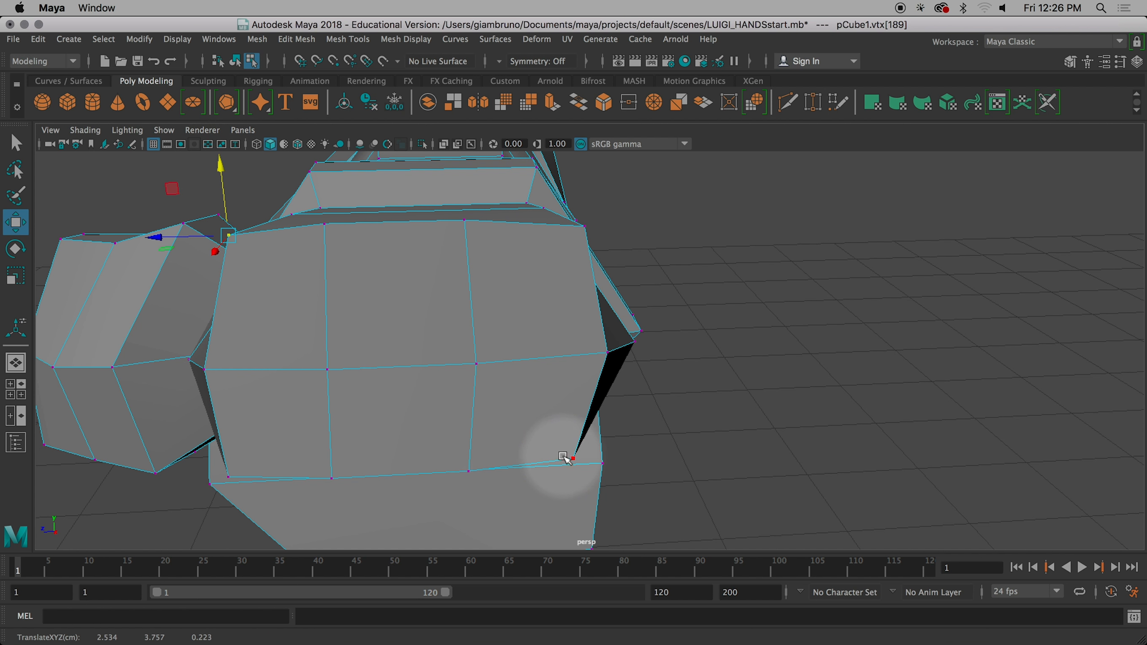
{"action": "left_click", "coordinate": [571, 459]}
{"action": "left_click_drag", "start_coordinate": [575, 396], "coordinate": [575, 403]}
Step: Select the three vertices of the inner column nearest the thumb and shift them together away from the thumb to about Z 0.076
{"action": "left_click_drag", "start_coordinate": [425, 373], "coordinate": [415, 355], "text": "alt"}
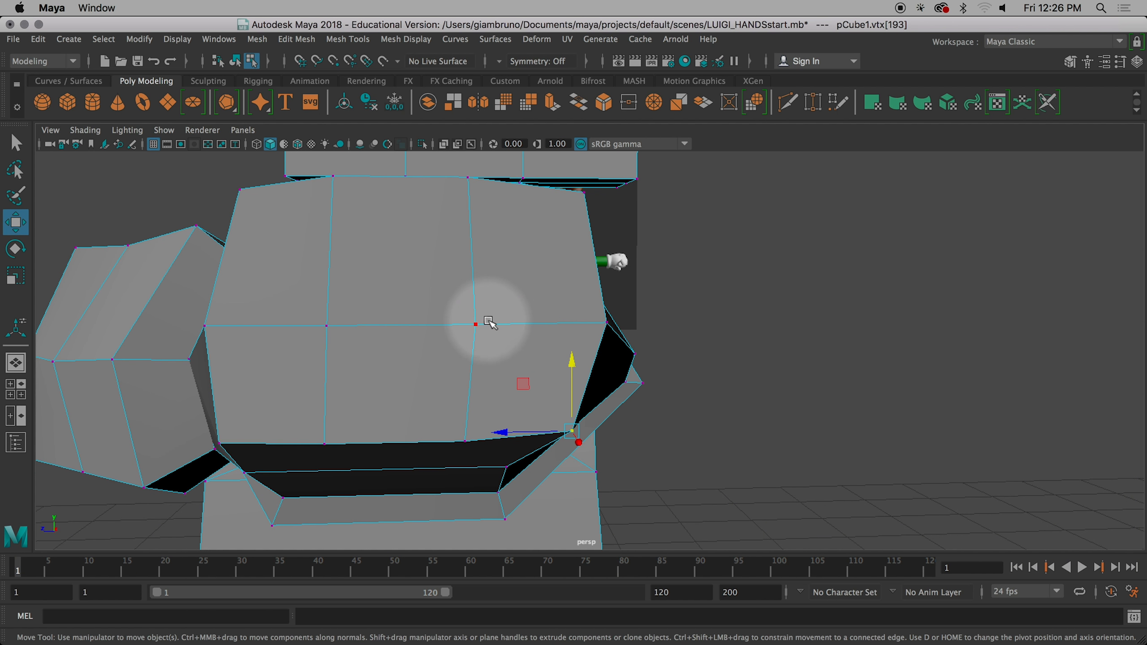
{"action": "left_click", "coordinate": [327, 325]}
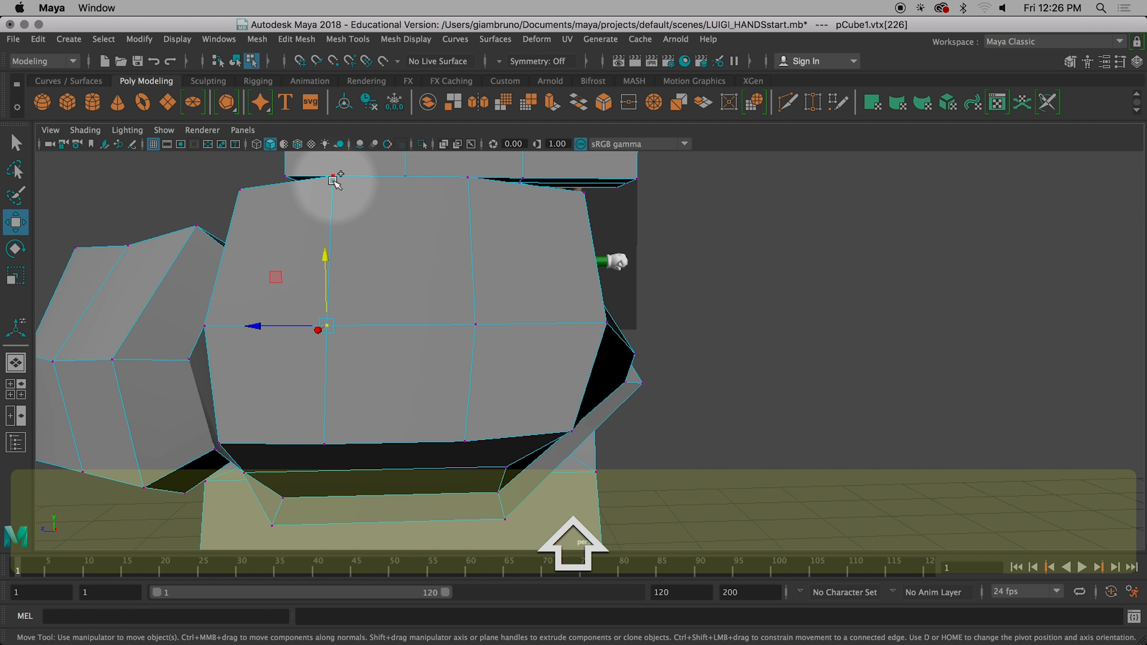
{"action": "left_click", "coordinate": [333, 177], "text": "shift"}
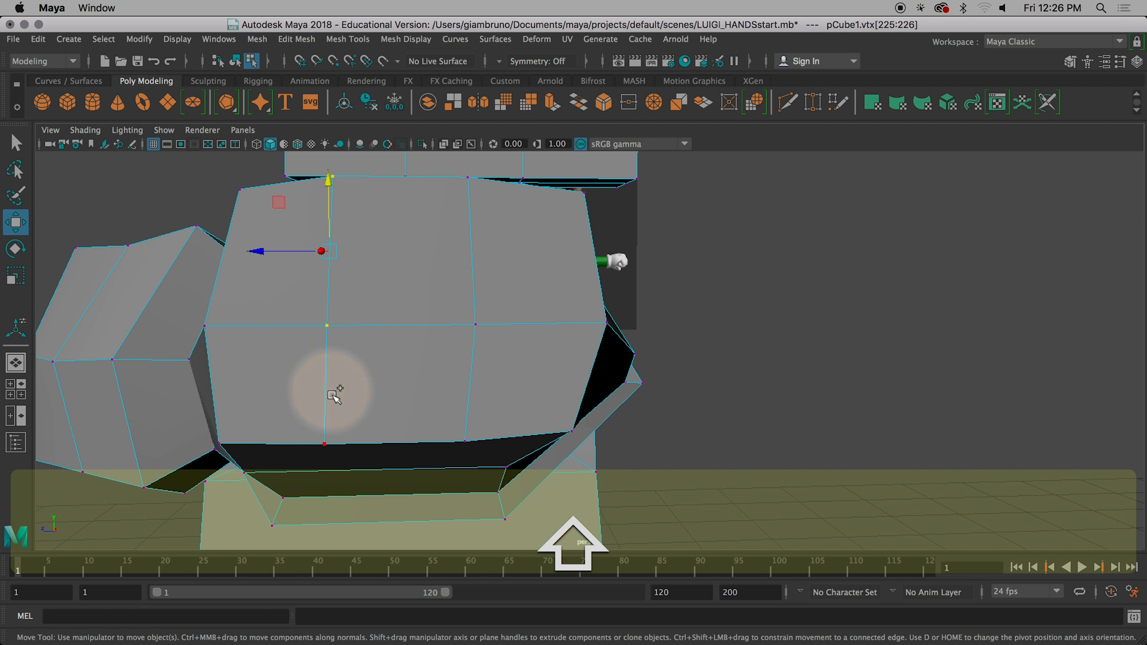
{"action": "left_click", "coordinate": [326, 444], "text": "shift"}
{"action": "left_click_drag", "start_coordinate": [256, 311], "coordinate": [269, 311]}
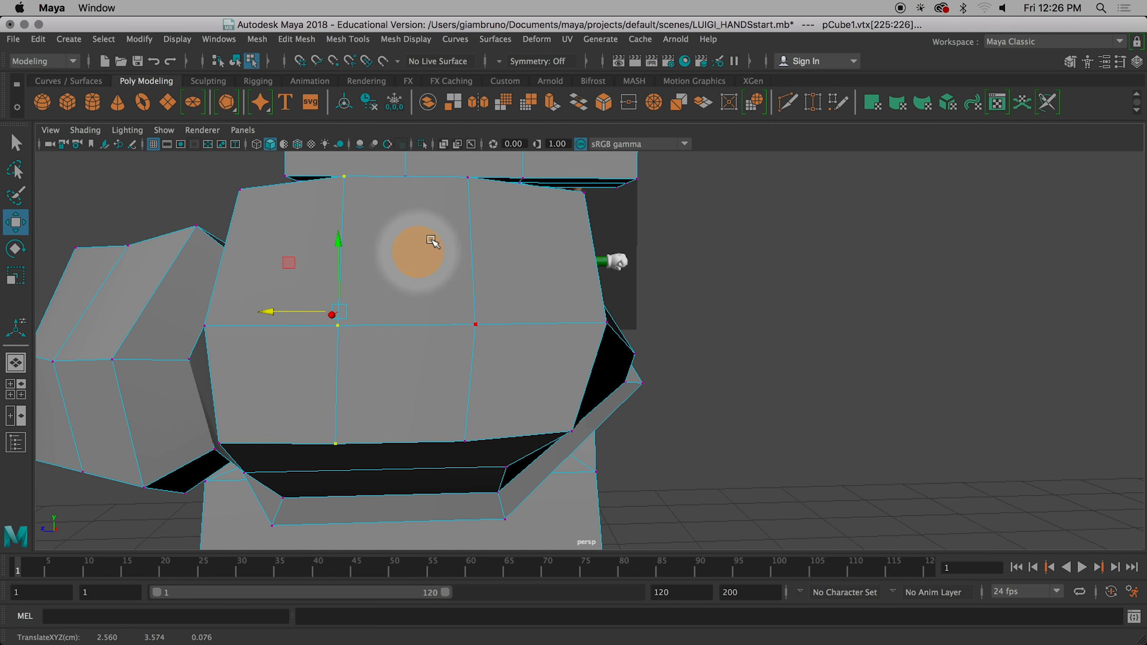
Step: Select the three vertices of the inner column farther from the thumb and shift them together slightly away from the thumb
{"action": "left_click", "coordinate": [470, 177]}
{"action": "left_click", "coordinate": [475, 324], "text": "shift"}
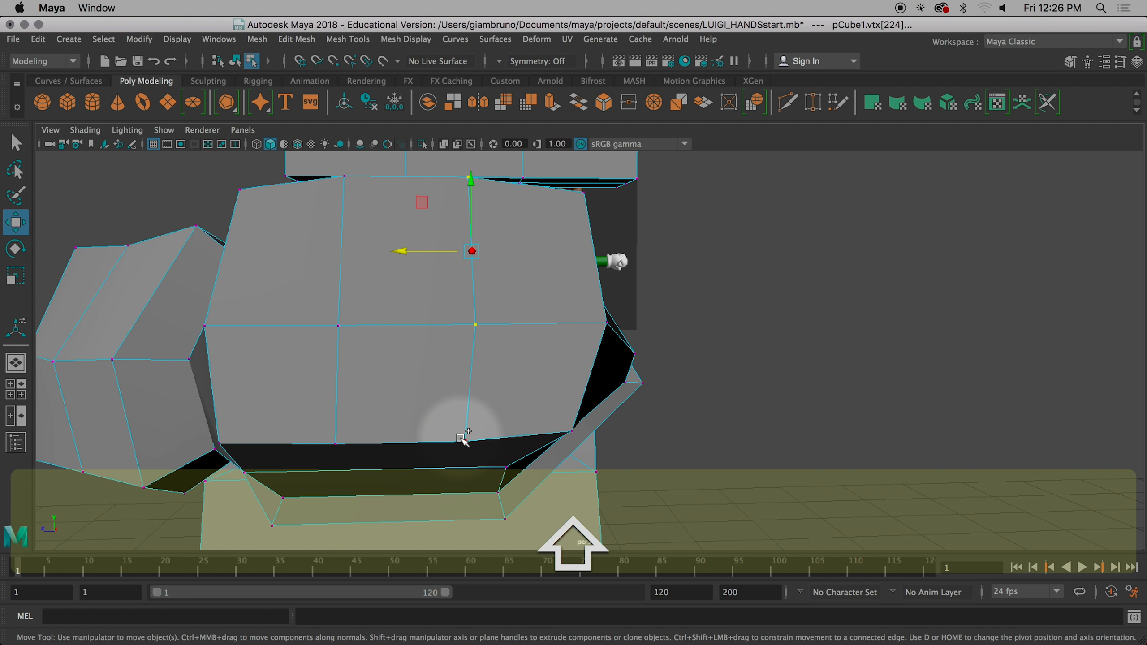
{"action": "left_click", "coordinate": [464, 441], "text": "shift"}
{"action": "left_click_drag", "start_coordinate": [402, 308], "coordinate": [397, 300]}
Step: In face mode, pull the two middle faces of the hand's end outward to about X 2.611
{"action": "right_click_drag", "start_coordinate": [386, 259], "coordinate": [417, 257]}
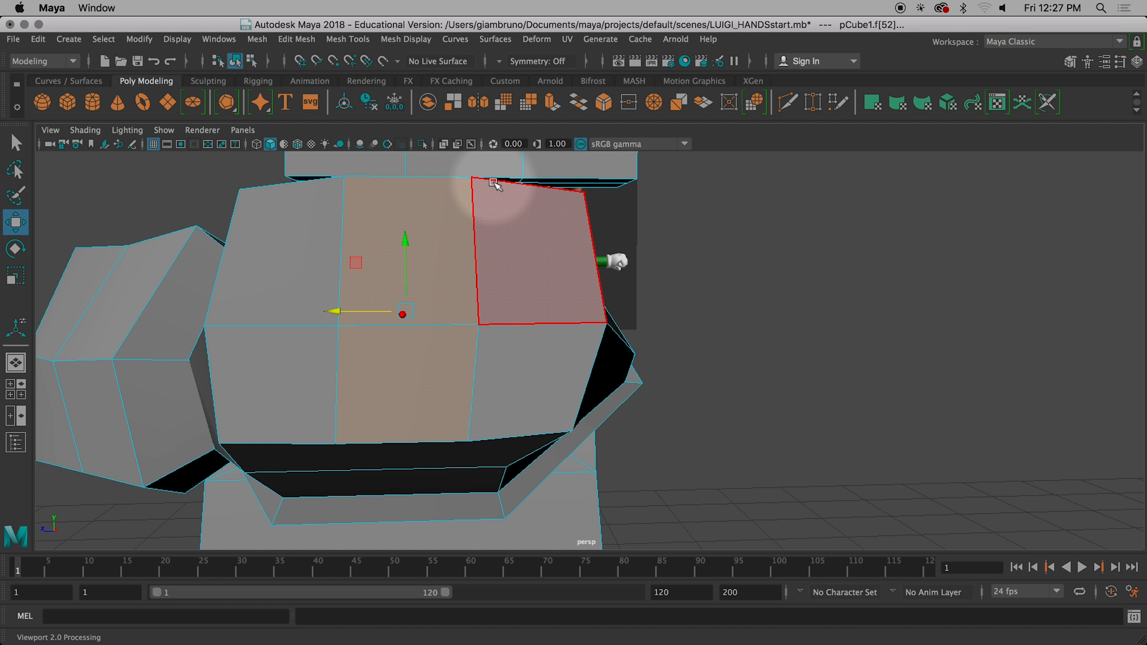
{"action": "left_click_drag", "start_coordinate": [456, 185], "coordinate": [446, 381], "text": "alt"}
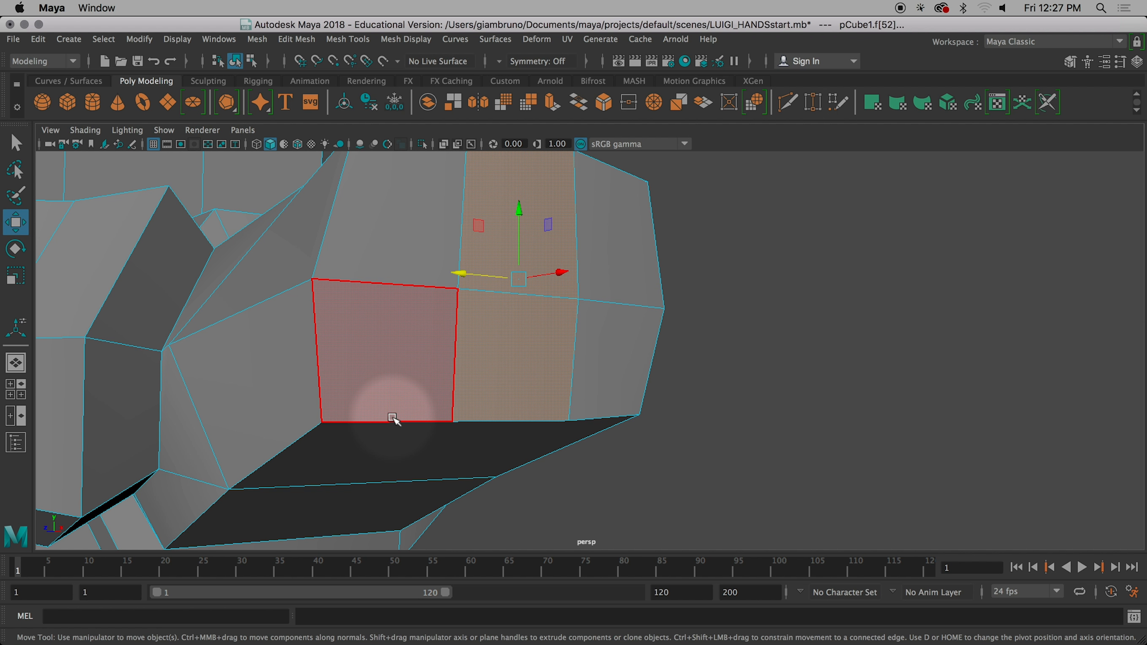
{"action": "left_click_drag", "start_coordinate": [398, 417], "coordinate": [376, 485], "text": "alt"}
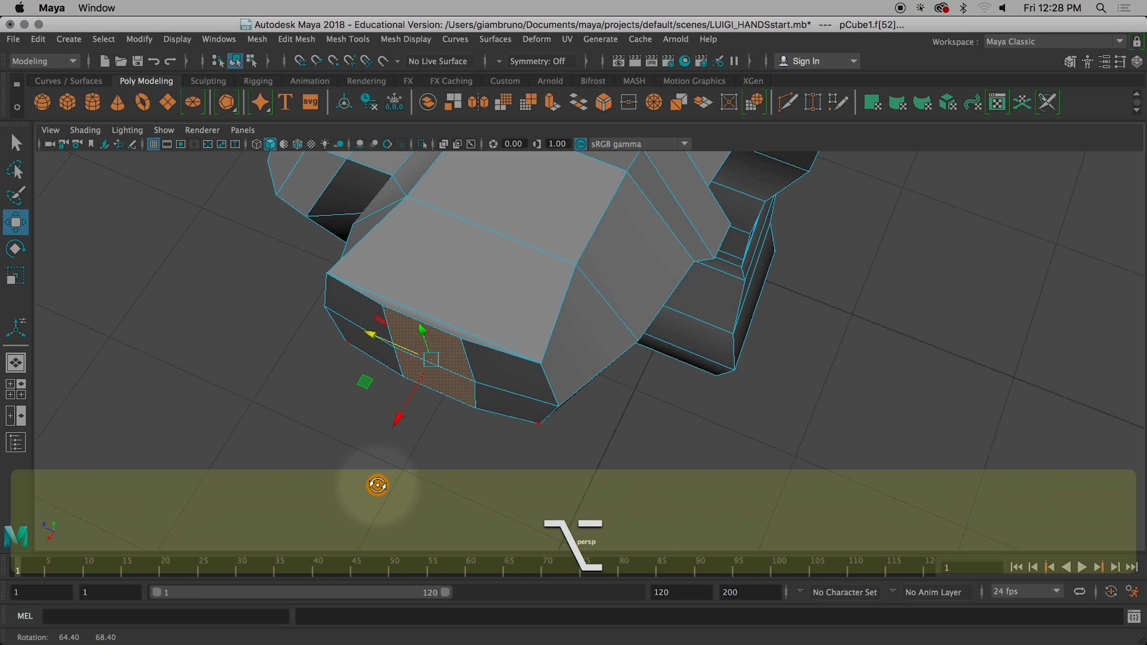
{"action": "left_click_drag", "start_coordinate": [396, 420], "coordinate": [438, 372]}
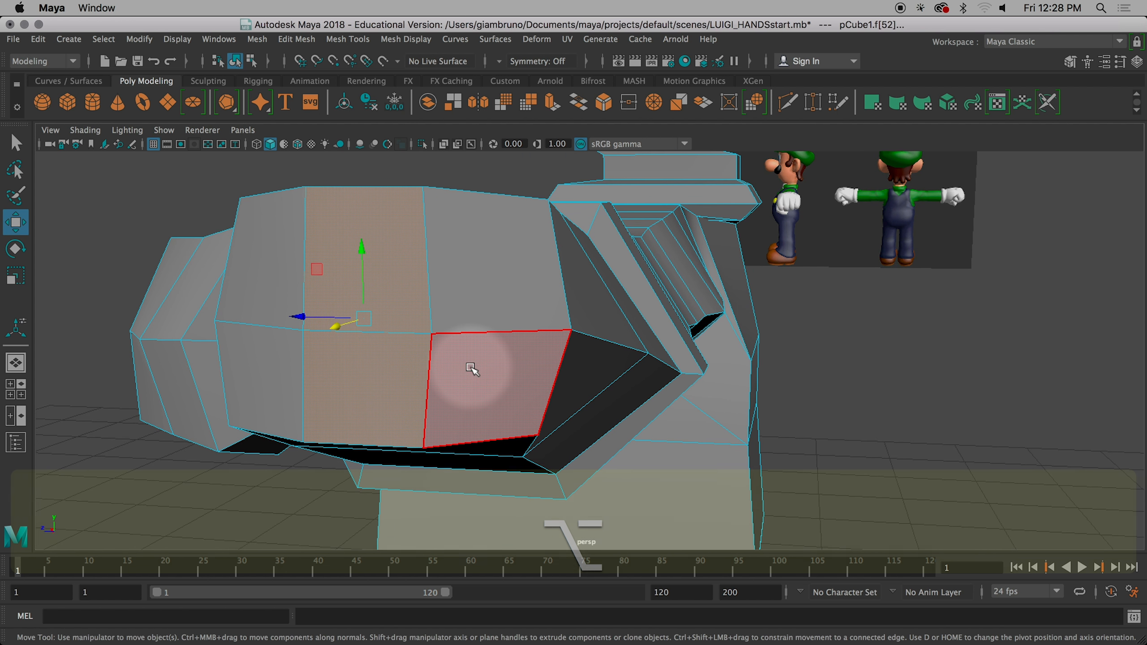
{"action": "left_click_drag", "start_coordinate": [474, 371], "coordinate": [537, 369], "text": "alt"}
{"action": "mouse_move", "coordinate": [413, 419]}
{"action": "left_mouse_down"}
{"action": "mouse_move", "coordinate": [402, 436]}
{"action": "mouse_move", "coordinate": [391, 418]}
{"action": "mouse_move", "coordinate": [410, 389]}
{"action": "mouse_move", "coordinate": [405, 408]}
{"action": "left_mouse_up"}
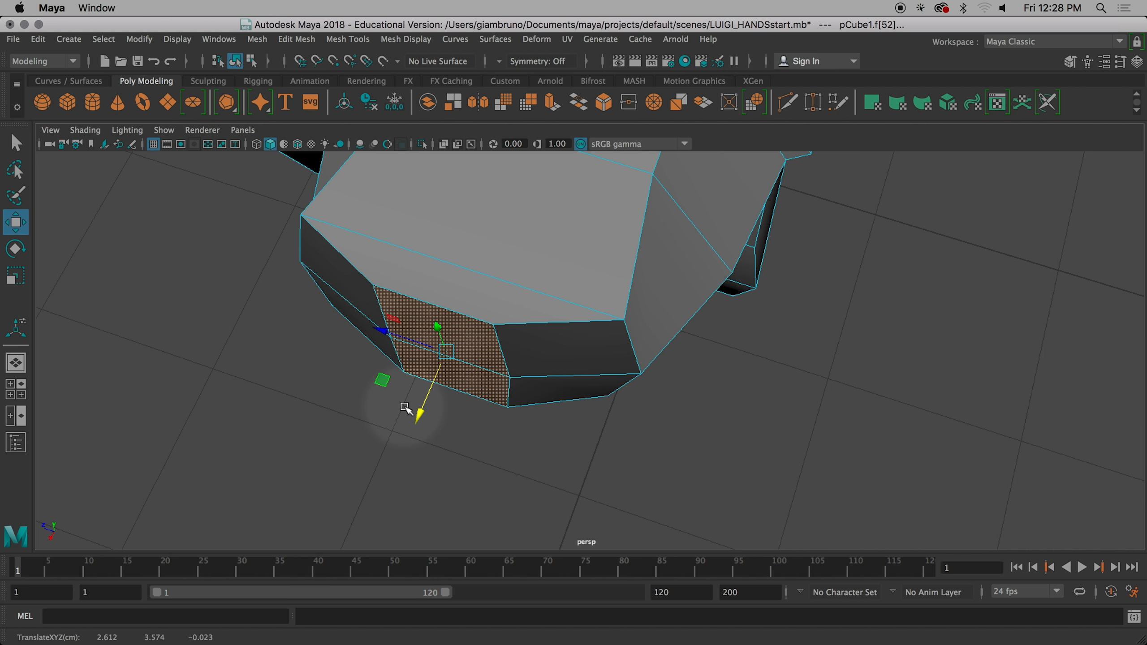
{"action": "left_click_drag", "start_coordinate": [416, 410], "coordinate": [436, 407]}
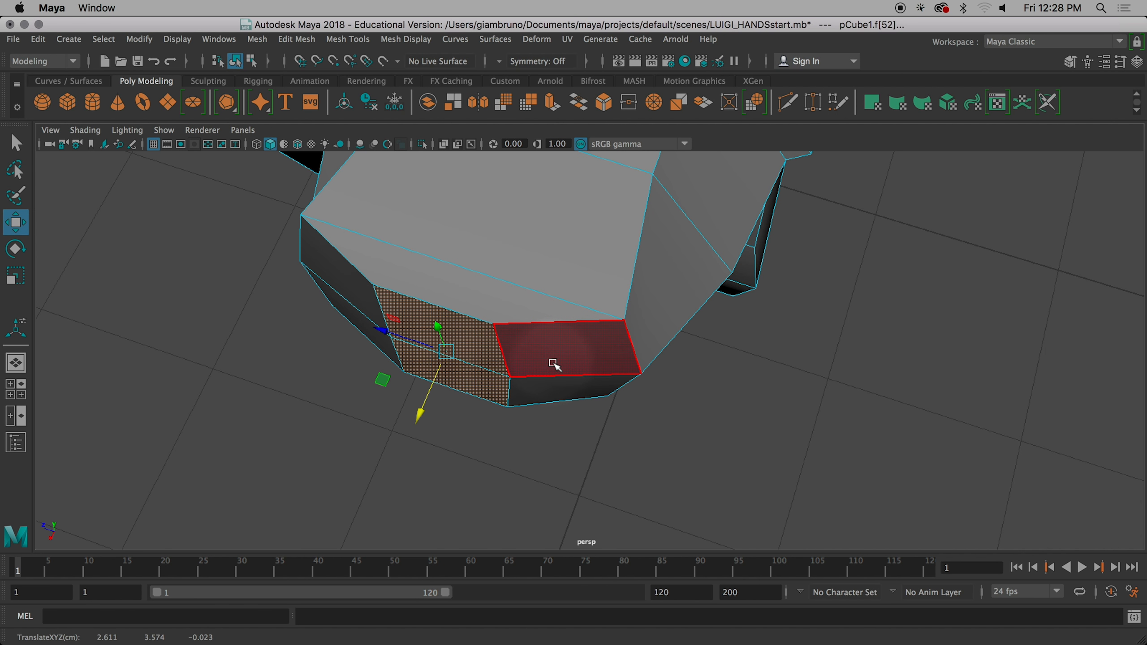
Step: Select the two end faces nearest the thumb and extrude them by a local Z of about 0.099
{"action": "left_click_drag", "start_coordinate": [512, 454], "coordinate": [553, 441], "text": "alt"}
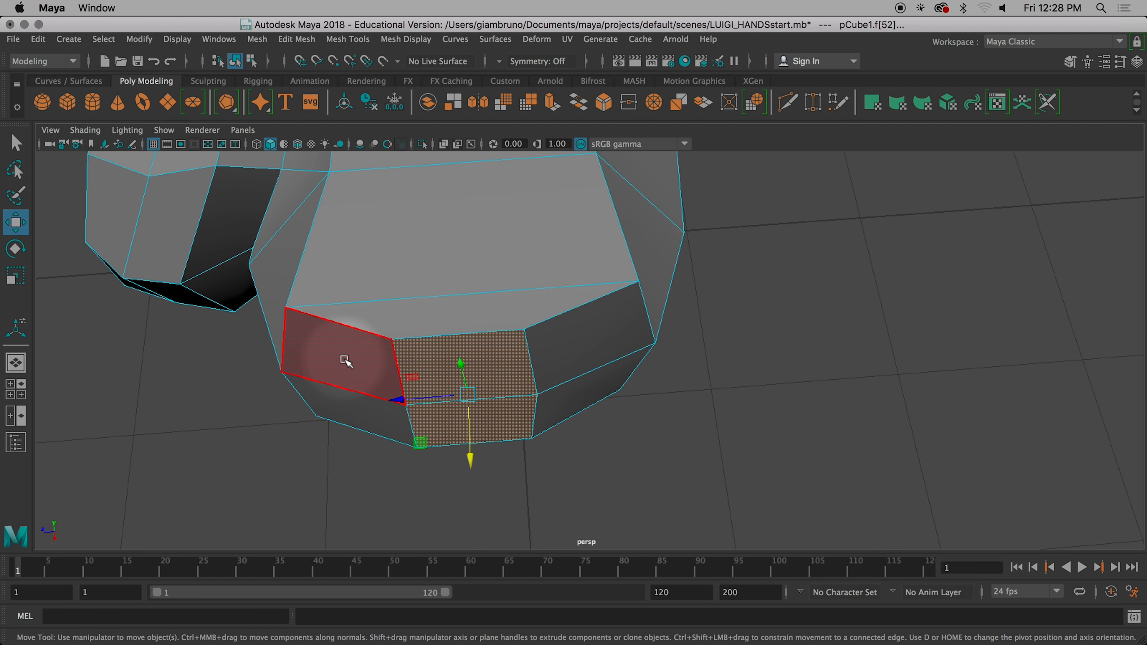
{"action": "left_click", "coordinate": [343, 361]}
{"action": "left_click", "coordinate": [371, 424], "text": "shift"}
{"action": "mouse_move", "coordinate": [486, 461]}
{"action": "left_mouse_down", "text": "alt"}
{"action": "mouse_move", "coordinate": [389, 449]}
{"action": "mouse_move", "coordinate": [478, 405]}
{"action": "mouse_move", "coordinate": [445, 457]}
{"action": "mouse_move", "coordinate": [476, 464]}
{"action": "mouse_move", "coordinate": [510, 384]}
{"action": "mouse_move", "coordinate": [463, 476]}
{"action": "mouse_move", "coordinate": [469, 451]}
{"action": "mouse_move", "coordinate": [476, 487]}
{"action": "mouse_move", "coordinate": [476, 467]}
{"action": "left_mouse_up", "text": "alt"}
{"action": "key", "text": "super"}
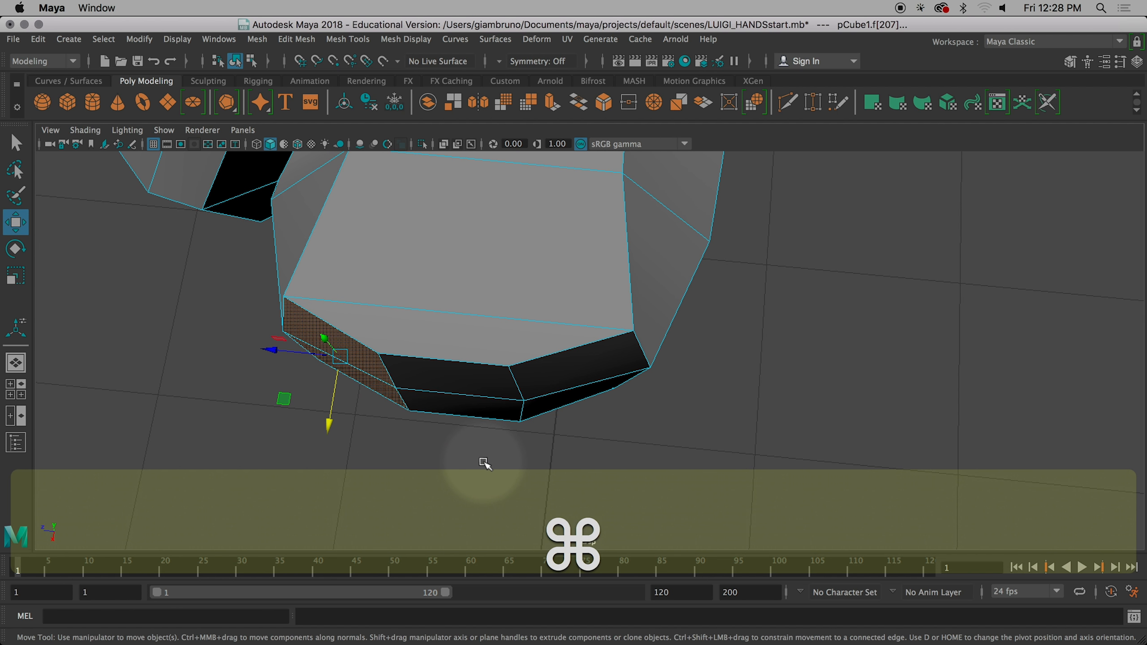
{"action": "key", "text": "super+e"}
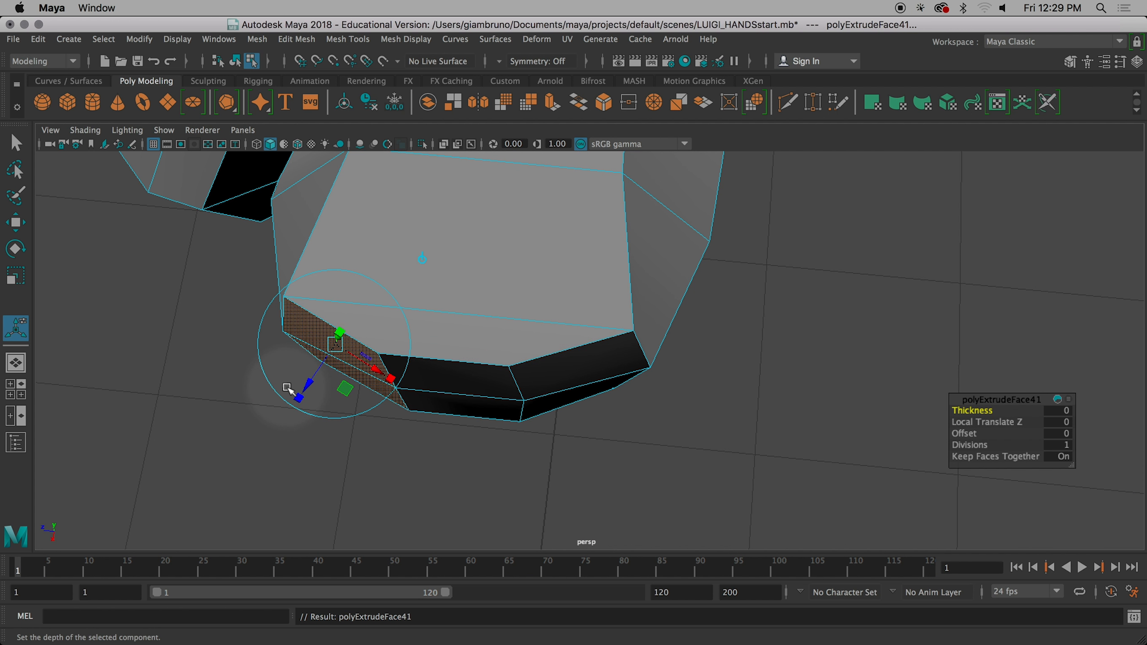
{"action": "left_click_drag", "start_coordinate": [306, 386], "coordinate": [273, 439]}
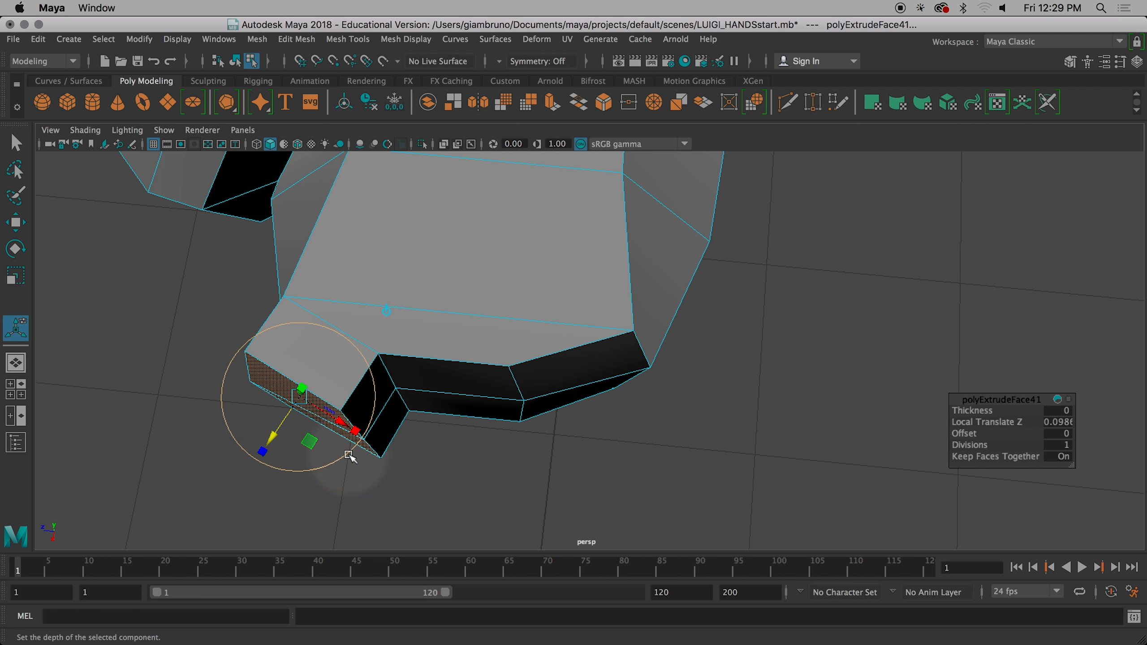
Step: In the top view, lengthen the extrusion to a local Z of about 0.163 and scale its end faces up uniformly to about 1.45
{"action": "key", "text": "space"}
{"action": "key", "text": "space"}
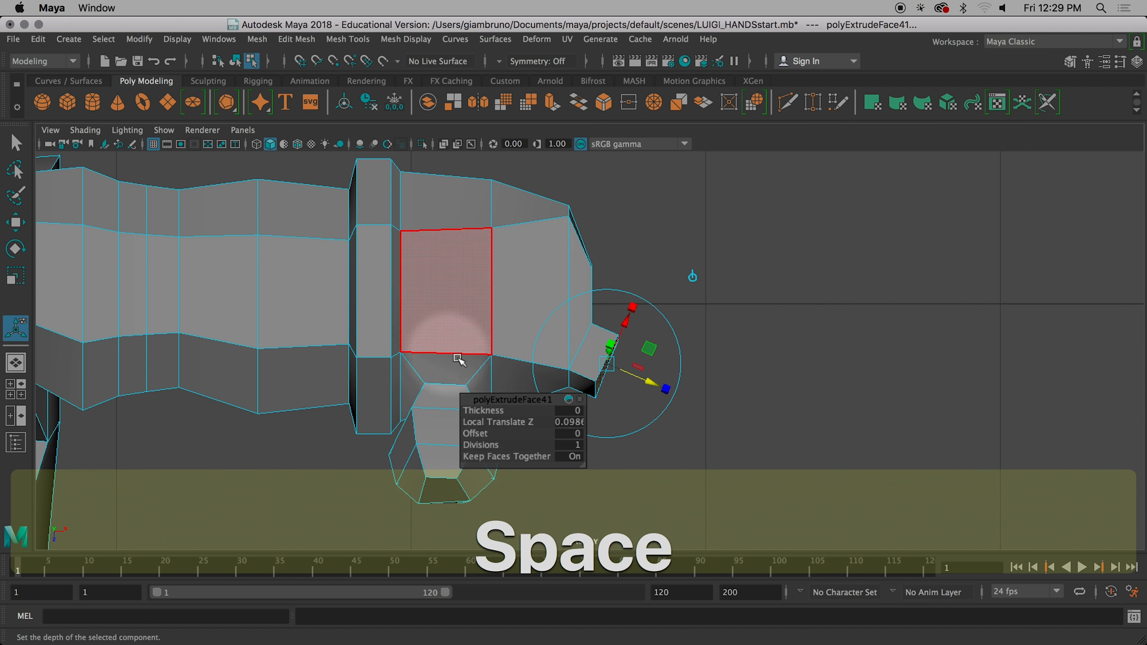
{"action": "scroll", "coordinate": [598, 389], "scroll_direction": "up", "scroll_amount": 1}
{"action": "left_click_drag", "start_coordinate": [651, 383], "coordinate": [677, 392]}
{"action": "key", "text": "alt"}
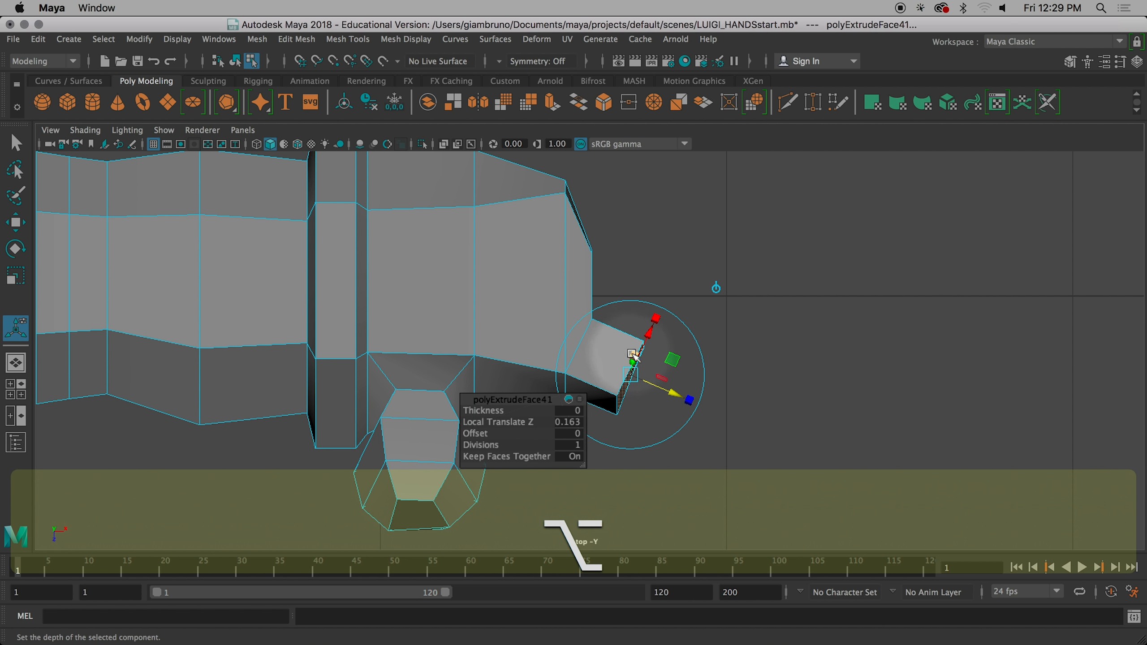
{"action": "left_click", "coordinate": [633, 355]}
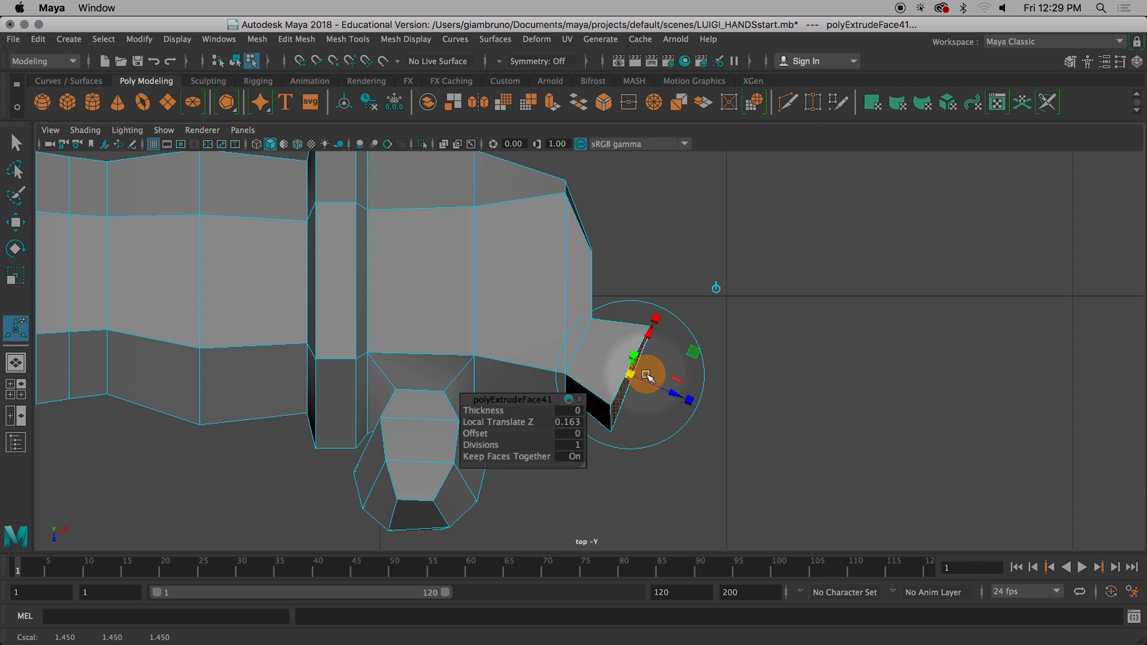
Step: Turn on the smooth mesh preview and enlarge the extruded end faces further, to a uniform scale of about 2.05
{"action": "key", "text": "3"}
{"action": "left_click_drag", "start_coordinate": [637, 358], "coordinate": [632, 374]}
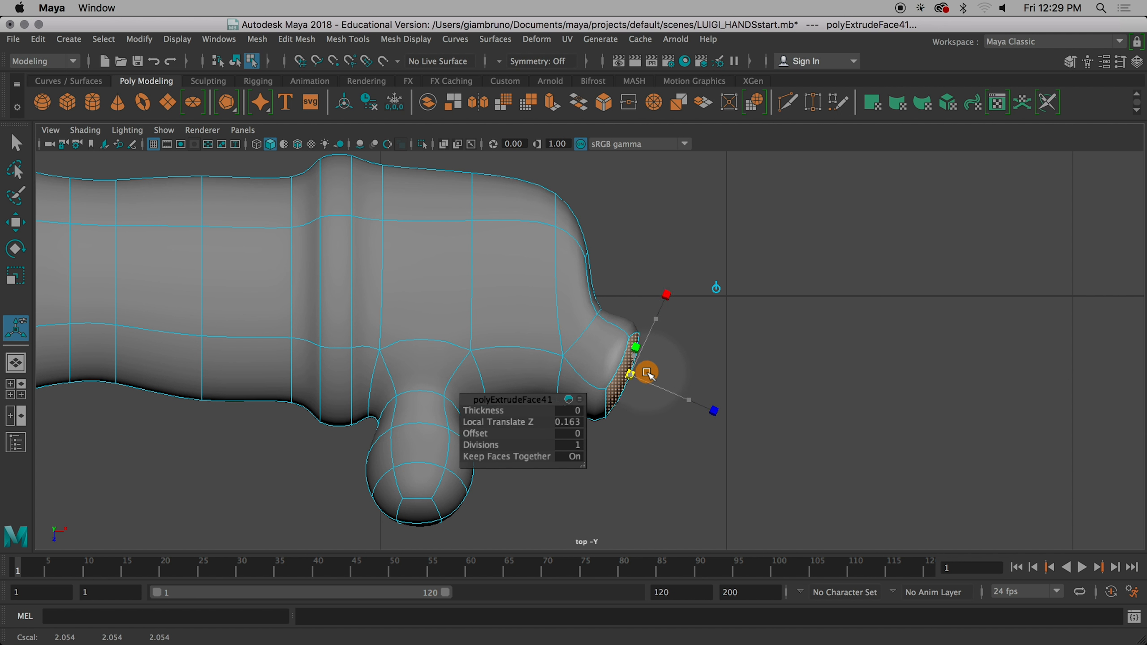
{"action": "left_click_drag", "start_coordinate": [647, 373], "coordinate": [647, 376]}
Step: Extrude the finger's end faces again by a local Z of about 0.259
{"action": "middle_click_drag", "start_coordinate": [641, 448], "coordinate": [721, 445], "text": "alt"}
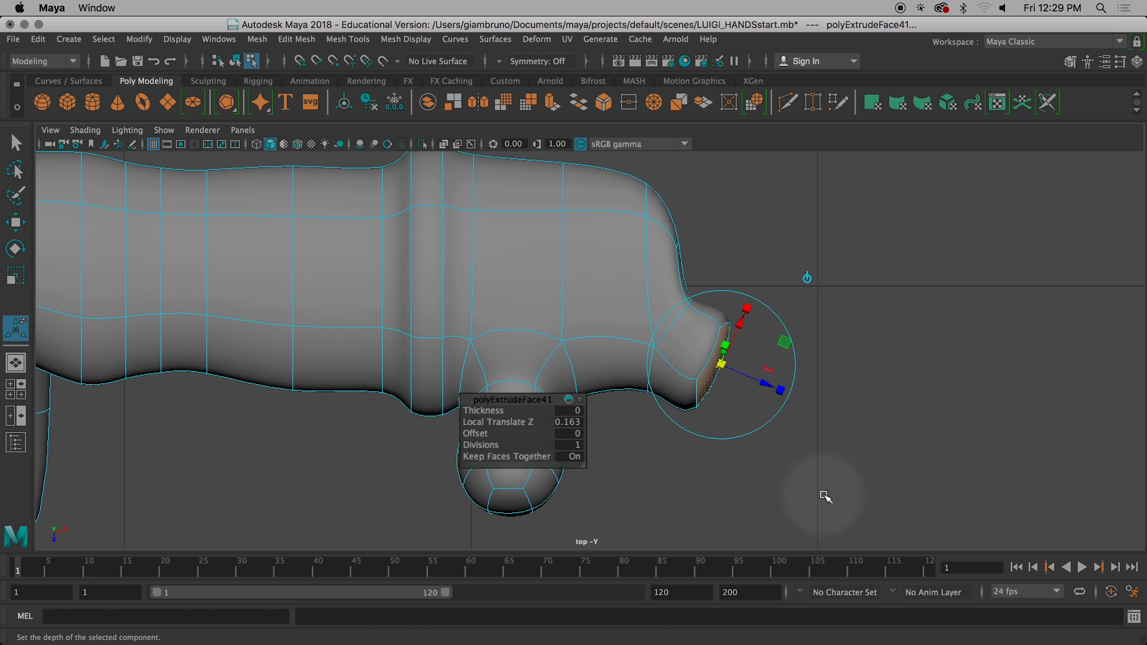
{"action": "key", "text": "super+e"}
{"action": "left_click_drag", "start_coordinate": [763, 379], "coordinate": [829, 410]}
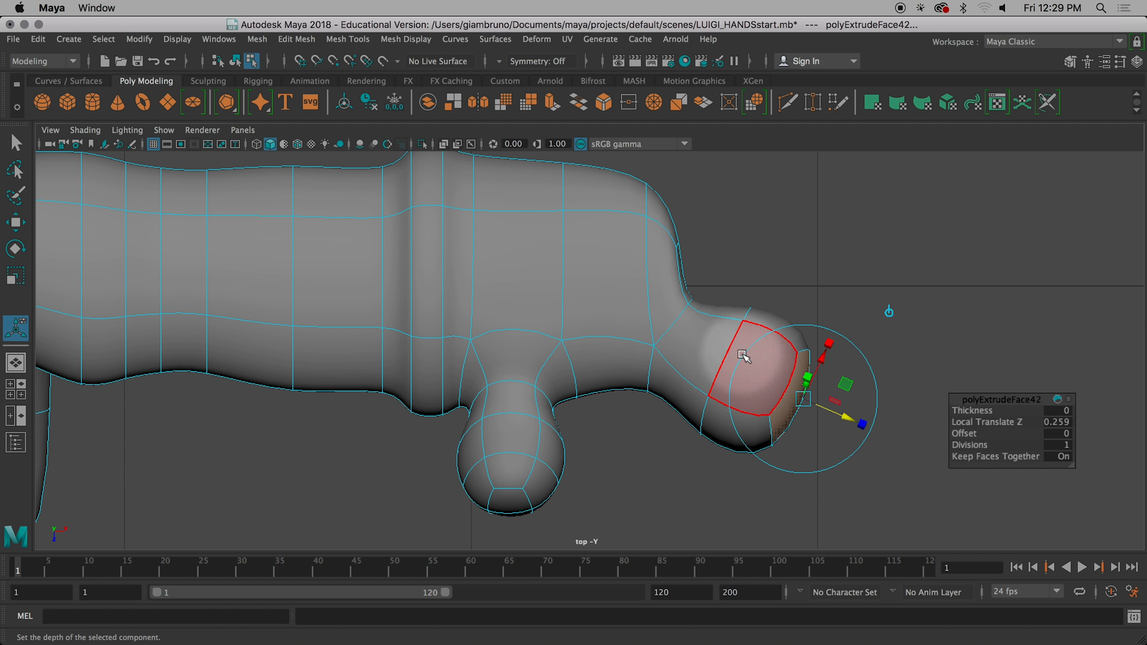
Step: Extrude the finger's end faces a third time by a local Z of about 0.389
{"action": "middle_click_drag", "start_coordinate": [730, 392], "coordinate": [650, 371], "text": "alt"}
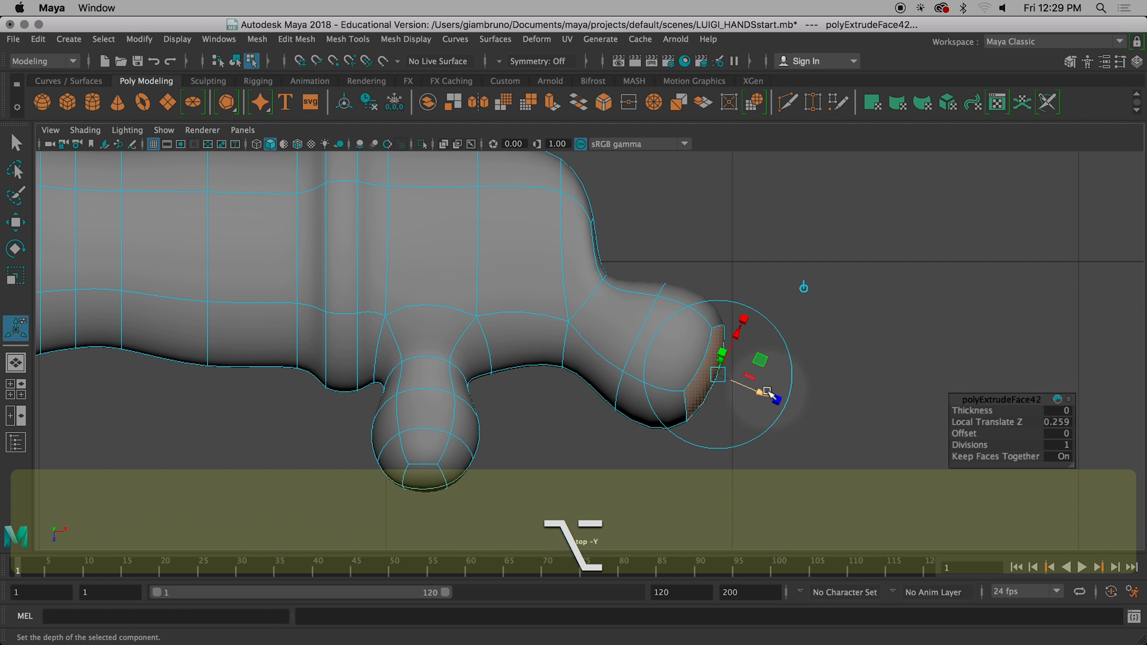
{"action": "left_click_drag", "start_coordinate": [768, 392], "coordinate": [906, 455]}
{"action": "key", "text": "super+e"}
{"action": "key", "text": "alt"}
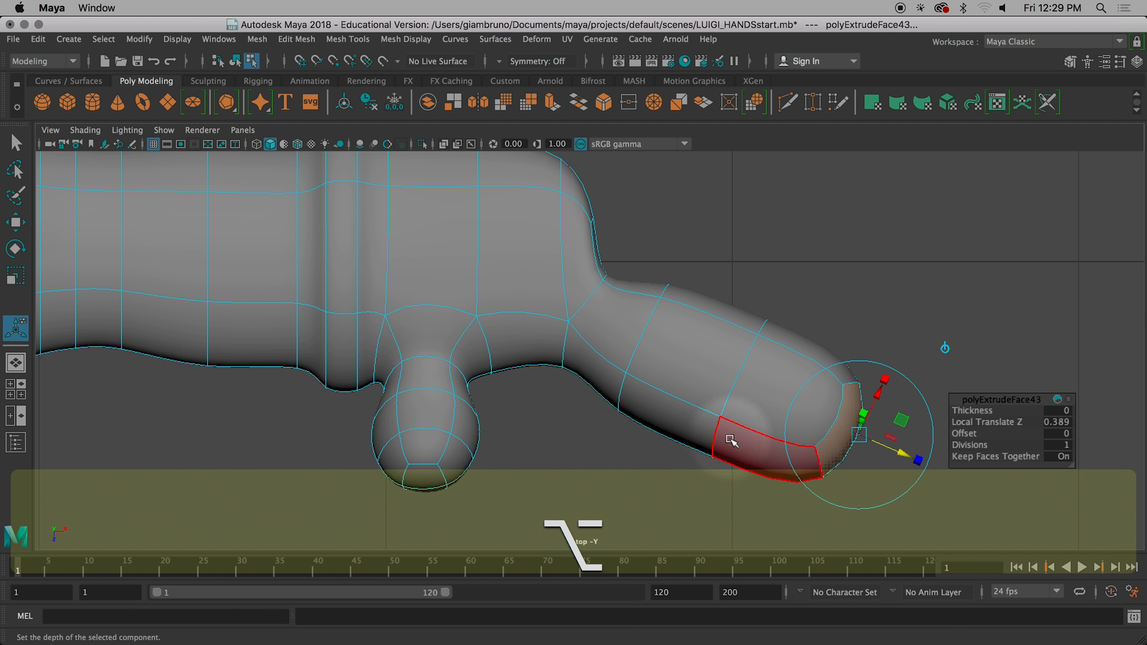
Step: Shorten the last finger extrusion to a local Z of 0.325 and scale its end faces down to taper the fingertip
{"action": "middle_click_drag", "start_coordinate": [709, 436], "coordinate": [696, 405], "text": "alt"}
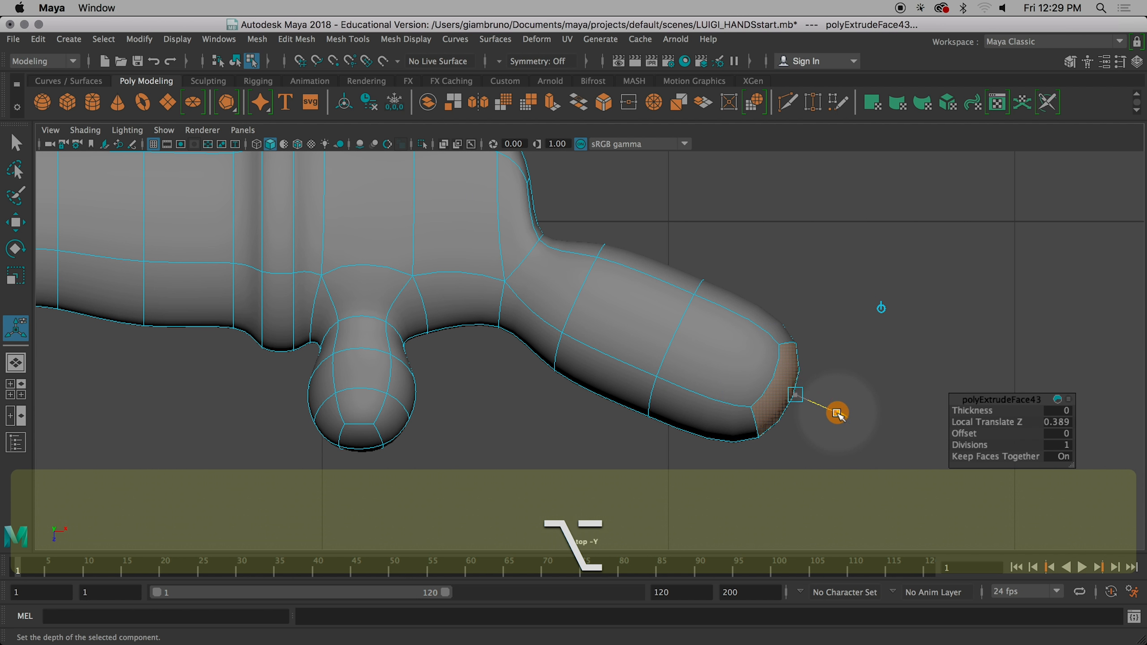
{"action": "left_click_drag", "start_coordinate": [837, 413], "coordinate": [765, 391]}
{"action": "left_click", "coordinate": [780, 364]}
{"action": "left_click", "coordinate": [696, 433], "text": "alt"}
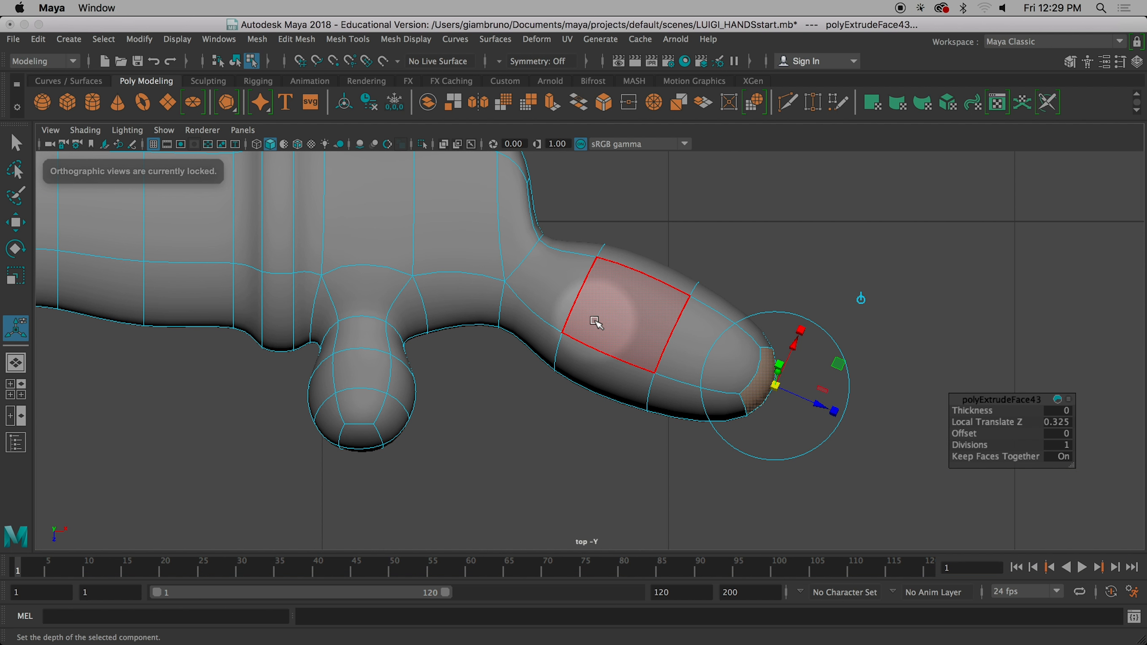
Step: Scale the edge loop nearest the finger's base to about 0.89 and slightly shrink the next loop towards the tip
{"action": "right_click_drag", "start_coordinate": [597, 322], "coordinate": [586, 276]}
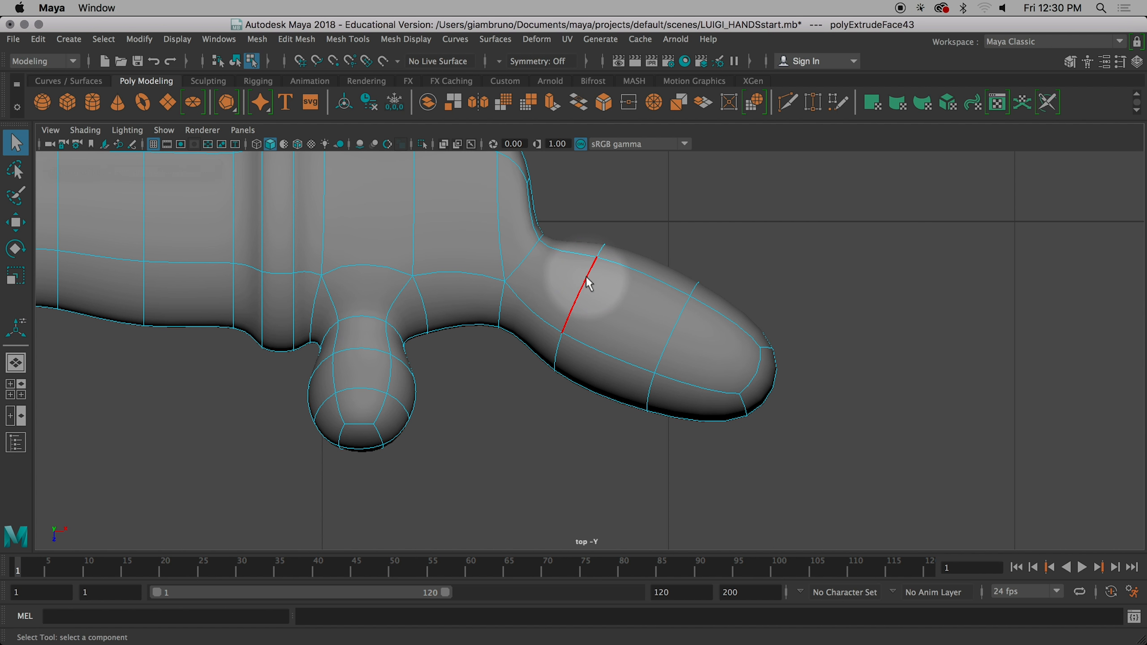
{"action": "left_click", "coordinate": [584, 276]}
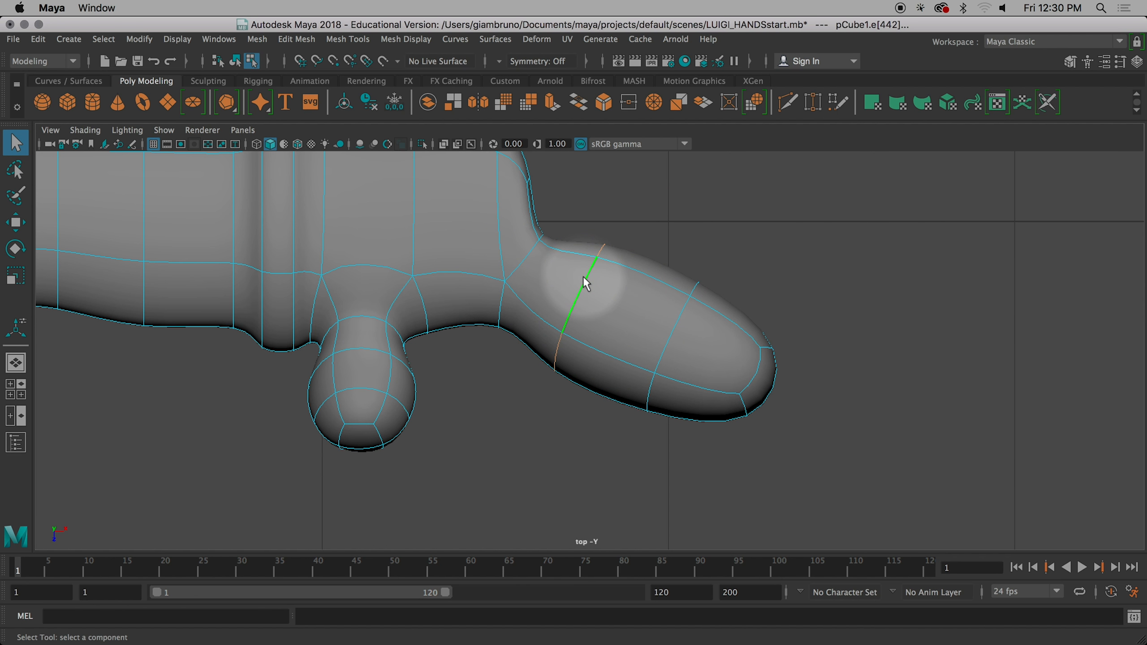
{"action": "key", "text": "r"}
{"action": "key", "text": "alt"}
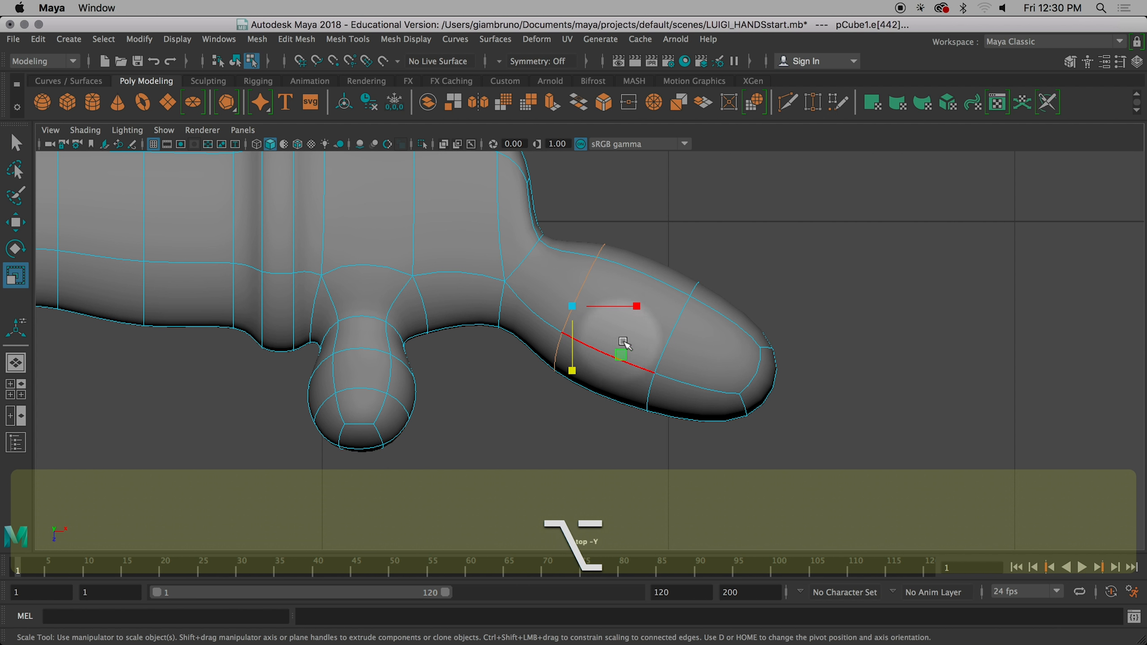
{"action": "left_click_drag", "start_coordinate": [570, 308], "coordinate": [564, 311]}
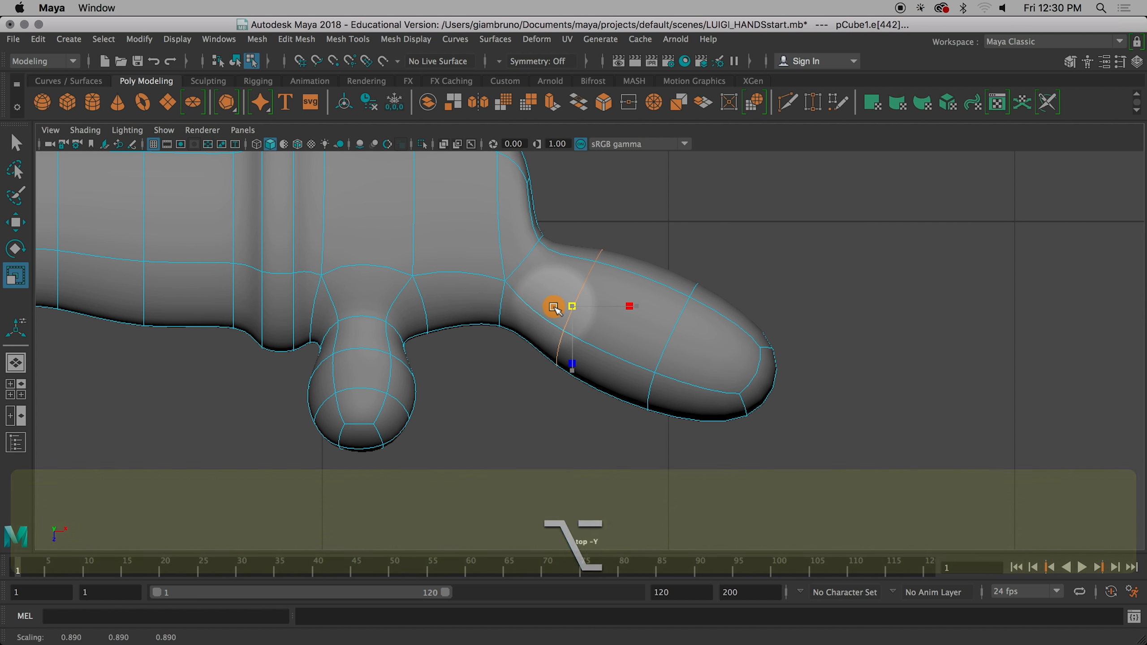
{"action": "left_click", "coordinate": [661, 335]}
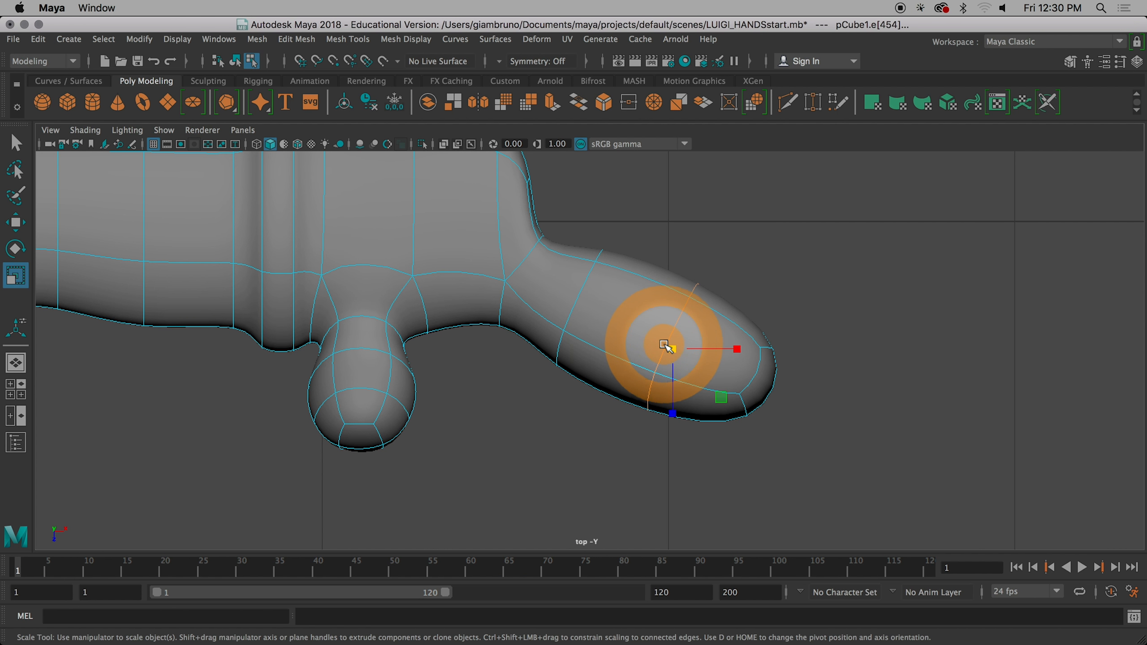
{"action": "left_click_drag", "start_coordinate": [664, 344], "coordinate": [705, 346]}
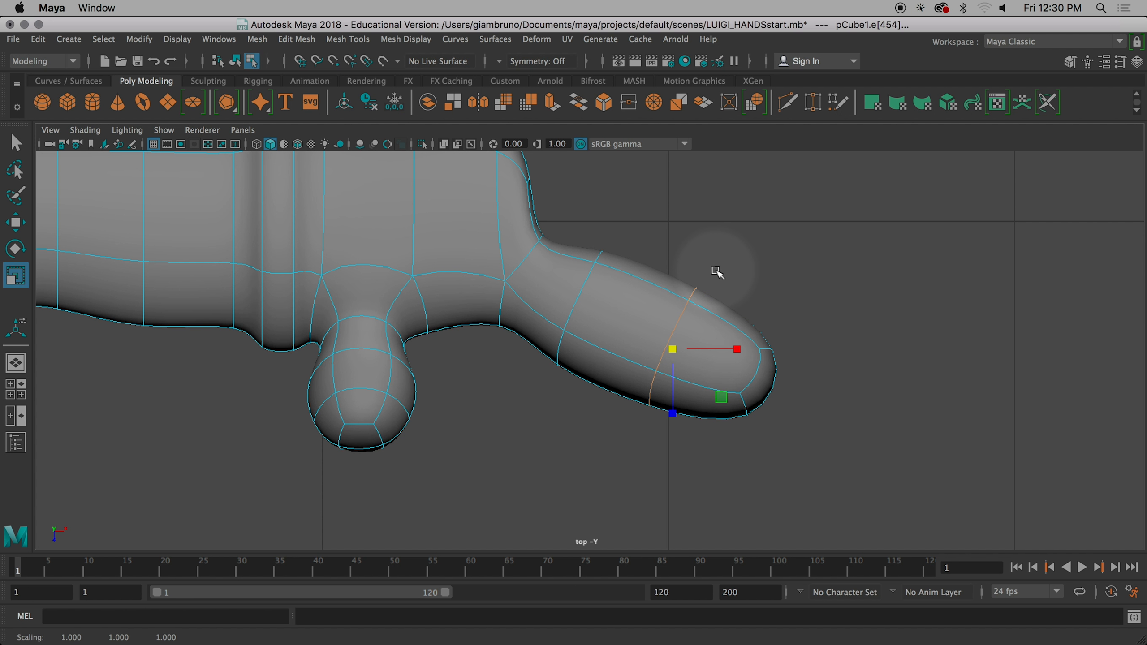
Step: Examine the finger's thickness and profile from the side in the four-view layout and clear the selection
{"action": "key", "text": "space"}
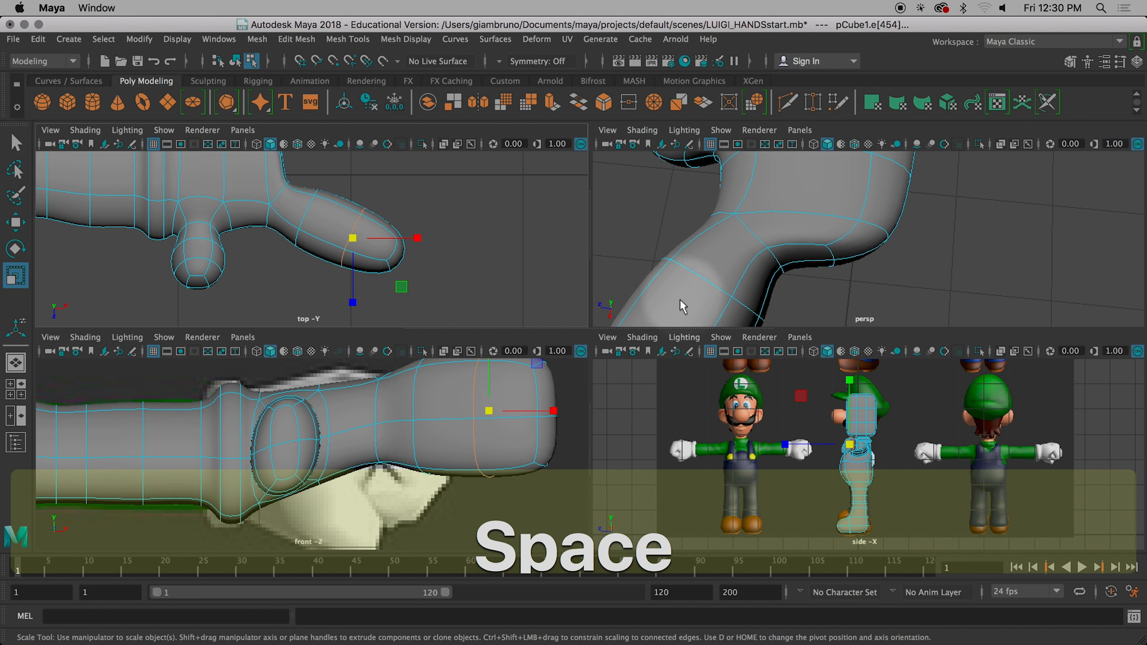
{"action": "left_click_drag", "start_coordinate": [960, 249], "coordinate": [1086, 174], "text": "alt"}
{"action": "middle_click_drag", "start_coordinate": [985, 251], "coordinate": [772, 245], "text": "alt"}
{"action": "left_click_drag", "start_coordinate": [772, 245], "coordinate": [859, 232], "text": "alt"}
{"action": "middle_click_drag", "start_coordinate": [858, 231], "coordinate": [741, 259], "text": "alt"}
{"action": "left_click_drag", "start_coordinate": [741, 260], "coordinate": [754, 259], "text": "alt"}
{"action": "middle_click_drag", "start_coordinate": [754, 259], "coordinate": [890, 292], "text": "alt"}
{"action": "scroll", "coordinate": [890, 292], "scroll_direction": "down", "scroll_amount": 5, "text": "alt"}
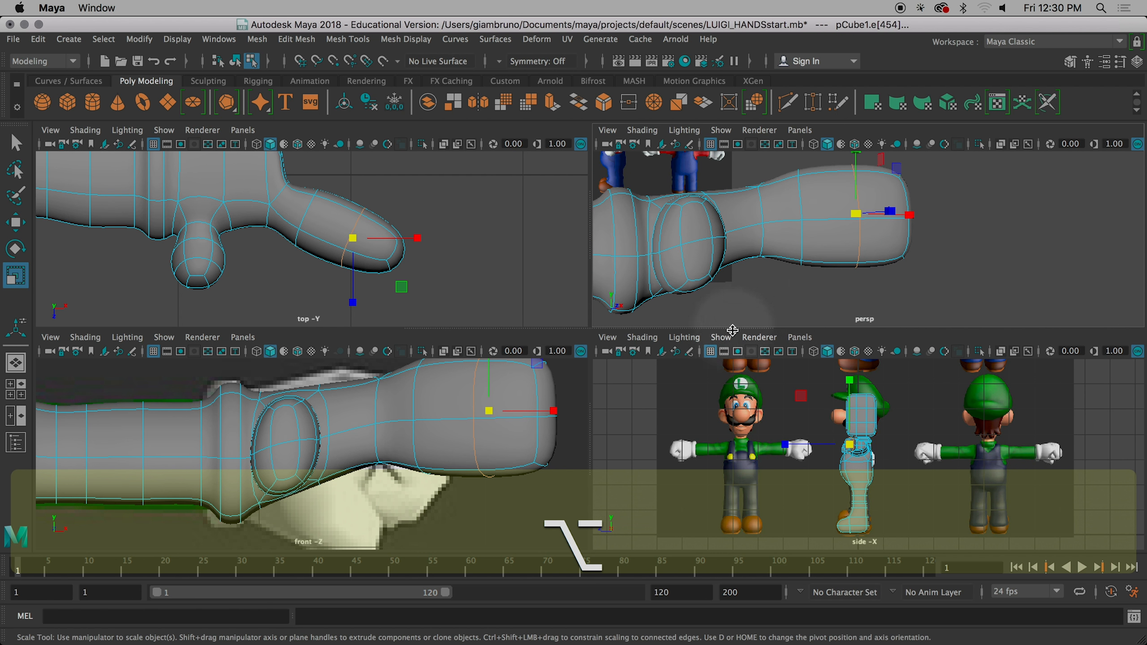
{"action": "left_click", "coordinate": [781, 299]}
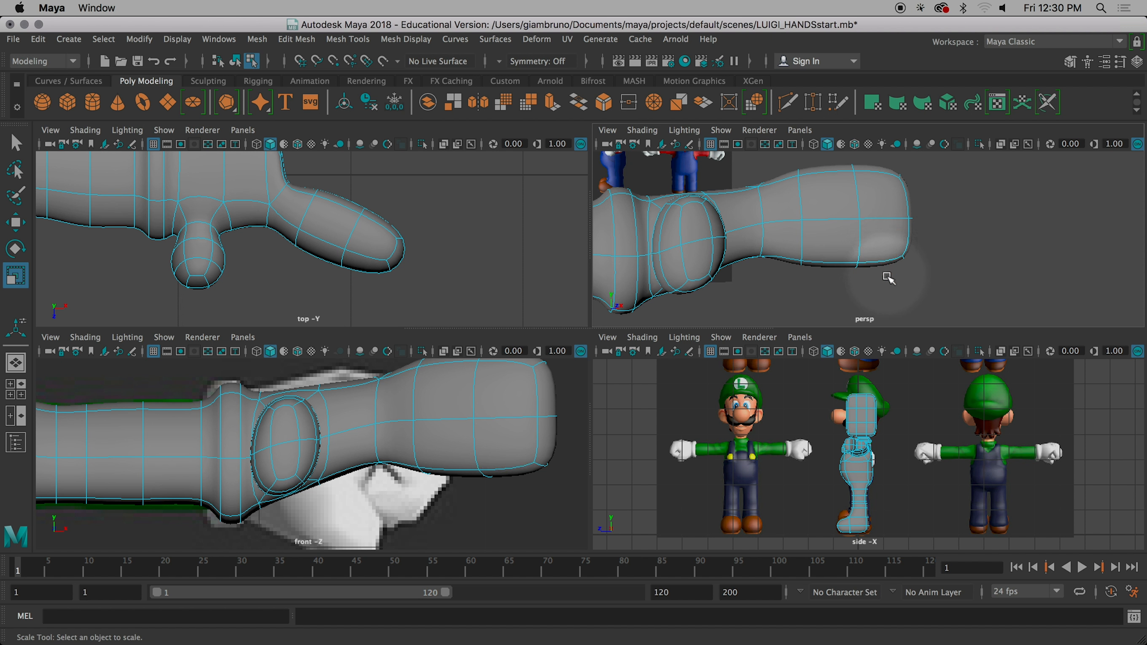
Step: Scale down the first finger's end faces, raise them and pull them back towards the hand to round the fingertip
{"action": "left_click_drag", "start_coordinate": [889, 278], "coordinate": [796, 214], "text": "alt"}
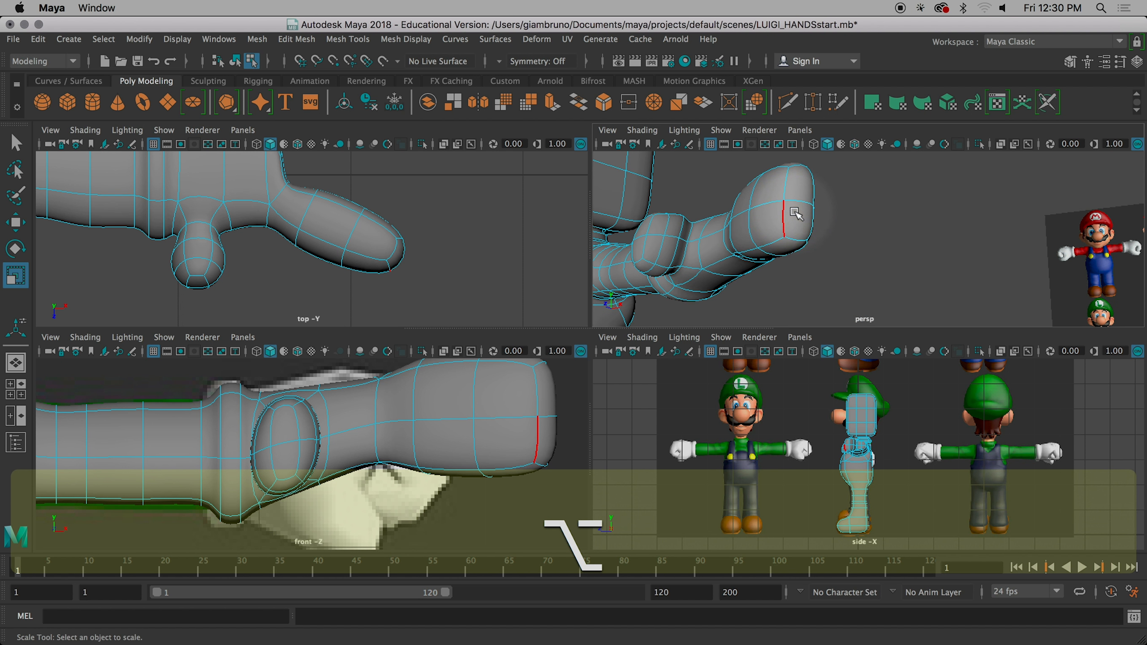
{"action": "right_click_drag", "start_coordinate": [796, 214], "coordinate": [802, 253]}
{"action": "left_click", "coordinate": [796, 193]}
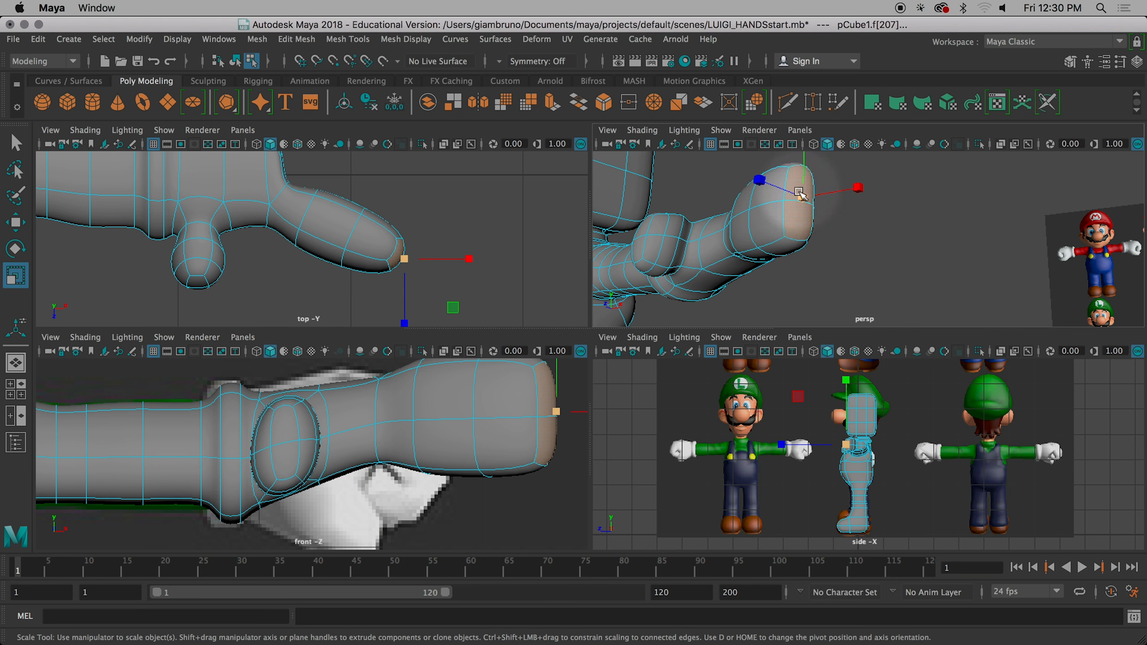
{"action": "left_click_drag", "start_coordinate": [802, 199], "coordinate": [810, 231], "text": "alt"}
{"action": "left_click_drag", "start_coordinate": [800, 193], "coordinate": [871, 281]}
{"action": "key", "text": "w"}
{"action": "left_click_drag", "start_coordinate": [860, 200], "coordinate": [860, 186]}
{"action": "left_click_drag", "start_coordinate": [925, 248], "coordinate": [918, 248]}
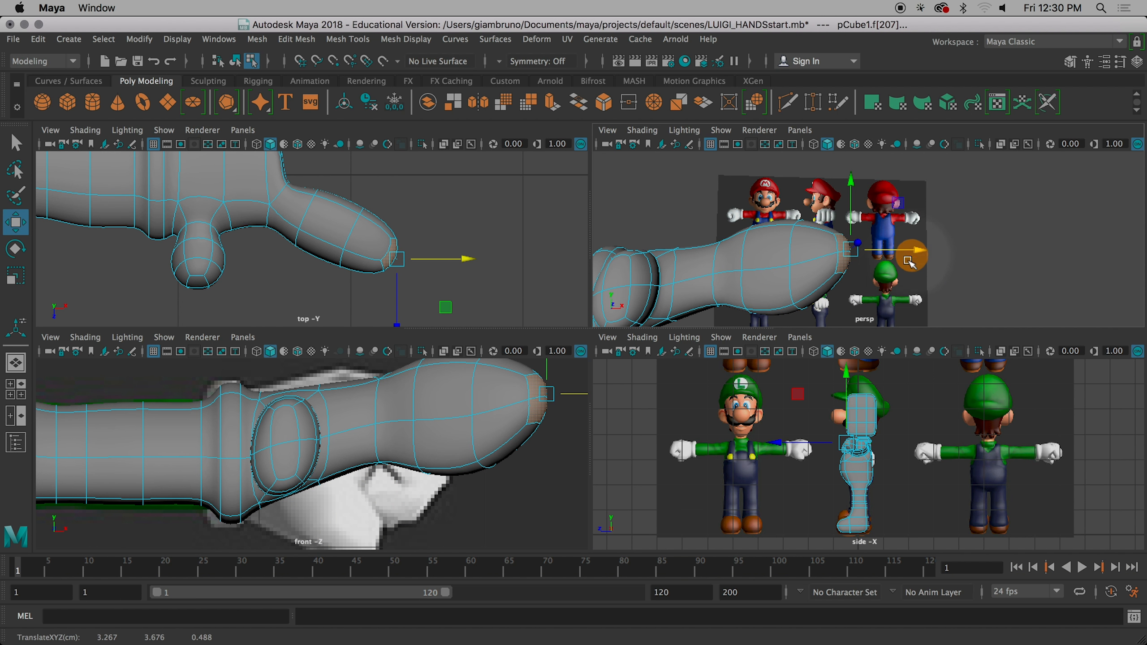
Step: Select the face on the underside of the first finger and move it up to slim the finger
{"action": "left_click_drag", "start_coordinate": [864, 306], "coordinate": [789, 284], "text": "alt"}
{"action": "right_click", "coordinate": [772, 285]}
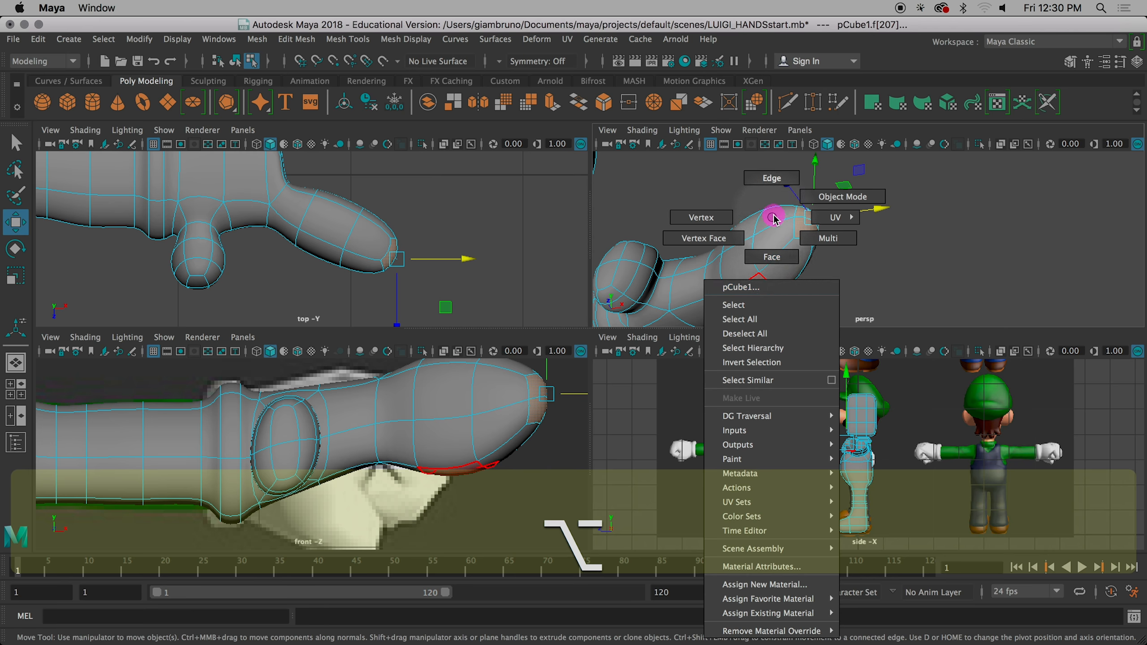
{"action": "left_click", "coordinate": [758, 245]}
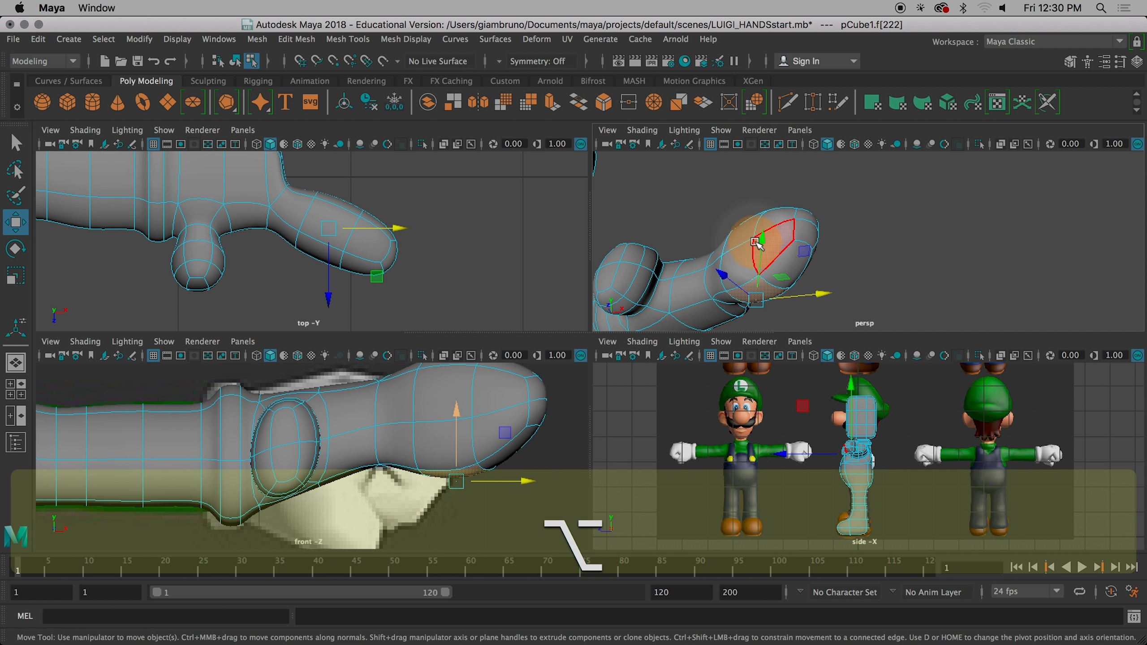
{"action": "left_click", "coordinate": [862, 294]}
{"action": "left_click", "coordinate": [760, 297]}
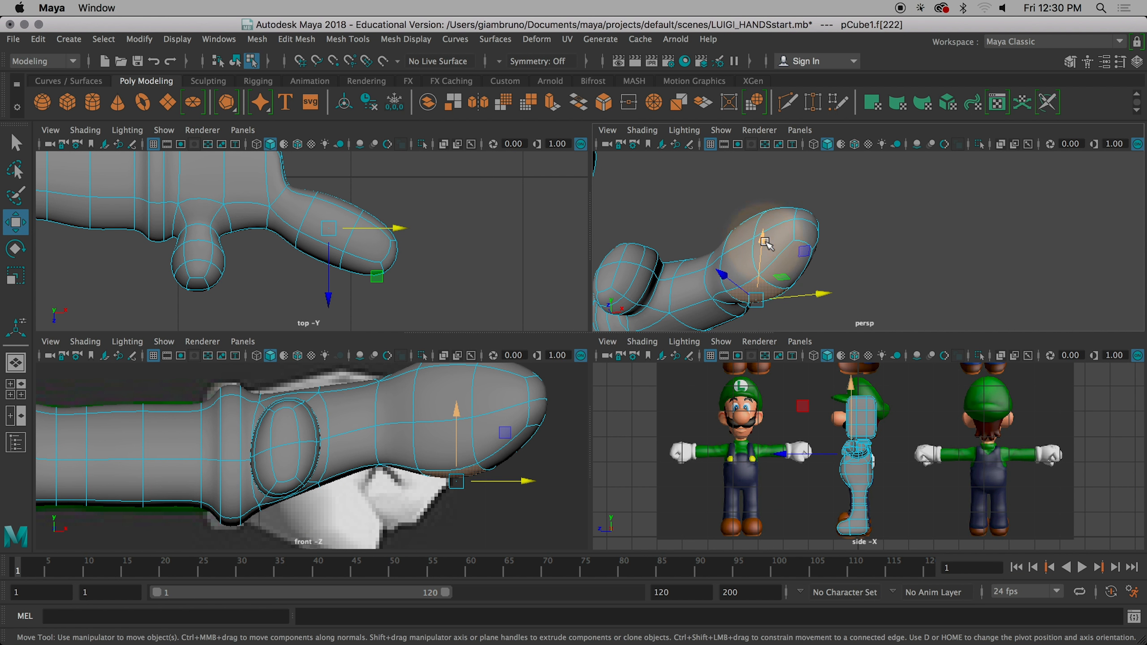
{"action": "left_click_drag", "start_coordinate": [763, 241], "coordinate": [762, 223]}
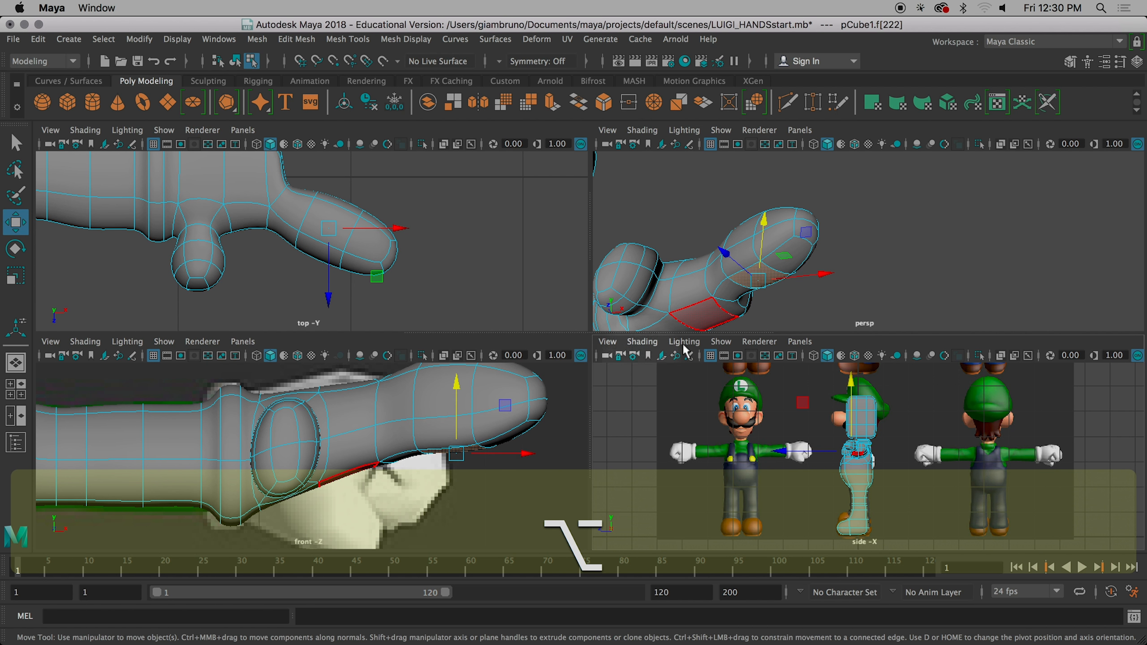
Step: Inspect the hand around the remaining finger bases, comparing the unsmoothed mesh with the smooth preview
{"action": "left_click_drag", "start_coordinate": [882, 274], "coordinate": [719, 343], "text": "alt"}
{"action": "left_click_drag", "start_coordinate": [844, 294], "coordinate": [884, 333], "text": "alt"}
{"action": "scroll", "coordinate": [887, 316], "scroll_direction": "up", "scroll_amount": 5}
{"action": "scroll", "coordinate": [892, 316], "scroll_direction": "down", "scroll_amount": 4}
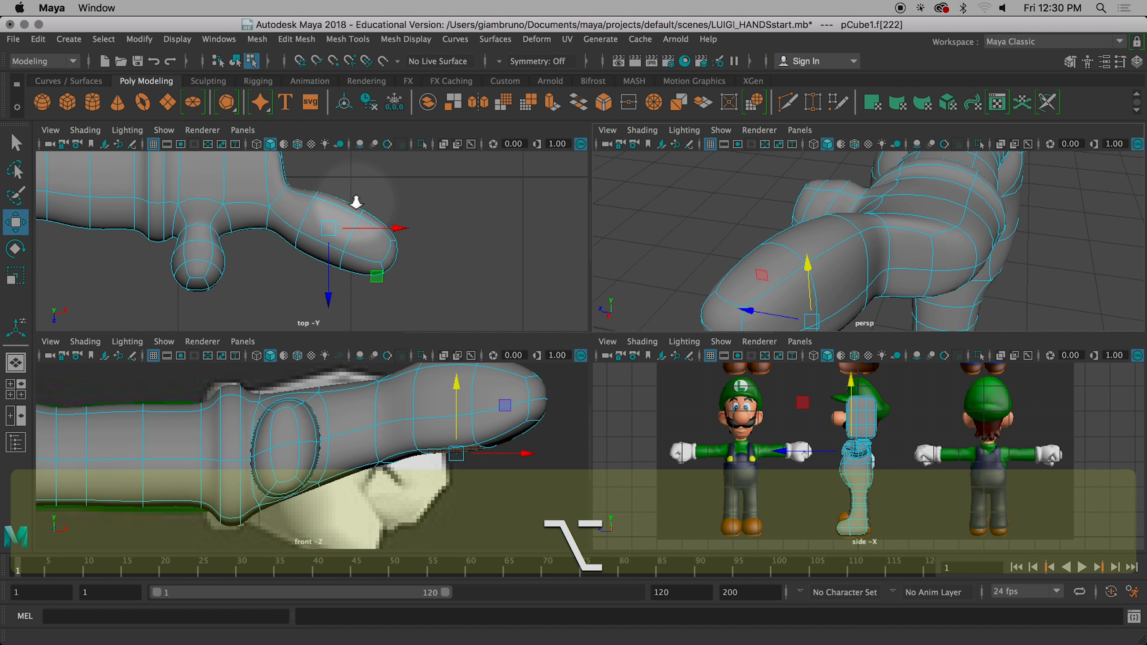
{"action": "scroll", "coordinate": [355, 200], "scroll_direction": "up", "scroll_amount": 4}
{"action": "middle_click_drag", "start_coordinate": [380, 162], "coordinate": [410, 283], "text": "alt"}
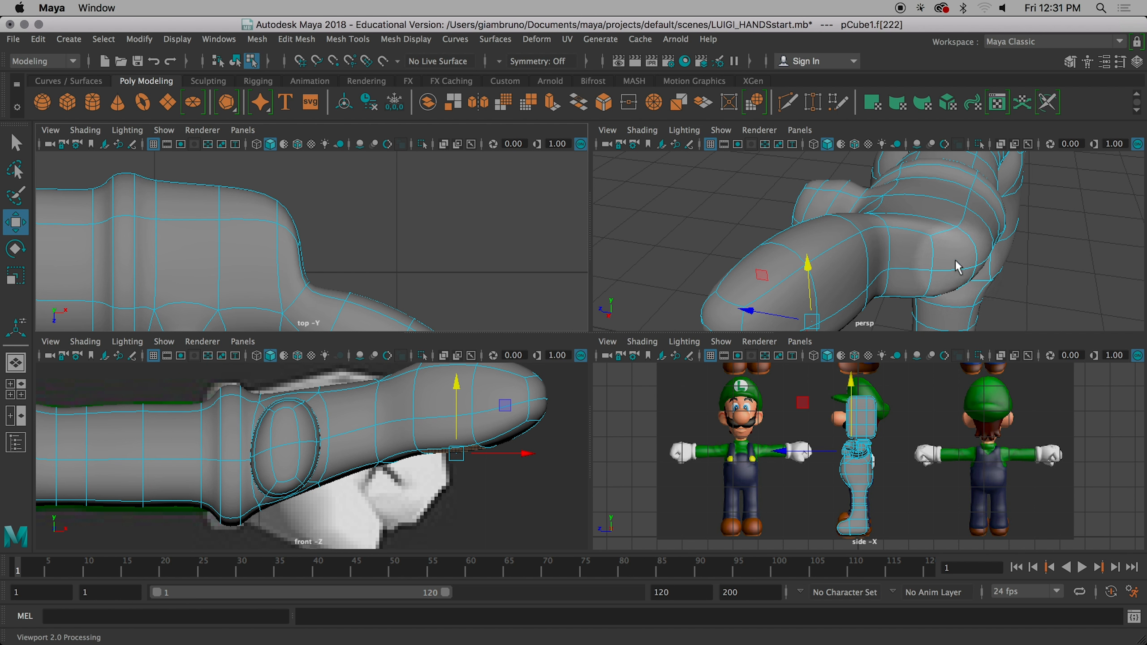
{"action": "key", "text": "1"}
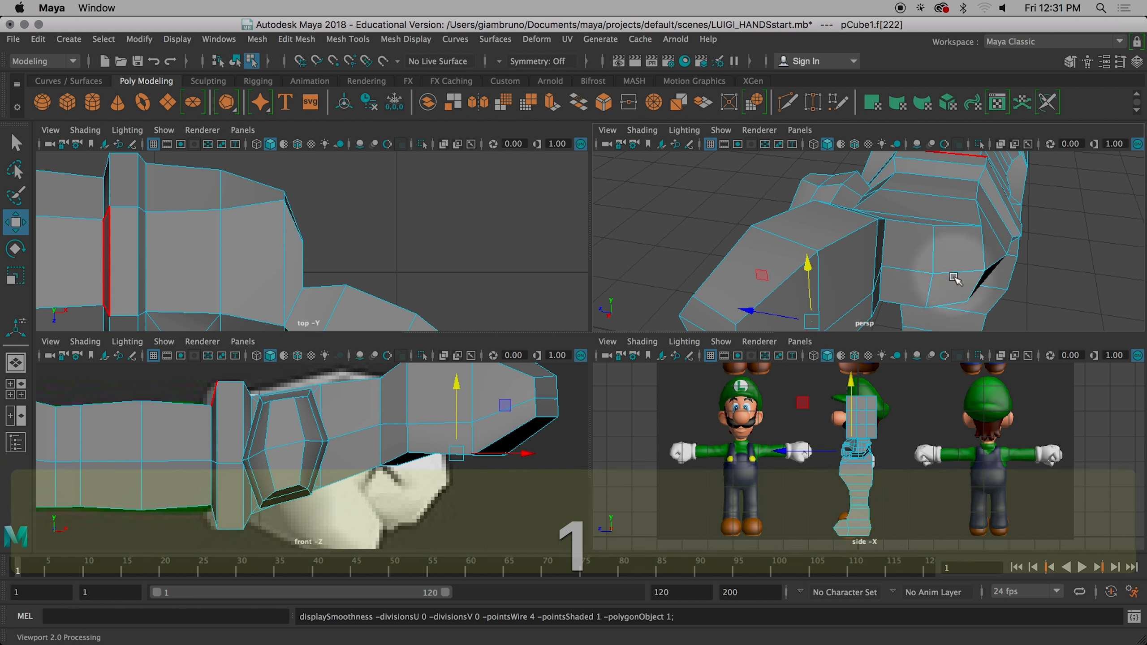
{"action": "left_click_drag", "start_coordinate": [910, 274], "coordinate": [902, 247], "text": "alt"}
{"action": "key", "text": "3"}
Step: Extrude the two middle finger-base faces by a local Z of 0.195 and scale the end faces to 1.5
{"action": "left_click", "coordinate": [903, 249]}
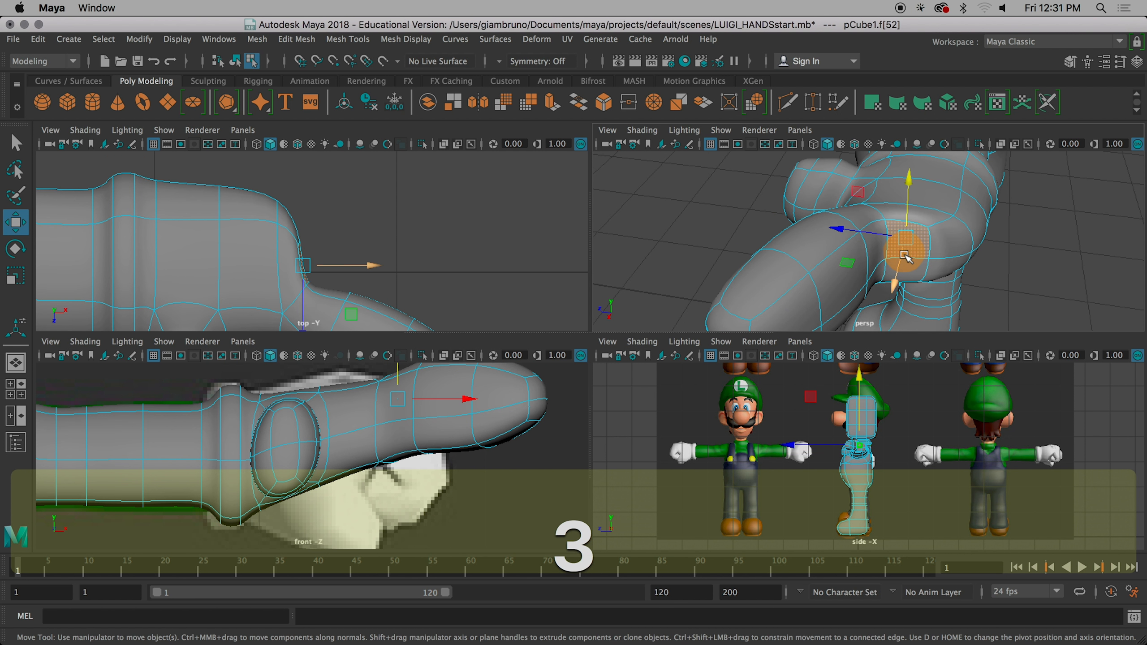
{"action": "left_click", "coordinate": [913, 273], "text": "shift"}
{"action": "left_click_drag", "start_coordinate": [904, 274], "coordinate": [881, 328], "text": "alt"}
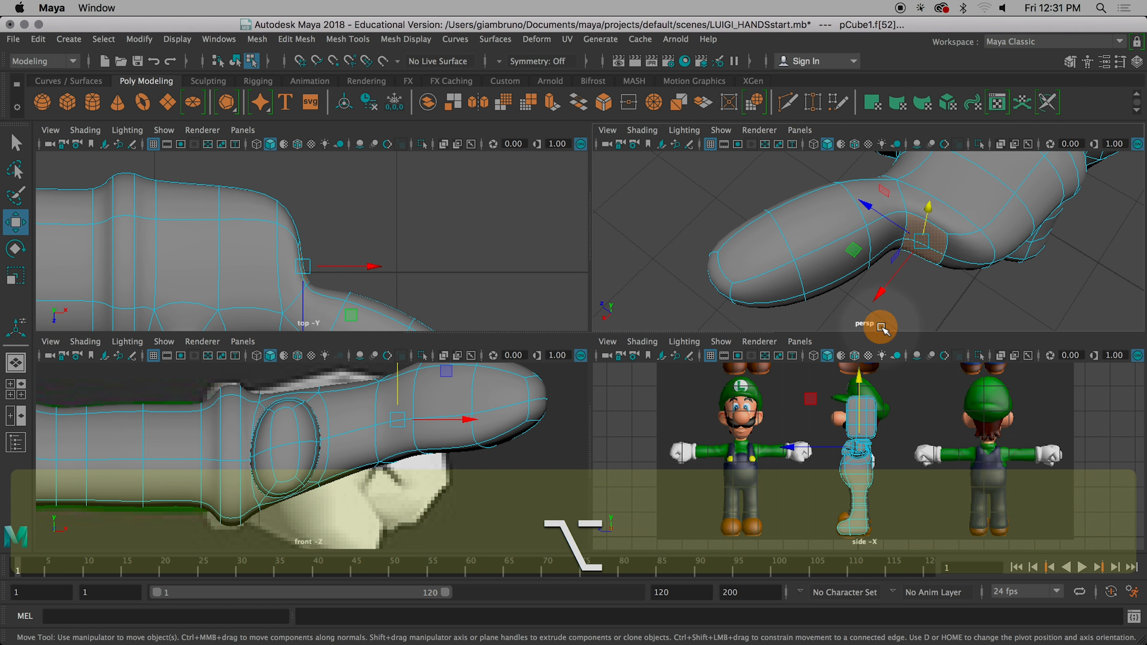
{"action": "key", "text": "super+e"}
{"action": "left_click_drag", "start_coordinate": [951, 305], "coordinate": [855, 275], "text": "alt"}
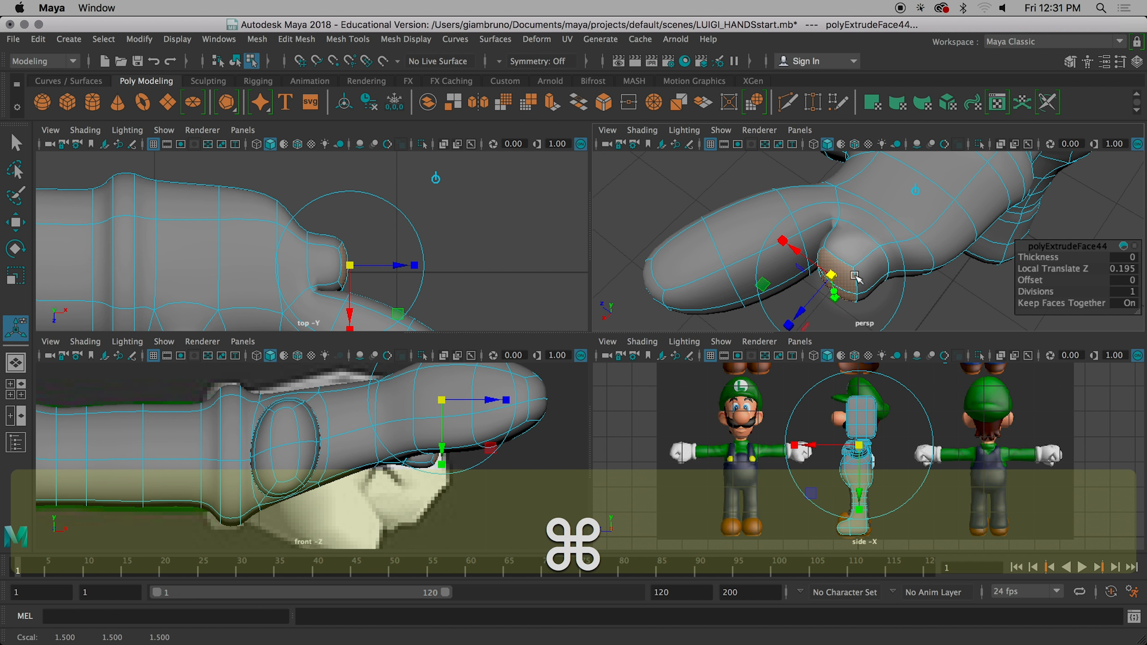
Step: Extrude the second finger's end faces two more times, the last by a local Z of 0.262, tapering the fingertip
{"action": "key", "text": "super+e"}
{"action": "left_click_drag", "start_coordinate": [805, 309], "coordinate": [703, 362]}
{"action": "scroll", "coordinate": [910, 294], "scroll_direction": "down", "scroll_amount": 5}
{"action": "left_click_drag", "start_coordinate": [910, 294], "coordinate": [889, 254], "text": "alt"}
{"action": "key", "text": "super+e"}
{"action": "mouse_move", "coordinate": [779, 226]}
{"action": "left_mouse_down"}
{"action": "mouse_move", "coordinate": [745, 236]}
{"action": "mouse_move", "coordinate": [784, 241]}
{"action": "mouse_move", "coordinate": [761, 225]}
{"action": "left_mouse_up"}
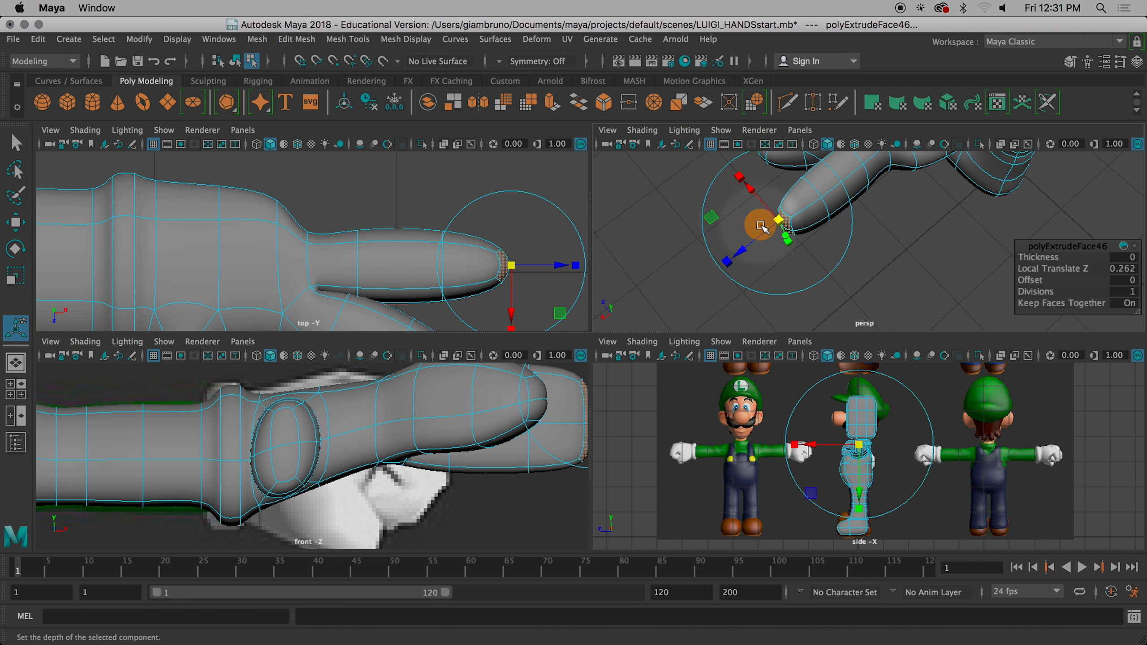
Step: Select the face on the underside of the second finger and move it up to slim the finger
{"action": "left_click_drag", "start_coordinate": [825, 276], "coordinate": [882, 283], "text": "alt"}
{"action": "scroll", "coordinate": [885, 271], "scroll_direction": "up", "scroll_amount": 5}
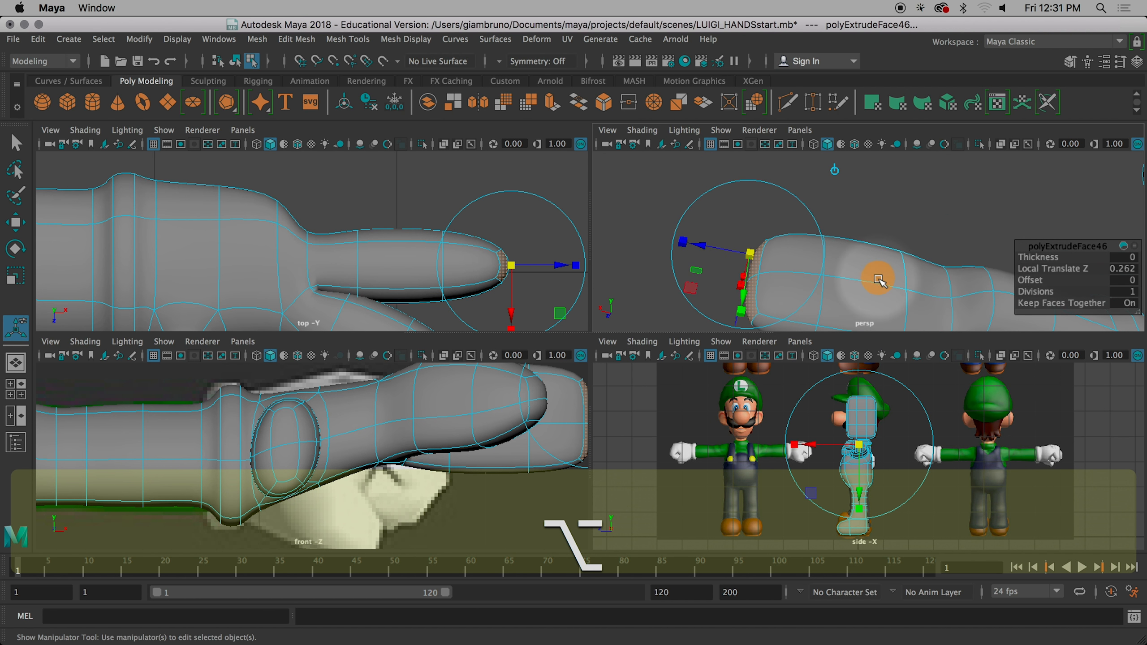
{"action": "middle_click_drag", "start_coordinate": [895, 274], "coordinate": [871, 236], "text": "alt"}
{"action": "left_click", "coordinate": [873, 243]}
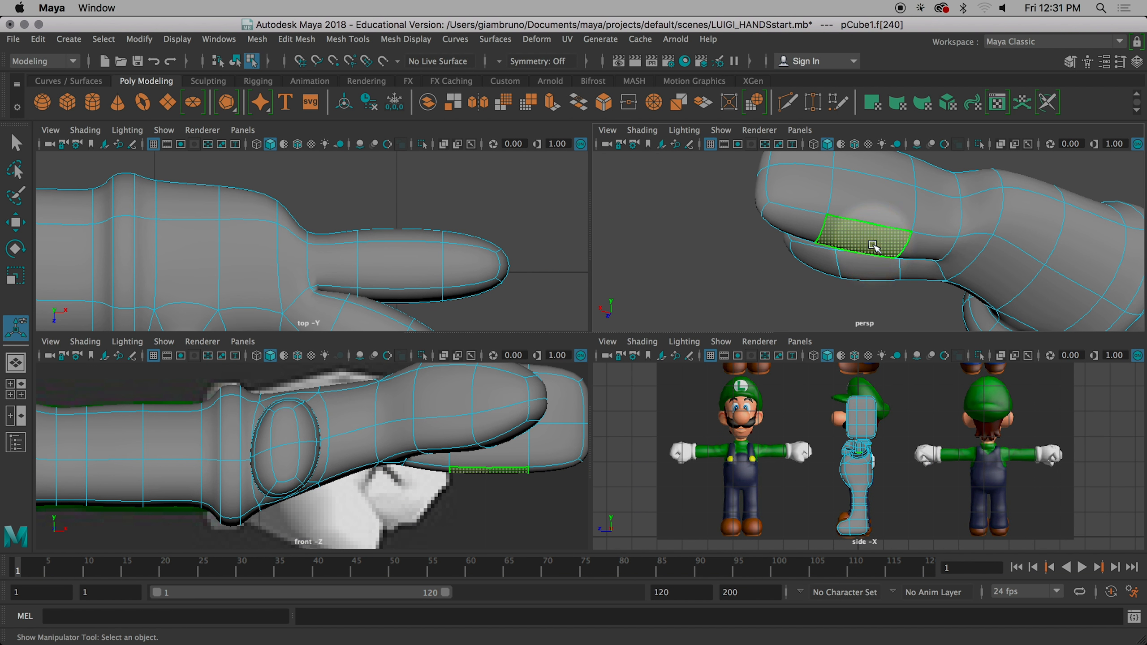
{"action": "key", "text": "w"}
{"action": "left_click_drag", "start_coordinate": [866, 199], "coordinate": [791, 230]}
Step: Scale the second finger's end faces vertically to about 0.6 and move them up
{"action": "left_click", "coordinate": [790, 228]}
{"action": "left_click", "coordinate": [811, 181], "text": "shift"}
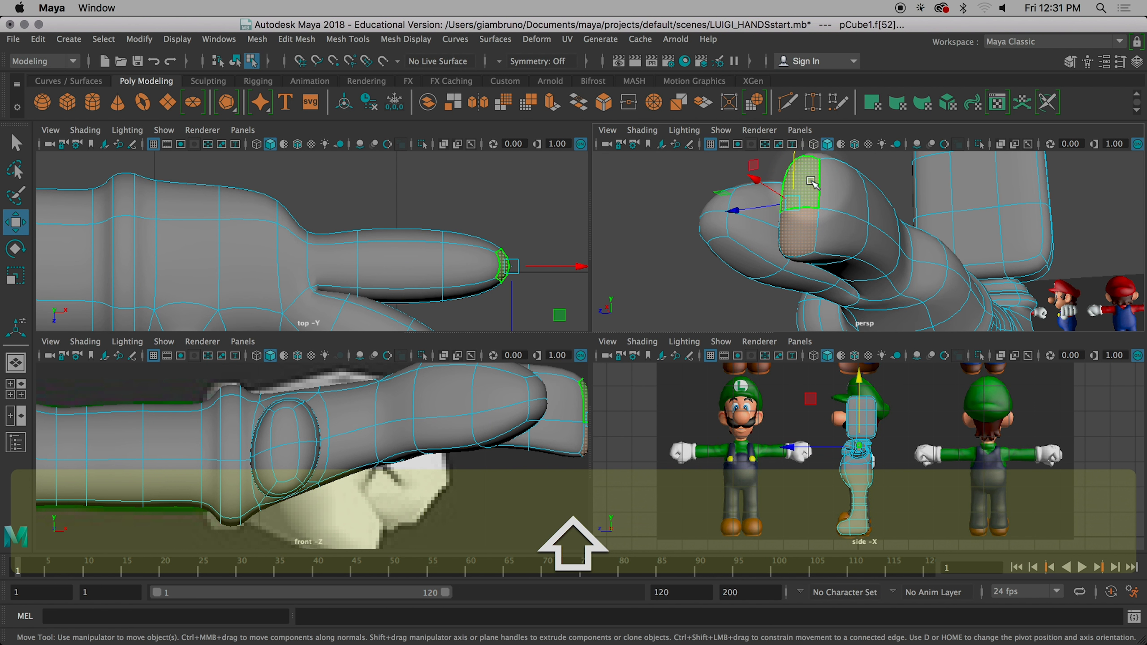
{"action": "key", "text": "r"}
{"action": "left_click_drag", "start_coordinate": [813, 190], "coordinate": [845, 264], "text": "alt"}
{"action": "left_click_drag", "start_coordinate": [788, 195], "coordinate": [790, 222]}
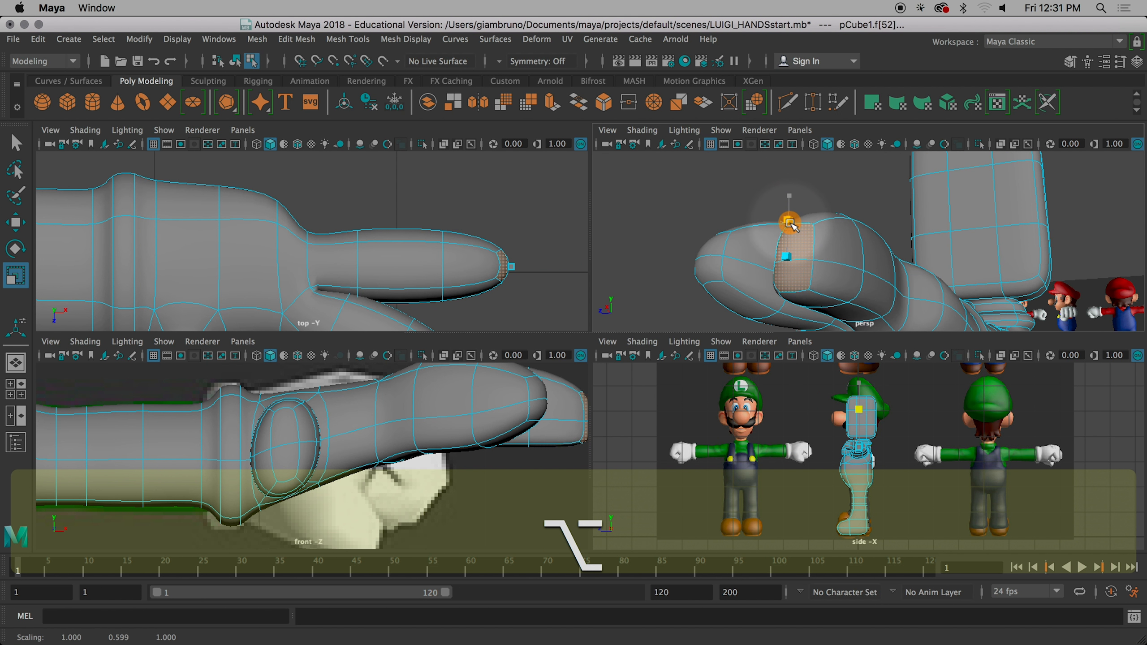
{"action": "key", "text": "w"}
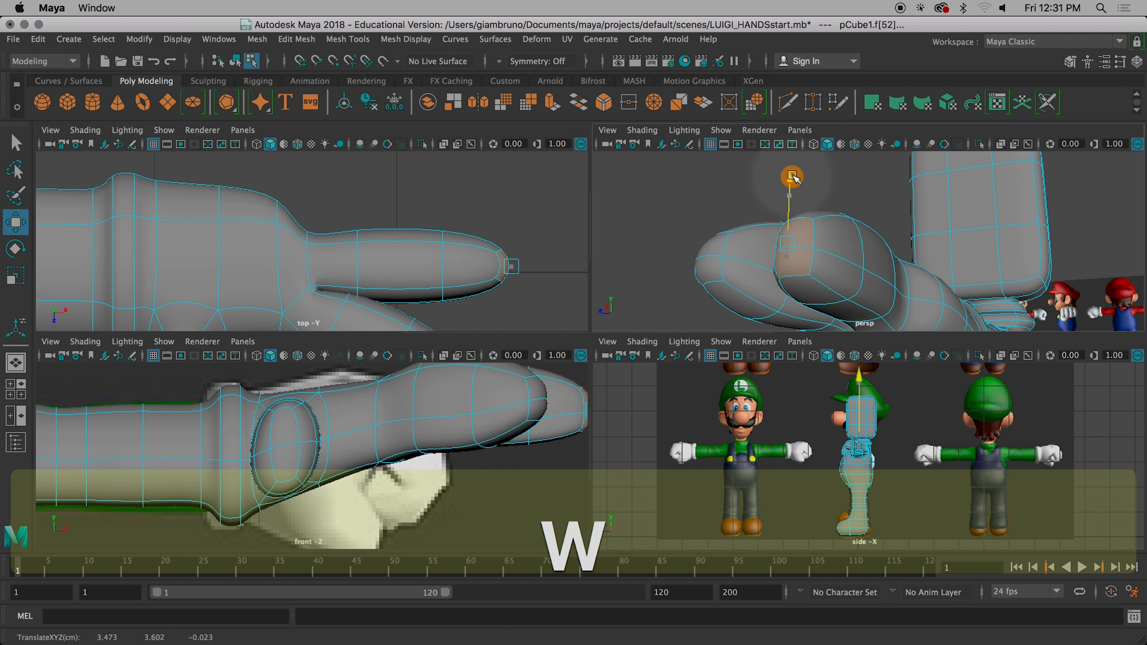
Step: Turn off the smooth mesh preview and select the two end faces of the third finger base
{"action": "left_click_drag", "start_coordinate": [807, 197], "coordinate": [947, 206], "text": "alt"}
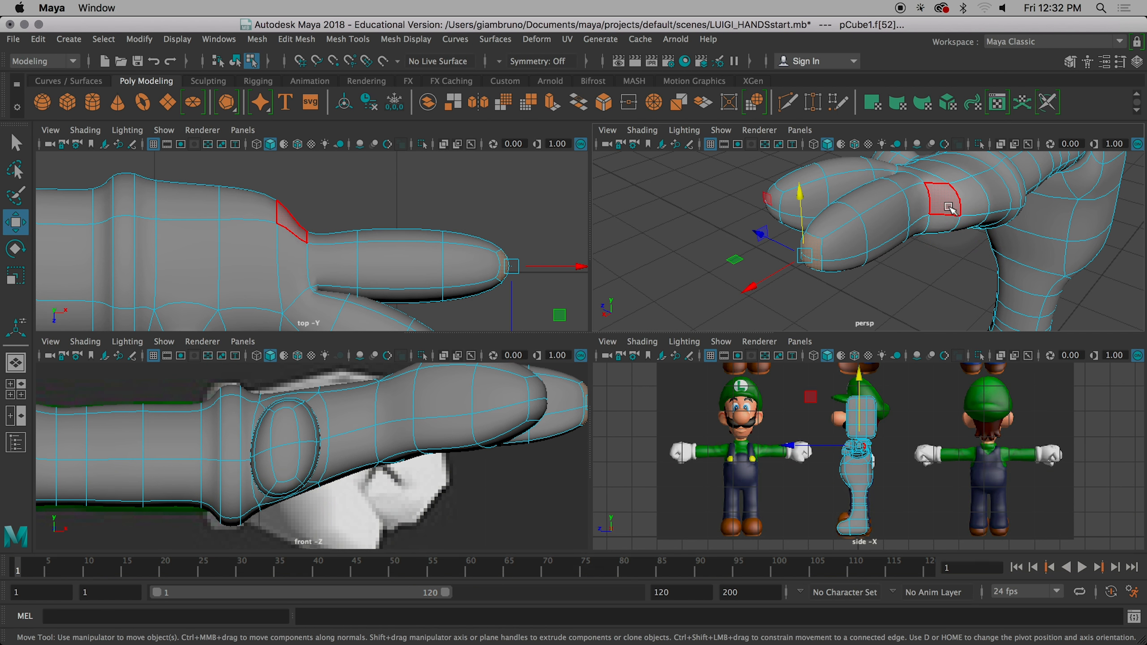
{"action": "left_click", "coordinate": [949, 208]}
{"action": "key", "text": "1"}
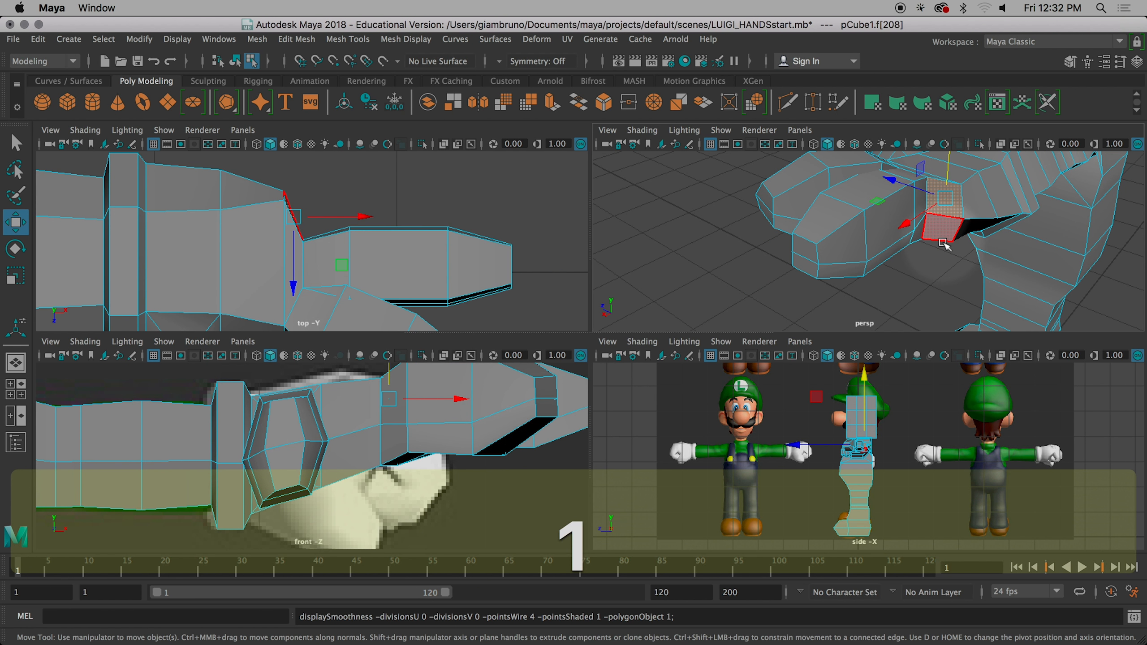
{"action": "left_click", "coordinate": [942, 236], "text": "shift"}
{"action": "left_click_drag", "start_coordinate": [973, 282], "coordinate": [991, 302], "text": "alt"}
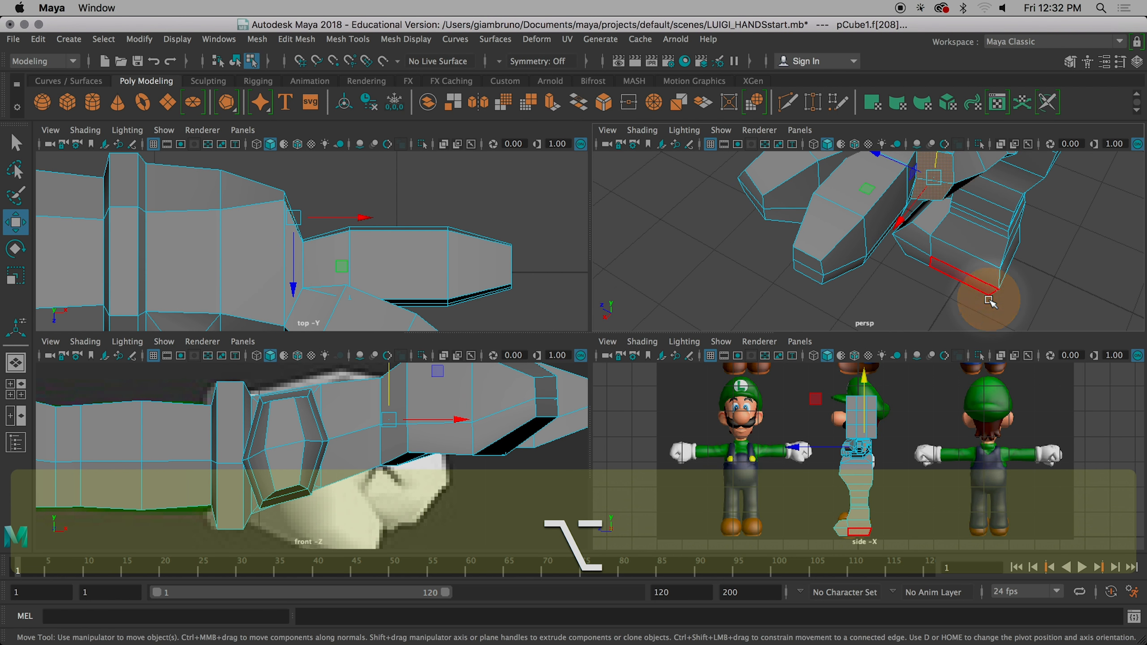
{"action": "scroll", "coordinate": [992, 301], "scroll_direction": "down", "scroll_amount": 5}
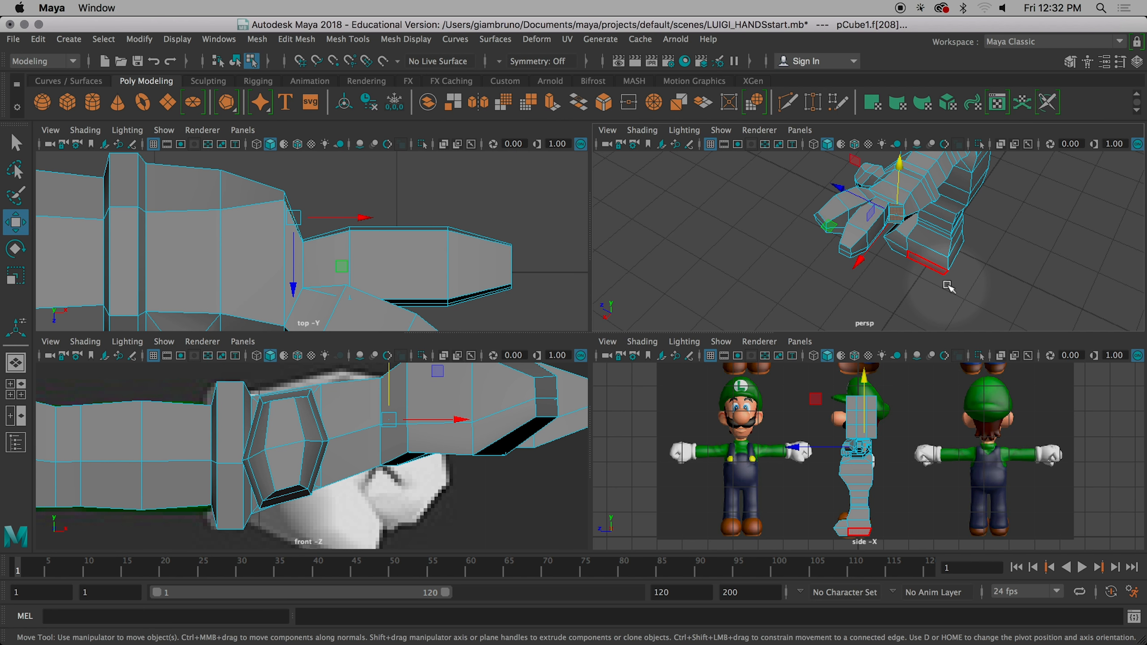
Step: Select the two end faces of the angled extrusion on the separate practice cube
{"action": "key", "text": "space"}
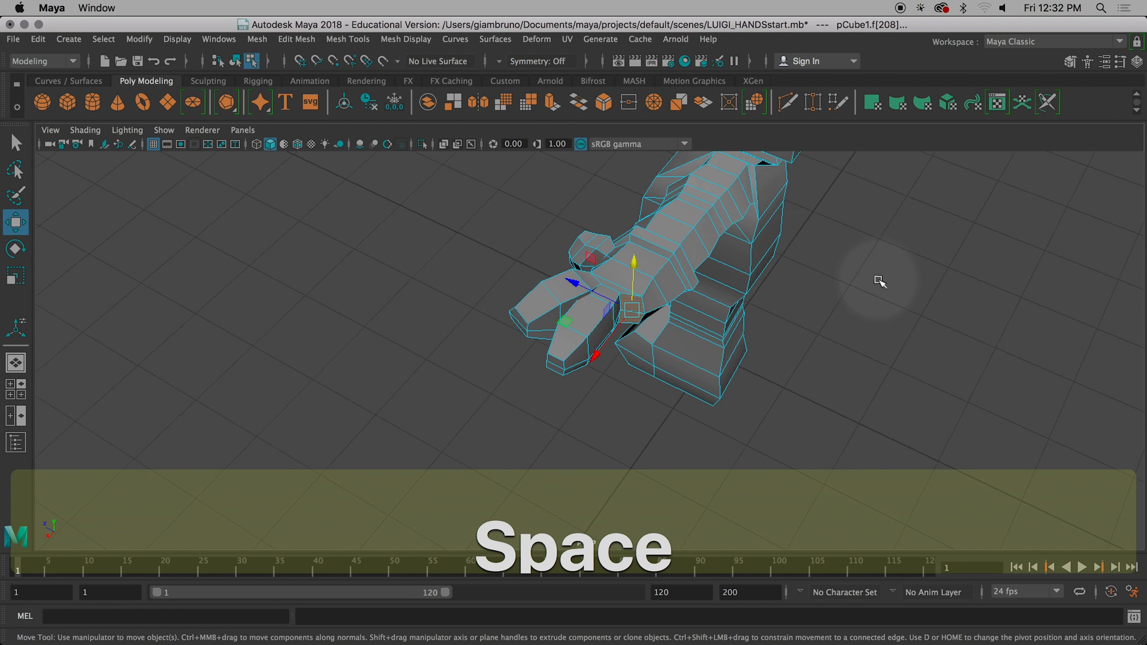
{"action": "left_click_drag", "start_coordinate": [880, 282], "coordinate": [917, 256], "text": "alt"}
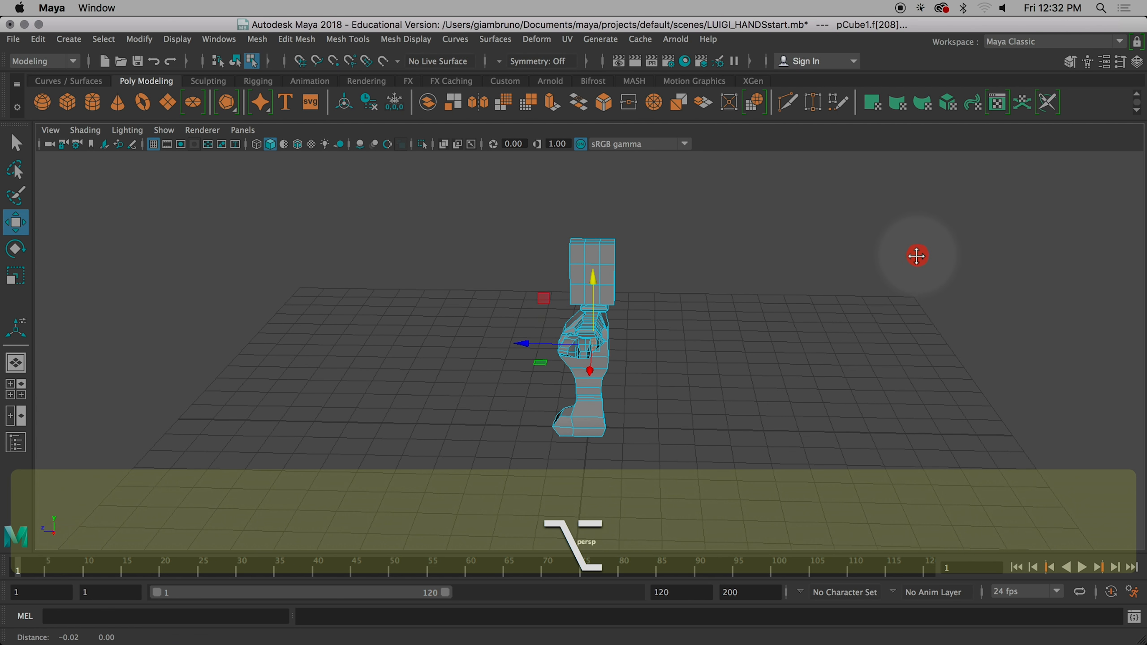
{"action": "middle_click_drag", "start_coordinate": [917, 256], "coordinate": [838, 343], "text": "alt"}
{"action": "scroll", "coordinate": [831, 333], "scroll_direction": "up", "scroll_amount": 5}
{"action": "middle_click_drag", "start_coordinate": [901, 274], "coordinate": [870, 322], "text": "alt"}
{"action": "left_click", "coordinate": [908, 287]}
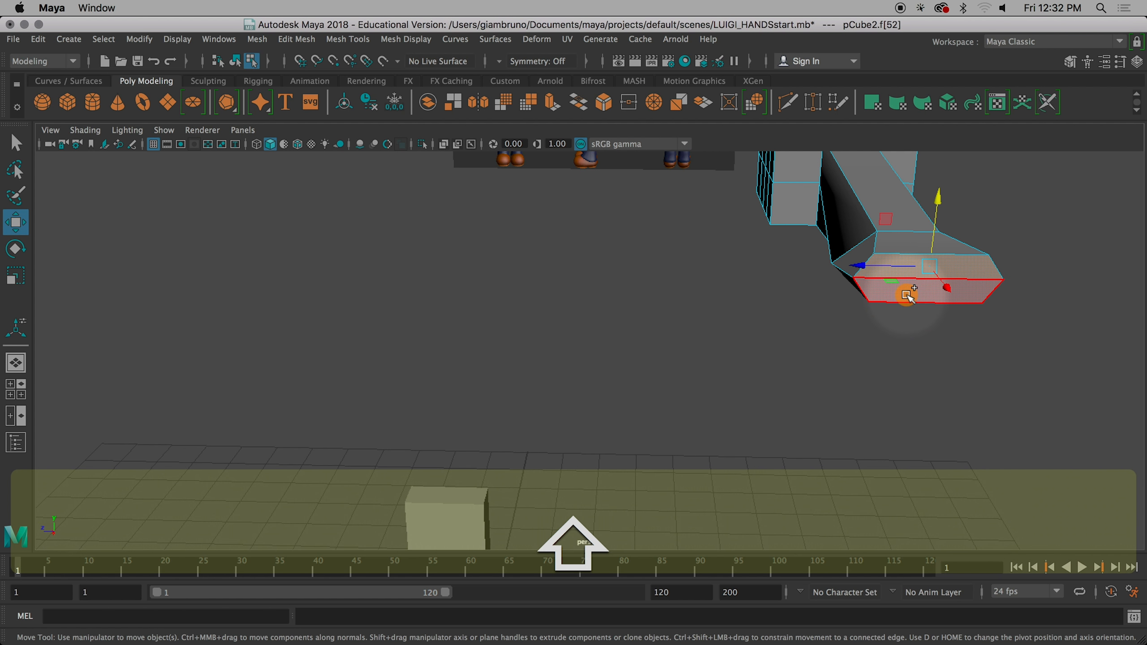
{"action": "left_click", "coordinate": [903, 291], "text": "shift"}
Step: Extrude the practice cube's two end faces by a local Z of 0.103 and scale them narrower horizontally
{"action": "middle_click_drag", "start_coordinate": [962, 336], "coordinate": [829, 372], "text": "alt"}
{"action": "left_click_drag", "start_coordinate": [852, 418], "coordinate": [858, 421], "text": "alt"}
{"action": "key", "text": "super+e"}
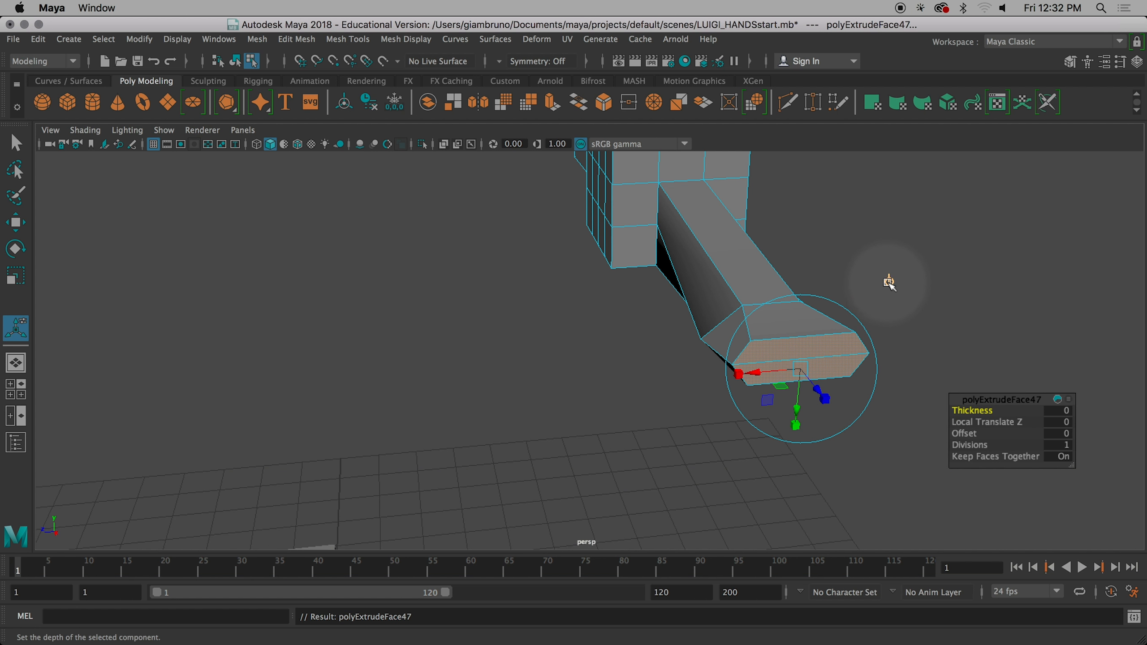
{"action": "left_click_drag", "start_coordinate": [815, 389], "coordinate": [815, 394]}
{"action": "left_click_drag", "start_coordinate": [740, 383], "coordinate": [780, 375]}
Step: Narrow the extruded end faces slightly more and shift them sideways along the tip
{"action": "scroll", "coordinate": [869, 415], "scroll_direction": "up", "scroll_amount": 5}
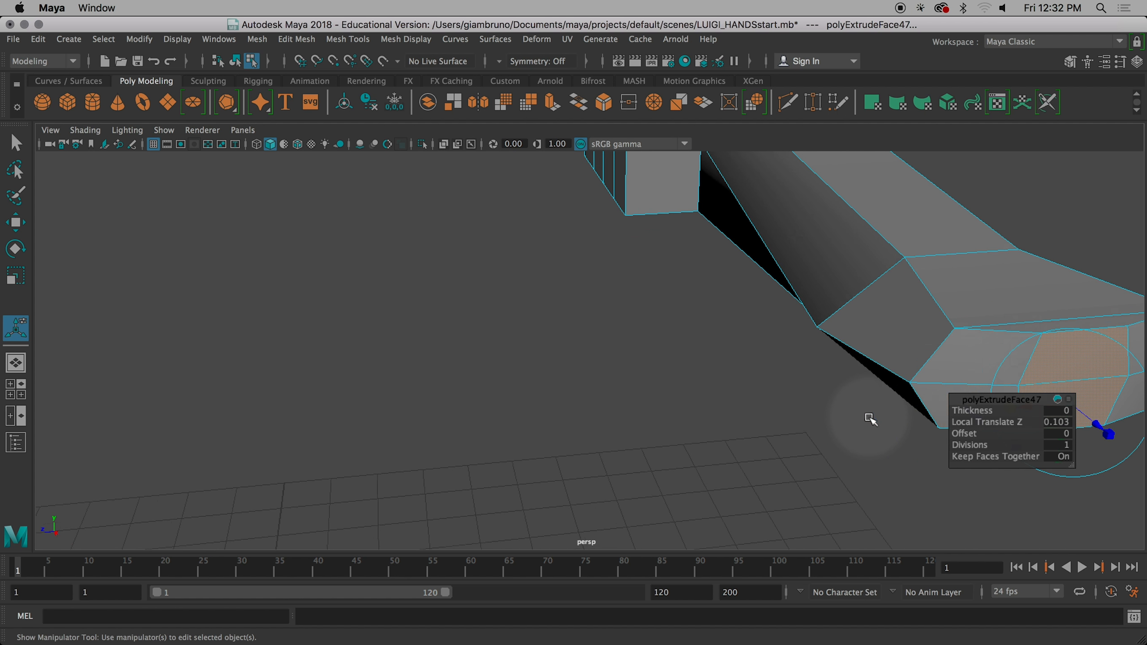
{"action": "mouse_move", "coordinate": [869, 415]}
{"action": "left_mouse_down", "text": "alt"}
{"action": "mouse_move", "coordinate": [878, 402]}
{"action": "mouse_move", "coordinate": [864, 400]}
{"action": "left_mouse_up", "text": "alt"}
{"action": "middle_click_drag", "start_coordinate": [875, 370], "coordinate": [842, 411], "text": "alt"}
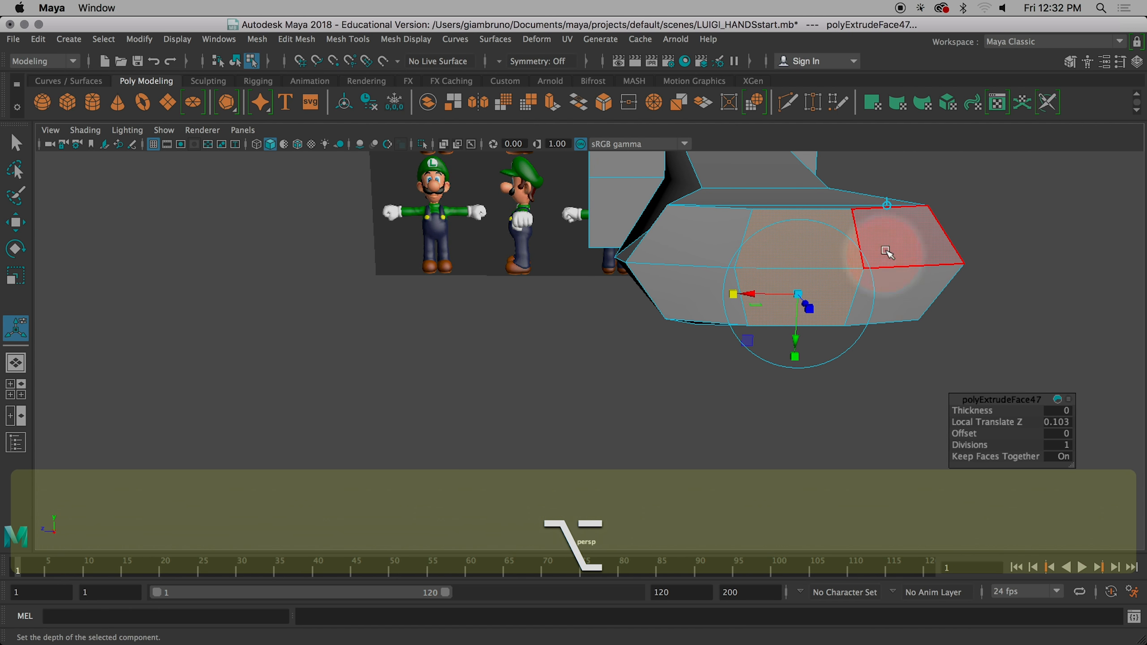
{"action": "left_click_drag", "start_coordinate": [734, 295], "coordinate": [728, 294]}
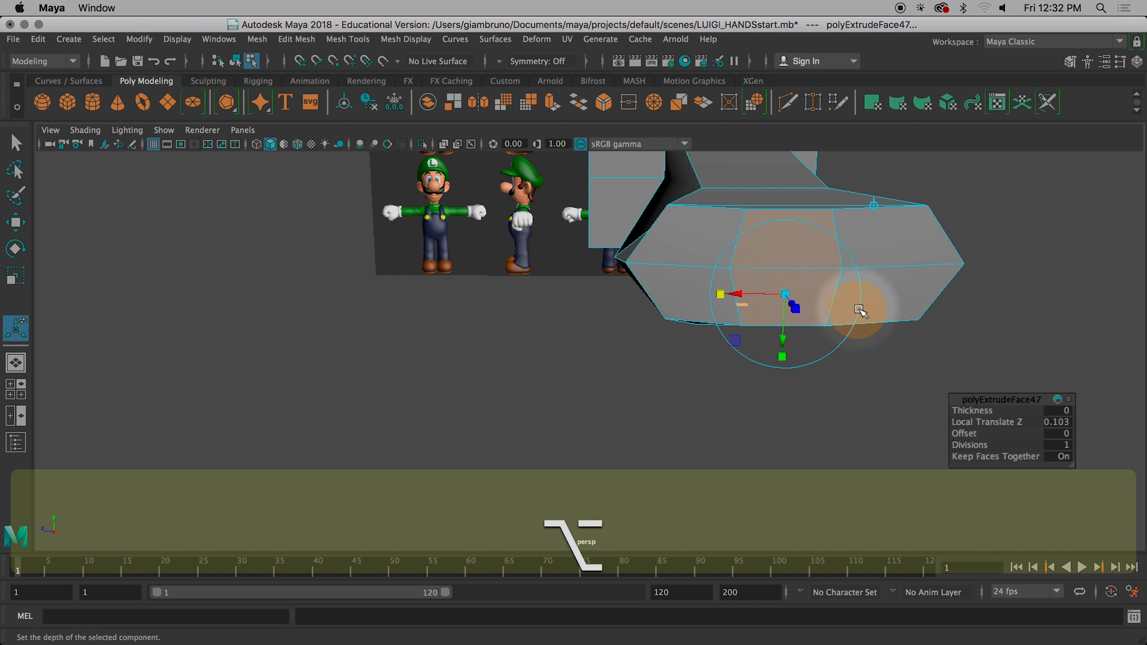
{"action": "left_click", "coordinate": [789, 298]}
Step: Multi-Cut a line from the tip's upper corner vertex down across the side faces beside the extruded end and along the underside to its corner vertex
{"action": "left_click_drag", "start_coordinate": [973, 319], "coordinate": [935, 333], "text": "alt"}
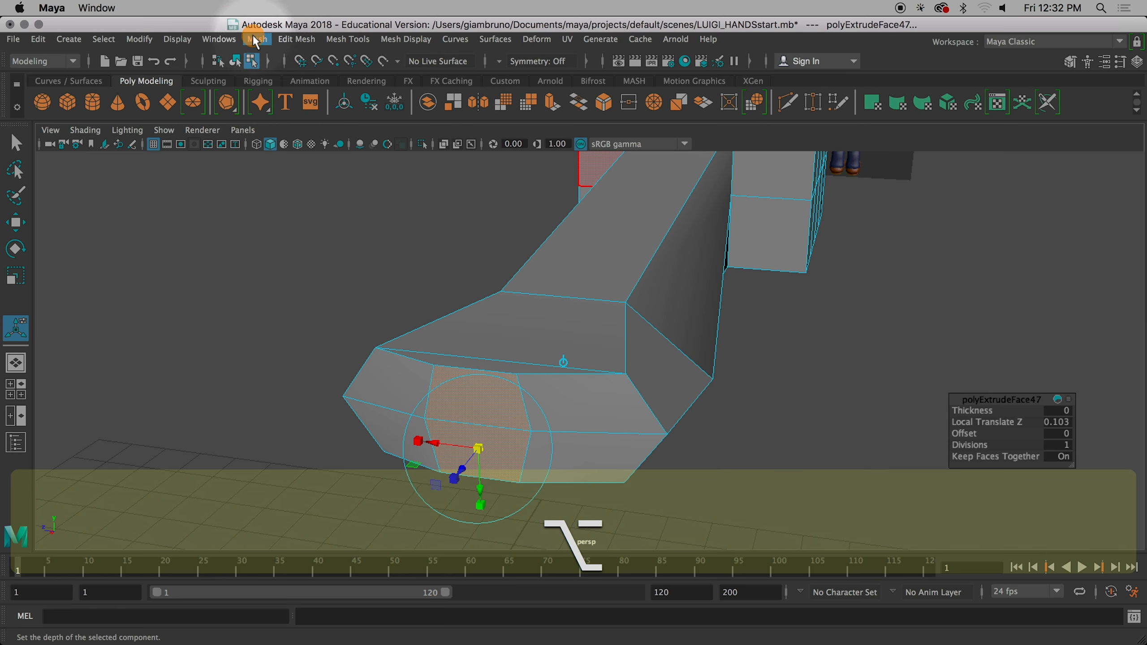
{"action": "left_click", "coordinate": [256, 40]}
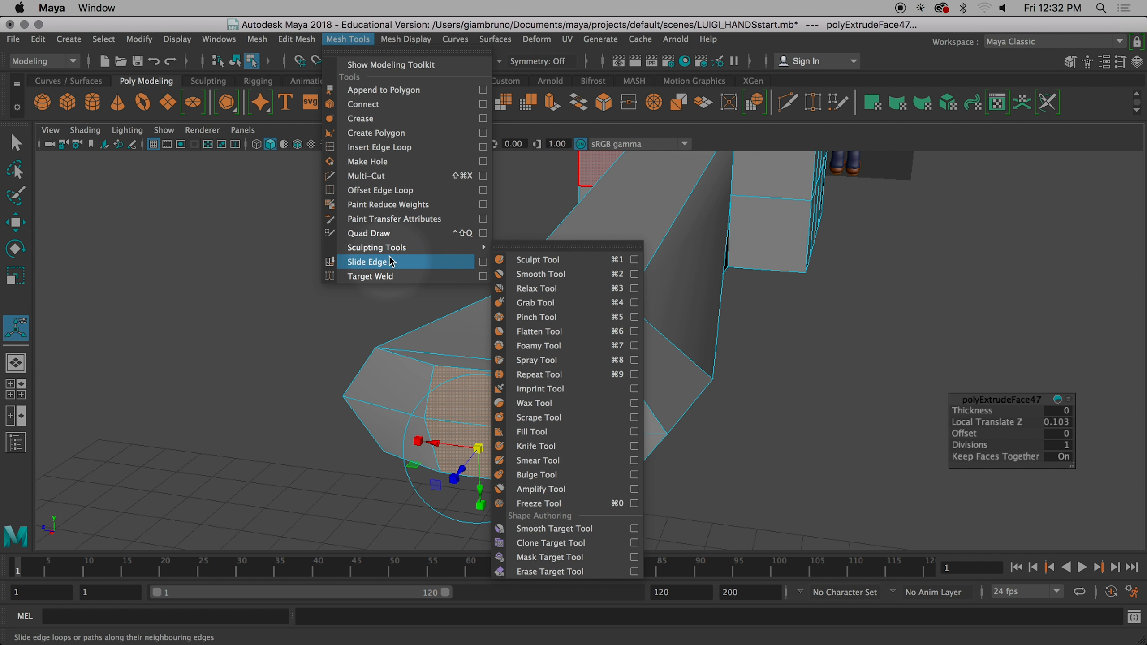
{"action": "left_click", "coordinate": [366, 175]}
{"action": "left_click", "coordinate": [500, 292]}
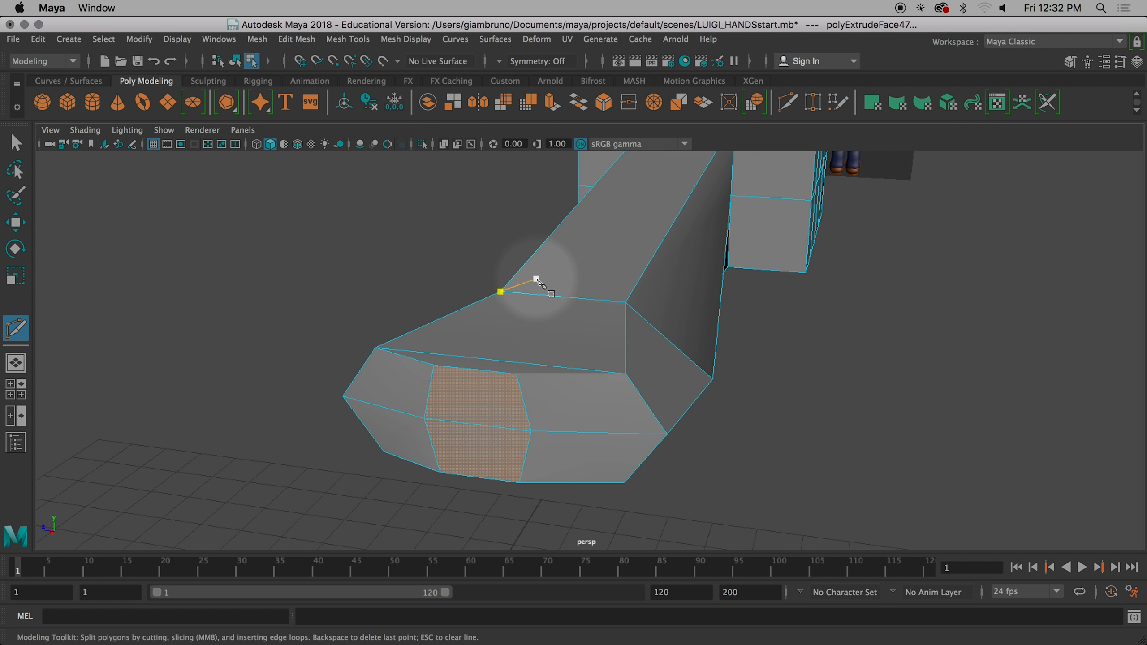
{"action": "middle_click_drag", "start_coordinate": [542, 299], "coordinate": [480, 262], "text": "alt"}
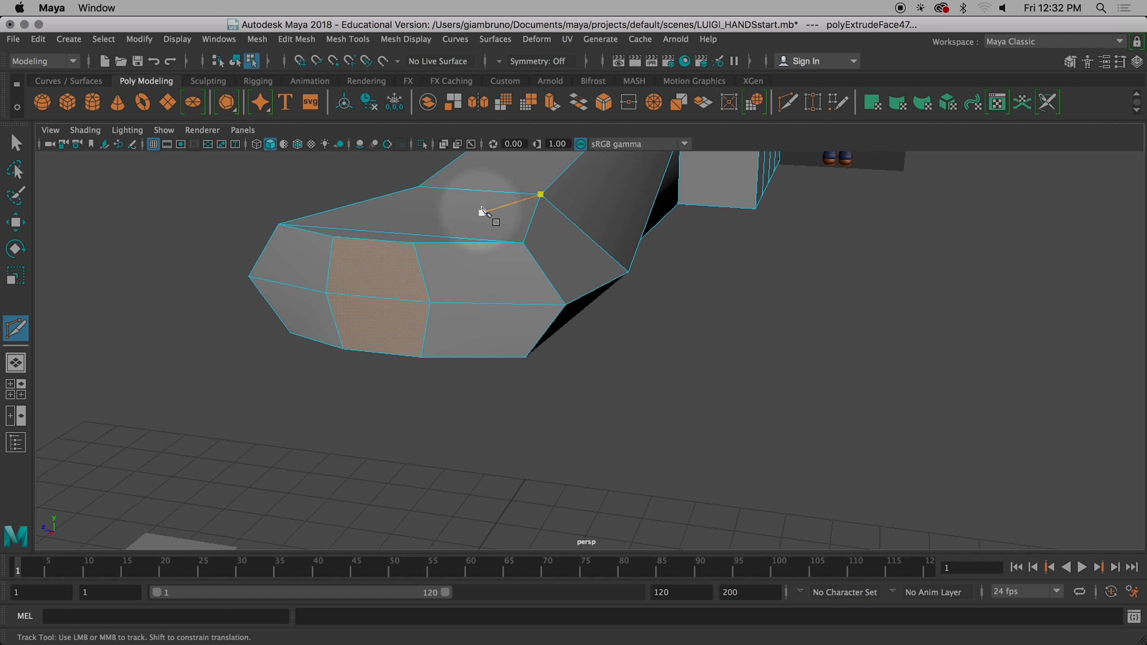
{"action": "left_click", "coordinate": [540, 195]}
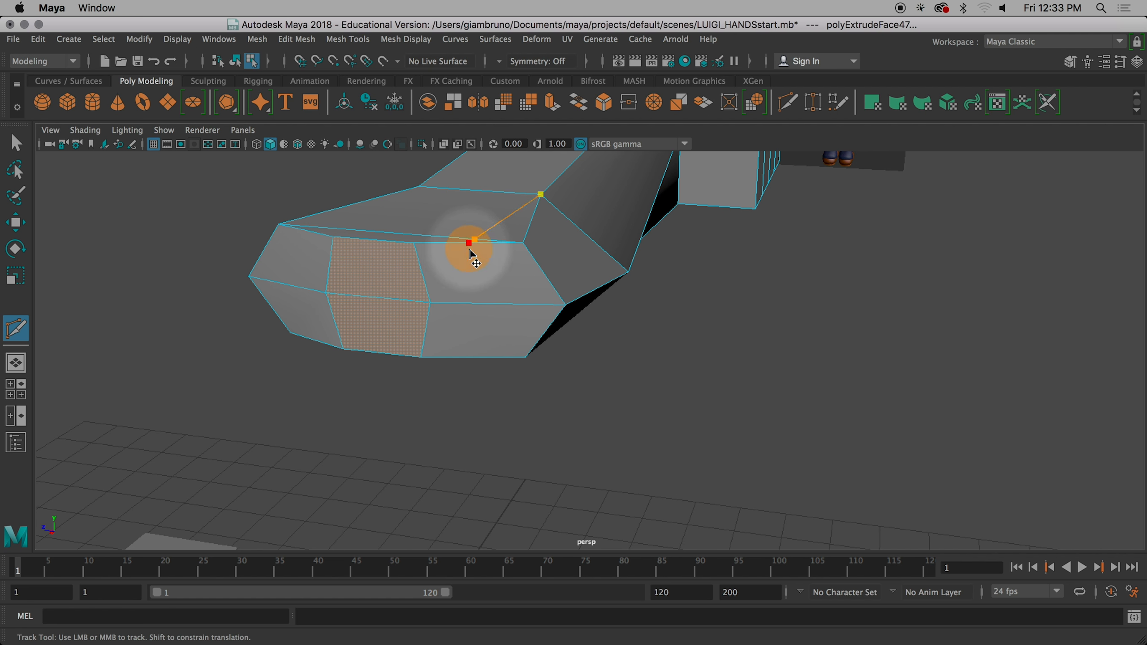
{"action": "left_click_drag", "start_coordinate": [498, 344], "coordinate": [531, 213], "text": "alt"}
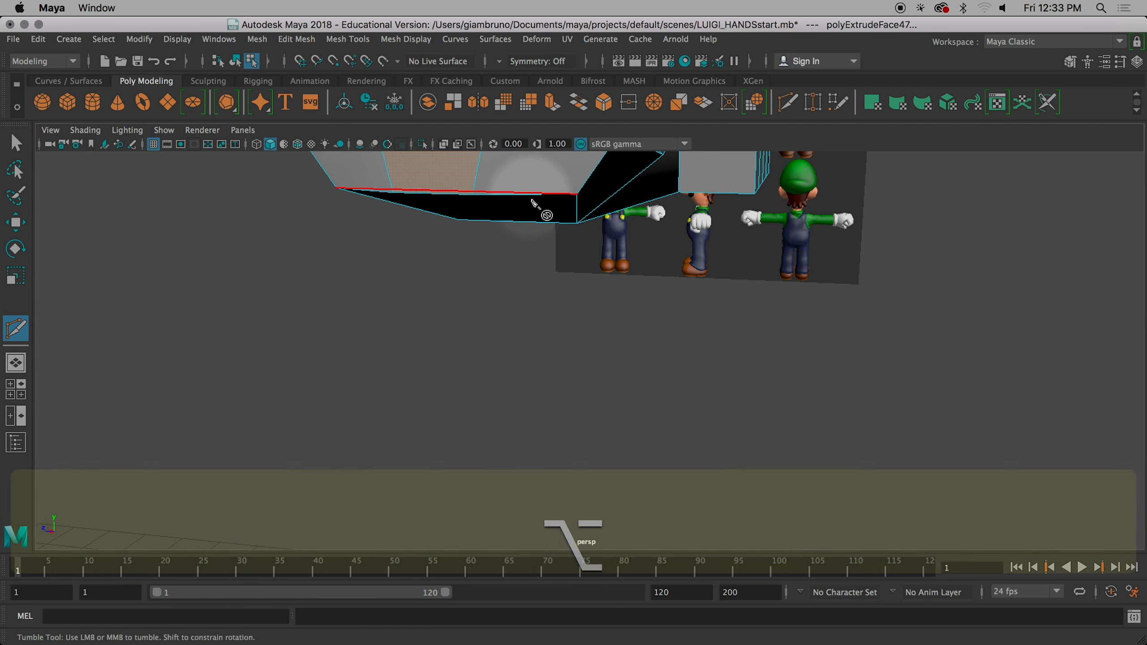
{"action": "middle_click_drag", "start_coordinate": [533, 205], "coordinate": [470, 337], "text": "alt"}
{"action": "left_click", "coordinate": [448, 341]}
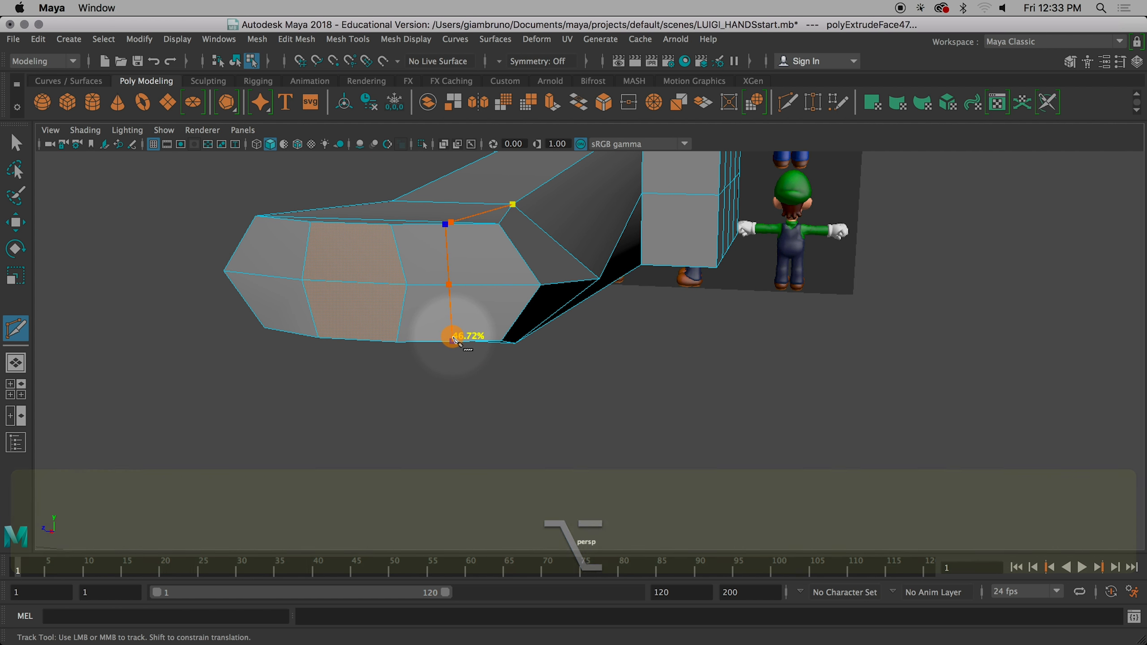
{"action": "left_click_drag", "start_coordinate": [451, 340], "coordinate": [460, 310], "text": "alt"}
{"action": "middle_click_drag", "start_coordinate": [461, 310], "coordinate": [507, 429], "text": "alt"}
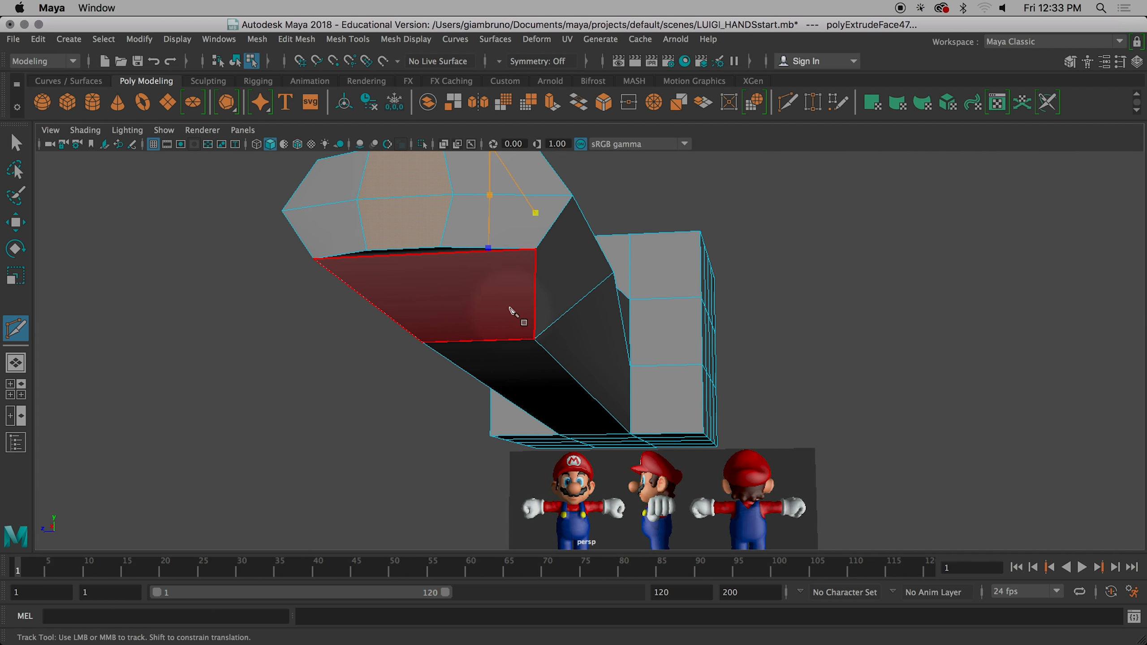
{"action": "left_click", "coordinate": [470, 259]}
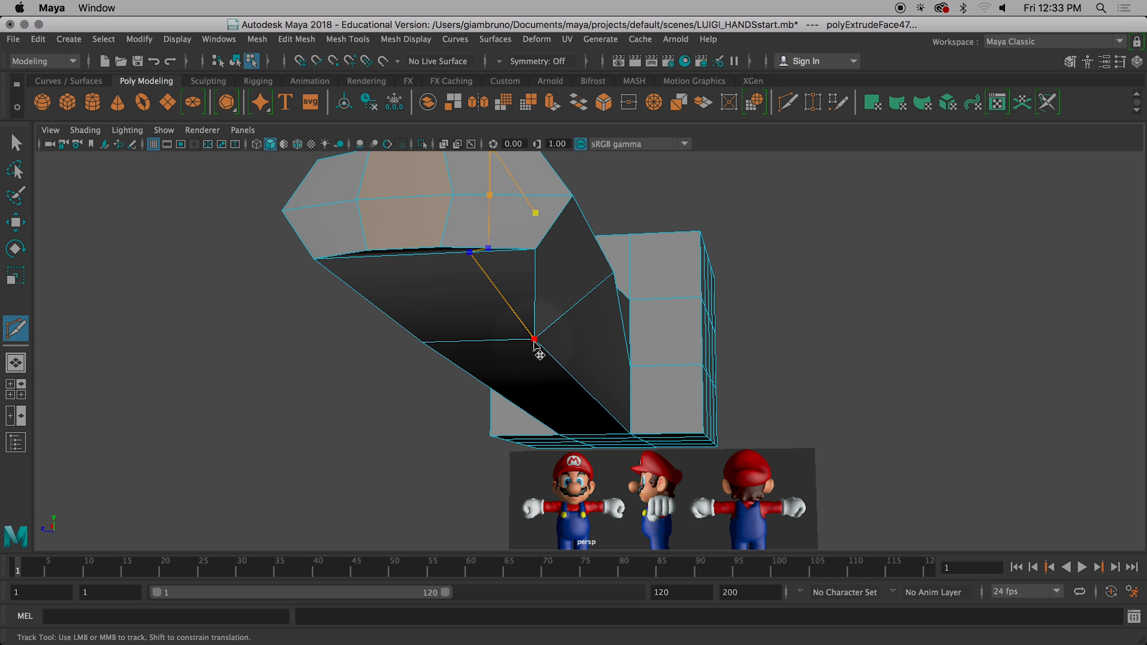
{"action": "key", "text": "Return"}
{"action": "left_click", "coordinate": [535, 254]}
{"action": "scroll", "coordinate": [526, 256], "scroll_direction": "up", "scroll_amount": 5}
{"action": "middle_click_drag", "start_coordinate": [525, 255], "coordinate": [567, 345], "text": "alt"}
{"action": "key", "text": "q"}
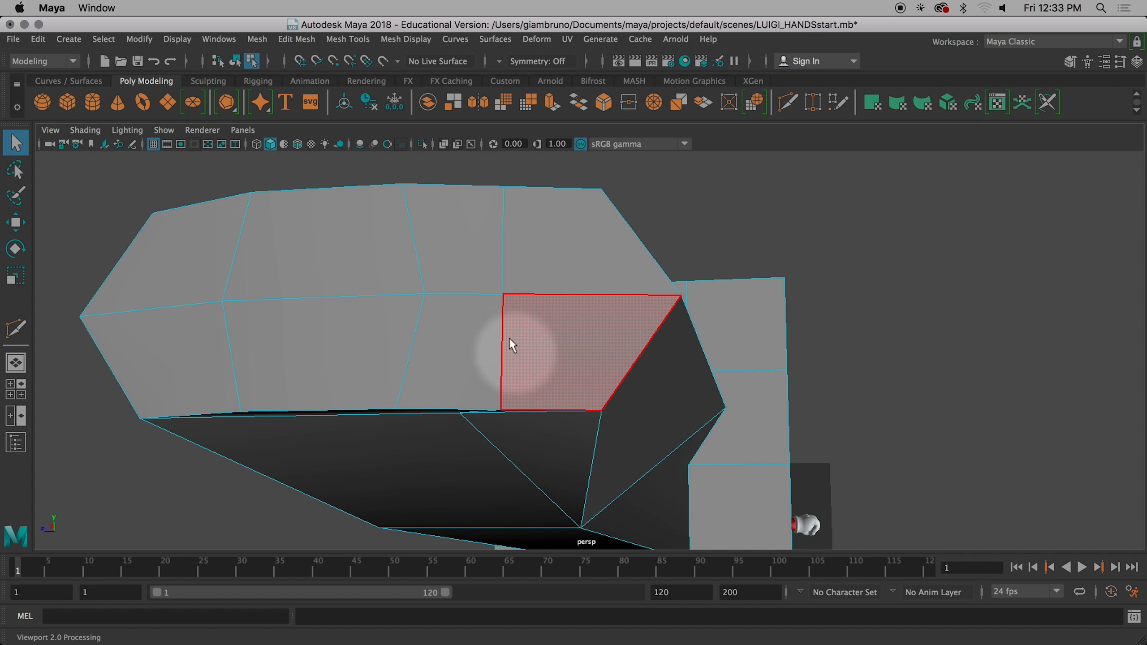
Step: Examine the practice cube's extruded tip and the added cuts from below, the front and above
{"action": "scroll", "coordinate": [346, 289], "scroll_direction": "down", "scroll_amount": 3}
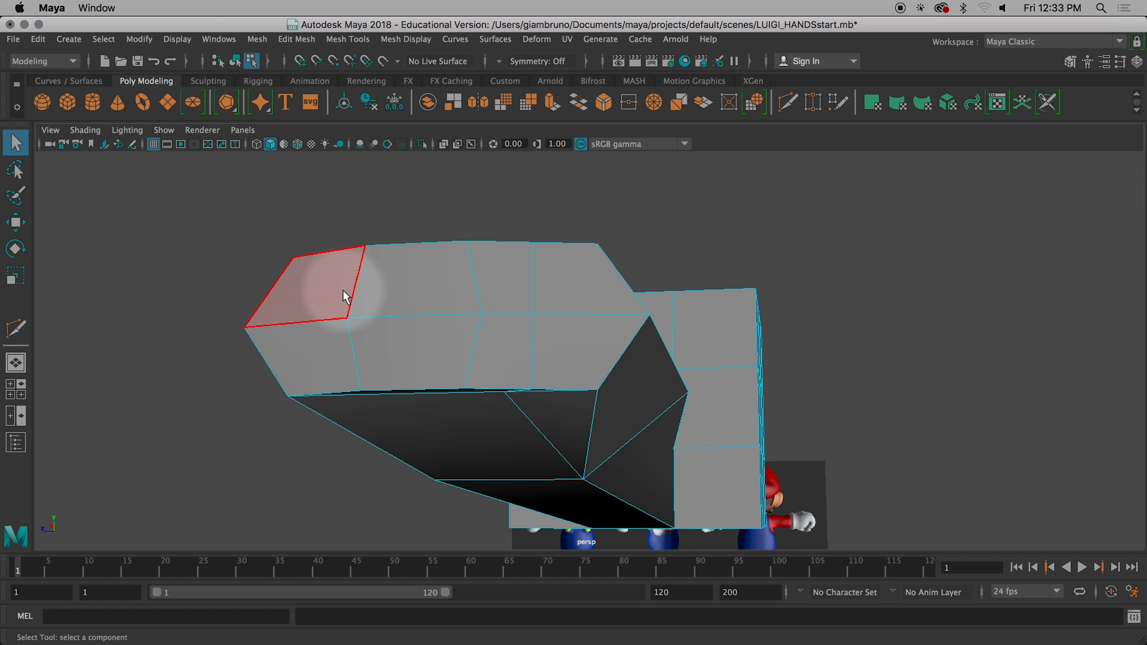
{"action": "scroll", "coordinate": [345, 291], "scroll_direction": "down", "scroll_amount": 2}
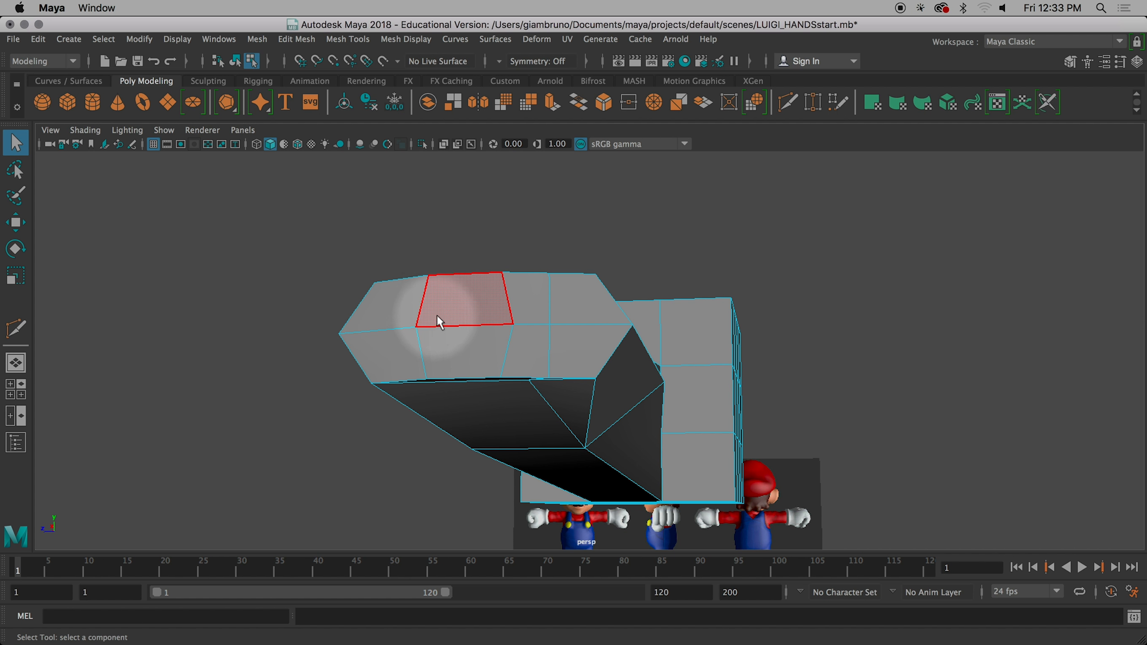
{"action": "scroll", "coordinate": [444, 316], "scroll_direction": "down", "scroll_amount": 3}
{"action": "scroll", "coordinate": [511, 352], "scroll_direction": "up", "scroll_amount": 3}
{"action": "left_click_drag", "start_coordinate": [509, 352], "coordinate": [573, 443], "text": "alt"}
{"action": "scroll", "coordinate": [585, 435], "scroll_direction": "down", "scroll_amount": 3}
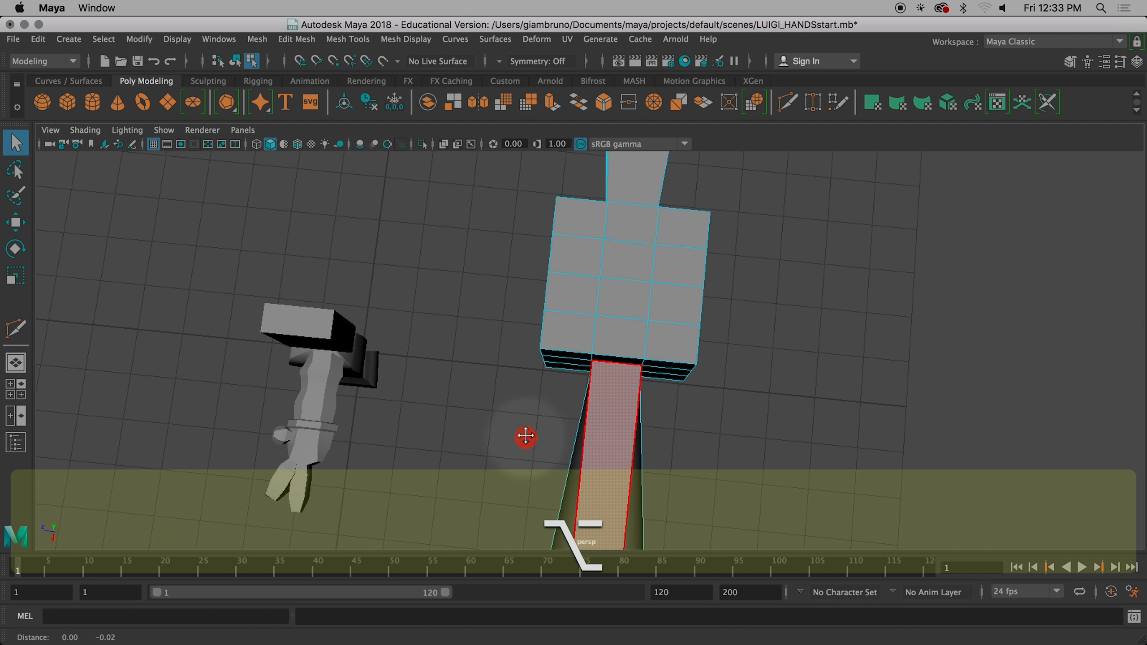
{"action": "middle_click_drag", "start_coordinate": [525, 436], "coordinate": [482, 339], "text": "alt"}
{"action": "scroll", "coordinate": [451, 411], "scroll_direction": "up", "scroll_amount": 3}
{"action": "scroll", "coordinate": [450, 411], "scroll_direction": "up", "scroll_amount": 1}
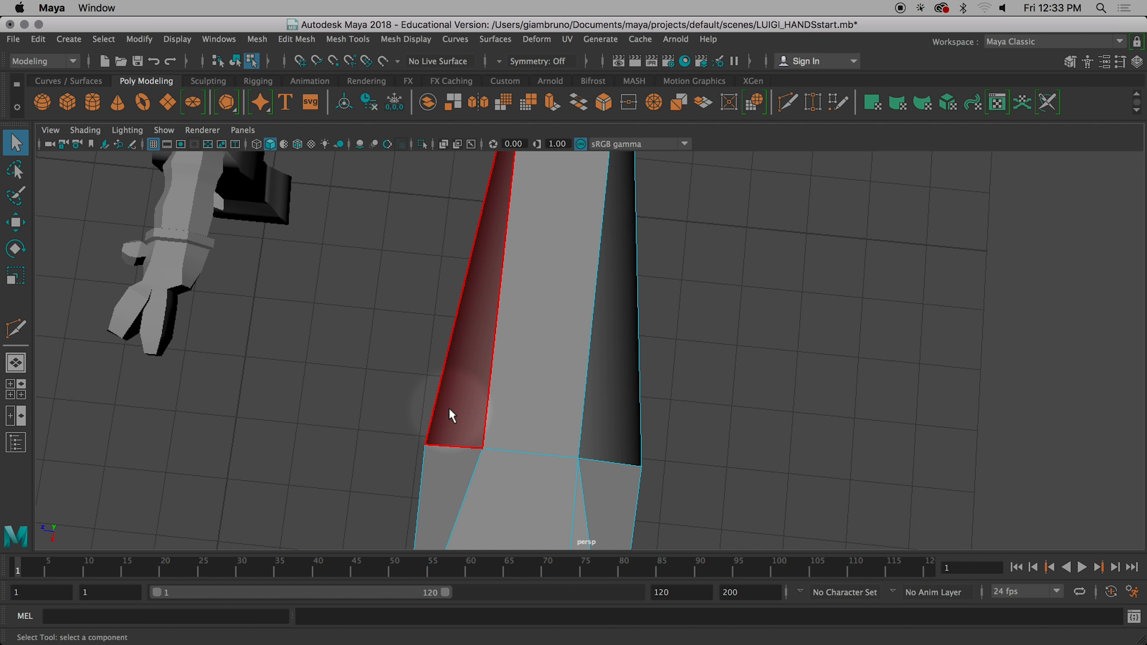
{"action": "left_click_drag", "start_coordinate": [439, 334], "coordinate": [443, 344], "text": "alt"}
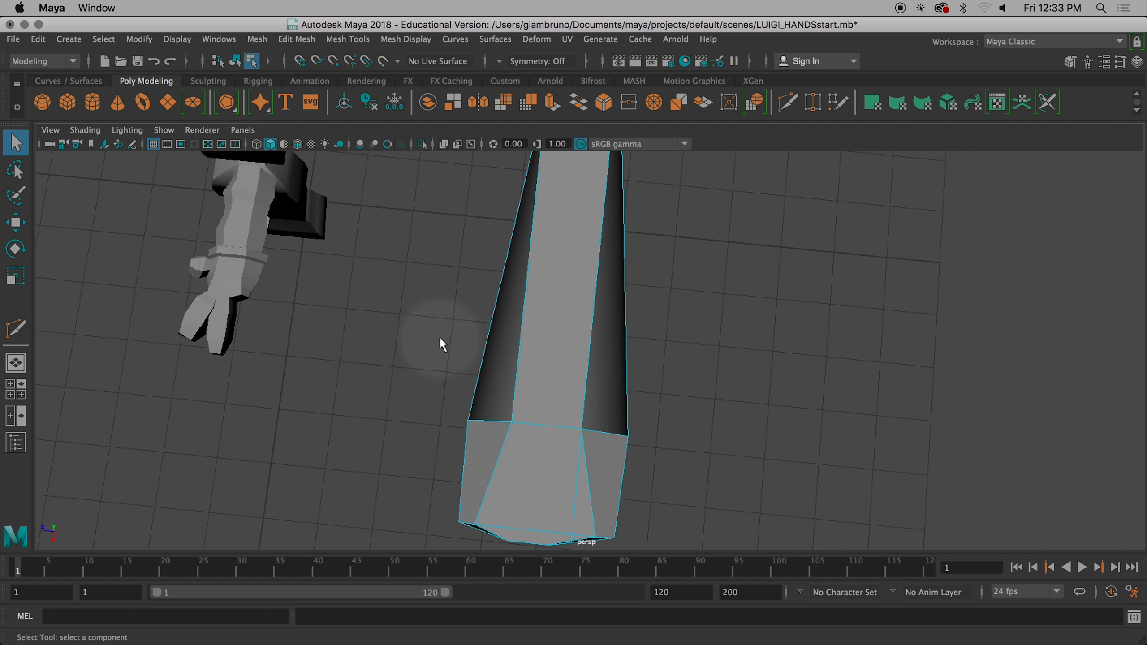
Step: Return to Luigi's hand and select the upper and lower end faces of the third finger base
{"action": "middle_click_drag", "start_coordinate": [353, 341], "coordinate": [580, 351], "text": "alt"}
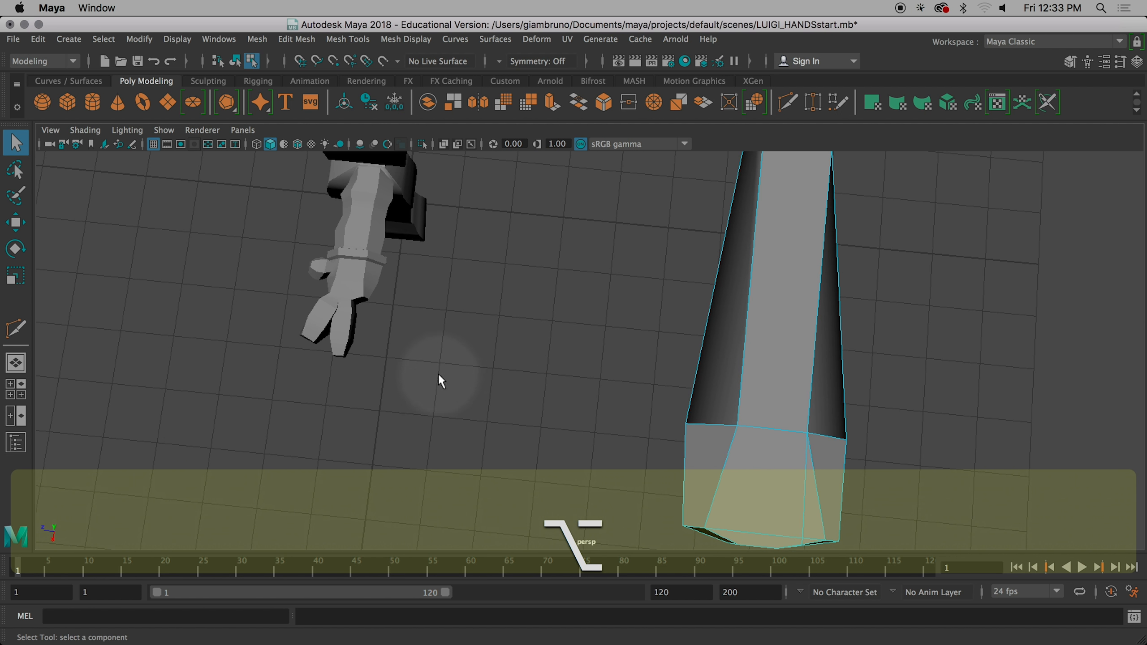
{"action": "scroll", "coordinate": [438, 374], "scroll_direction": "up", "scroll_amount": 5, "text": "alt"}
{"action": "left_click_drag", "start_coordinate": [438, 374], "coordinate": [395, 299], "text": "alt"}
{"action": "middle_click_drag", "start_coordinate": [443, 368], "coordinate": [698, 54], "text": "alt"}
{"action": "scroll", "coordinate": [601, 416], "scroll_direction": "down", "scroll_amount": 5, "text": "alt"}
{"action": "middle_click_drag", "start_coordinate": [591, 426], "coordinate": [676, 173], "text": "alt"}
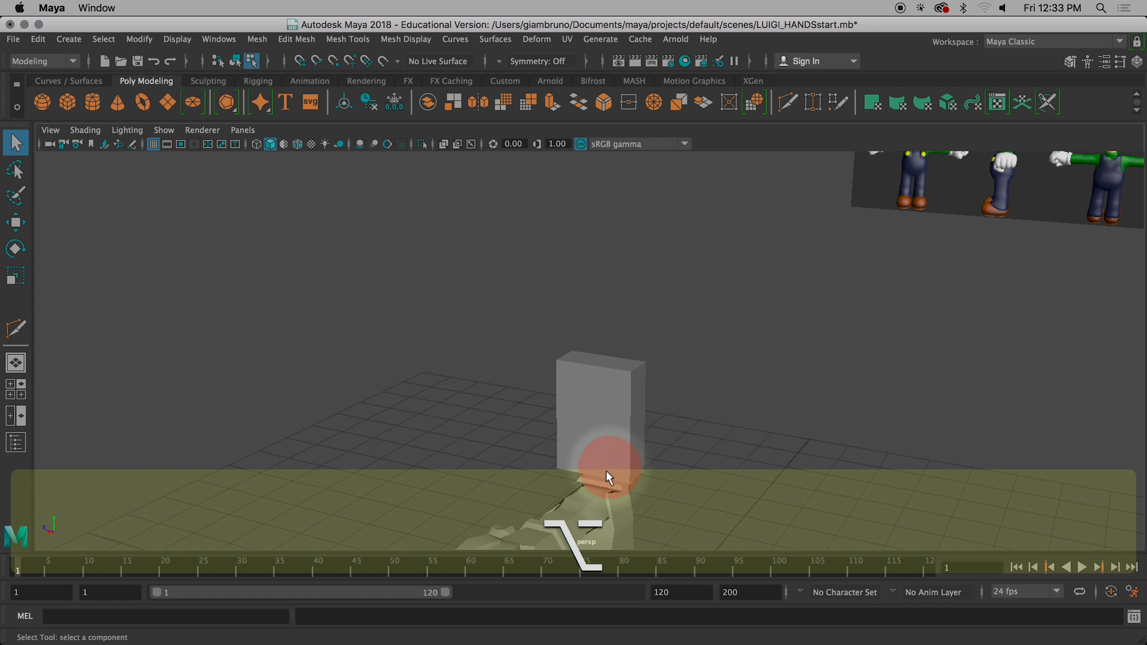
{"action": "middle_click_drag", "start_coordinate": [606, 470], "coordinate": [661, 257], "text": "alt"}
{"action": "scroll", "coordinate": [571, 422], "scroll_direction": "up", "scroll_amount": 8, "text": "alt"}
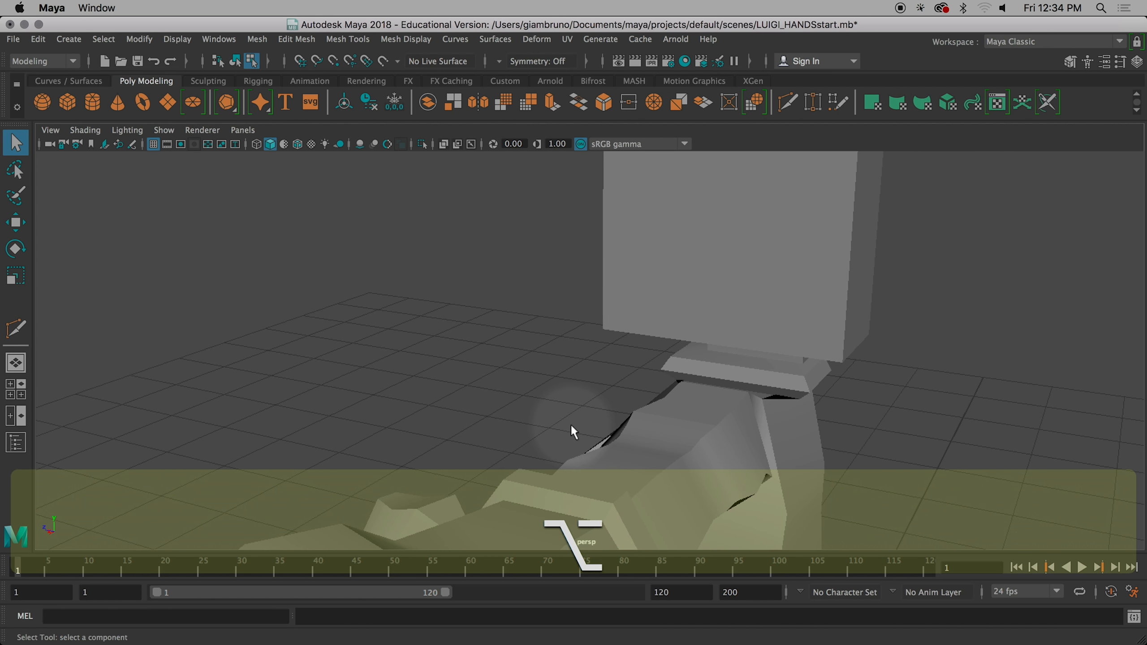
{"action": "scroll", "coordinate": [571, 424], "scroll_direction": "up", "scroll_amount": 5, "text": "alt"}
{"action": "middle_click_drag", "start_coordinate": [571, 424], "coordinate": [558, 144], "text": "alt"}
{"action": "scroll", "coordinate": [597, 328], "scroll_direction": "down", "scroll_amount": 7, "text": "alt"}
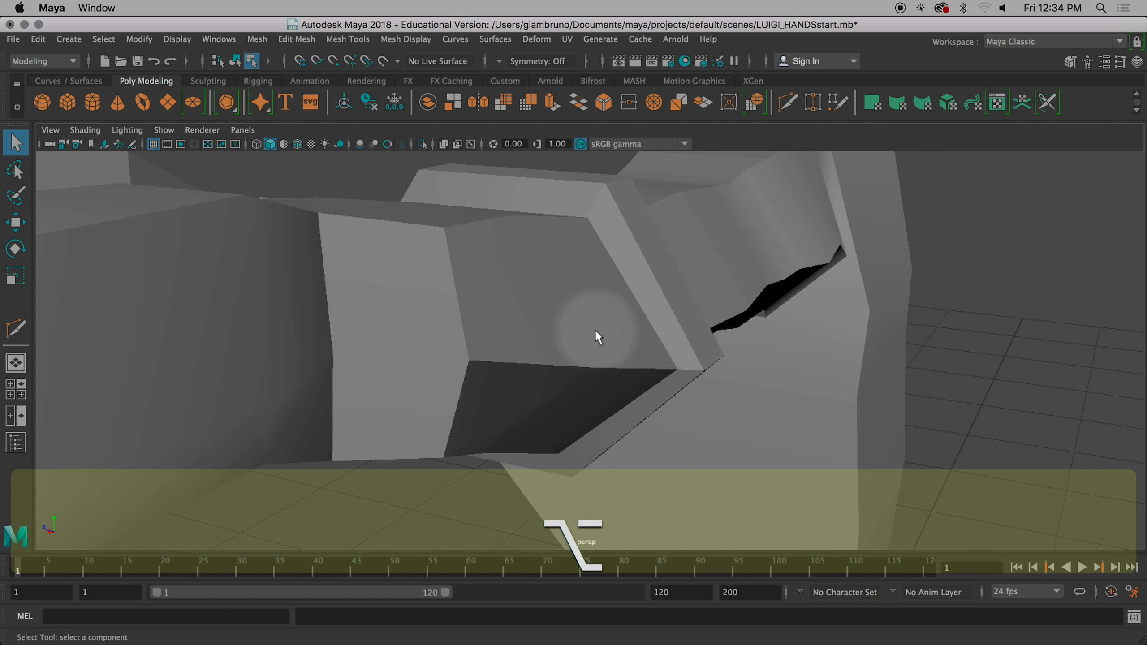
{"action": "scroll", "coordinate": [595, 329], "scroll_direction": "down", "scroll_amount": 3, "text": "alt"}
{"action": "left_click_drag", "start_coordinate": [446, 339], "coordinate": [454, 340], "text": "alt"}
{"action": "left_click", "coordinate": [434, 324]}
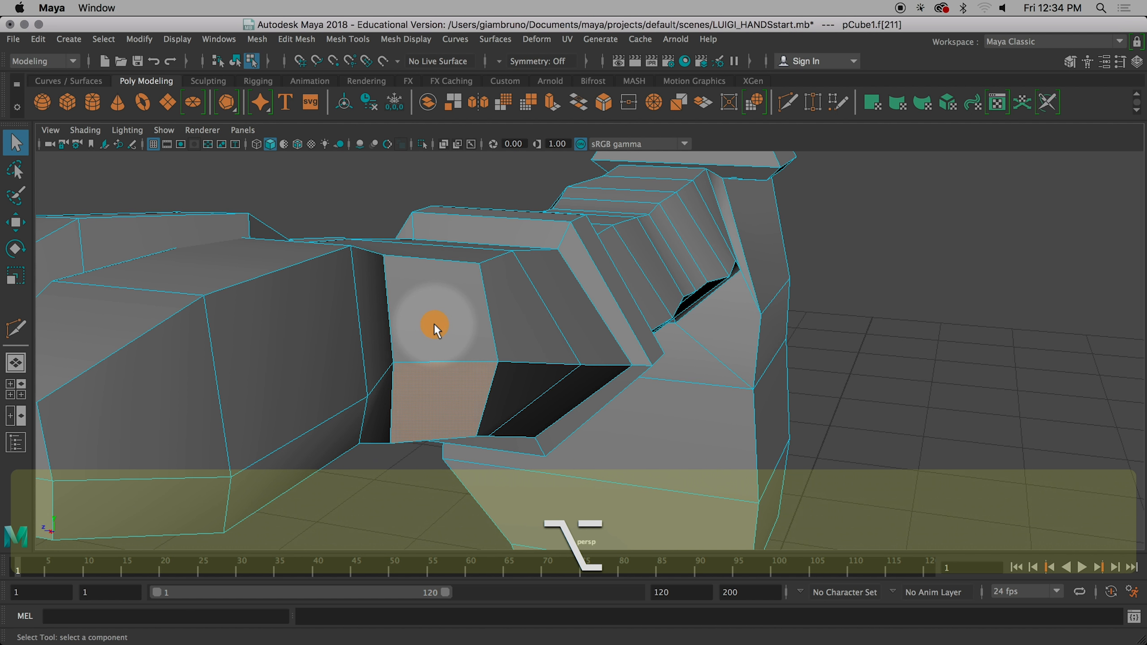
{"action": "left_click", "coordinate": [389, 354]}
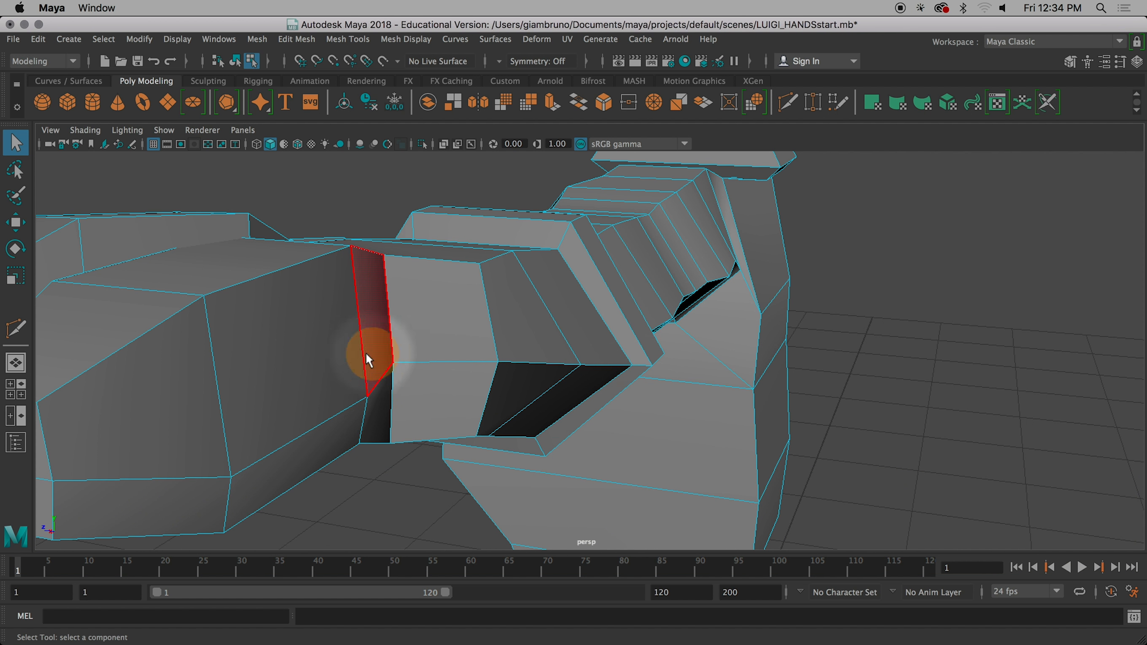
{"action": "left_click", "coordinate": [438, 336]}
{"action": "left_click", "coordinate": [445, 405], "text": "shift"}
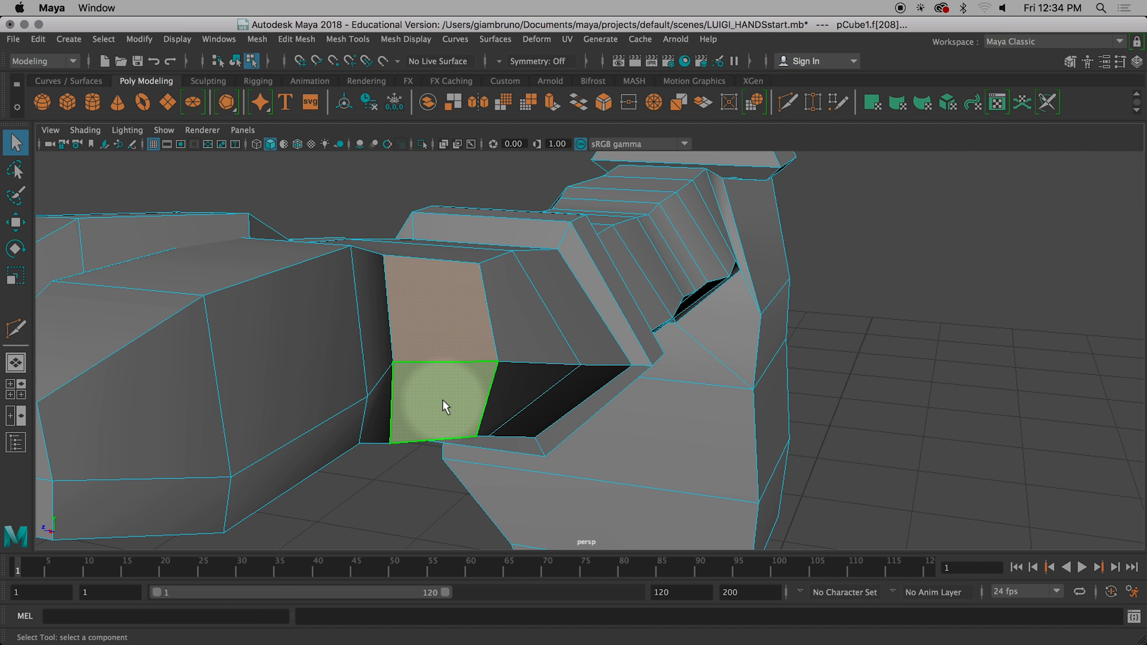
Step: Extrude the third finger base's two faces by a local Z of 0.133 and scale them up
{"action": "mouse_move", "coordinate": [443, 402]}
{"action": "left_mouse_down", "text": "alt"}
{"action": "mouse_move", "coordinate": [431, 445]}
{"action": "mouse_move", "coordinate": [463, 447]}
{"action": "mouse_move", "coordinate": [449, 461]}
{"action": "mouse_move", "coordinate": [487, 436]}
{"action": "mouse_move", "coordinate": [486, 367]}
{"action": "mouse_move", "coordinate": [447, 373]}
{"action": "left_mouse_up", "text": "alt"}
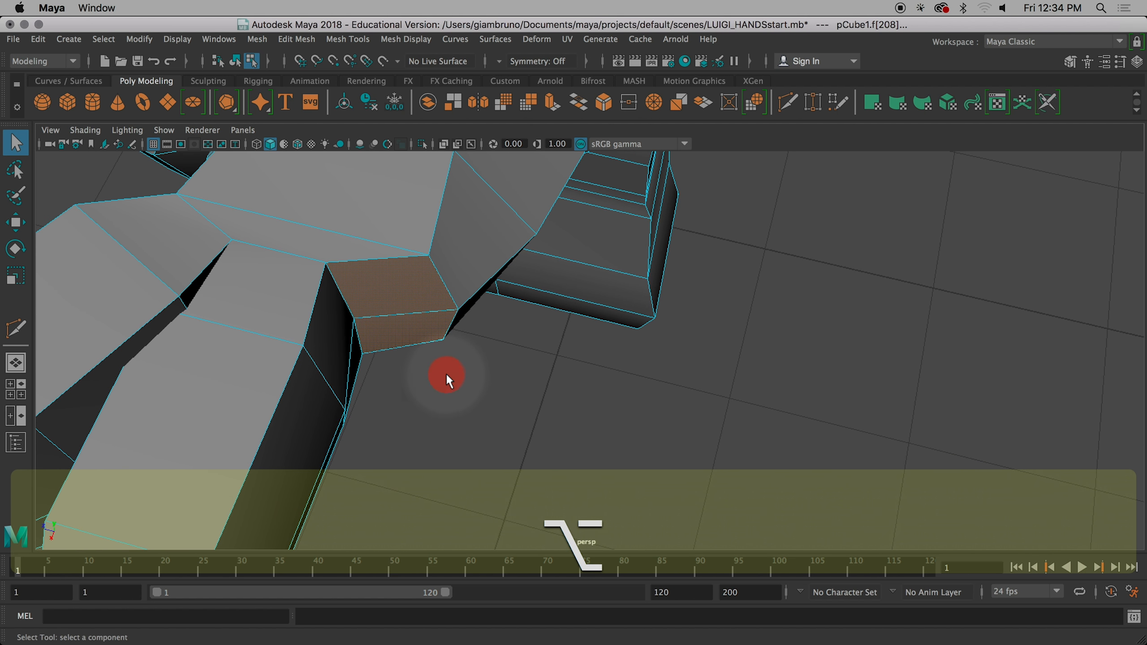
{"action": "key", "text": "super+e"}
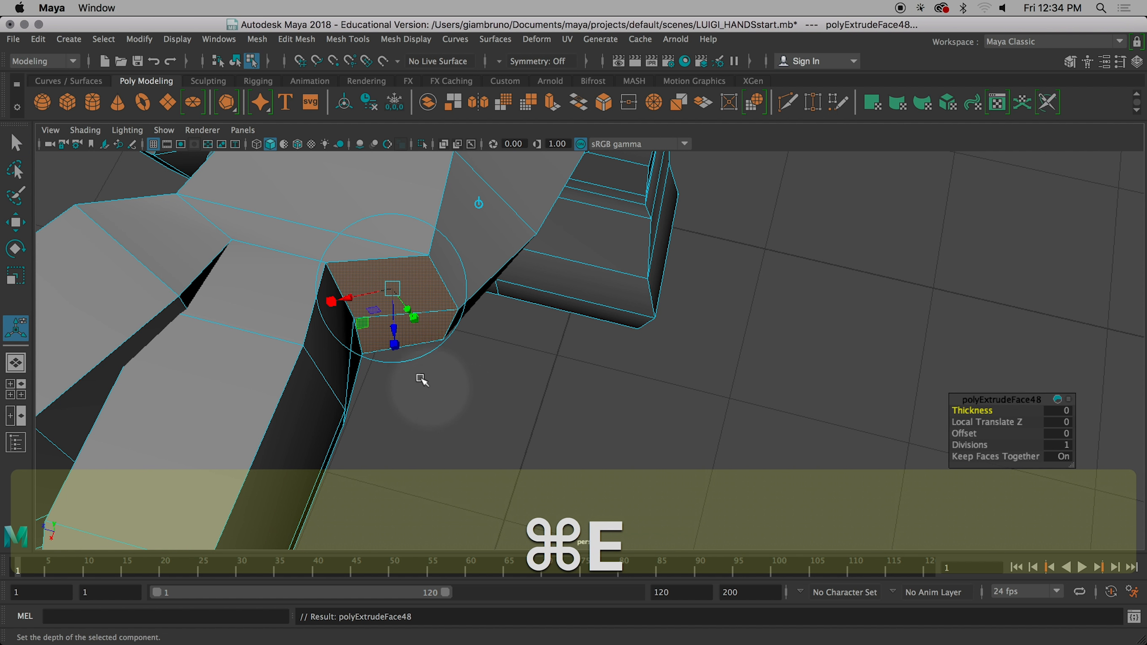
{"action": "left_click_drag", "start_coordinate": [398, 335], "coordinate": [399, 397]}
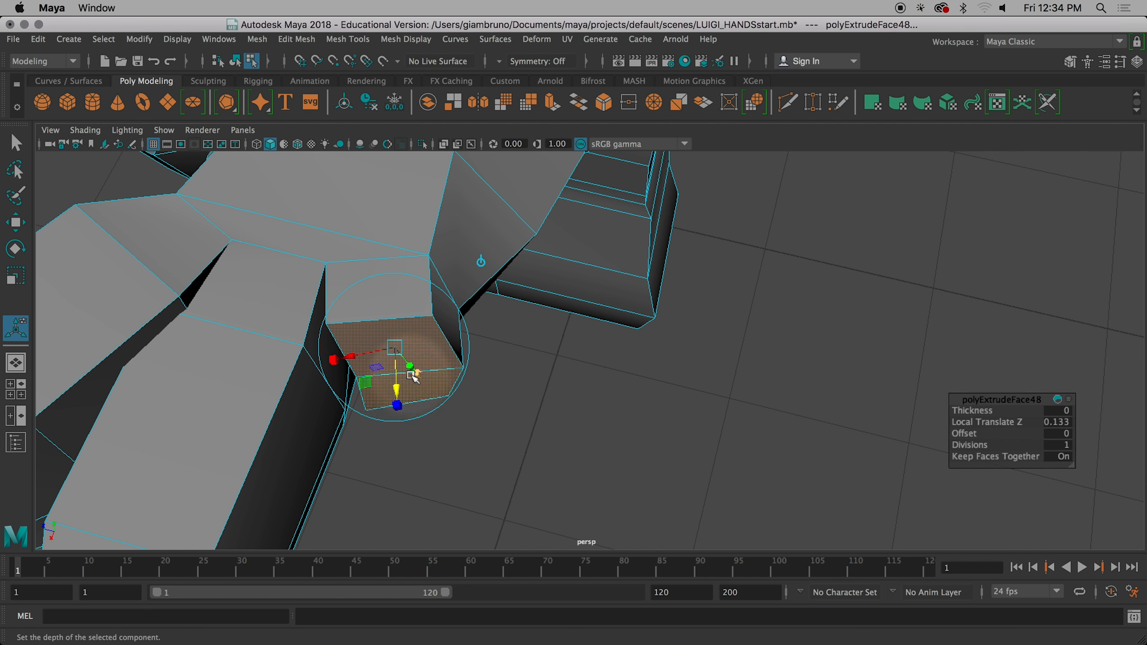
{"action": "left_click", "coordinate": [331, 361]}
{"action": "left_click_drag", "start_coordinate": [398, 348], "coordinate": [413, 379]}
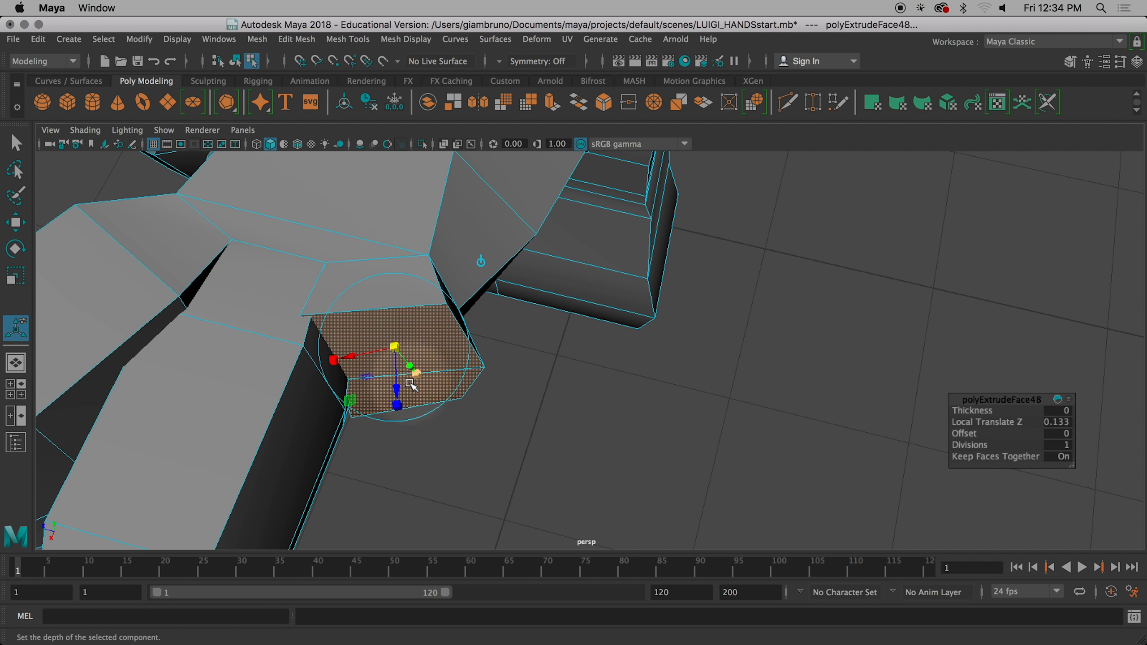
Step: Turn on the smooth mesh preview and lengthen the third finger's extrusion to a local Z of 0.204
{"action": "key", "text": "3"}
{"action": "left_click_drag", "start_coordinate": [421, 402], "coordinate": [361, 360], "text": "alt"}
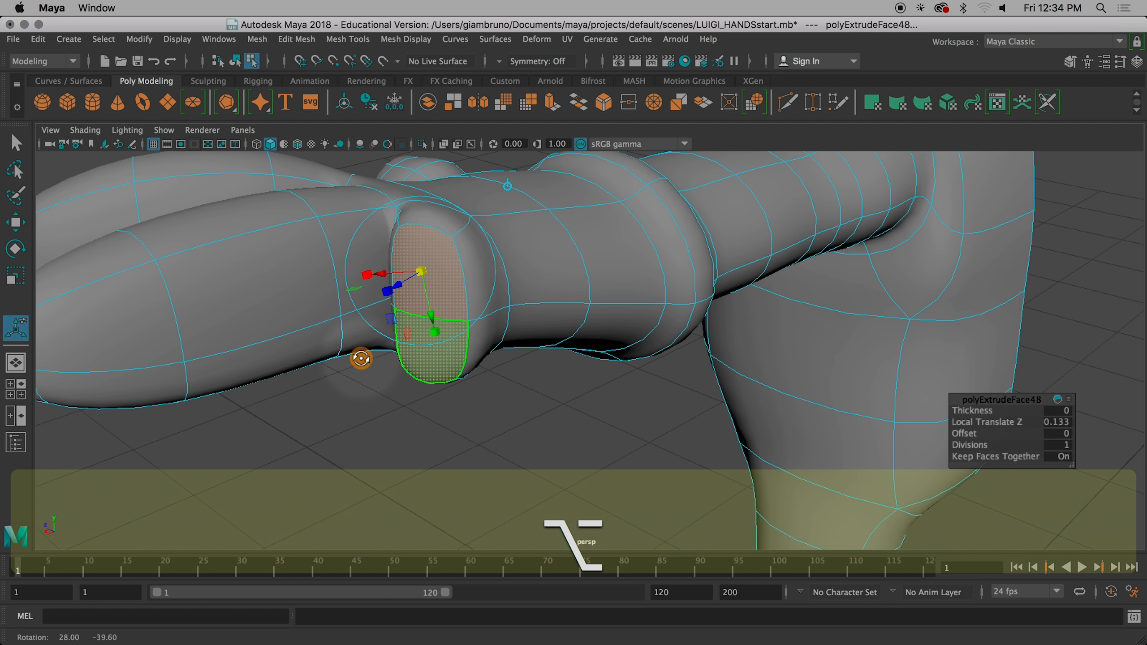
{"action": "left_click_drag", "start_coordinate": [398, 287], "coordinate": [387, 305]}
{"action": "left_click_drag", "start_coordinate": [467, 344], "coordinate": [470, 389], "text": "alt"}
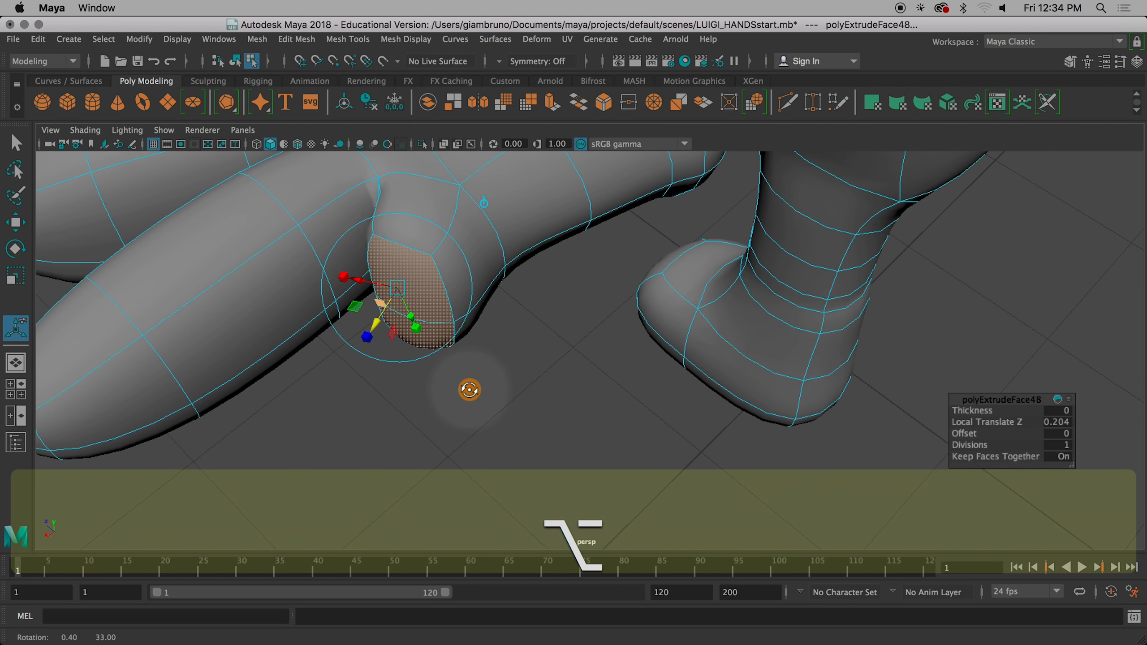
Step: Show all four views, lengthen the third finger's extrusion to a local Z of 0.307 and scale up its end faces
{"action": "key", "text": "space"}
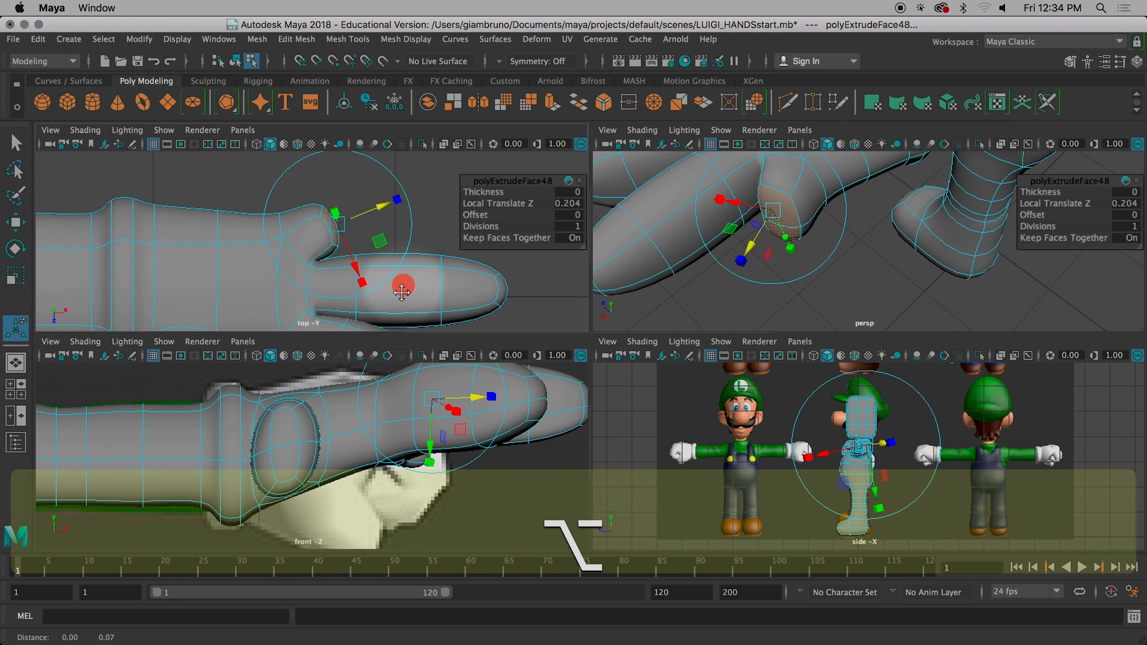
{"action": "middle_click_drag", "start_coordinate": [401, 293], "coordinate": [394, 337], "text": "alt"}
{"action": "left_click_drag", "start_coordinate": [374, 253], "coordinate": [399, 243]}
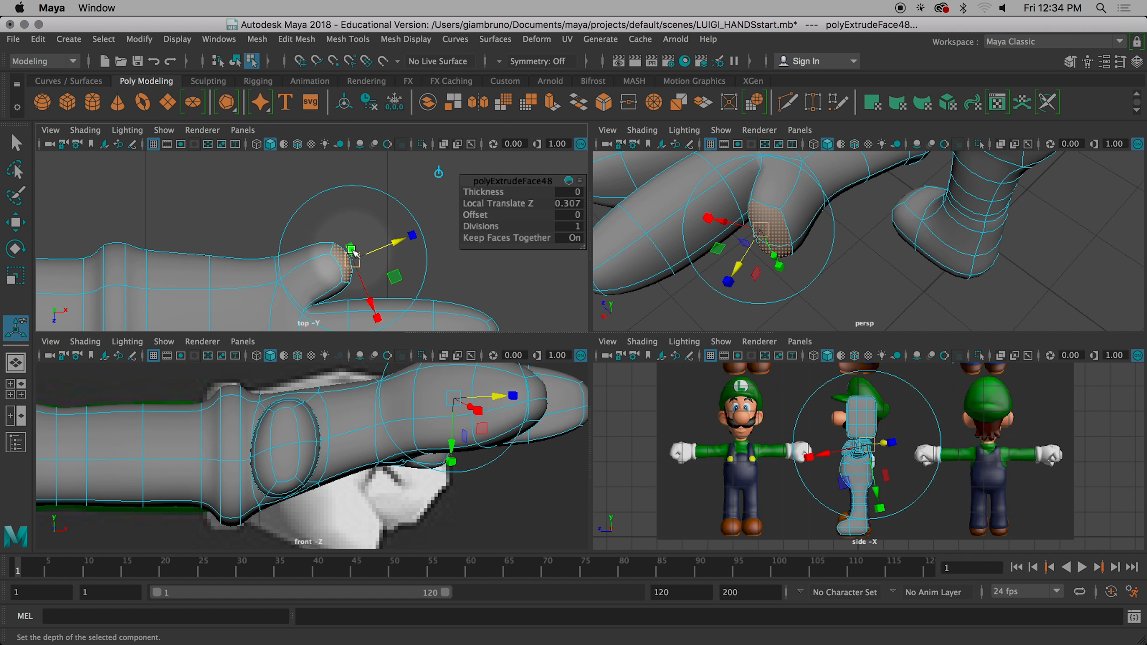
{"action": "left_click_drag", "start_coordinate": [353, 253], "coordinate": [364, 262]}
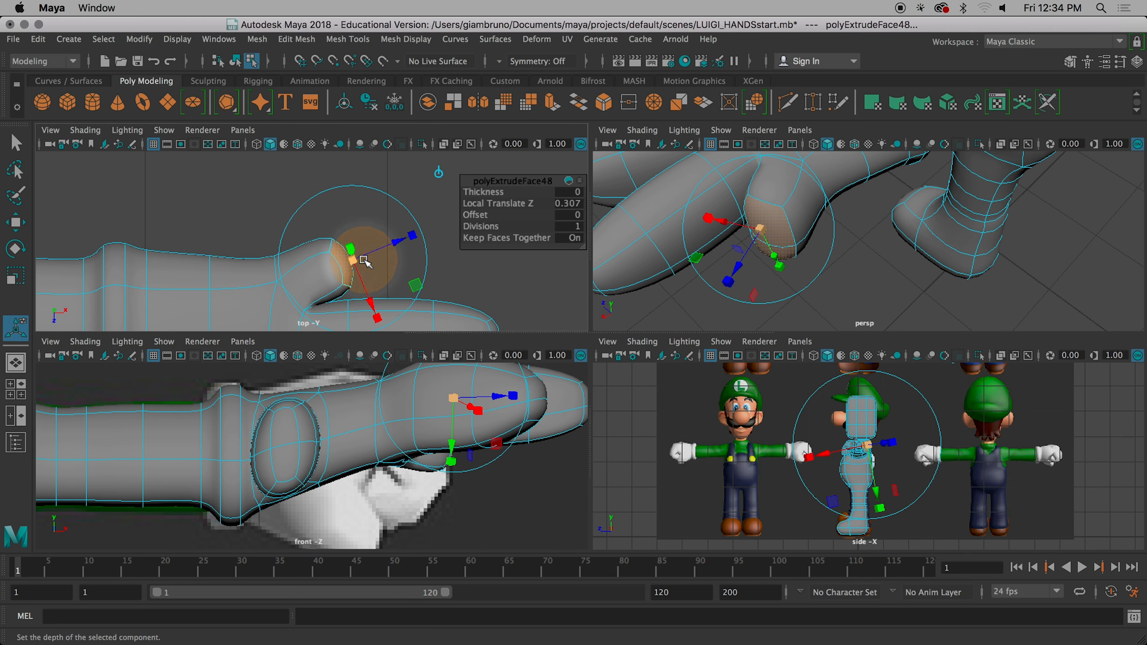
{"action": "middle_click_drag", "start_coordinate": [457, 276], "coordinate": [327, 246], "text": "alt"}
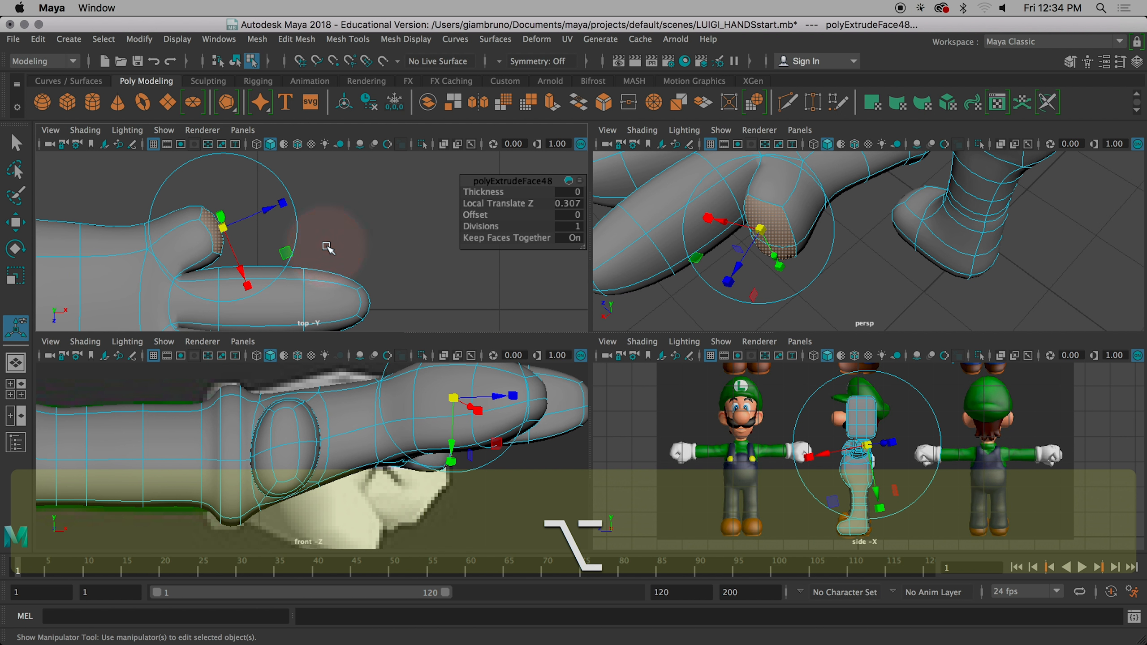
Step: Extrude the third finger's end faces outward twice more, the second time by a local Z of 0.265, and return to face selection
{"action": "key", "text": "super+e"}
{"action": "left_click_drag", "start_coordinate": [281, 205], "coordinate": [409, 162]}
{"action": "key", "text": "super+e"}
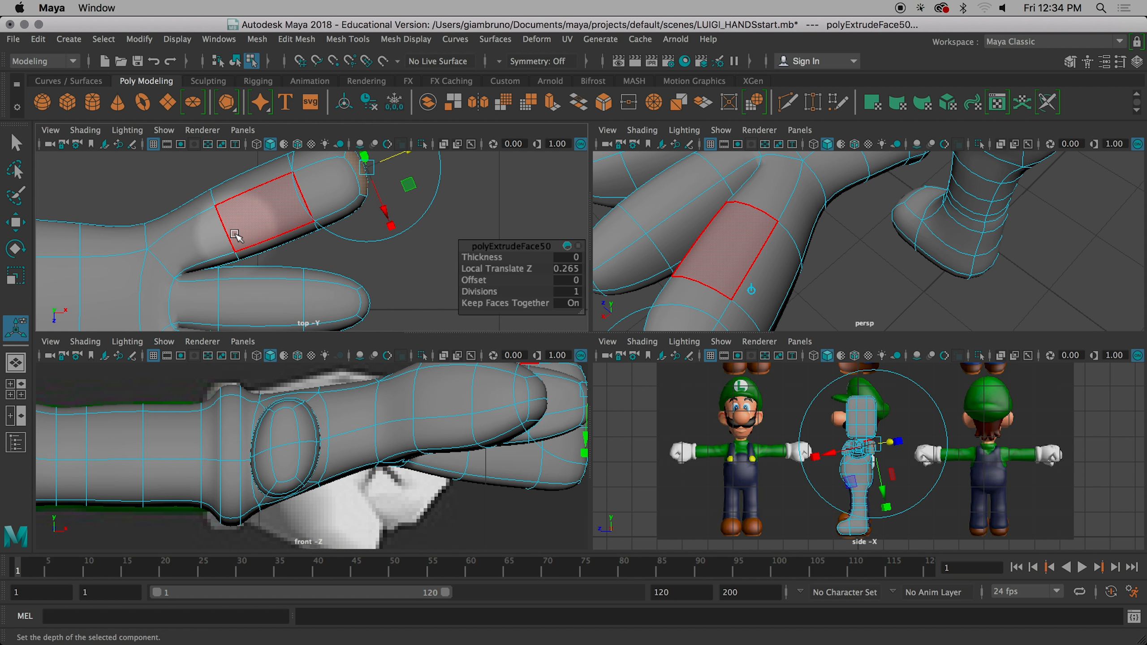
{"action": "right_click_drag", "start_coordinate": [233, 217], "coordinate": [234, 257]}
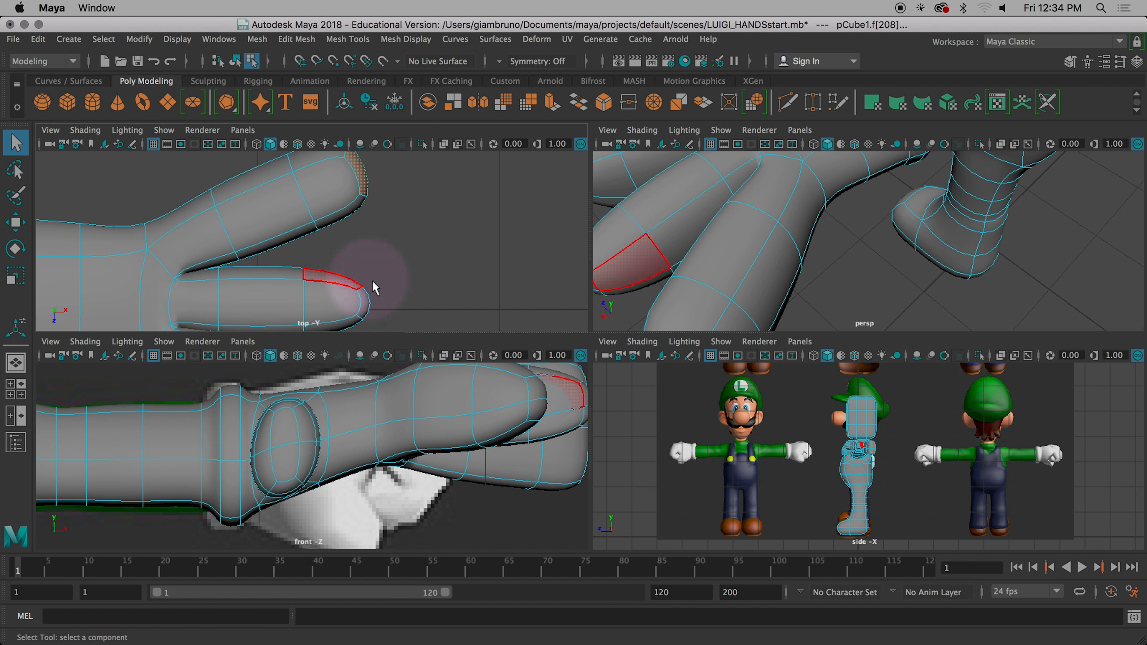
Step: Select the middle finger's two tip faces, then move them outward along X and raise them slightly
{"action": "scroll", "coordinate": [394, 294], "scroll_direction": "down", "scroll_amount": 10, "text": "alt"}
{"action": "scroll", "coordinate": [393, 292], "scroll_direction": "up", "scroll_amount": 8, "text": "alt"}
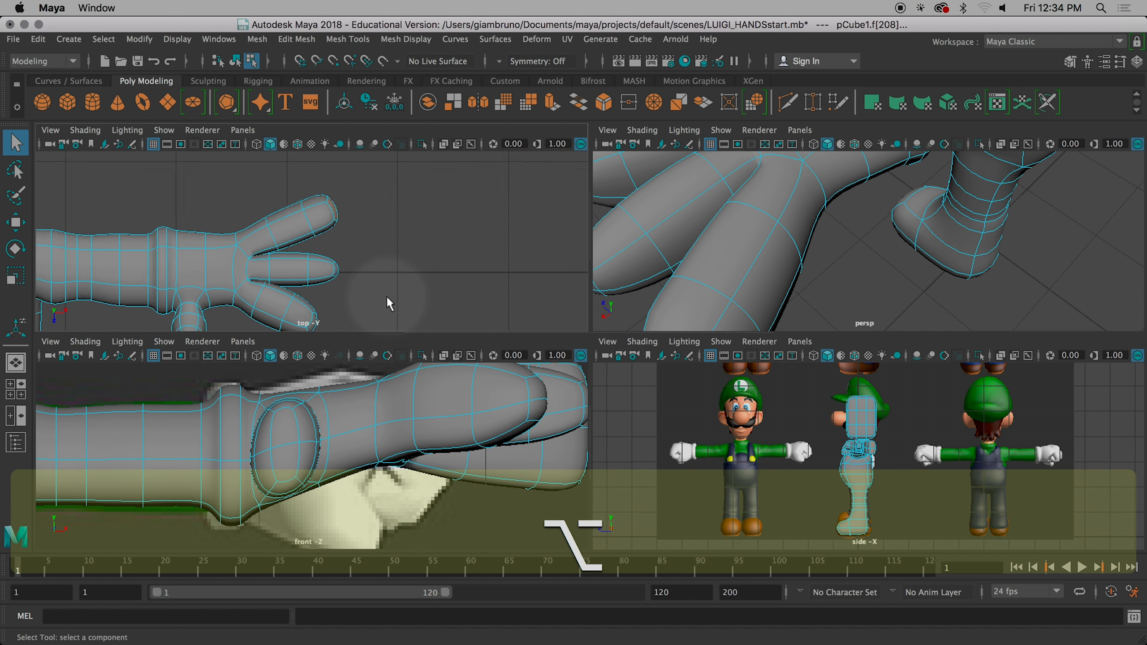
{"action": "left_click_drag", "start_coordinate": [784, 253], "coordinate": [825, 220], "text": "alt"}
{"action": "left_click", "coordinate": [728, 199]}
{"action": "left_click", "coordinate": [723, 209]}
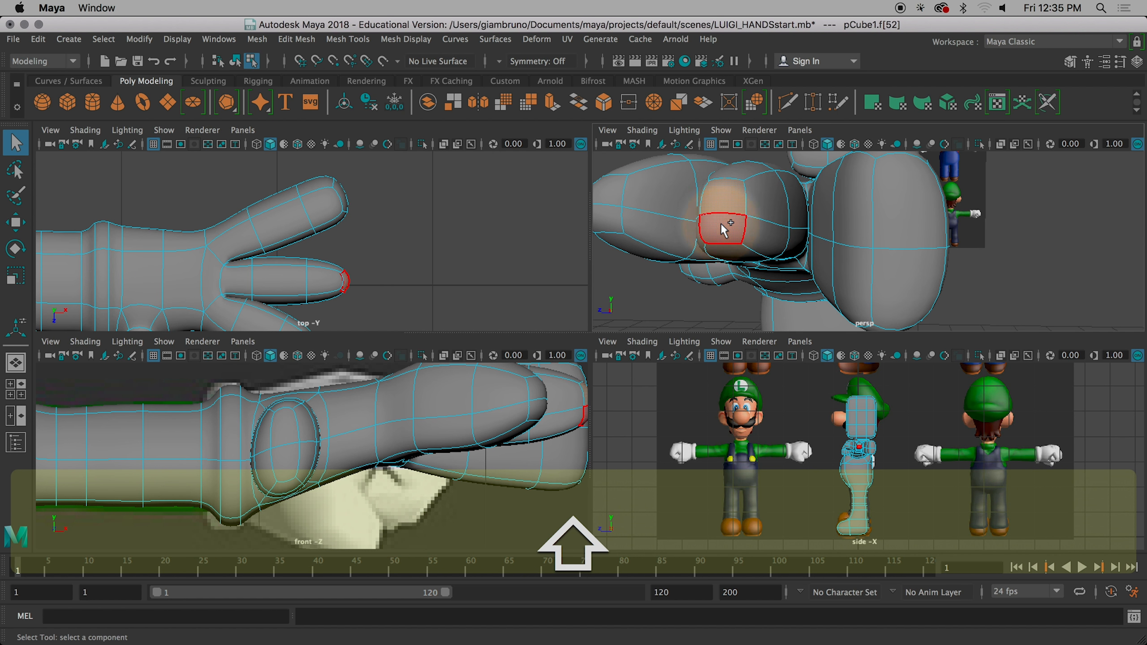
{"action": "key", "text": "w"}
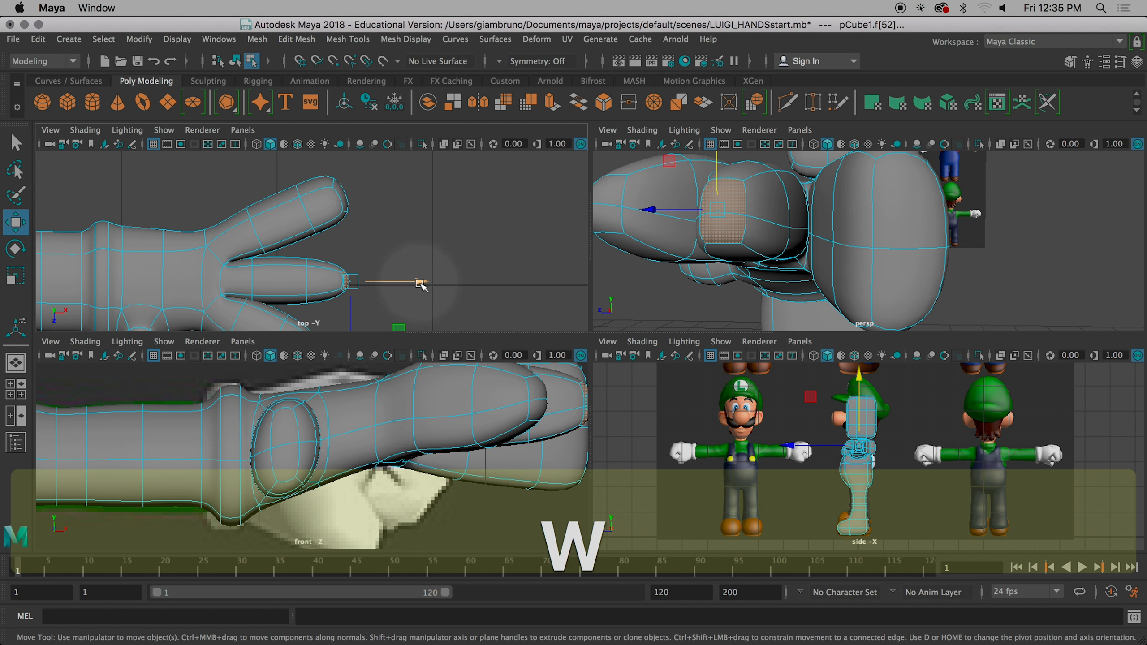
{"action": "left_click_drag", "start_coordinate": [422, 282], "coordinate": [443, 284]}
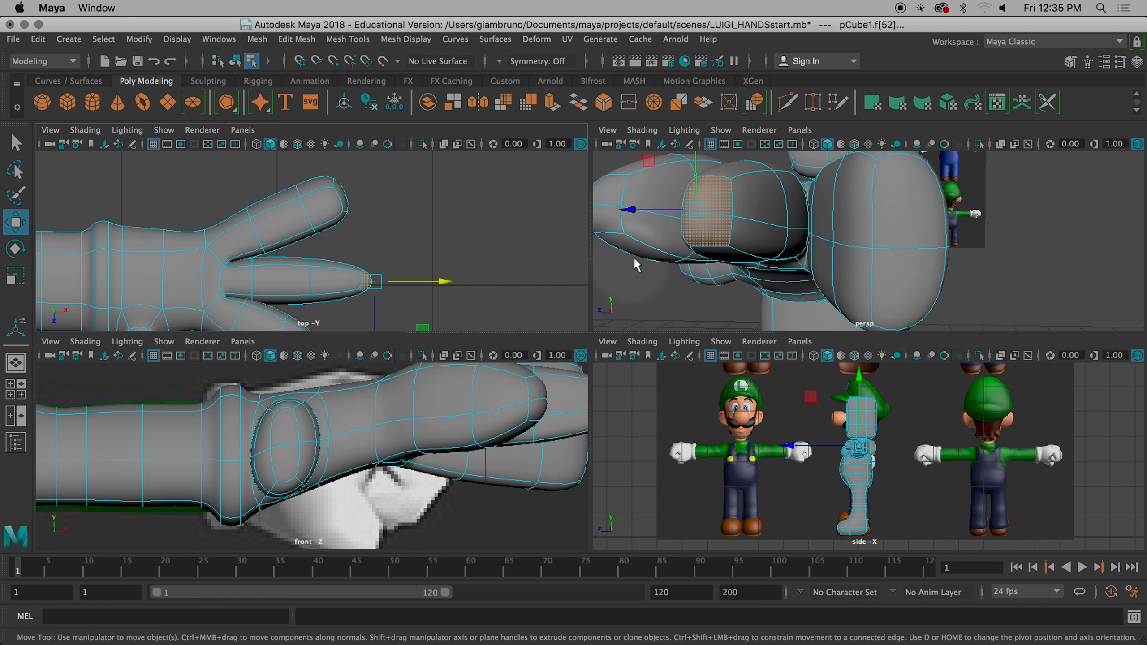
{"action": "left_click_drag", "start_coordinate": [700, 165], "coordinate": [695, 139]}
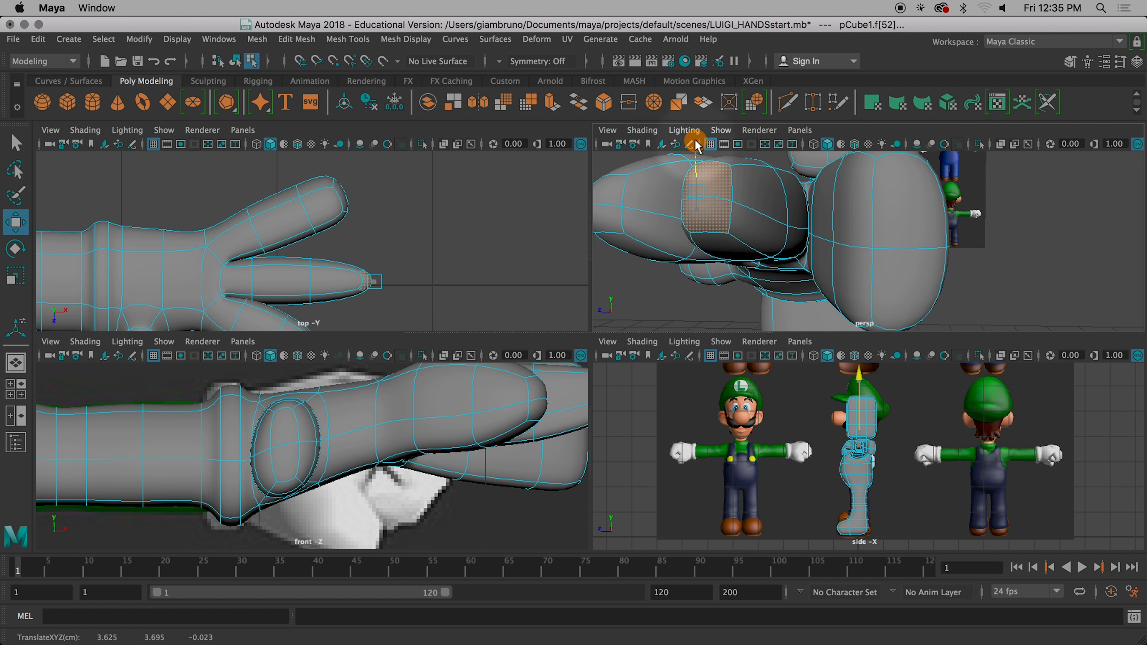
Step: Select the edge loop nearest the third finger's base, move it toward the palm and scale it down slightly
{"action": "middle_click_drag", "start_coordinate": [267, 233], "coordinate": [311, 277], "text": "alt"}
{"action": "scroll", "coordinate": [369, 210], "scroll_direction": "up", "scroll_amount": 4}
{"action": "scroll", "coordinate": [369, 210], "scroll_direction": "up", "scroll_amount": 4}
{"action": "right_click_drag", "start_coordinate": [339, 217], "coordinate": [339, 187]}
{"action": "left_click", "coordinate": [334, 226]}
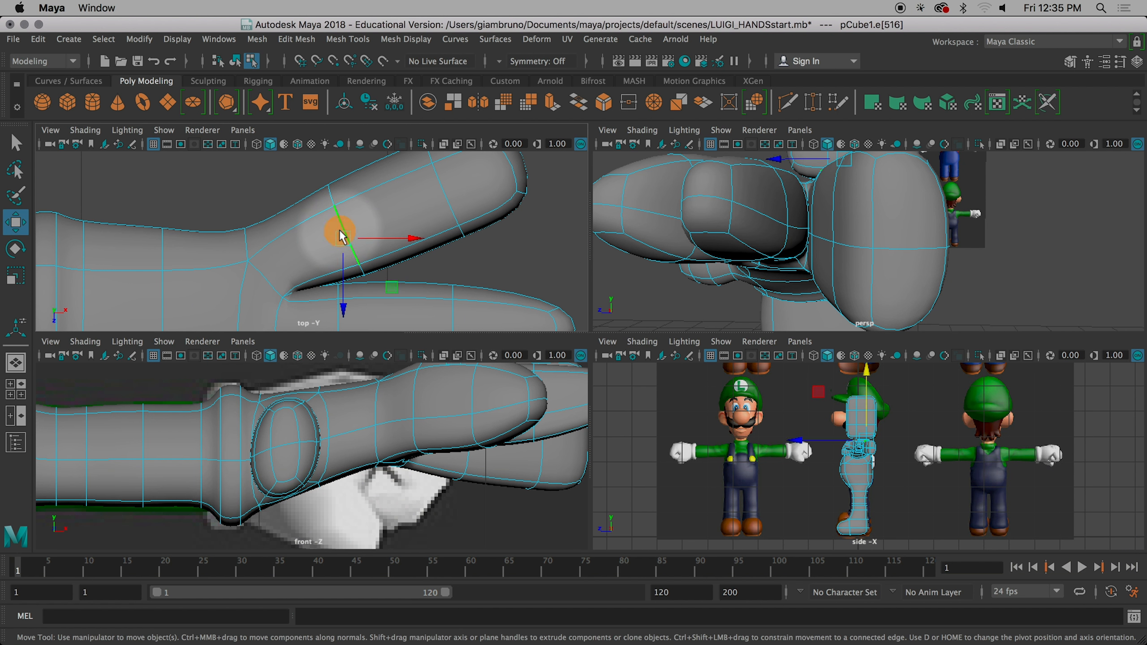
{"action": "left_click_drag", "start_coordinate": [341, 231], "coordinate": [366, 231]}
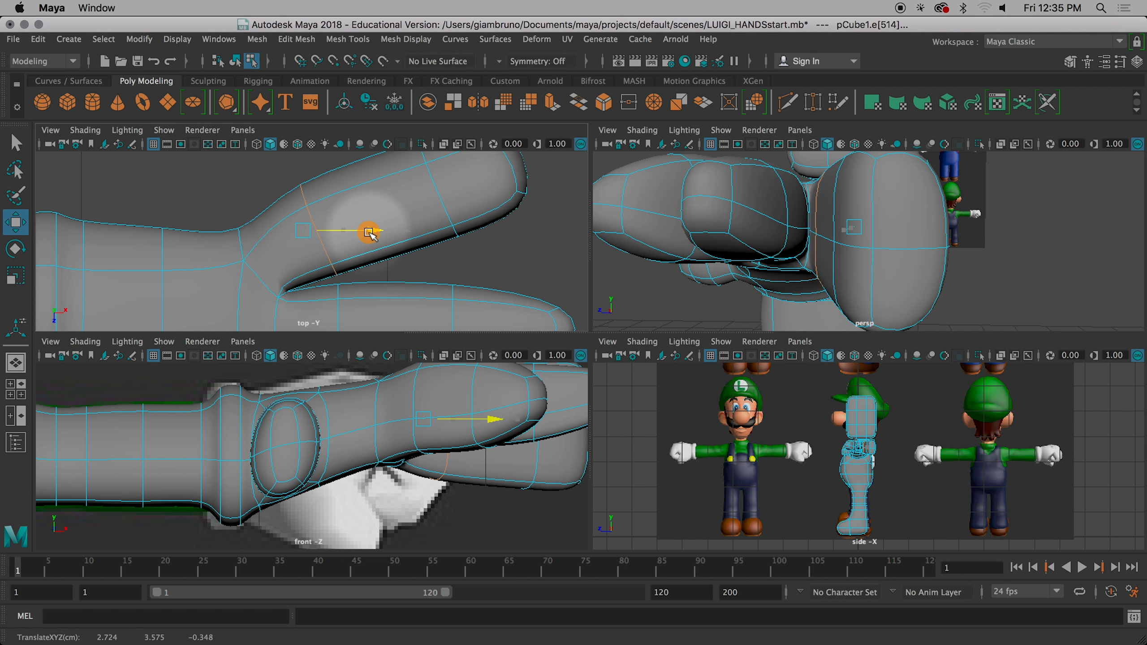
{"action": "left_click_drag", "start_coordinate": [303, 304], "coordinate": [304, 314]}
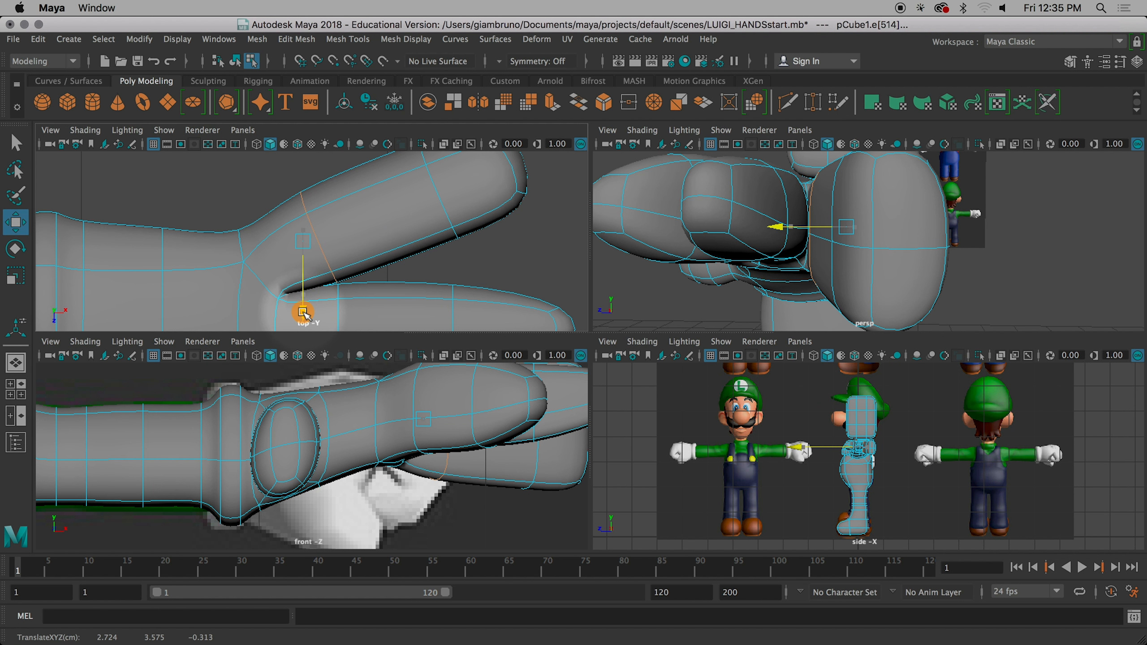
{"action": "key", "text": "r"}
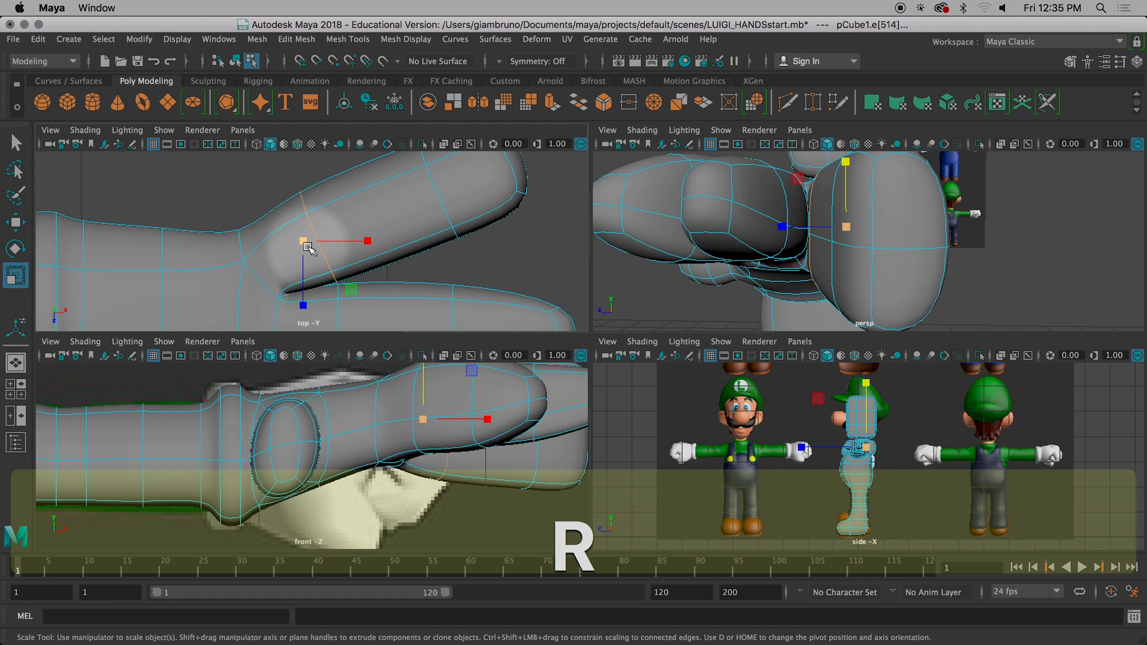
{"action": "left_click", "coordinate": [307, 248]}
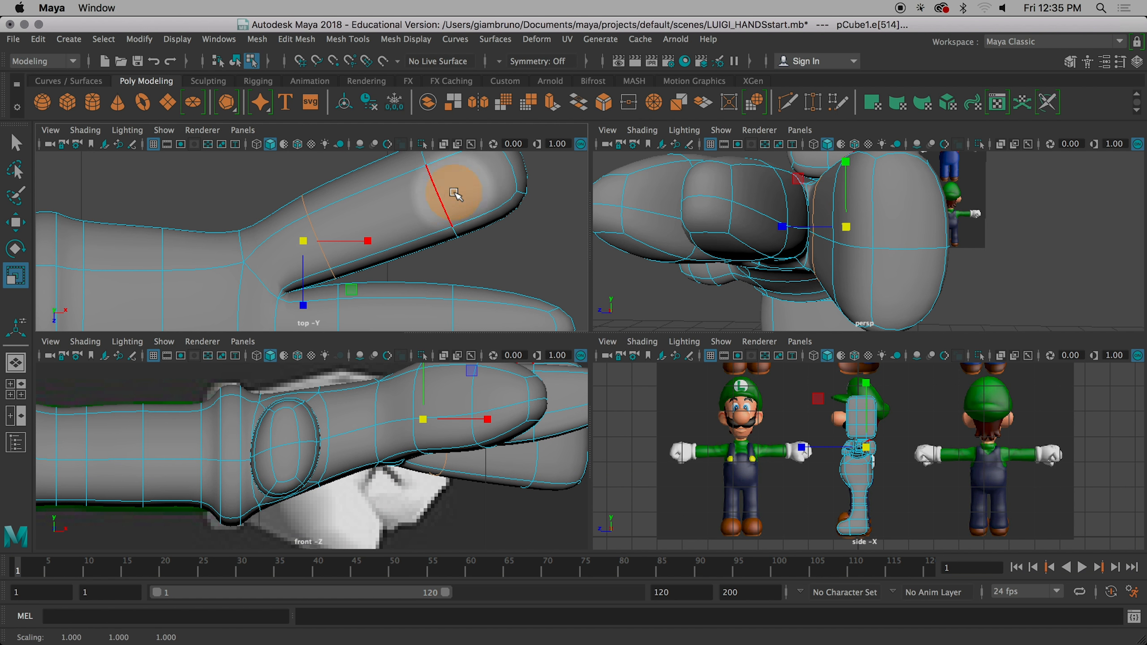
Step: Move the third finger's outer edge loop back toward the palm, realign it in Z and scale it down slightly
{"action": "left_click", "coordinate": [446, 196]}
{"action": "key", "text": "w"}
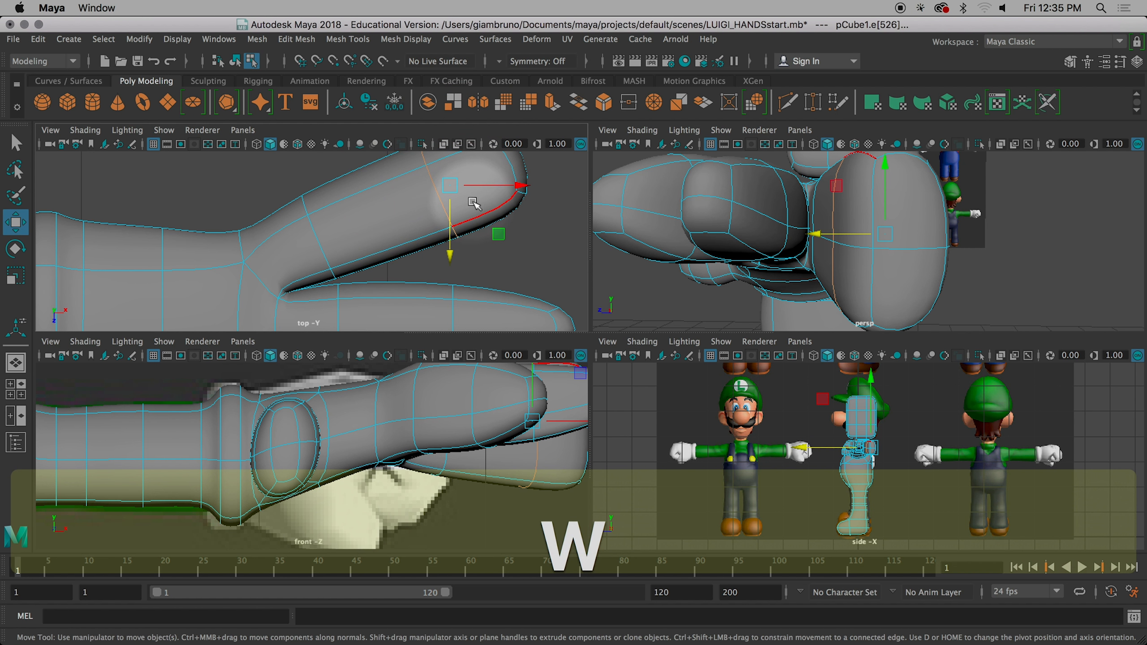
{"action": "left_click", "coordinate": [515, 186]}
{"action": "left_click", "coordinate": [395, 257]}
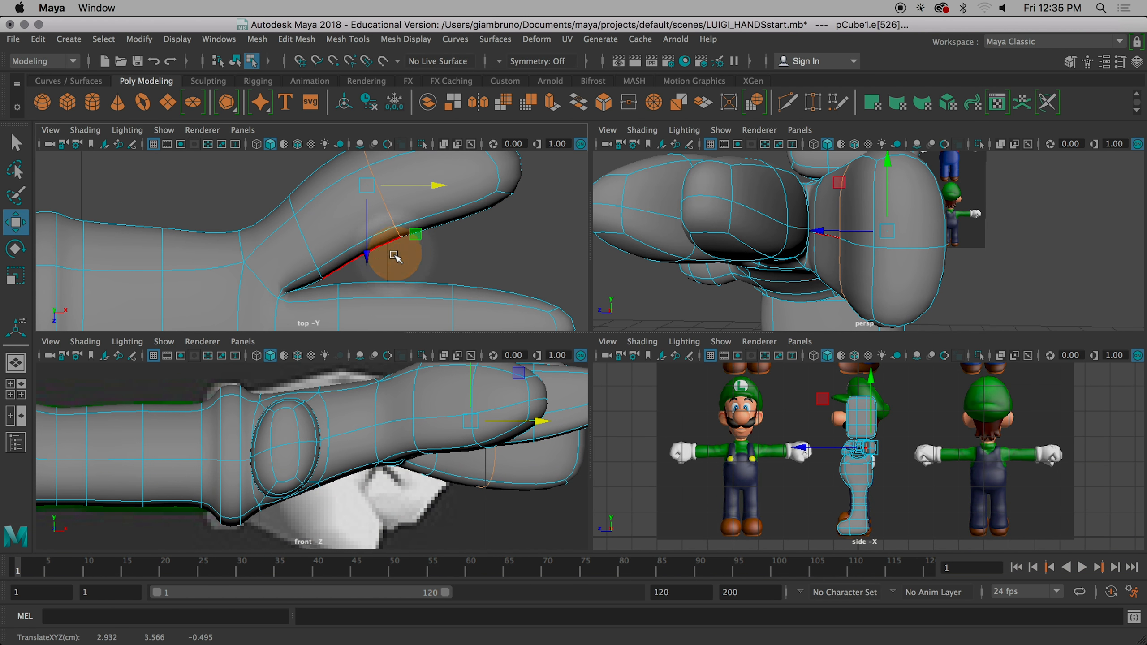
{"action": "left_click_drag", "start_coordinate": [369, 258], "coordinate": [374, 294]}
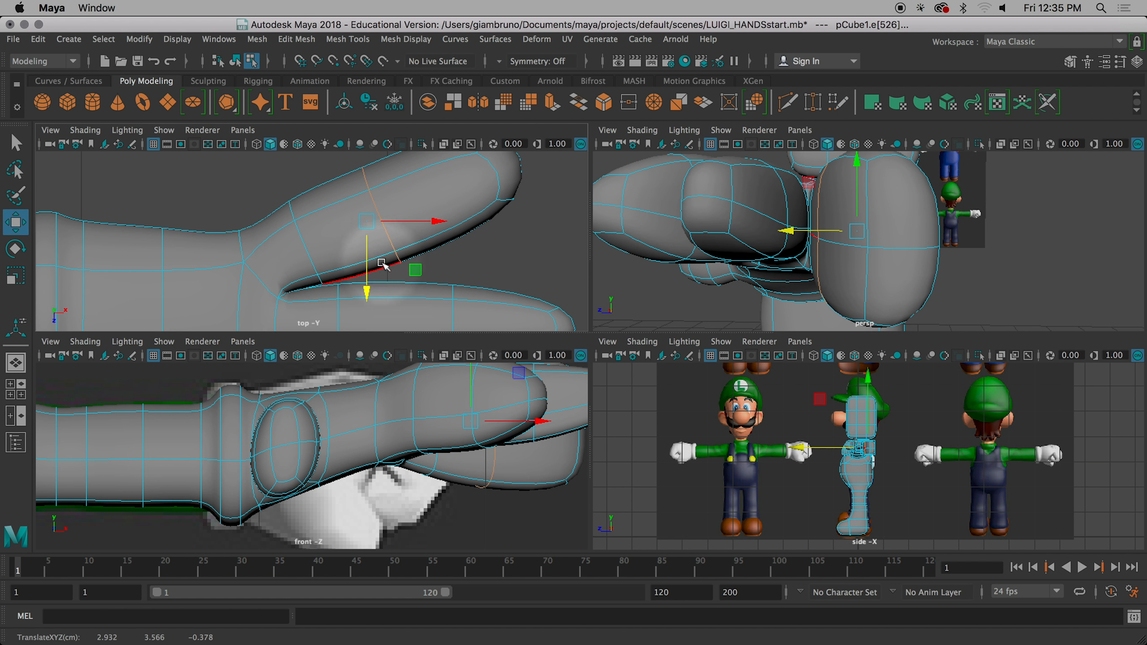
{"action": "key", "text": "r"}
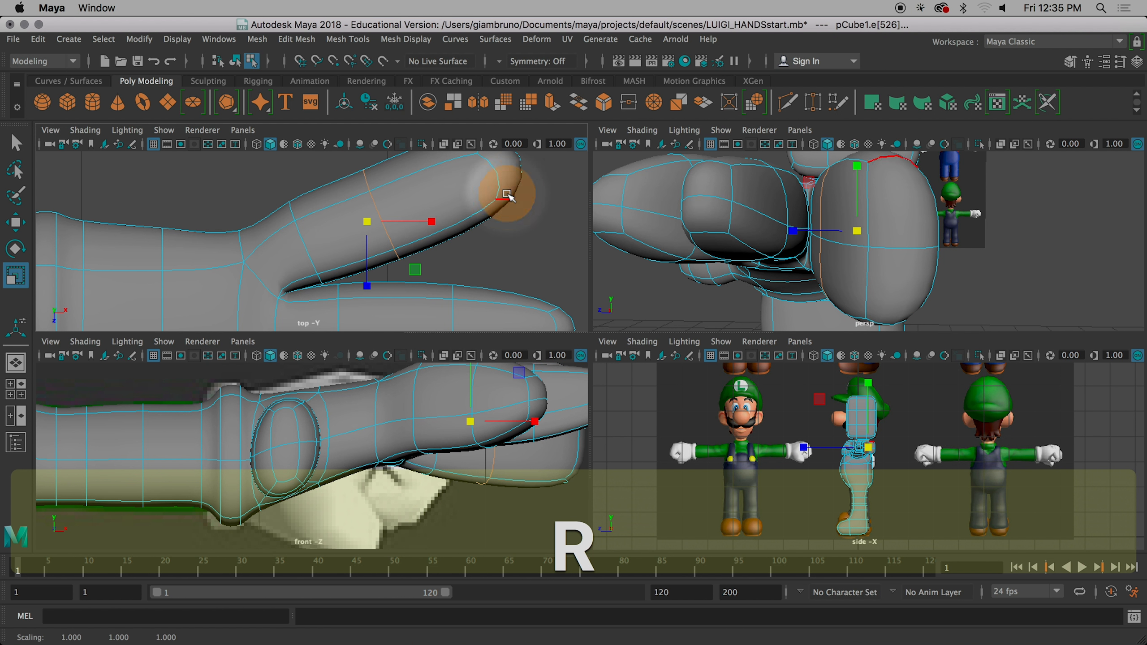
Step: Select the third finger's two tip faces, pull them back to shorten the finger and flatten them vertically
{"action": "right_click_drag", "start_coordinate": [907, 219], "coordinate": [907, 222]}
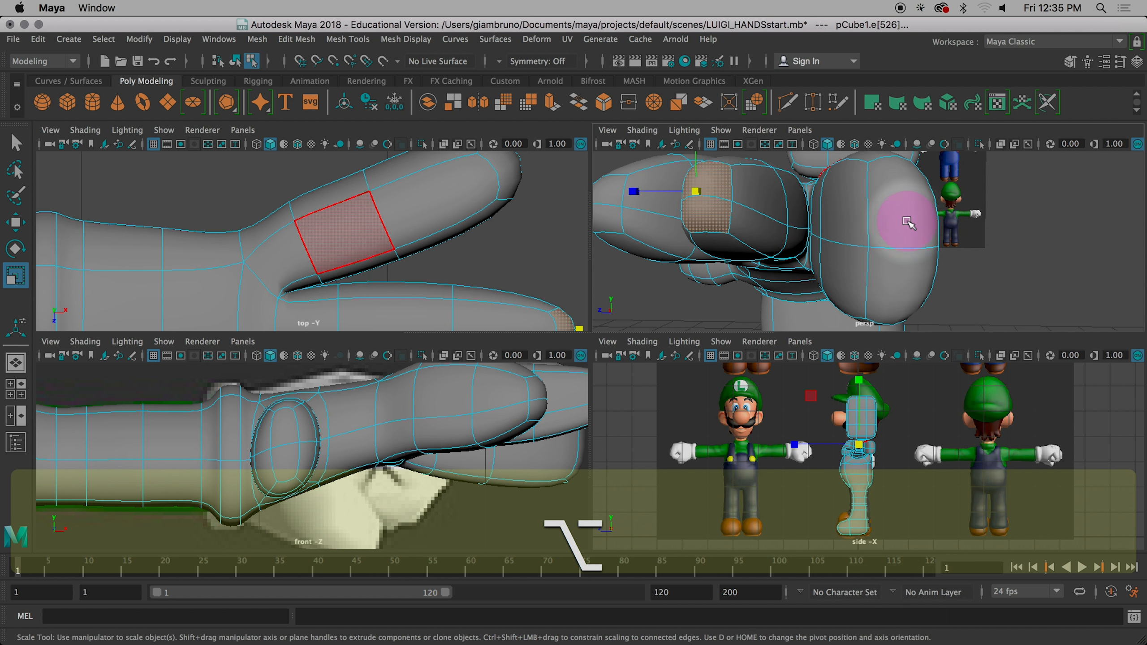
{"action": "left_click", "coordinate": [907, 221]}
{"action": "left_click_drag", "start_coordinate": [909, 218], "coordinate": [723, 237], "text": "alt"}
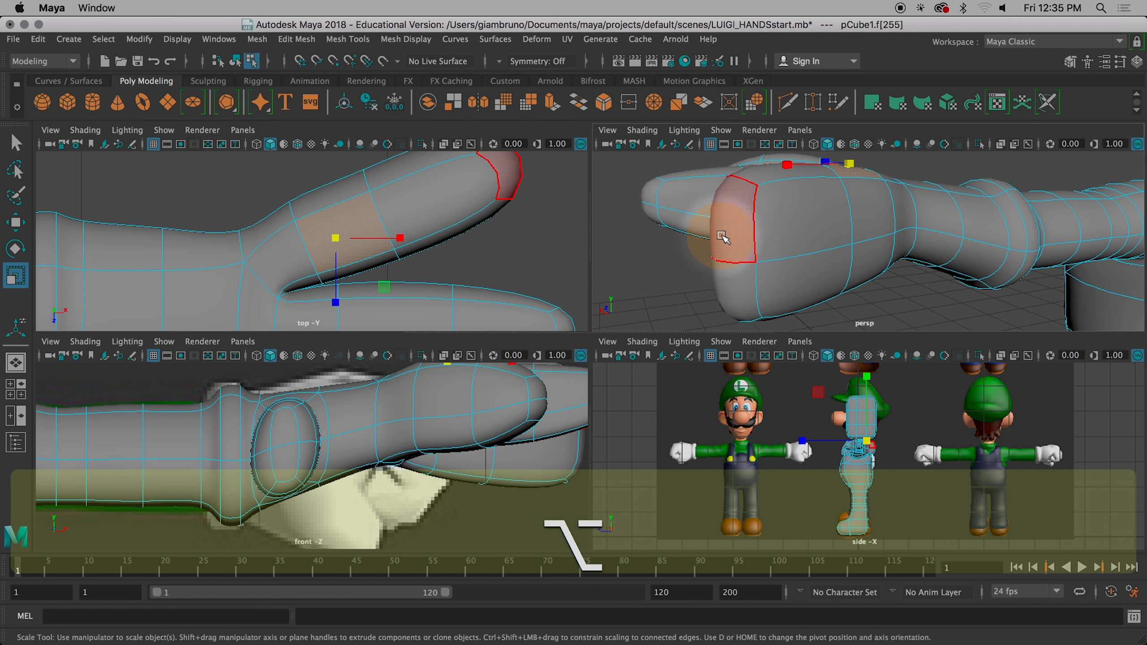
{"action": "left_click", "coordinate": [740, 289], "text": "shift"}
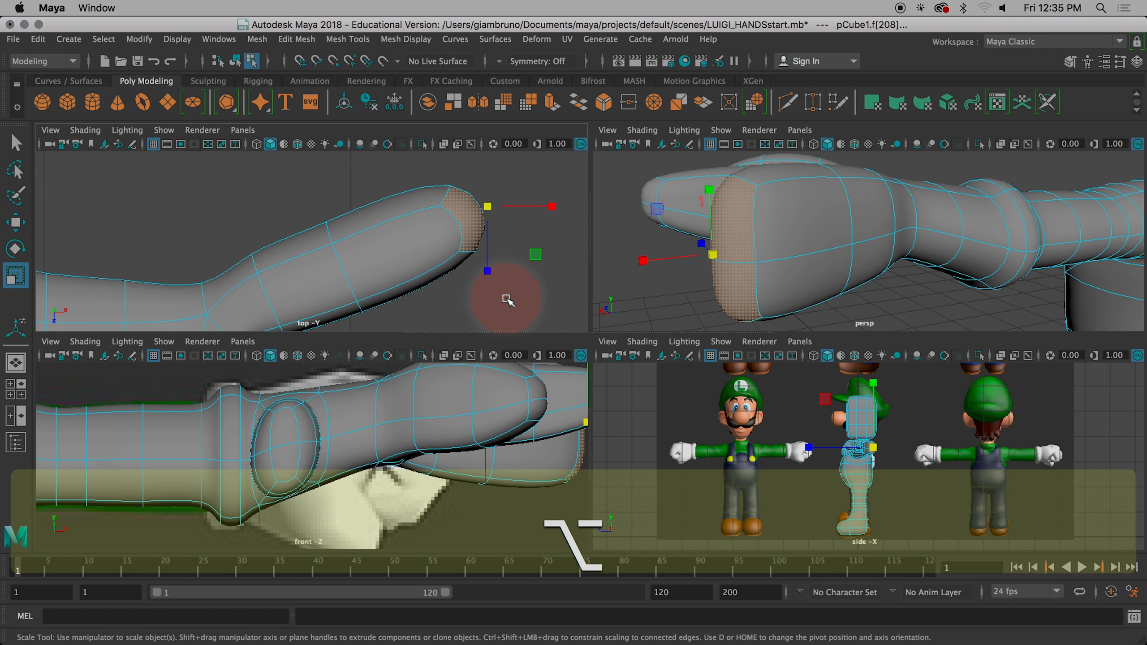
{"action": "key", "text": "w"}
{"action": "left_click_drag", "start_coordinate": [562, 209], "coordinate": [437, 206]}
{"action": "left_click_drag", "start_coordinate": [443, 299], "coordinate": [434, 304]}
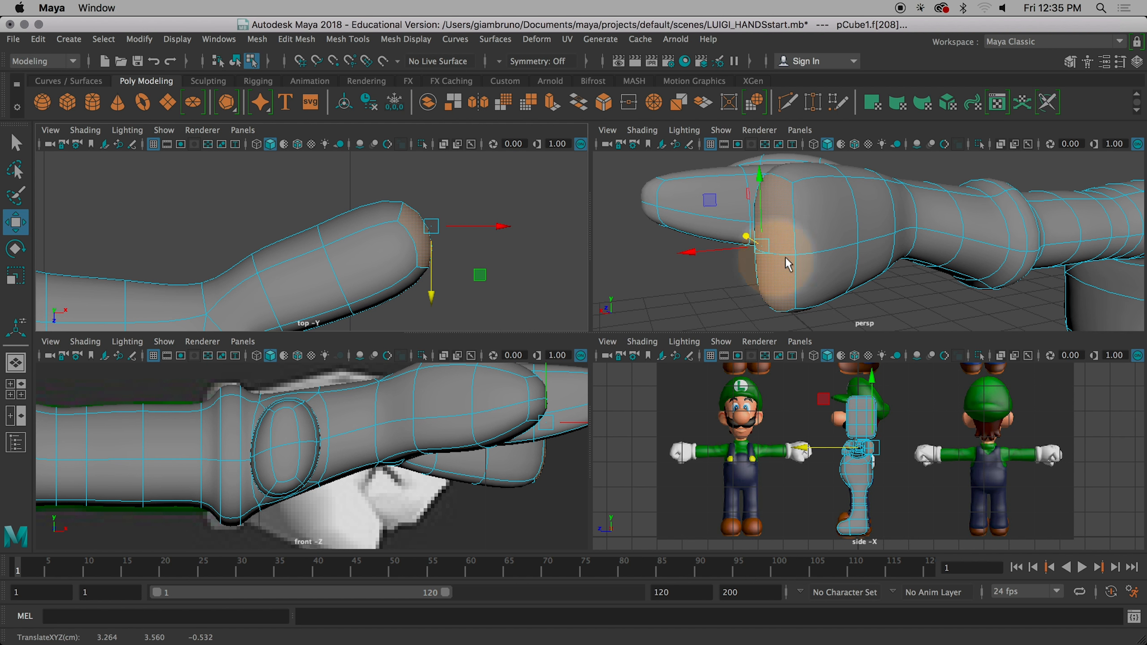
{"action": "key", "text": "r"}
{"action": "left_click_drag", "start_coordinate": [758, 184], "coordinate": [757, 226]}
Step: Raise the underside face near the third finger's base, then reselect the two tip faces and raise them too
{"action": "left_click_drag", "start_coordinate": [858, 274], "coordinate": [833, 282], "text": "alt"}
{"action": "left_click", "coordinate": [848, 294]}
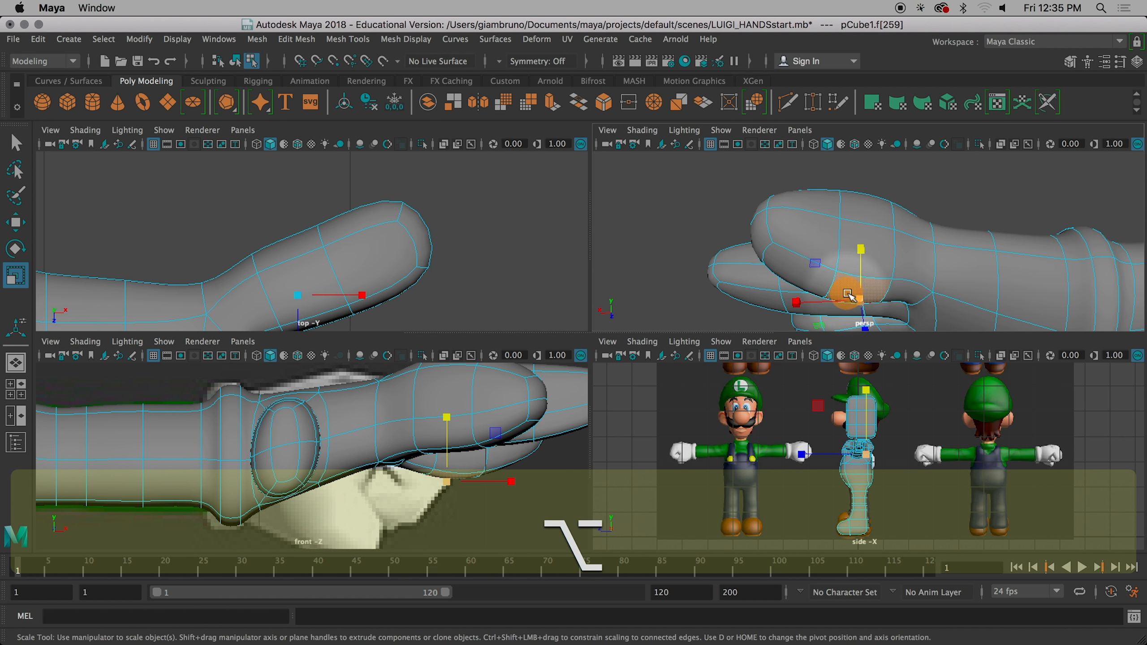
{"action": "key", "text": "w"}
{"action": "left_click_drag", "start_coordinate": [860, 245], "coordinate": [831, 252]}
{"action": "left_click", "coordinate": [785, 207]}
{"action": "left_click", "coordinate": [777, 236], "text": "shift"}
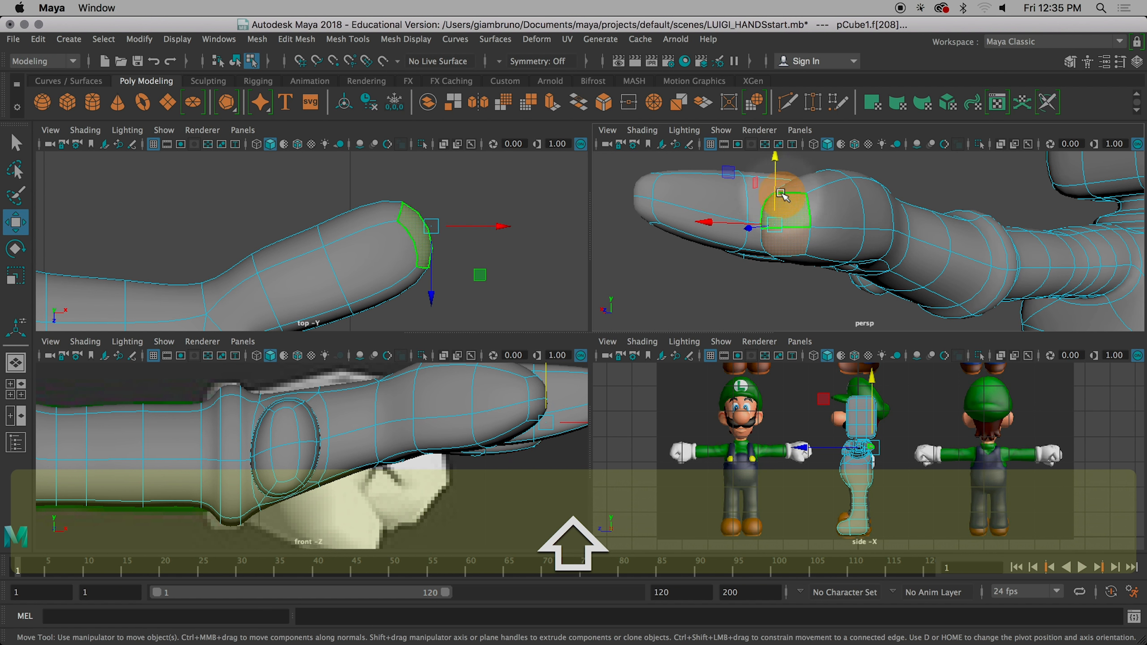
{"action": "left_click_drag", "start_coordinate": [768, 150], "coordinate": [1058, 246], "text": "alt"}
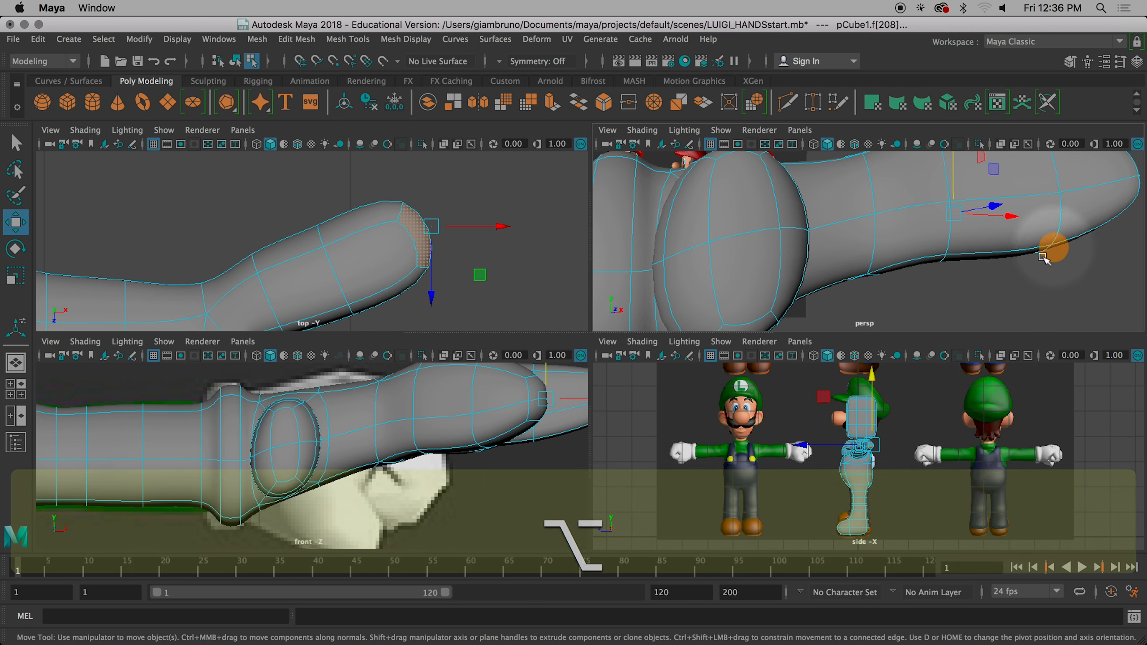
{"action": "left_click_drag", "start_coordinate": [969, 282], "coordinate": [882, 348], "text": "alt"}
{"action": "left_click", "coordinate": [843, 239]}
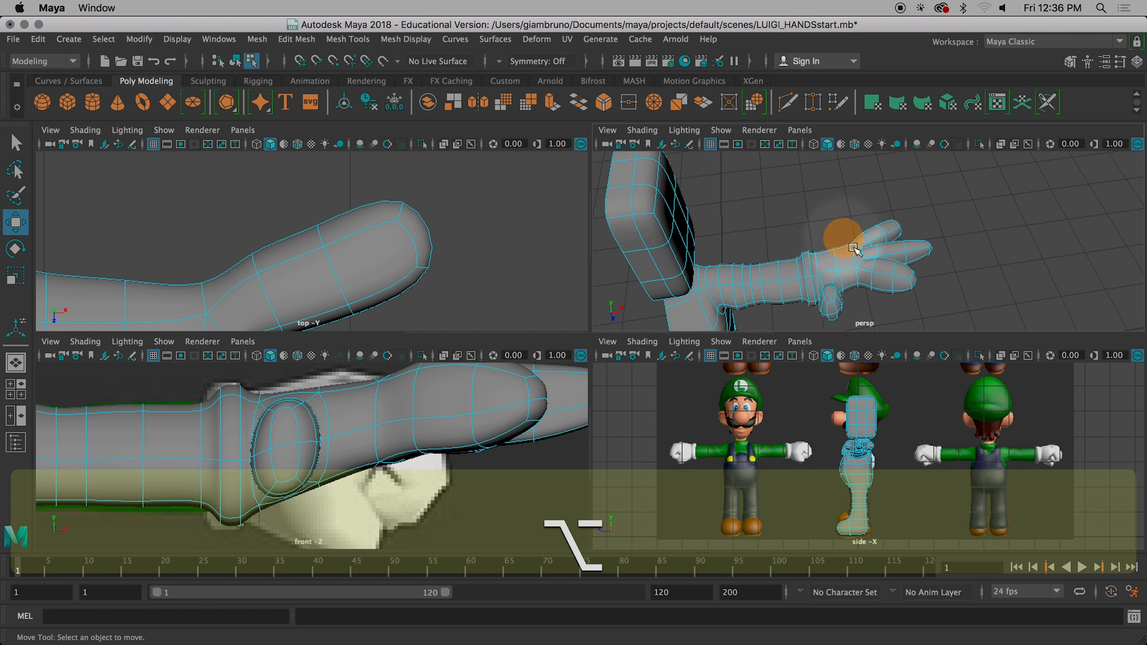
Step: Raise the underside face of the first finger and adjust the height of the third finger's underside face
{"action": "left_click_drag", "start_coordinate": [818, 280], "coordinate": [875, 269], "text": "alt"}
{"action": "scroll", "coordinate": [893, 289], "scroll_direction": "up", "scroll_amount": 8}
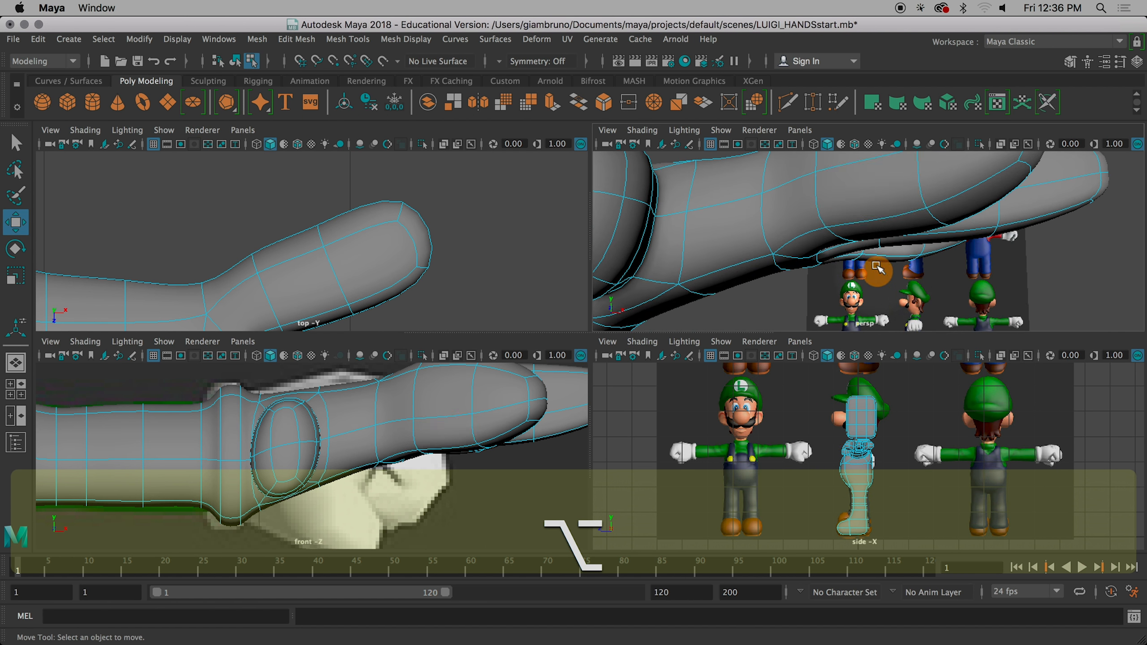
{"action": "left_click", "coordinate": [874, 238]}
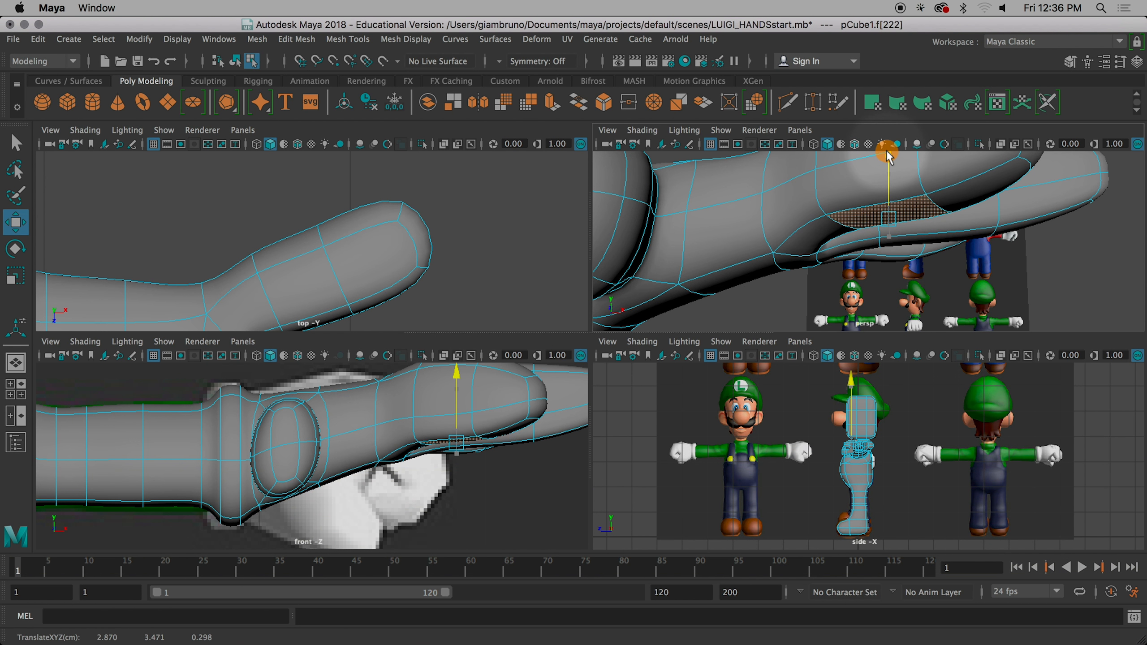
{"action": "left_click_drag", "start_coordinate": [918, 229], "coordinate": [816, 268], "text": "alt"}
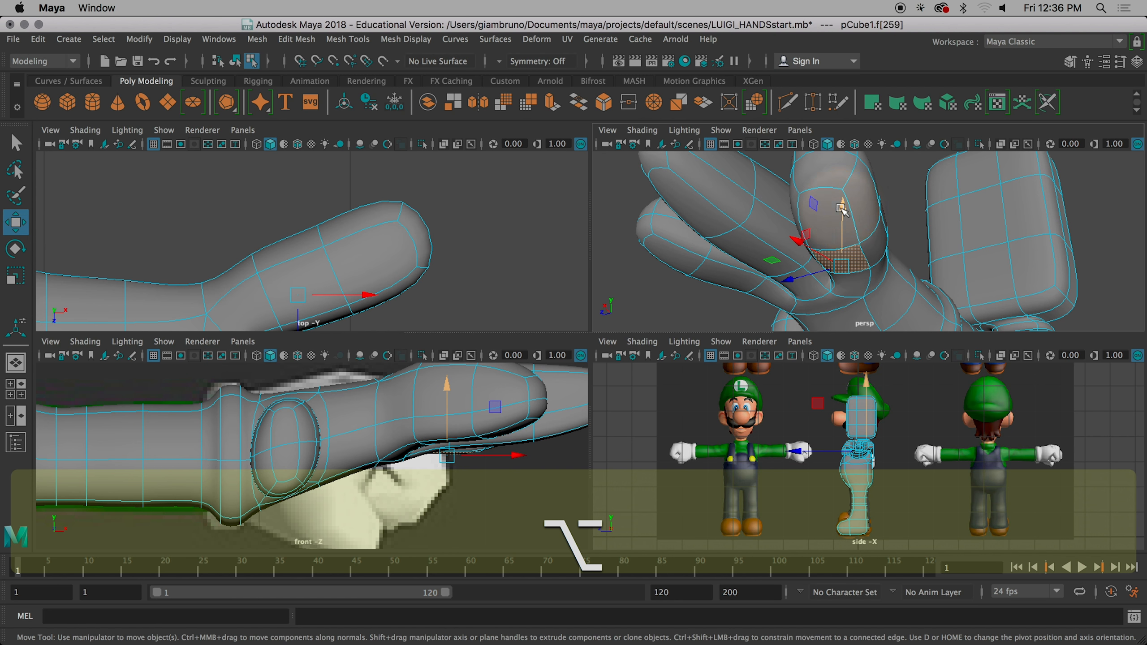
{"action": "left_click_drag", "start_coordinate": [842, 209], "coordinate": [874, 374]}
Step: Maximize the perspective view, examine the hand from above and the side, and switch the mesh back to object mode
{"action": "key", "text": "space"}
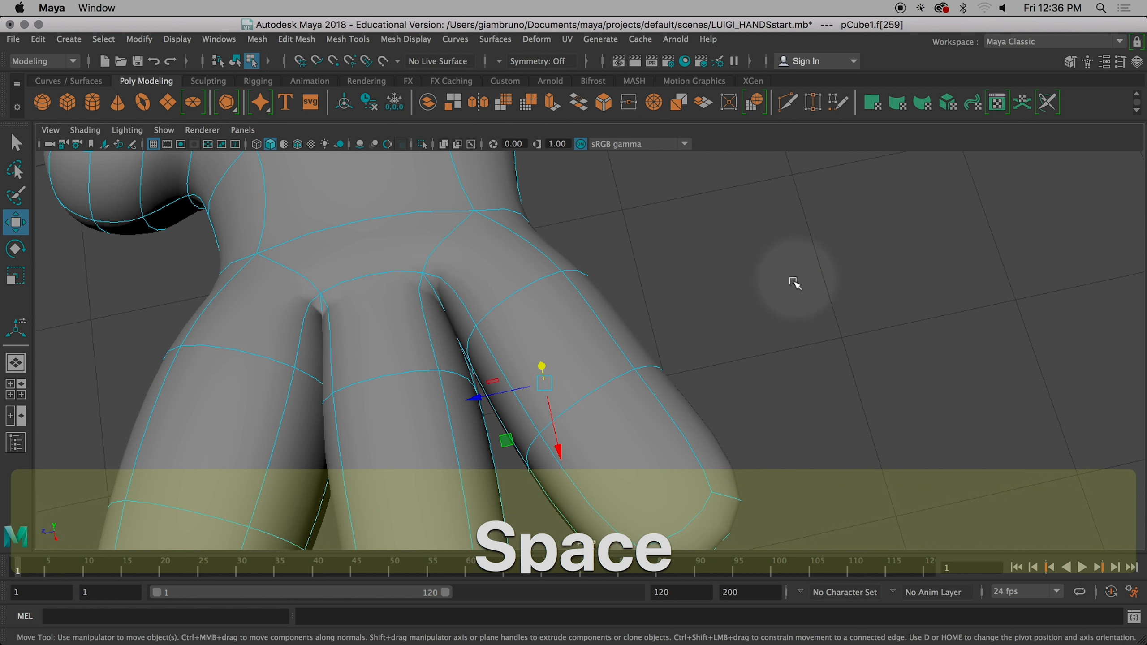
{"action": "left_click_drag", "start_coordinate": [654, 374], "coordinate": [736, 338], "text": "alt"}
{"action": "left_click_drag", "start_coordinate": [725, 379], "coordinate": [596, 384], "text": "alt"}
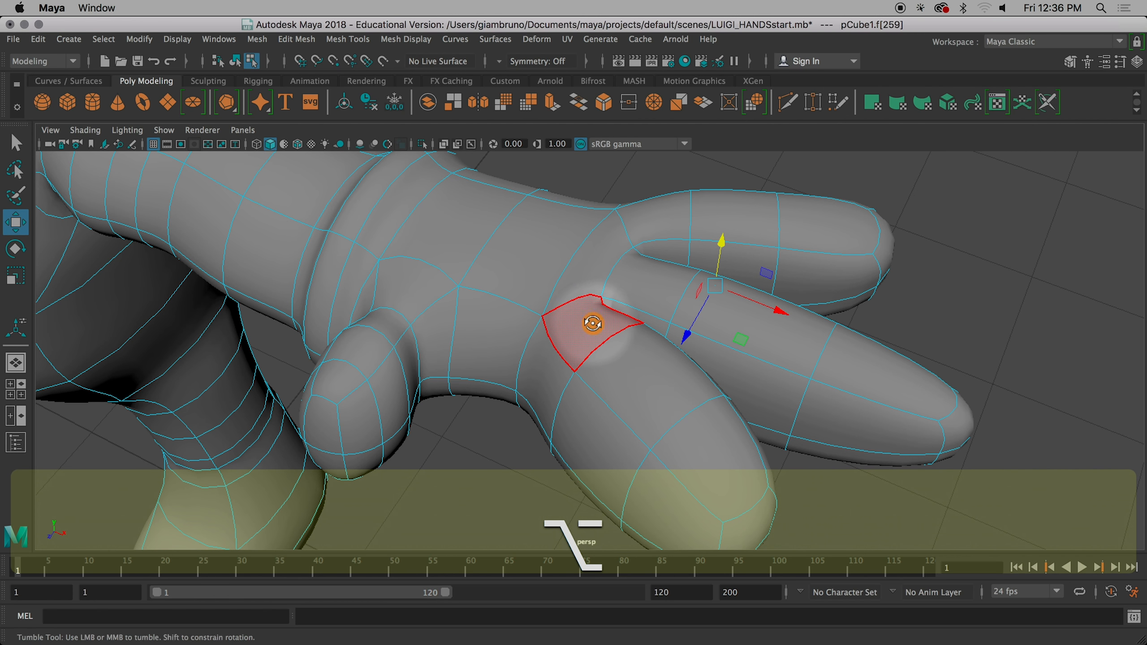
{"action": "left_click_drag", "start_coordinate": [592, 324], "coordinate": [582, 333], "text": "alt"}
{"action": "right_click_drag", "start_coordinate": [564, 359], "coordinate": [625, 195]}
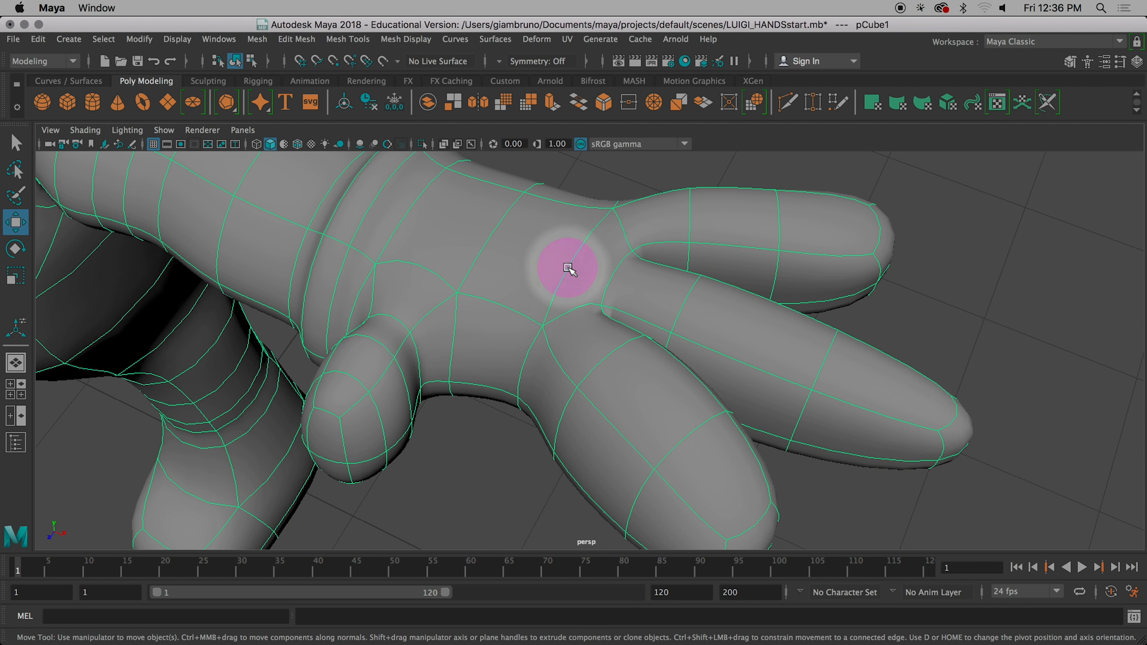
{"action": "left_click_drag", "start_coordinate": [537, 333], "coordinate": [538, 392], "text": "alt"}
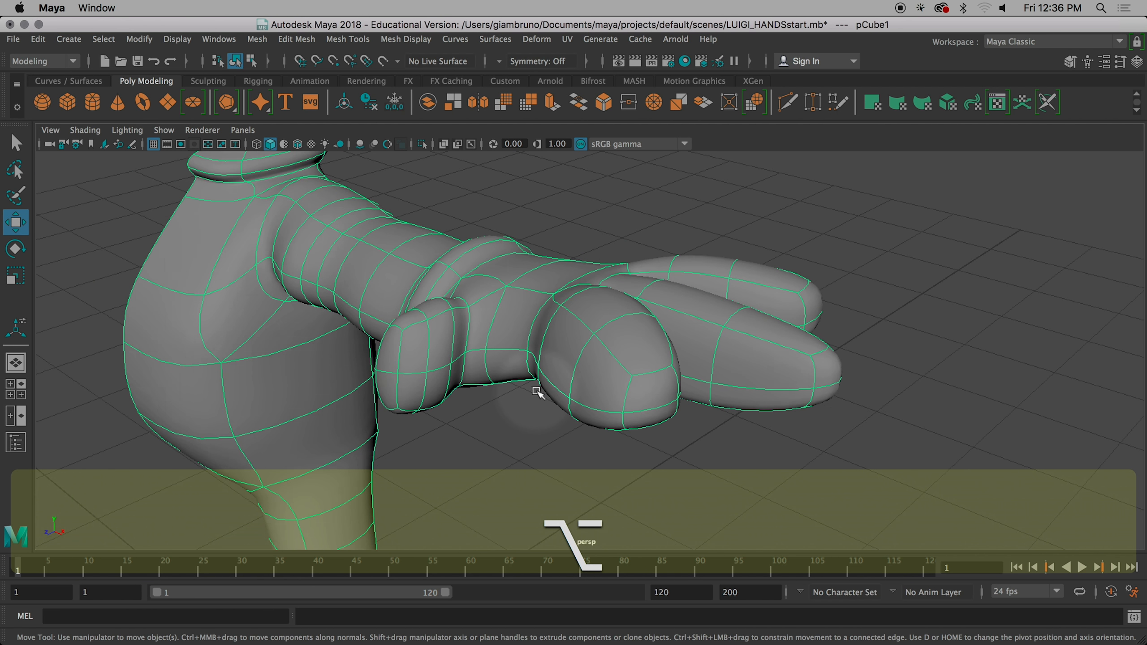
Step: Switch to face selection, pick the thumb's tip face and move it along Z to adjust the thumb's length
{"action": "scroll", "coordinate": [501, 398], "scroll_direction": "up", "scroll_amount": 5}
{"action": "middle_click_drag", "start_coordinate": [500, 397], "coordinate": [563, 385], "text": "alt"}
{"action": "right_click_drag", "start_coordinate": [510, 363], "coordinate": [509, 257]}
{"action": "left_click", "coordinate": [412, 421]}
{"action": "left_click_drag", "start_coordinate": [469, 427], "coordinate": [580, 502], "text": "alt"}
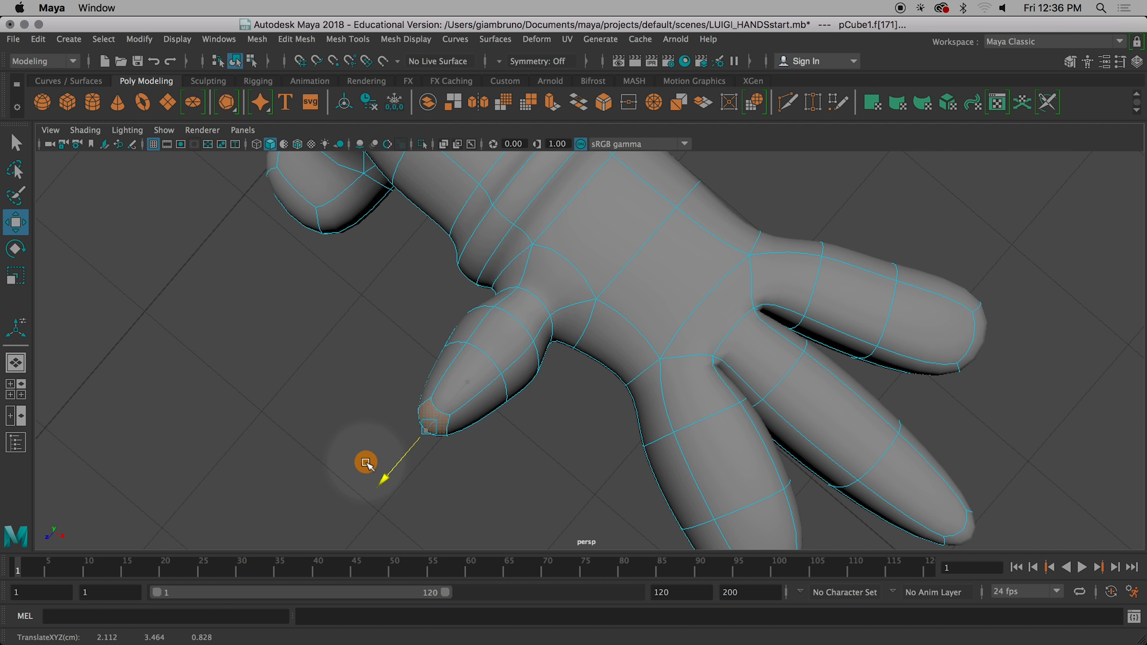
Step: Select the edge loops around the thumb one after another and slide them along the thumb to round its shape
{"action": "right_click_drag", "start_coordinate": [492, 225], "coordinate": [487, 174]}
{"action": "left_click", "coordinate": [489, 360]}
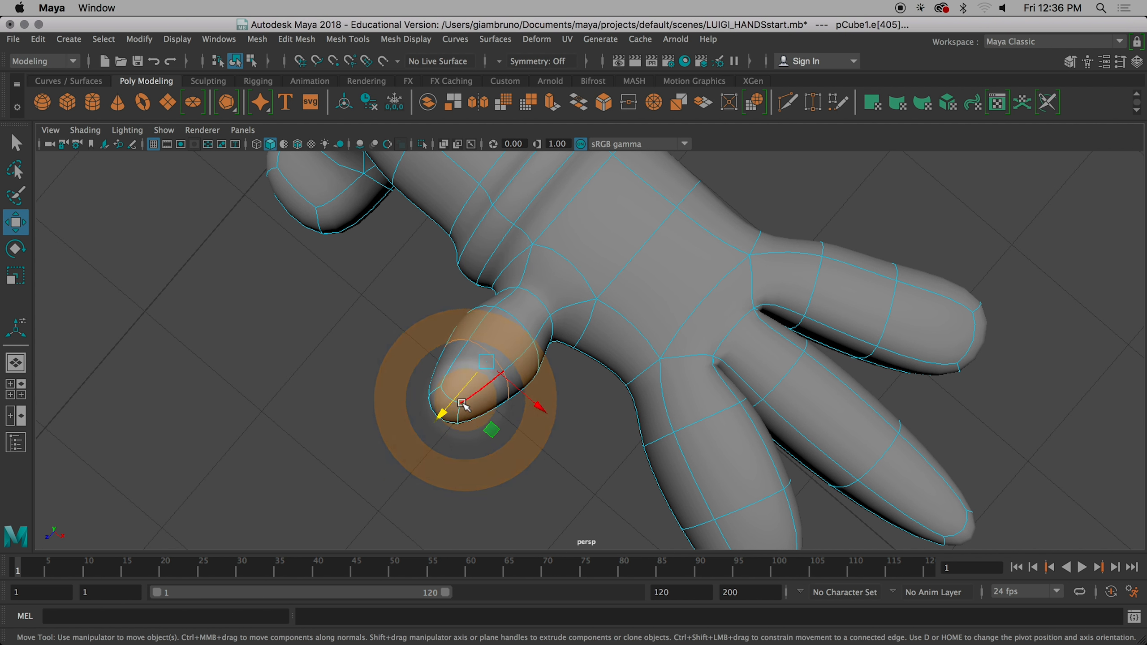
{"action": "left_click", "coordinate": [430, 421]}
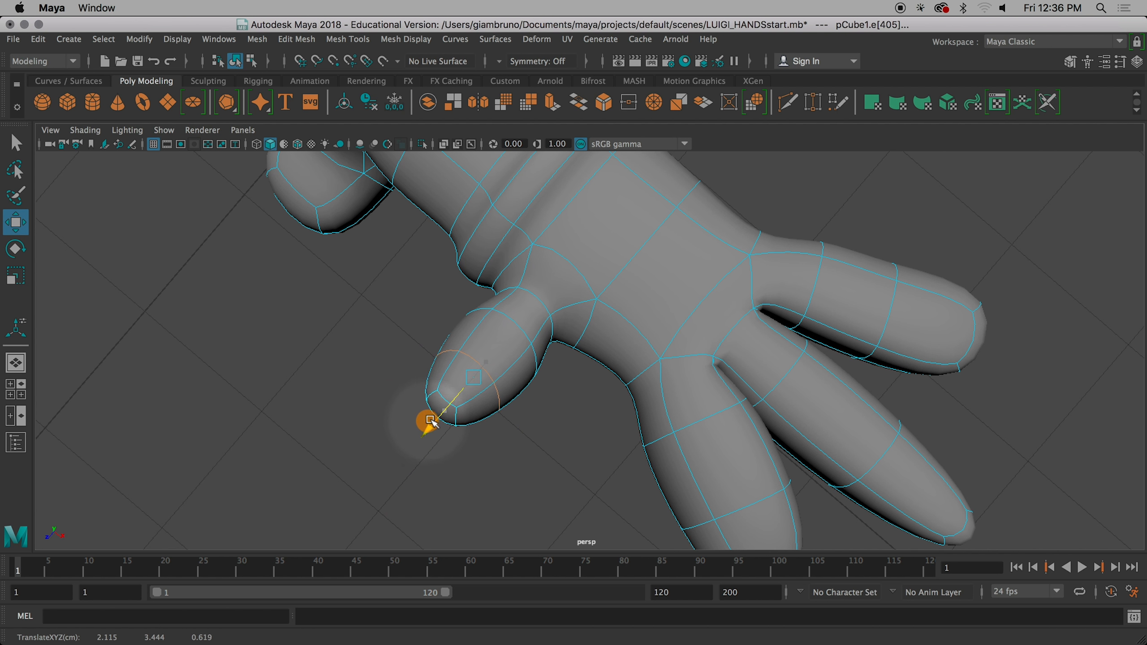
{"action": "double_click", "coordinate": [514, 333]}
{"action": "left_click_drag", "start_coordinate": [463, 392], "coordinate": [489, 399]}
Step: Scale the two edge loops around the finger nearest the thumb, narrowing the one closer to the palm
{"action": "scroll", "coordinate": [519, 398], "scroll_direction": "down", "scroll_amount": 3}
{"action": "scroll", "coordinate": [587, 407], "scroll_direction": "up", "scroll_amount": 5}
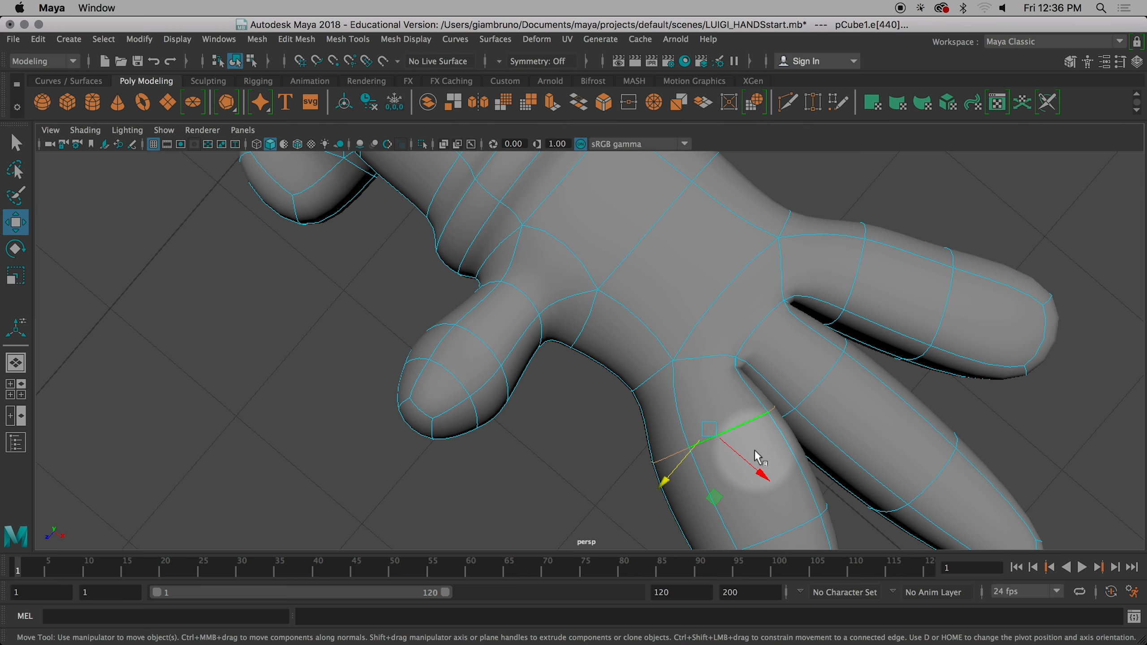
{"action": "key", "text": "r"}
{"action": "left_click_drag", "start_coordinate": [711, 430], "coordinate": [692, 429]}
{"action": "middle_click_drag", "start_coordinate": [757, 453], "coordinate": [691, 308], "text": "alt"}
{"action": "double_click", "coordinate": [688, 390]}
{"action": "left_click_drag", "start_coordinate": [723, 418], "coordinate": [705, 399], "text": "alt"}
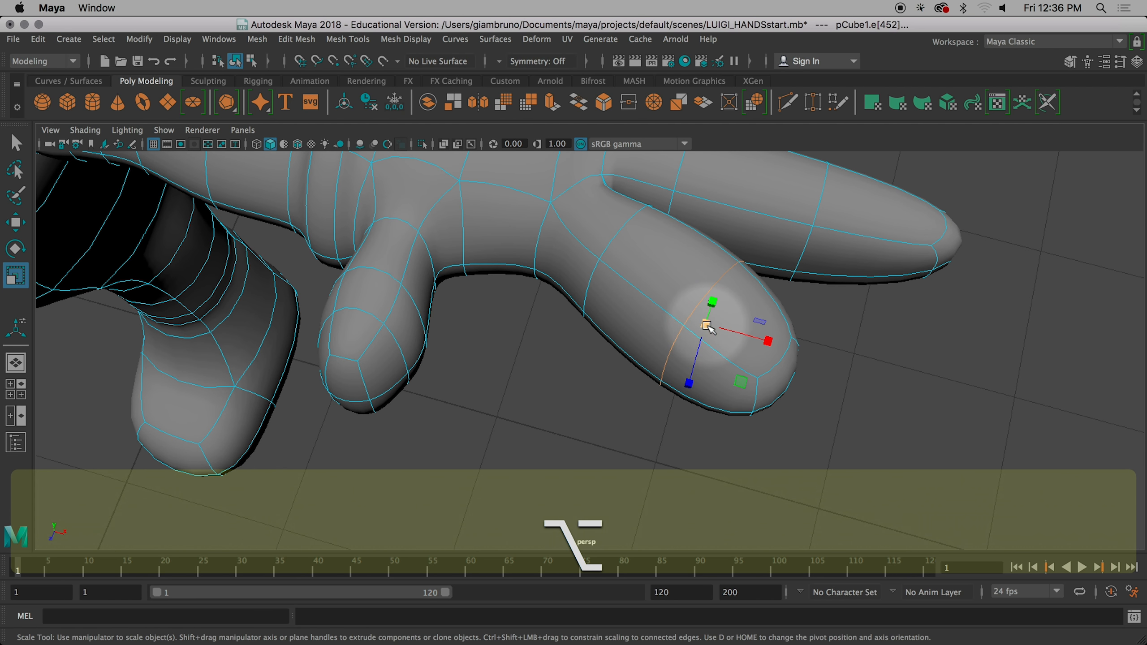
{"action": "left_click_drag", "start_coordinate": [735, 313], "coordinate": [768, 379], "text": "alt"}
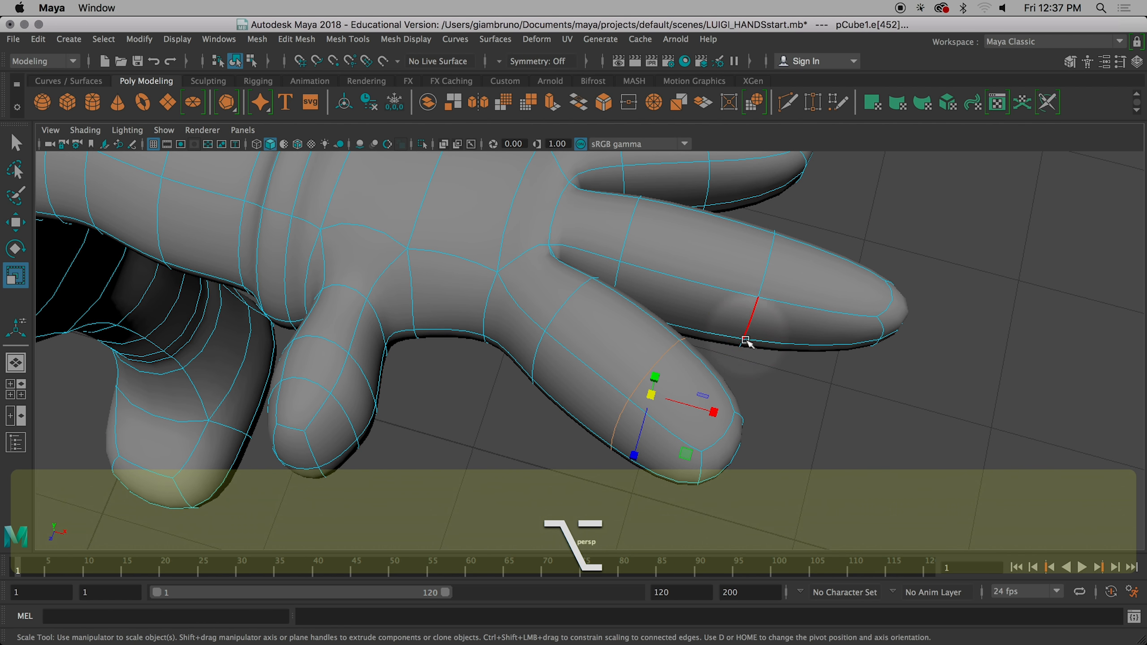
{"action": "left_click_drag", "start_coordinate": [745, 341], "coordinate": [500, 389], "text": "alt"}
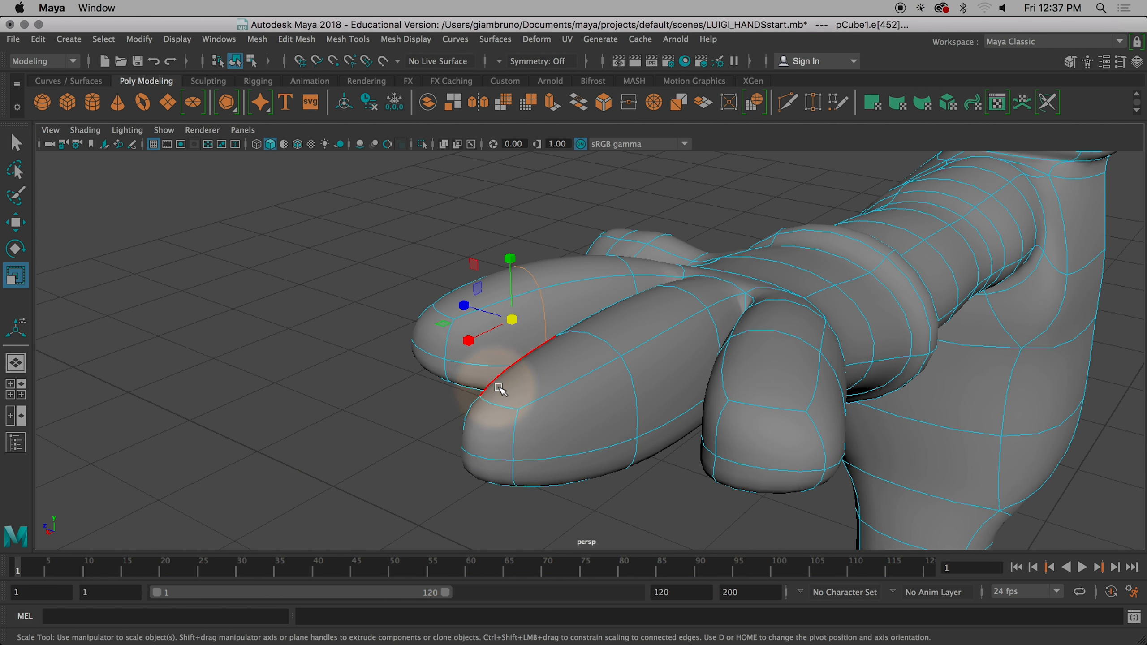
Step: Pull the upper edge at the middle finger's tip back along X, then select the outer finger's upper edge for scaling
{"action": "left_click", "coordinate": [494, 407]}
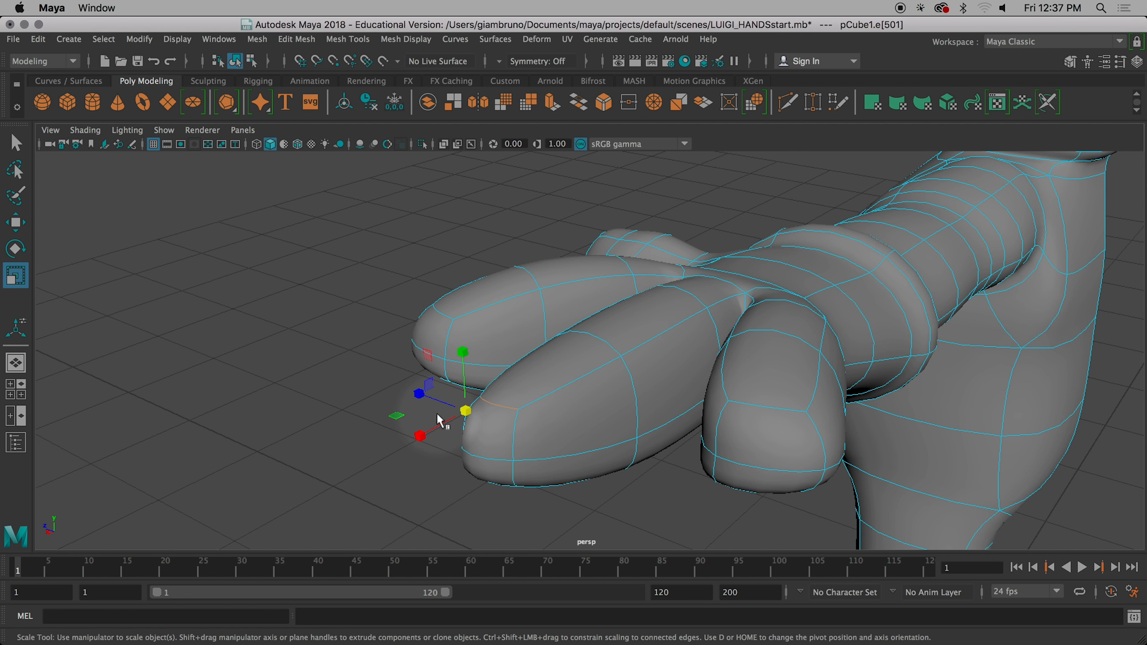
{"action": "key", "text": "w"}
{"action": "left_click_drag", "start_coordinate": [413, 438], "coordinate": [423, 432]}
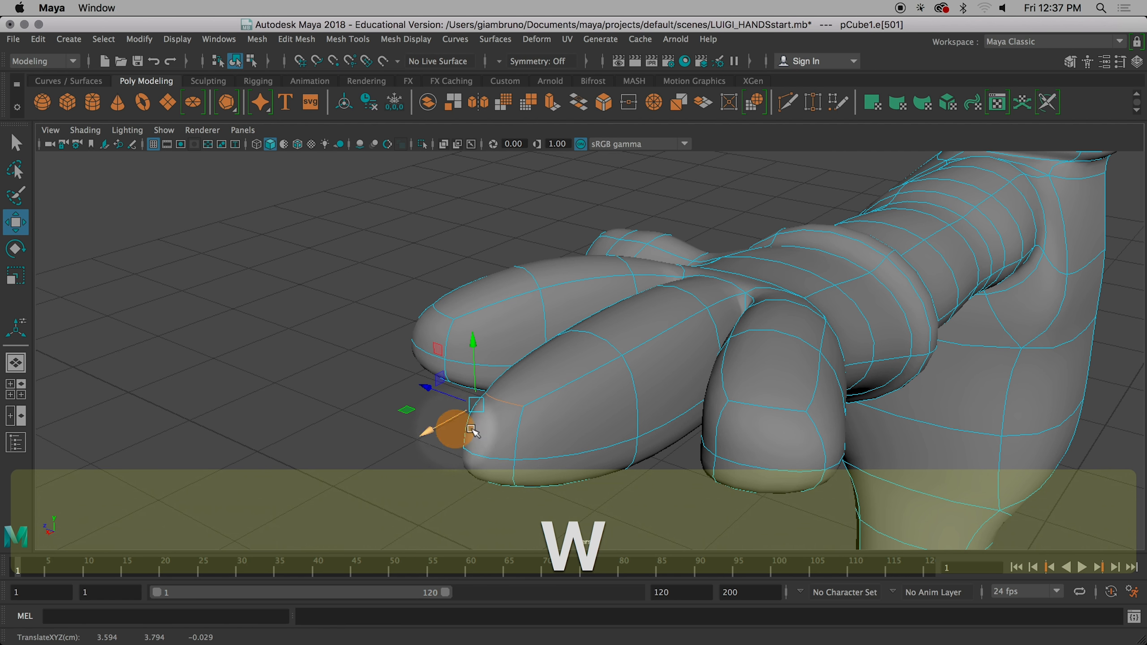
{"action": "left_click", "coordinate": [773, 408]}
{"action": "key", "text": "r"}
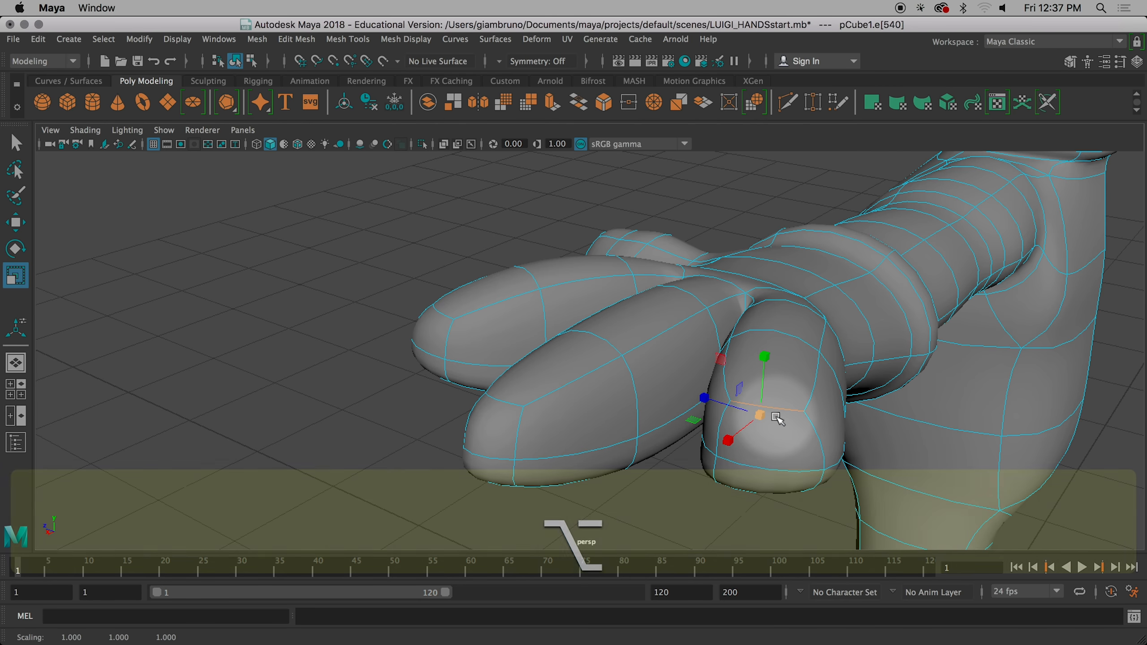
Step: Select the middle finger's tip faces, scale them down uniformly and widen them along Z
{"action": "left_click_drag", "start_coordinate": [765, 415], "coordinate": [739, 404], "text": "alt"}
{"action": "right_click_drag", "start_coordinate": [691, 328], "coordinate": [686, 252]}
{"action": "left_click", "coordinate": [706, 295]}
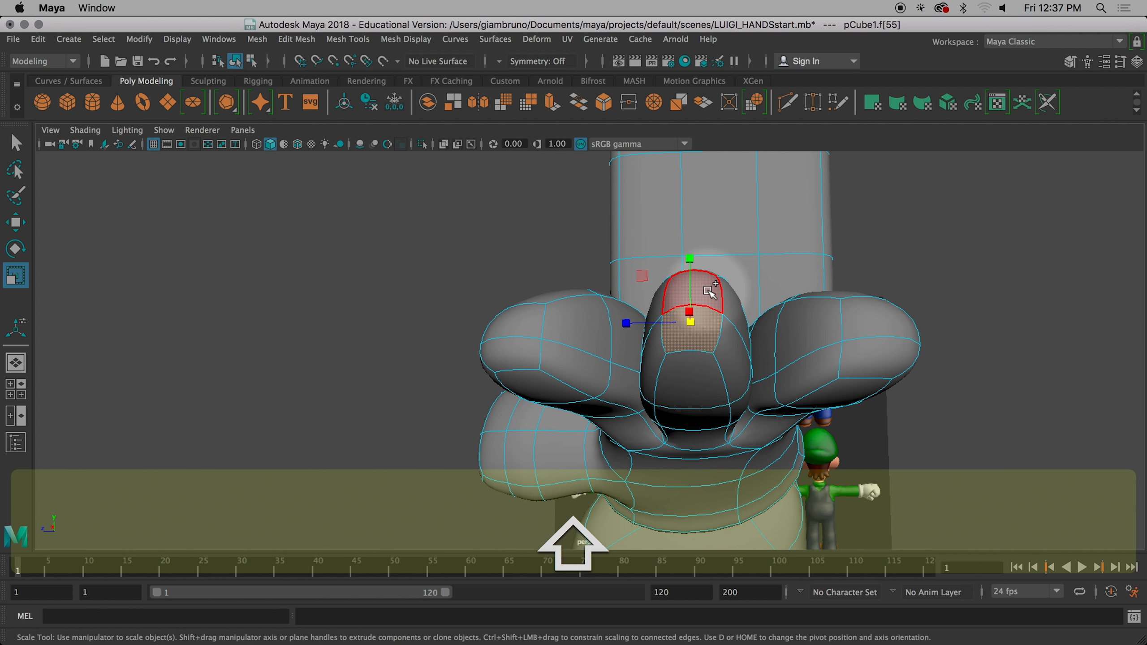
{"action": "left_click_drag", "start_coordinate": [721, 320], "coordinate": [777, 330], "text": "alt"}
{"action": "key", "text": "q"}
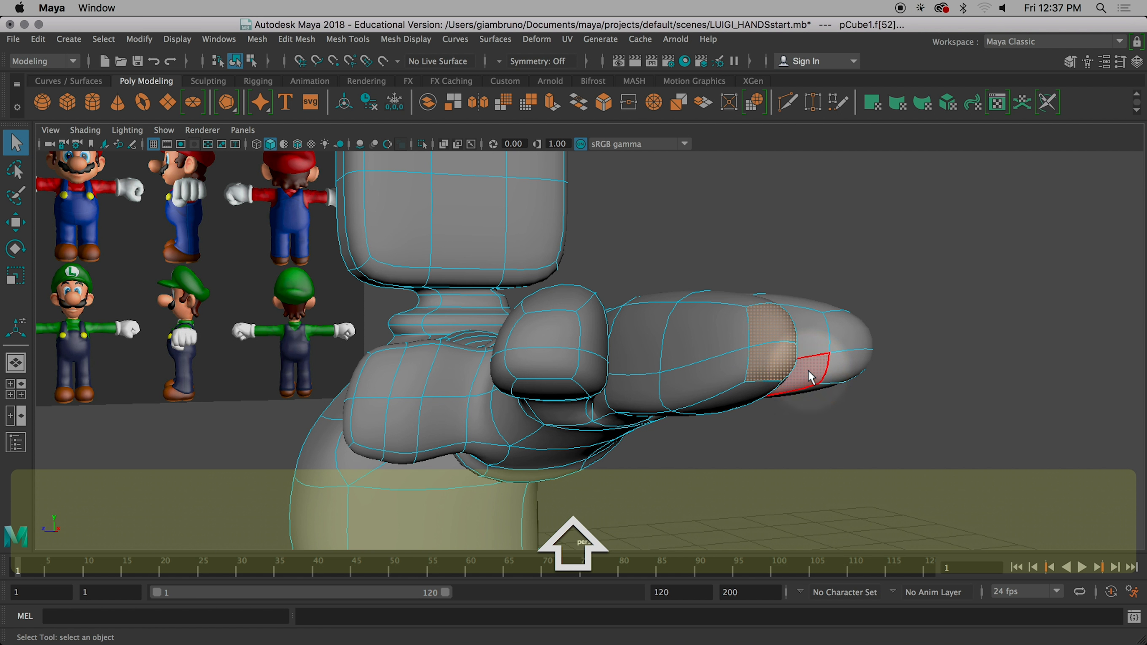
{"action": "key", "text": "r"}
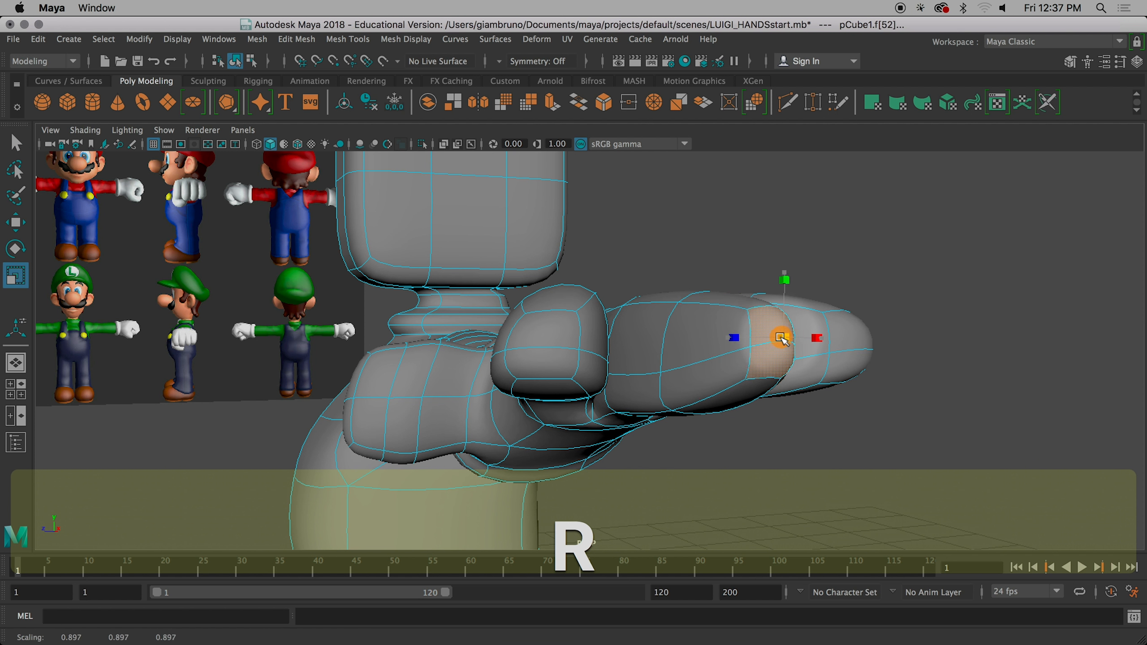
{"action": "left_click_drag", "start_coordinate": [793, 337], "coordinate": [799, 336]}
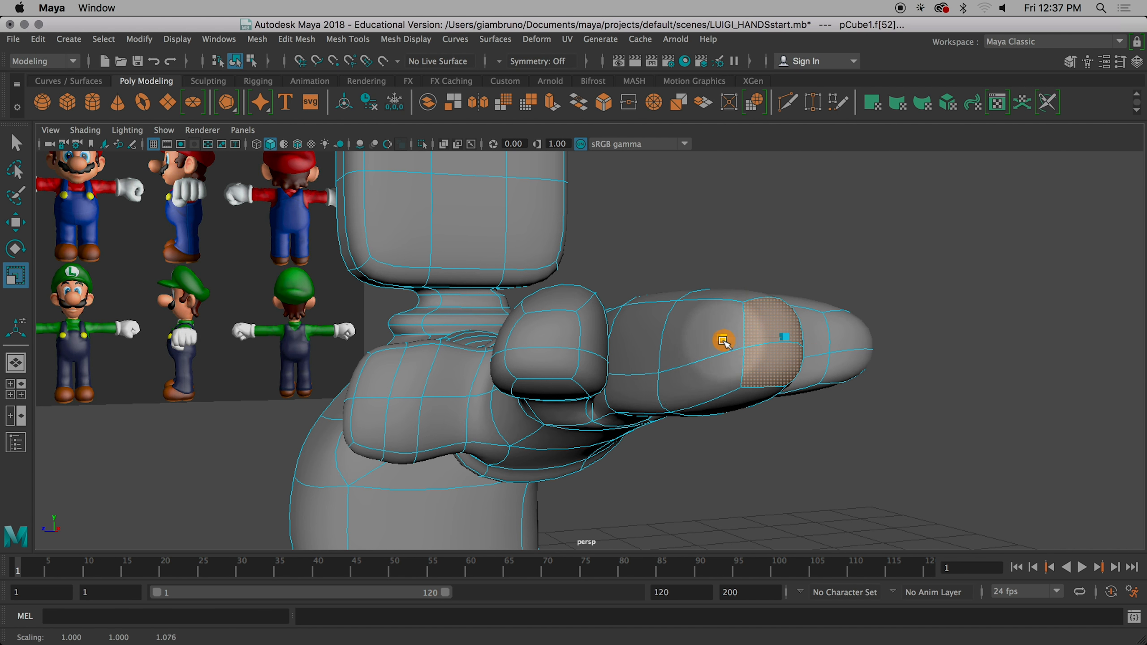
Step: Rotate the middle finger's tip faces slightly around the Z axis
{"action": "left_click_drag", "start_coordinate": [711, 341], "coordinate": [838, 391], "text": "alt"}
{"action": "key", "text": "e"}
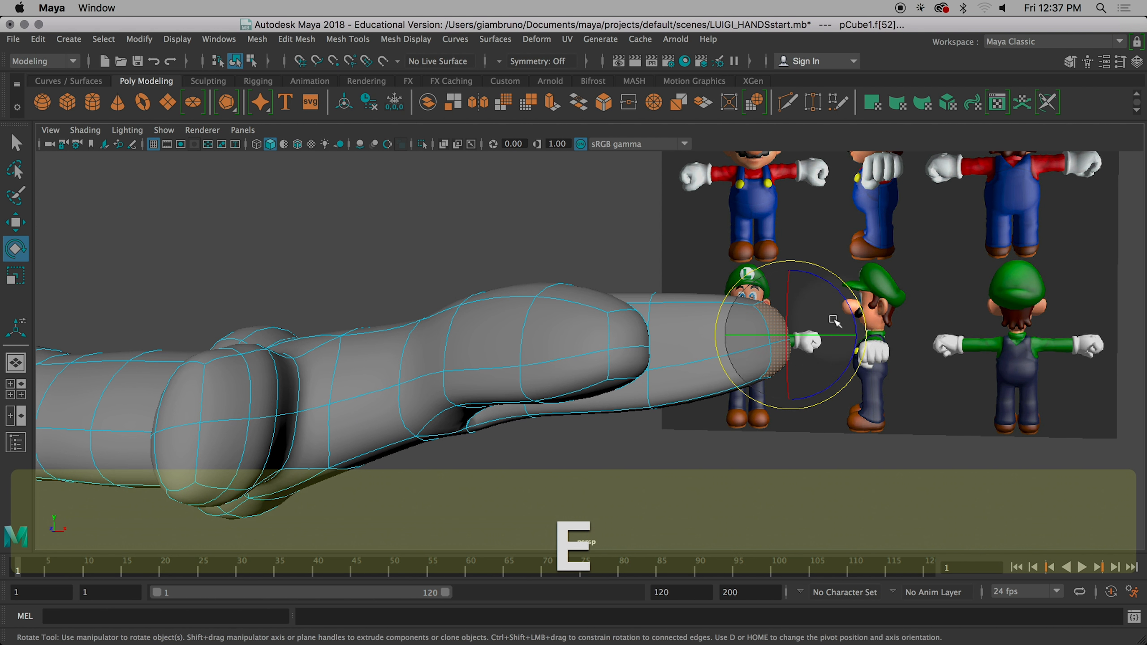
{"action": "left_click_drag", "start_coordinate": [850, 322], "coordinate": [841, 304]}
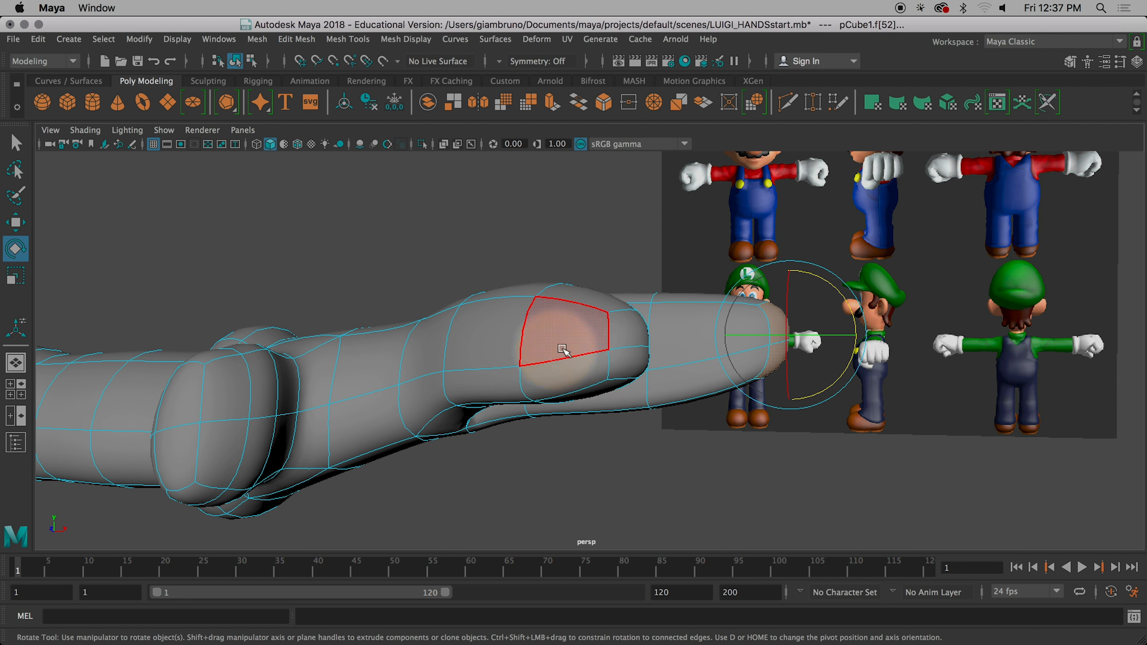
Step: Select the face on the thumb's underside and adjust its height along Y
{"action": "left_click_drag", "start_coordinate": [563, 351], "coordinate": [371, 390], "text": "alt"}
{"action": "middle_click_drag", "start_coordinate": [356, 492], "coordinate": [427, 346], "text": "alt"}
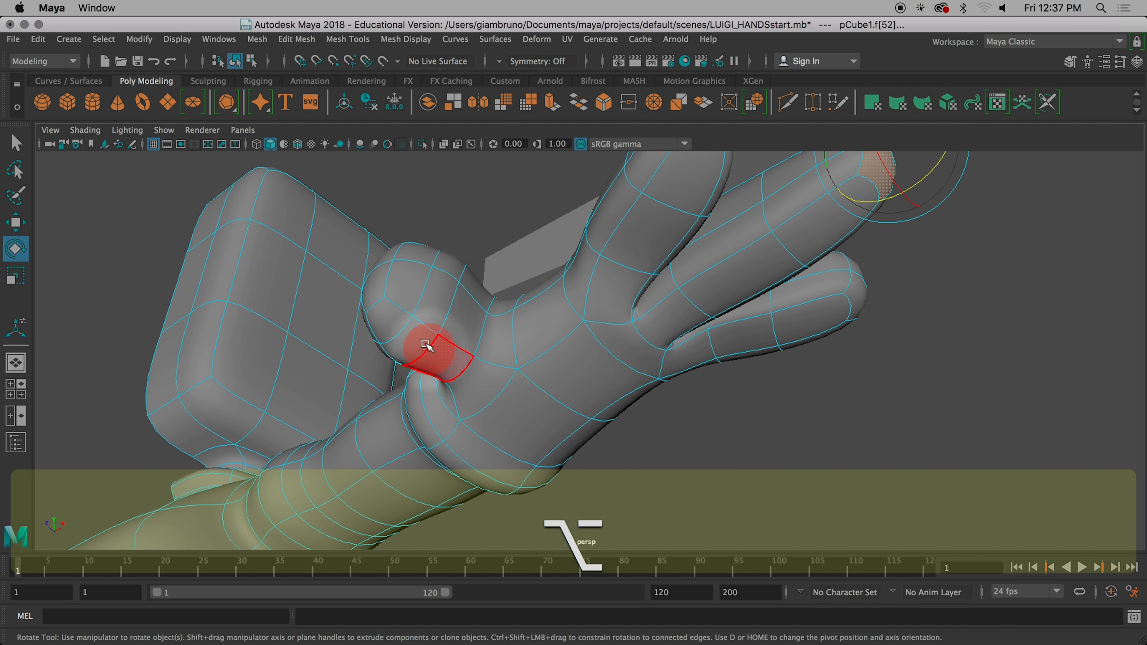
{"action": "left_click", "coordinate": [425, 346]}
{"action": "key", "text": "w"}
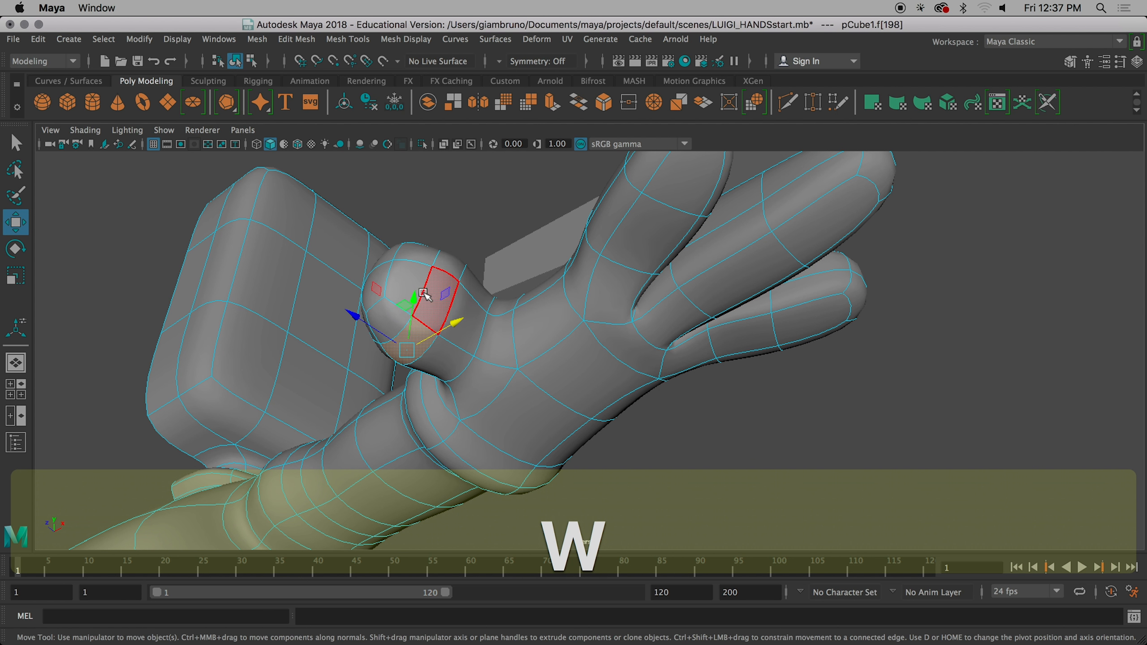
{"action": "left_click_drag", "start_coordinate": [412, 280], "coordinate": [467, 354]}
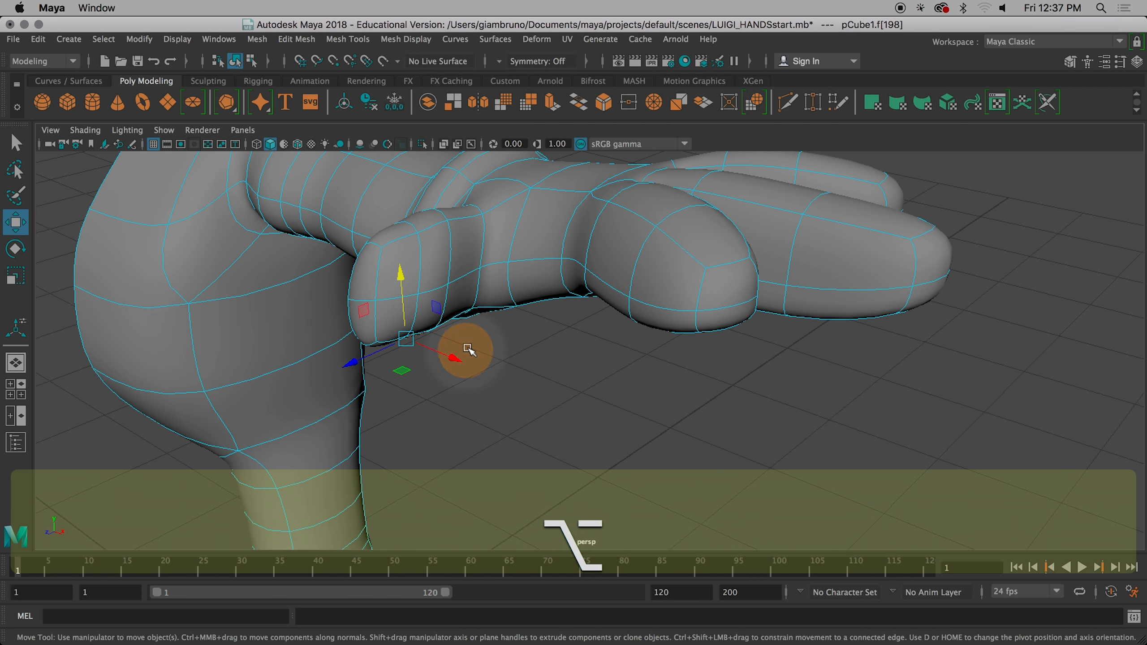
Step: Raise the palm's underside face near the finger bases, then adjust the height of the neighbouring face at the thumb's base
{"action": "left_click_drag", "start_coordinate": [474, 300], "coordinate": [465, 386], "text": "alt"}
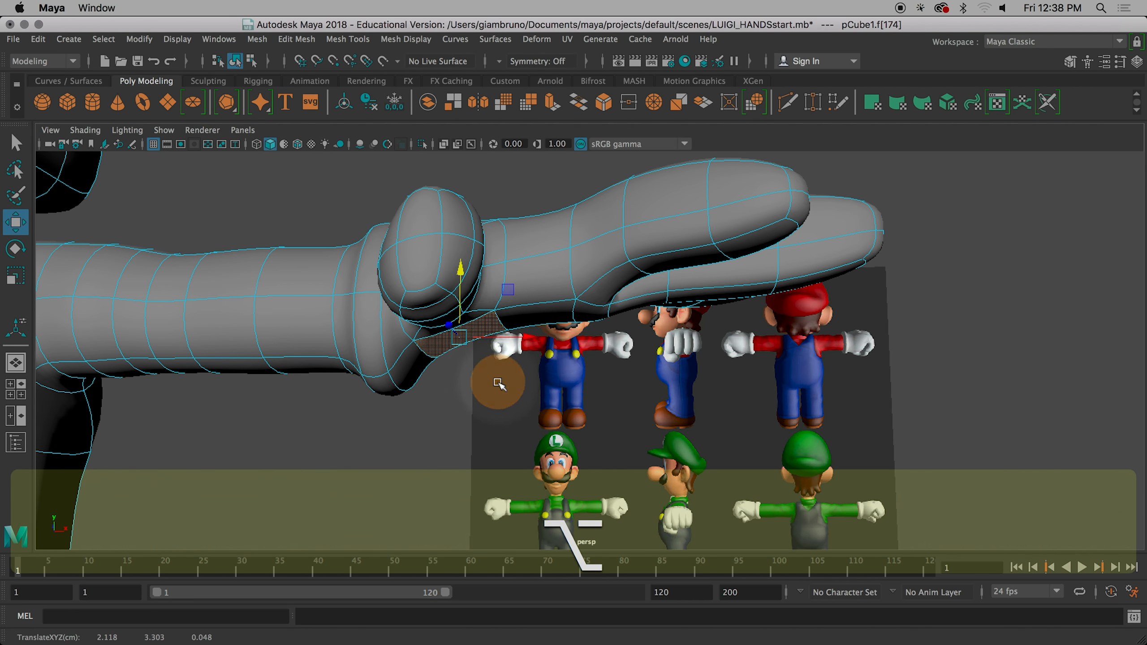
{"action": "left_click_drag", "start_coordinate": [500, 384], "coordinate": [413, 383], "text": "alt"}
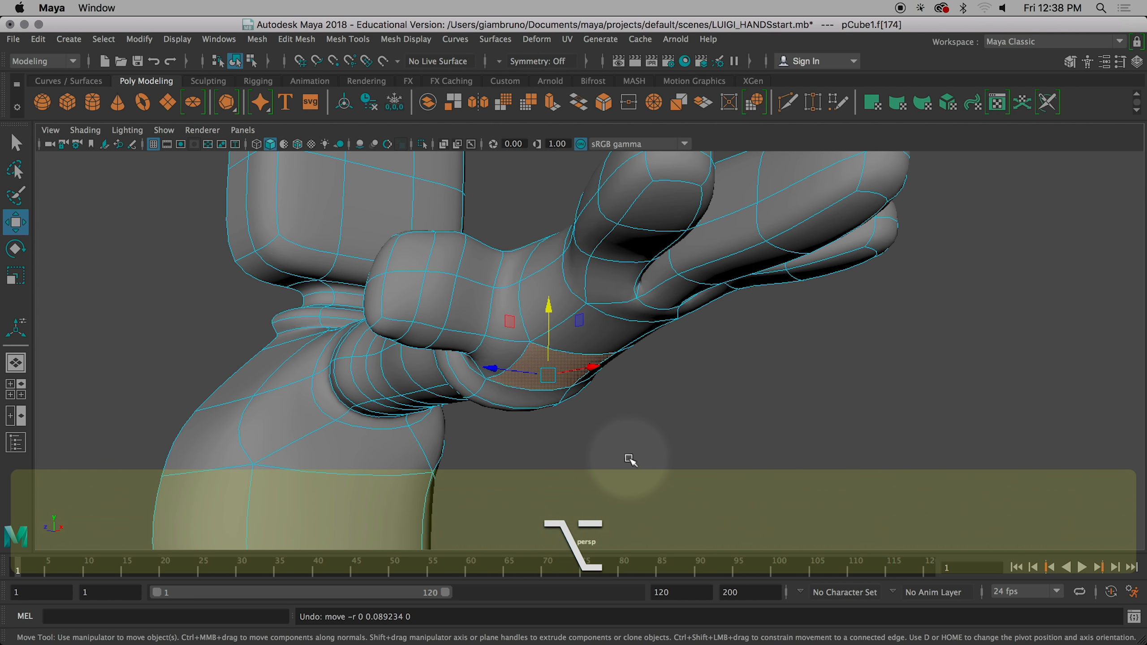
{"action": "left_click_drag", "start_coordinate": [628, 461], "coordinate": [574, 415], "text": "alt"}
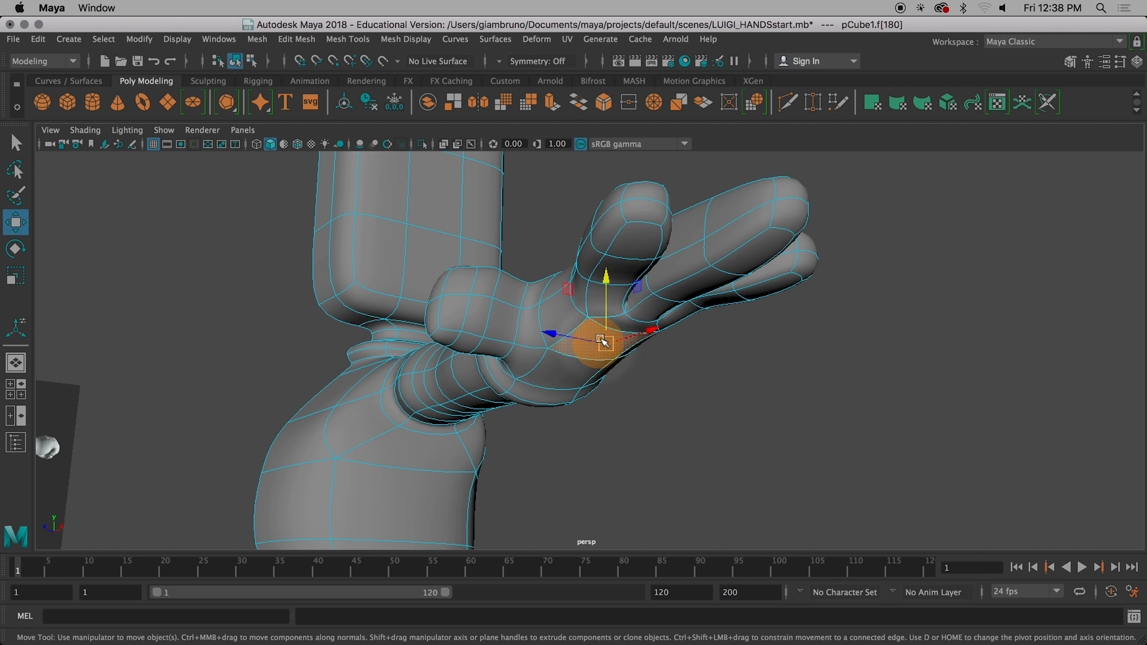
{"action": "left_click_drag", "start_coordinate": [595, 269], "coordinate": [594, 266]}
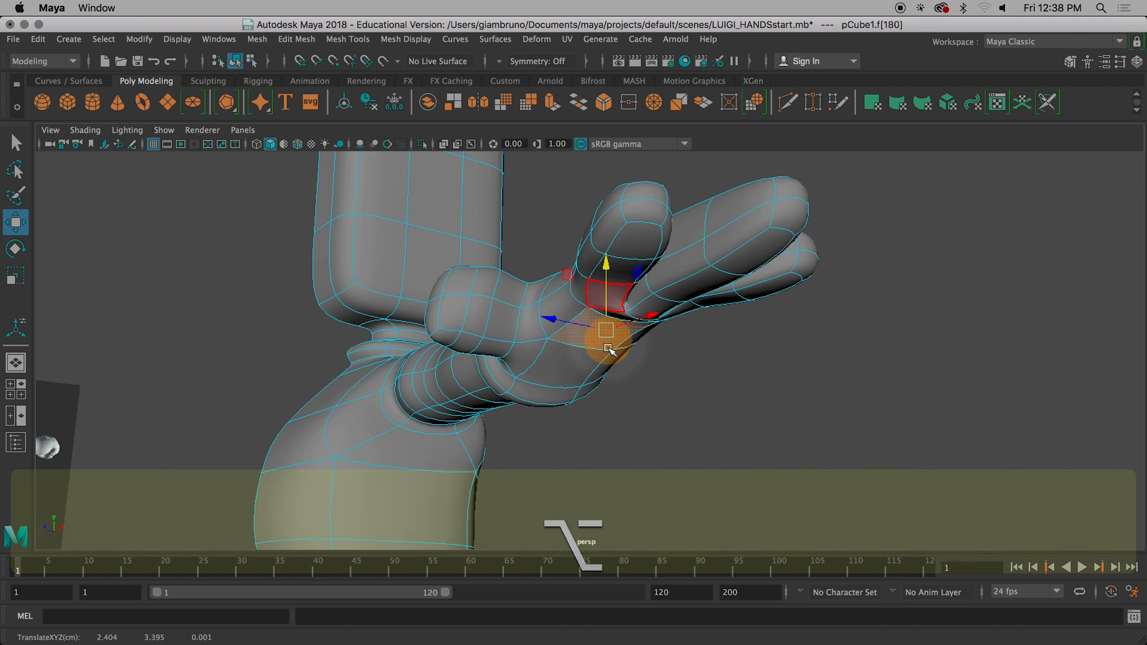
{"action": "mouse_move", "coordinate": [607, 378]}
{"action": "left_mouse_down", "text": "alt"}
{"action": "mouse_move", "coordinate": [579, 376]}
{"action": "mouse_move", "coordinate": [628, 402]}
{"action": "mouse_move", "coordinate": [610, 399]}
{"action": "left_mouse_up", "text": "alt"}
{"action": "left_click", "coordinate": [579, 376]}
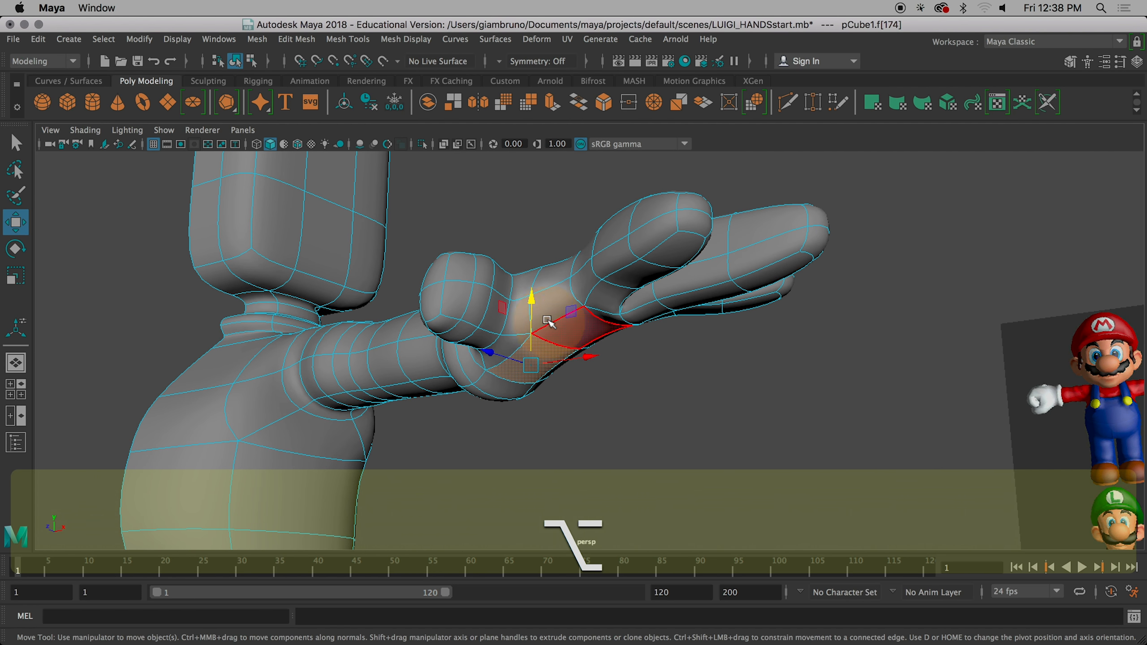
{"action": "left_click_drag", "start_coordinate": [533, 298], "coordinate": [580, 430], "text": "alt"}
Step: Select the faces between the thumb and the nearest finger and shift those at the thumb's base along X and Z
{"action": "scroll", "coordinate": [580, 431], "scroll_direction": "up", "scroll_amount": 4}
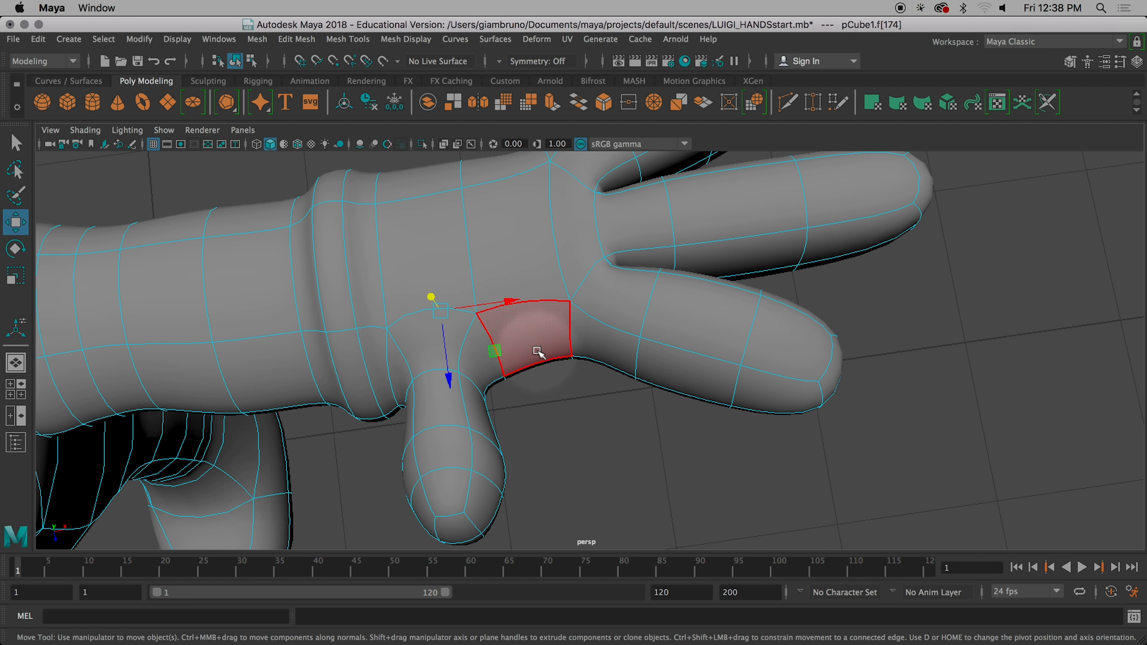
{"action": "left_click_drag", "start_coordinate": [561, 387], "coordinate": [531, 412], "text": "alt"}
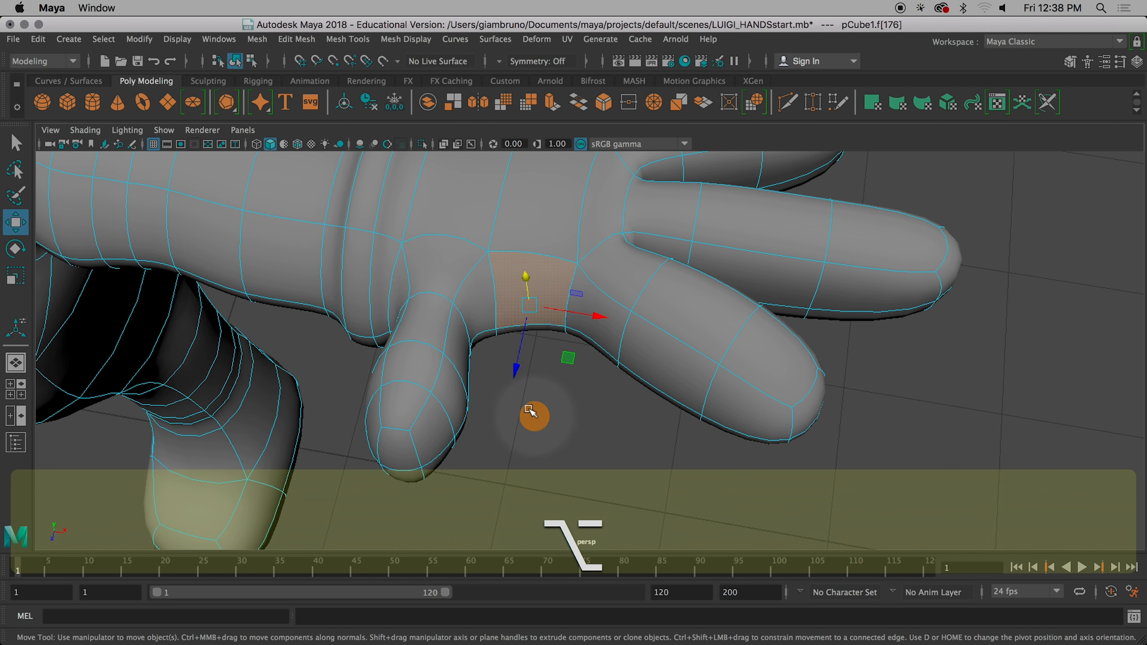
{"action": "left_click_drag", "start_coordinate": [489, 330], "coordinate": [572, 317], "text": "alt"}
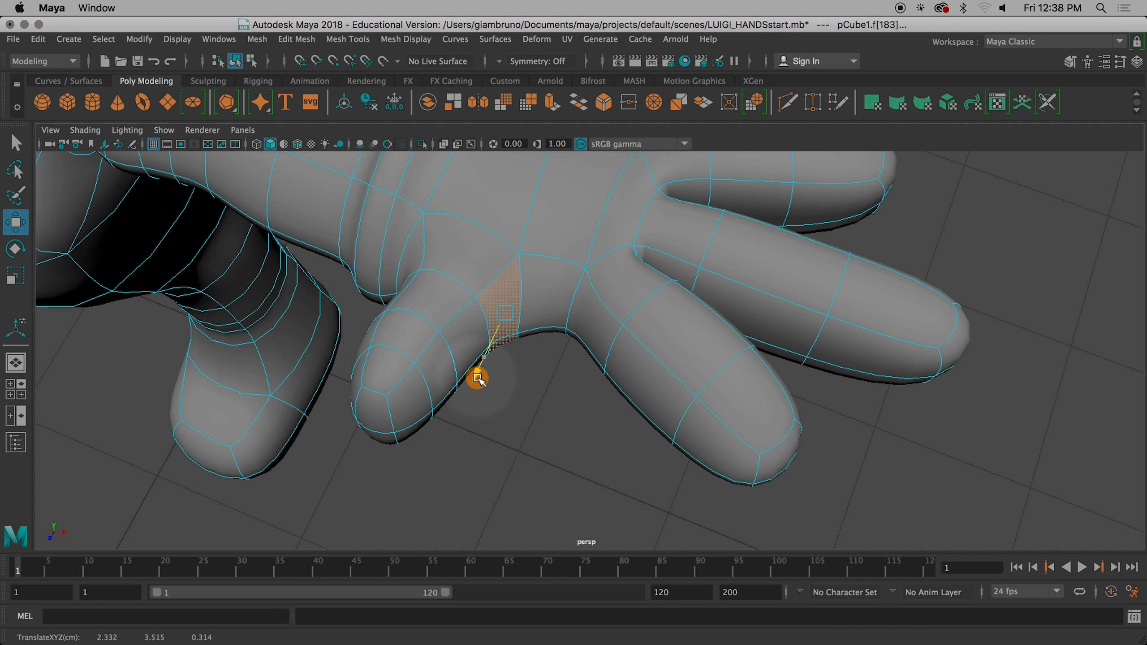
{"action": "left_click_drag", "start_coordinate": [478, 379], "coordinate": [476, 376]}
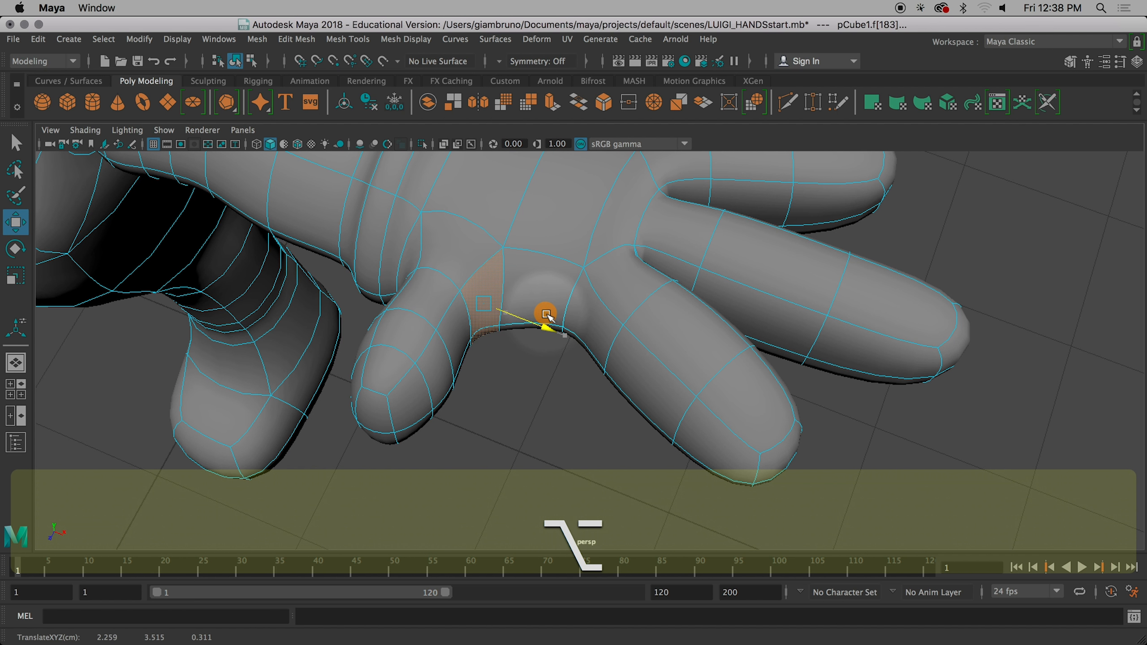
{"action": "left_click_drag", "start_coordinate": [556, 337], "coordinate": [514, 360], "text": "alt"}
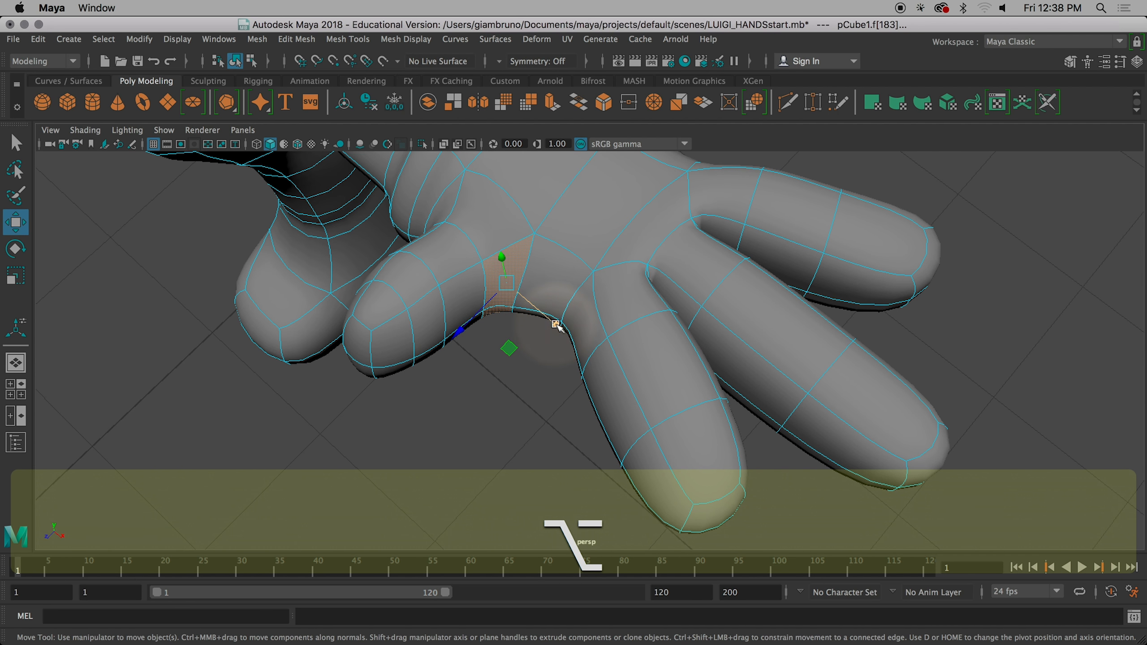
{"action": "left_click_drag", "start_coordinate": [559, 328], "coordinate": [579, 346]}
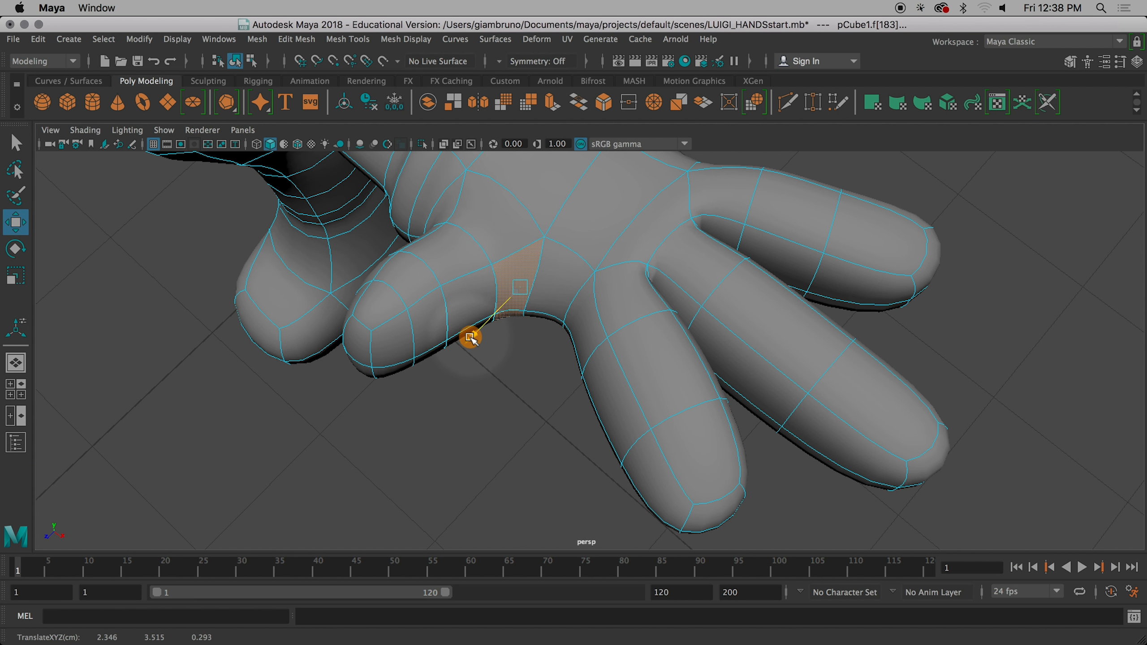
Step: Return the mesh to object mode, switch off its smooth preview and examine the hand's low-poly shape from several sides
{"action": "left_click_drag", "start_coordinate": [520, 417], "coordinate": [727, 432], "text": "alt"}
{"action": "left_click", "coordinate": [796, 288]}
{"action": "left_click_drag", "start_coordinate": [434, 388], "coordinate": [464, 323], "text": "alt"}
{"action": "right_click_drag", "start_coordinate": [466, 287], "coordinate": [527, 210]}
{"action": "left_click_drag", "start_coordinate": [536, 230], "coordinate": [604, 406], "text": "alt"}
{"action": "scroll", "coordinate": [566, 450], "scroll_direction": "down", "scroll_amount": 5}
{"action": "left_click_drag", "start_coordinate": [488, 487], "coordinate": [448, 371], "text": "alt"}
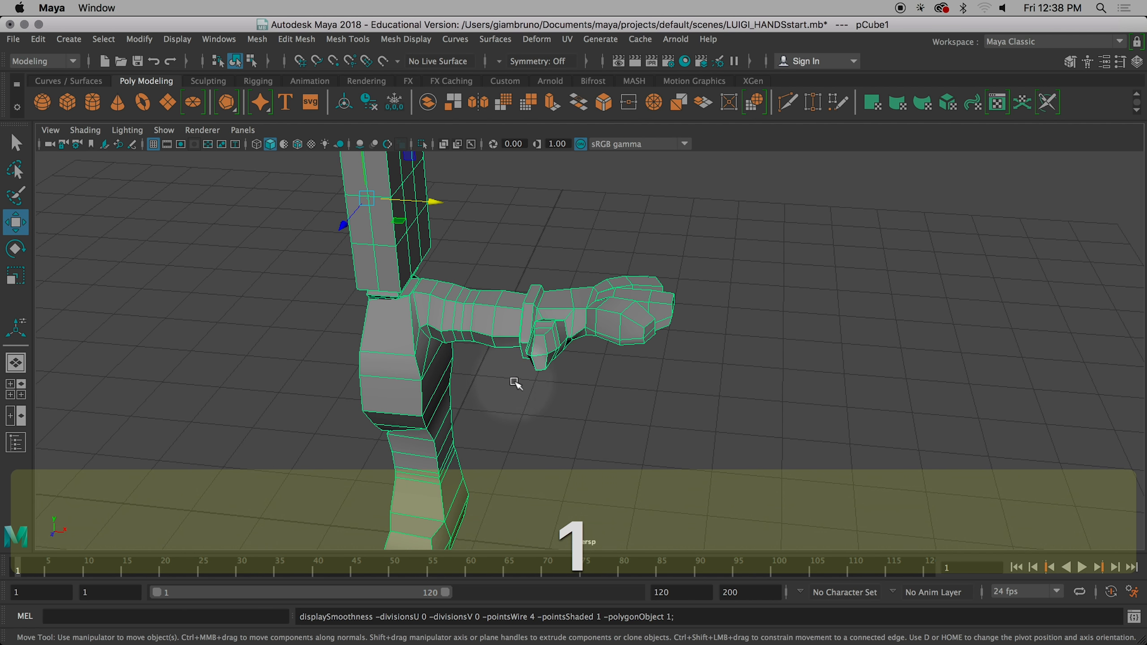
{"action": "left_click_drag", "start_coordinate": [515, 384], "coordinate": [492, 397], "text": "alt"}
{"action": "left_click_drag", "start_coordinate": [571, 430], "coordinate": [512, 442], "text": "alt"}
{"action": "left_click_drag", "start_coordinate": [400, 384], "coordinate": [537, 362], "text": "alt"}
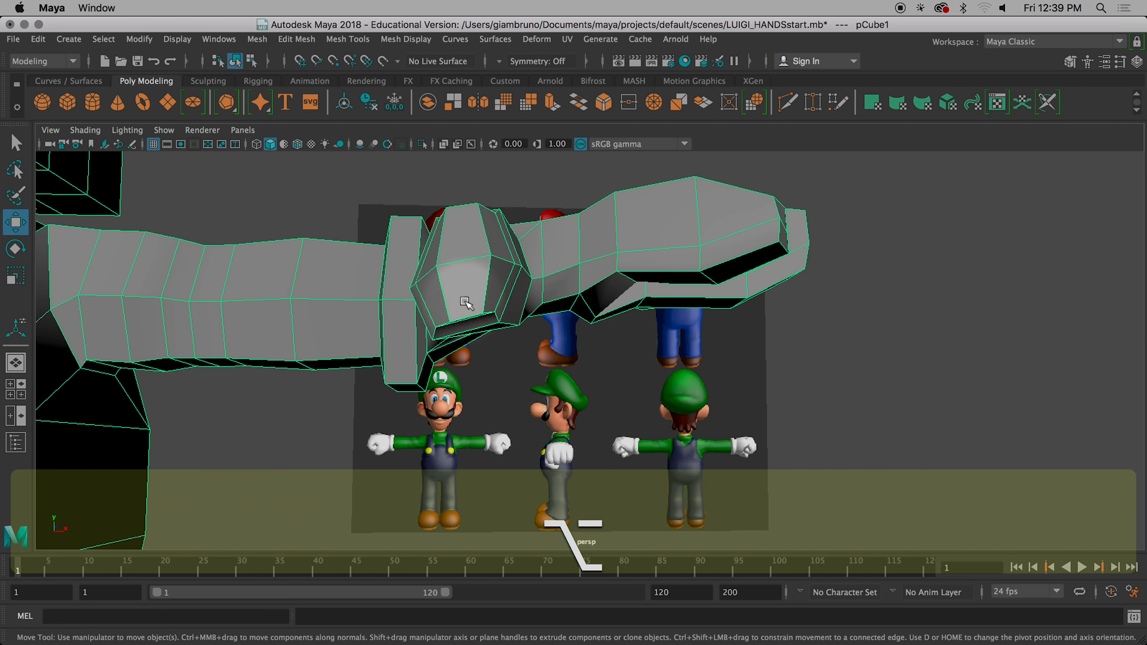
Step: Select the lower edge at the thumb's tip, adjust its height along Y and restore the smooth preview
{"action": "right_click_drag", "start_coordinate": [465, 217], "coordinate": [466, 194]}
{"action": "right_click_drag", "start_coordinate": [477, 247], "coordinate": [467, 322]}
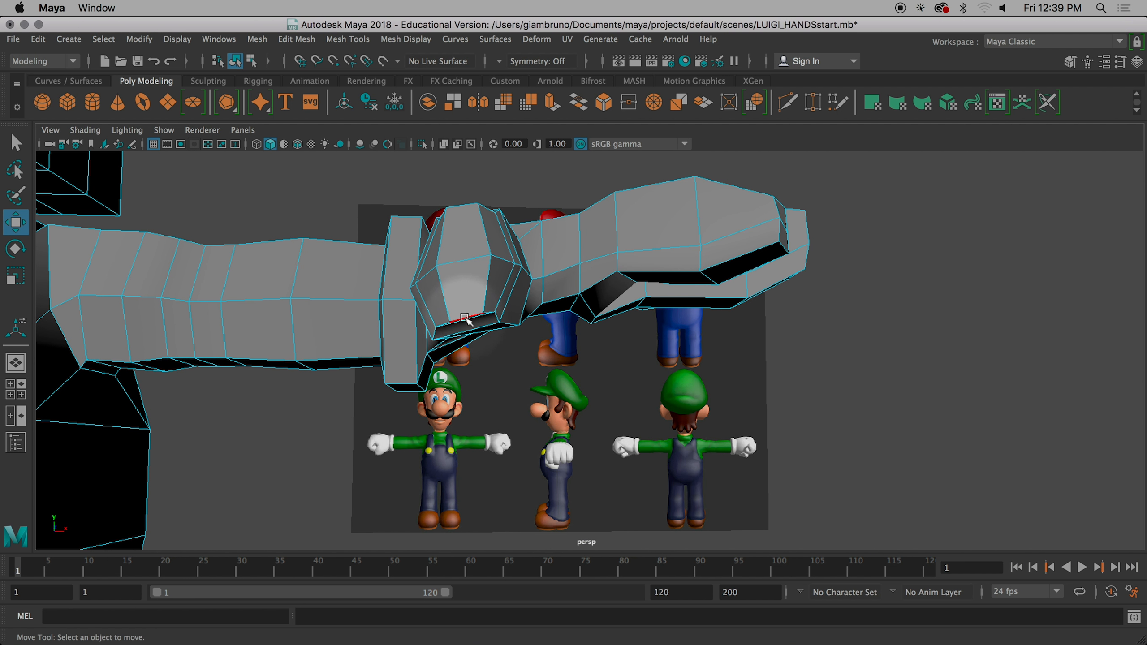
{"action": "left_click", "coordinate": [465, 318]}
{"action": "left_click_drag", "start_coordinate": [466, 247], "coordinate": [495, 321]}
{"action": "key", "text": "3"}
Step: Scale the edge loop around the thumb to about 0.85, shift it along Y and return the mesh to object mode
{"action": "double_click", "coordinate": [505, 298]}
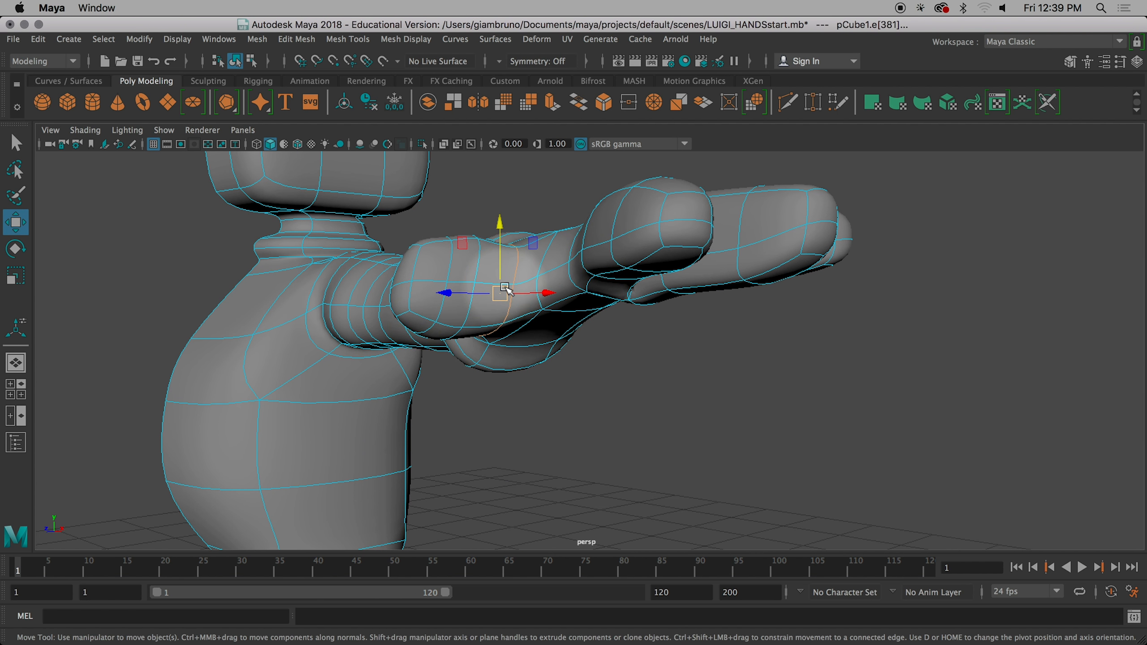
{"action": "key", "text": "r"}
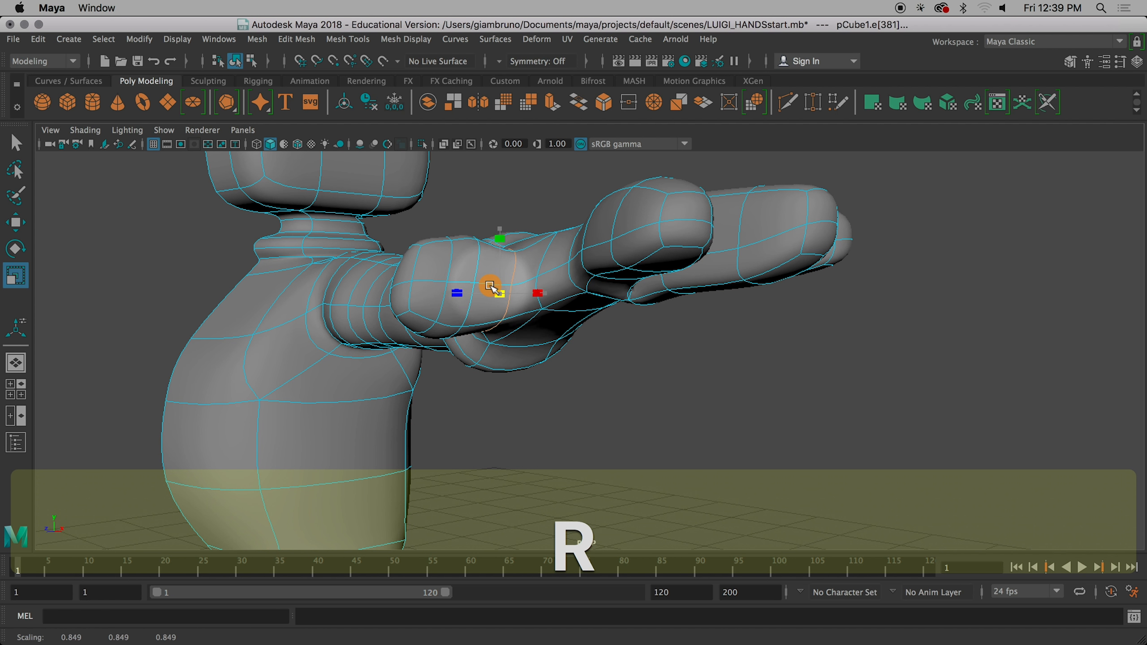
{"action": "key", "text": "w"}
{"action": "left_click_drag", "start_coordinate": [503, 229], "coordinate": [540, 389]}
{"action": "right_click_drag", "start_coordinate": [596, 217], "coordinate": [599, 270]}
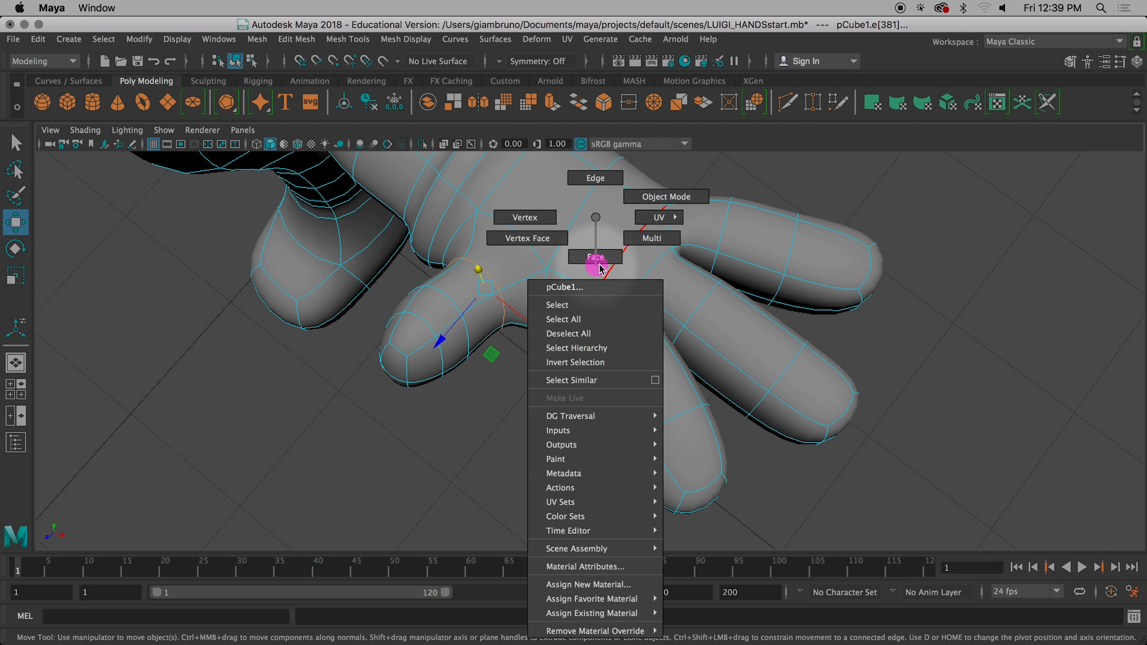
{"action": "right_click_drag", "start_coordinate": [673, 201], "coordinate": [673, 201]}
Step: Select the palm-side edge at the base of the middle finger and adjust its height along Y
{"action": "left_click_drag", "start_coordinate": [614, 256], "coordinate": [628, 225], "text": "alt"}
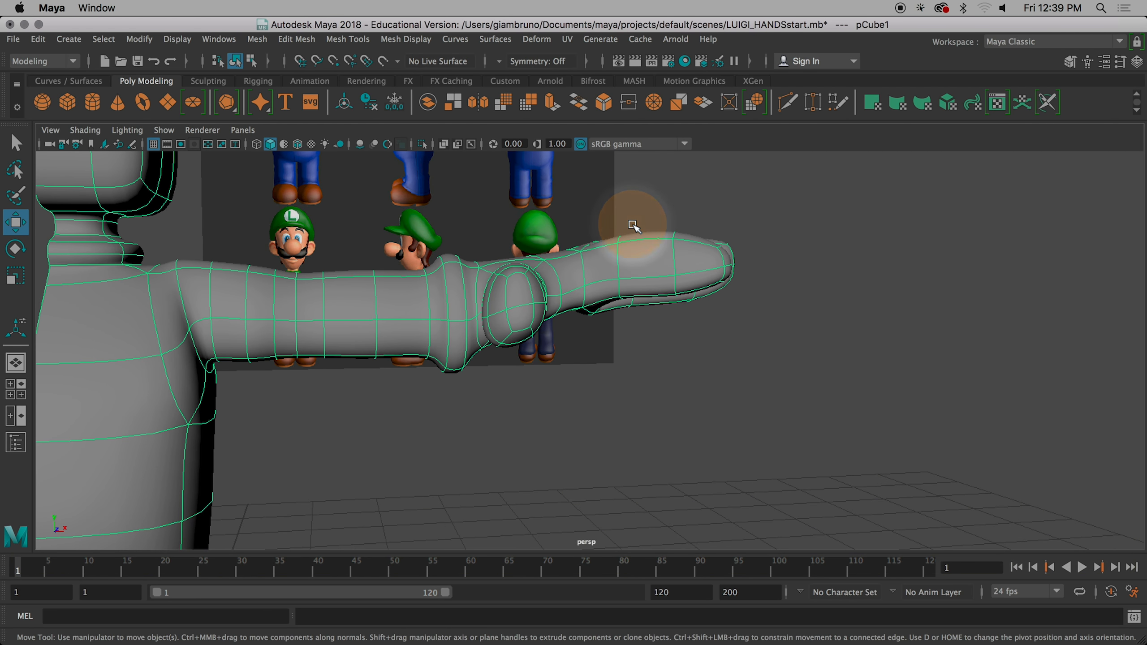
{"action": "left_click_drag", "start_coordinate": [708, 332], "coordinate": [509, 336], "text": "alt"}
{"action": "scroll", "coordinate": [635, 353], "scroll_direction": "up", "scroll_amount": 4}
{"action": "right_click", "coordinate": [671, 330]}
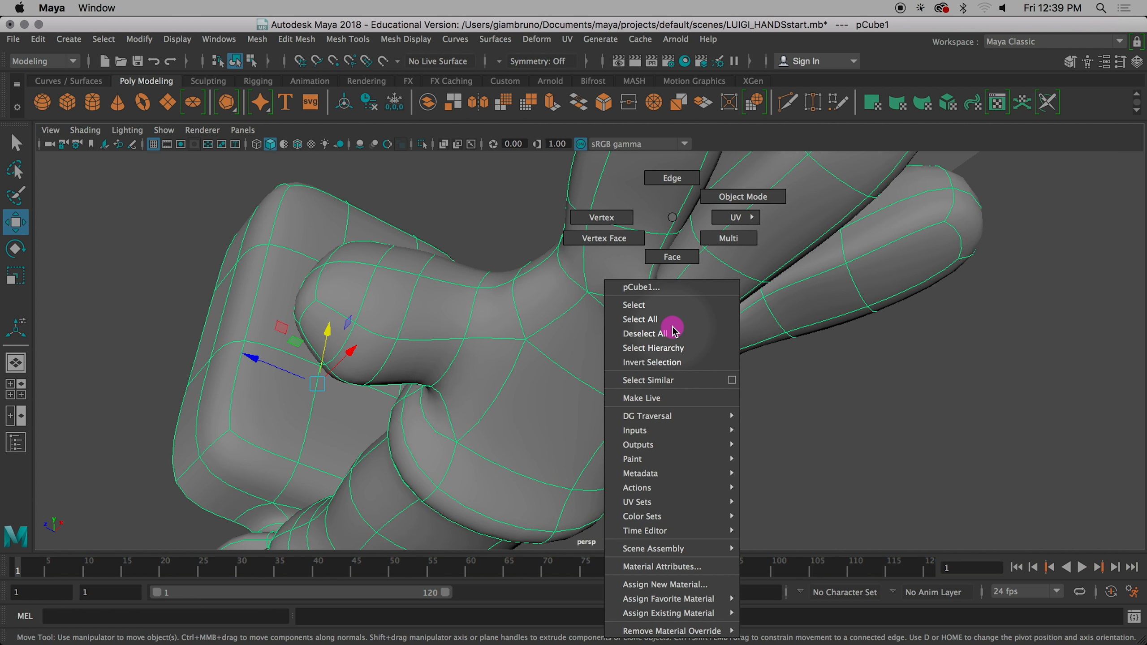
{"action": "right_click_drag", "start_coordinate": [676, 202], "coordinate": [676, 203]}
{"action": "left_click", "coordinate": [672, 279]}
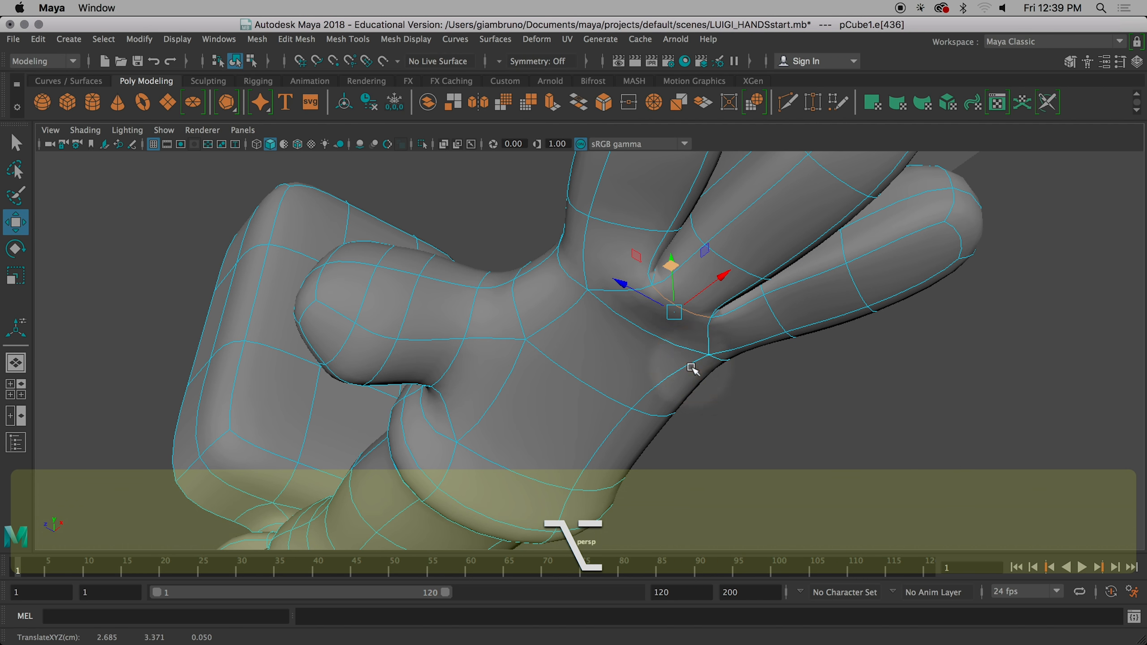
{"action": "left_click_drag", "start_coordinate": [691, 368], "coordinate": [743, 402], "text": "alt"}
{"action": "key", "text": "super+z"}
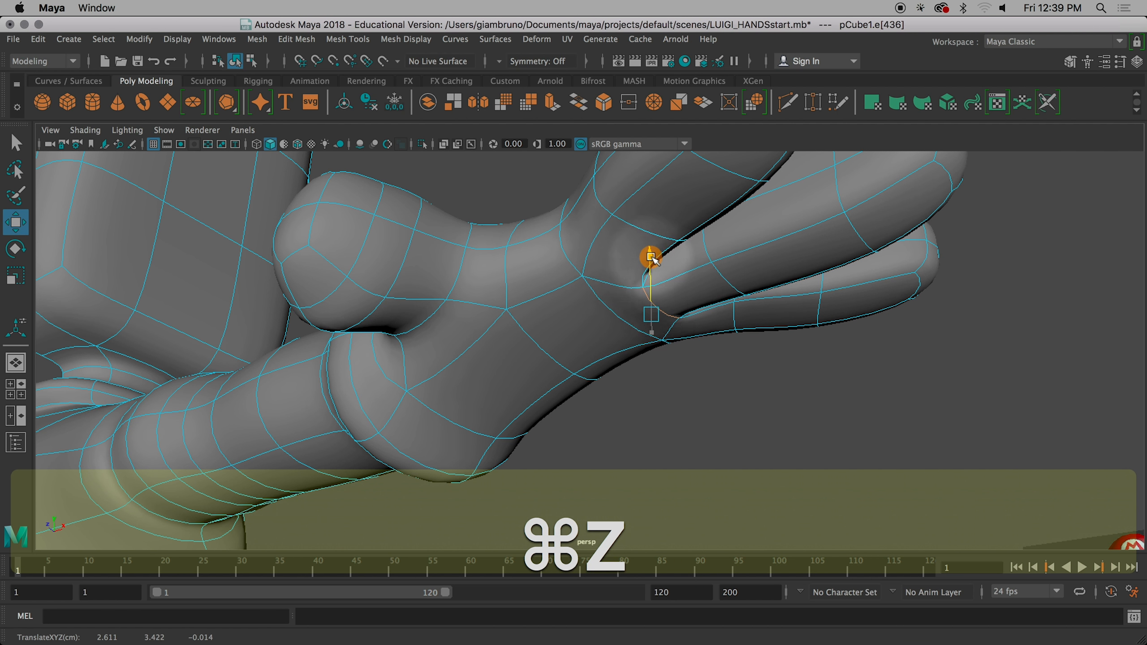
{"action": "left_click_drag", "start_coordinate": [655, 255], "coordinate": [694, 401], "text": "alt"}
Step: Return the mesh to object mode, deselect it and examine the hand's profile from the front against the reference image
{"action": "scroll", "coordinate": [662, 407], "scroll_direction": "down", "scroll_amount": 15}
{"action": "left_click_drag", "start_coordinate": [619, 405], "coordinate": [465, 341], "text": "alt"}
{"action": "right_click_drag", "start_coordinate": [465, 341], "coordinate": [537, 196]}
{"action": "left_click", "coordinate": [575, 282]}
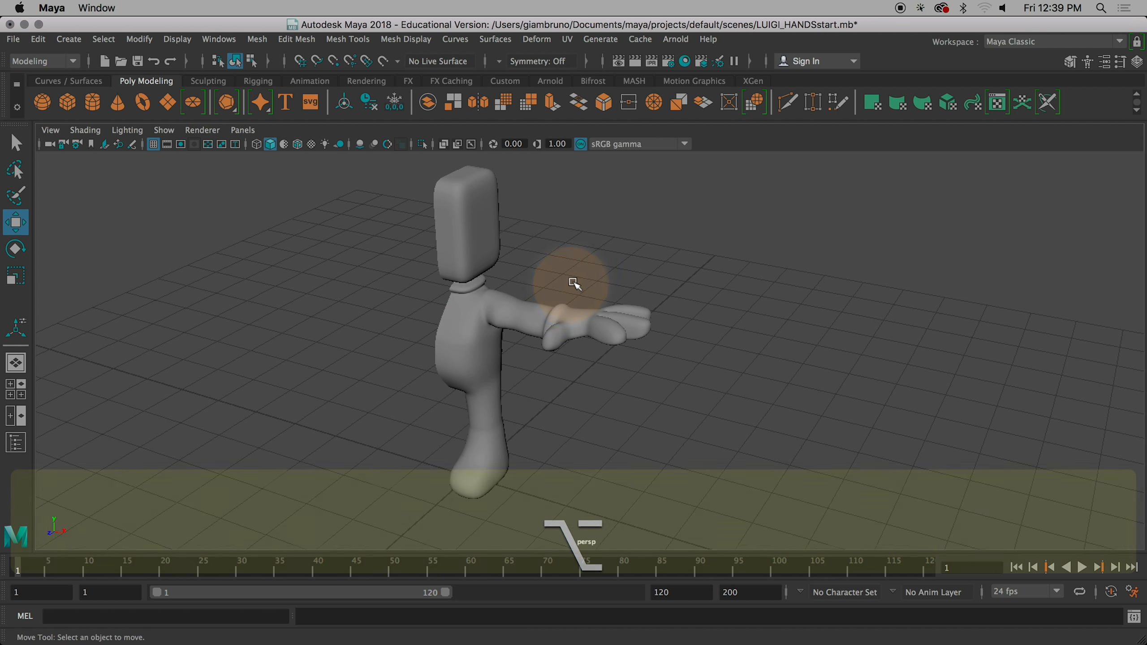
{"action": "left_click_drag", "start_coordinate": [573, 280], "coordinate": [669, 348], "text": "alt"}
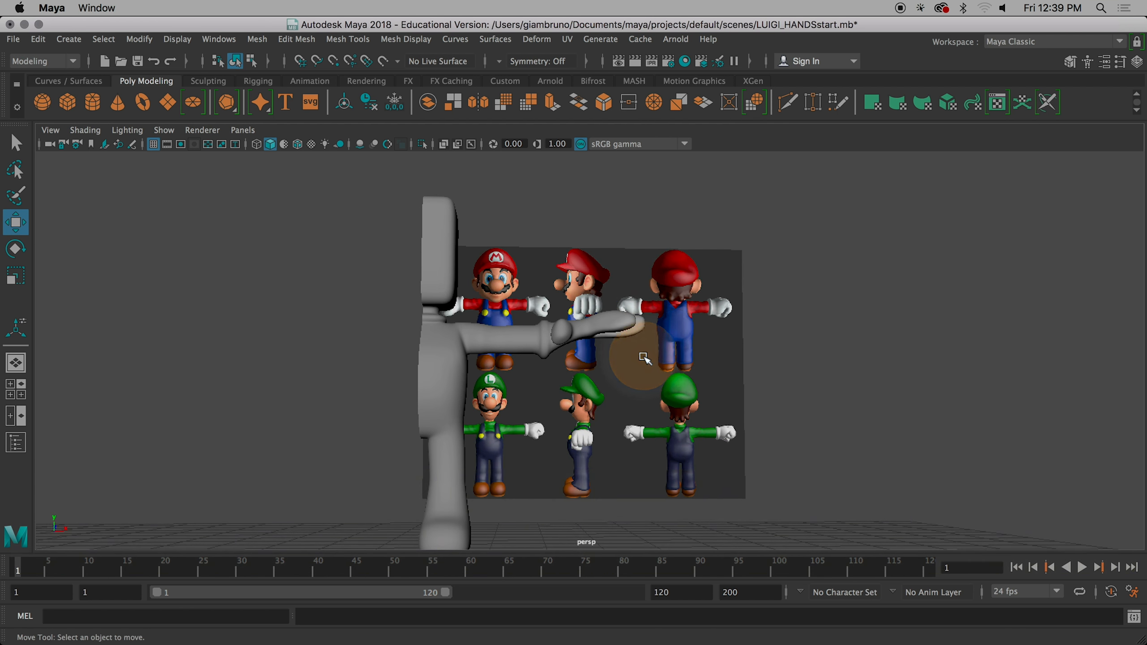
{"action": "scroll", "coordinate": [643, 358], "scroll_direction": "up", "scroll_amount": 3}
{"action": "scroll", "coordinate": [643, 357], "scroll_direction": "up", "scroll_amount": 5}
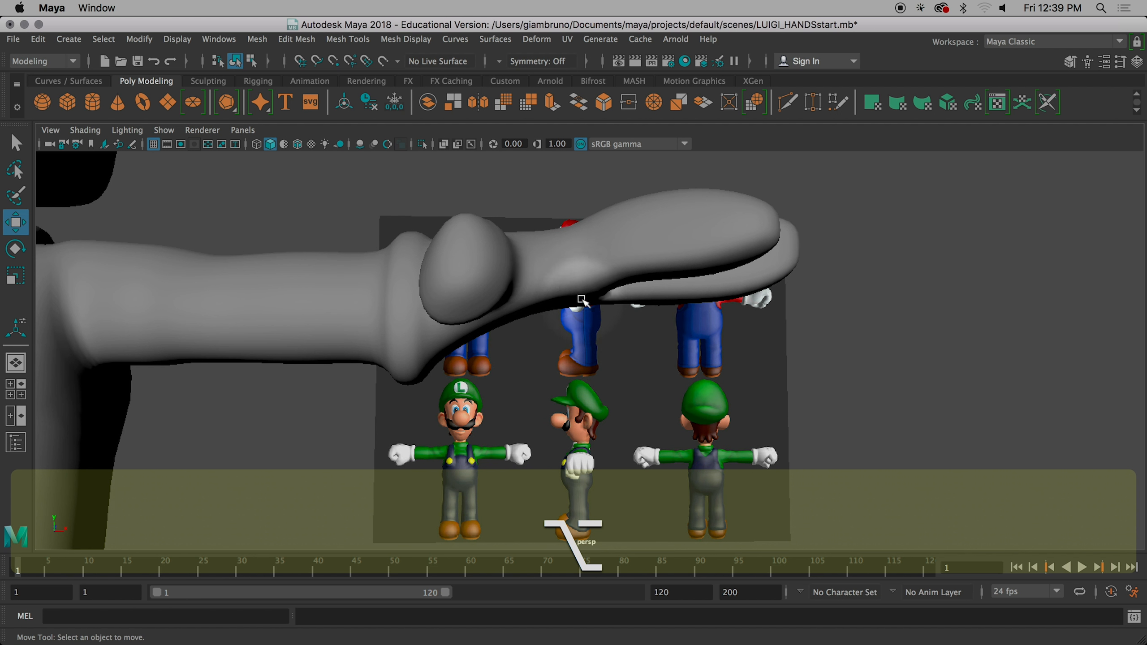
Step: Open the Select Tool's settings and turn off camera-based selection for the Marquee selection style
{"action": "right_click_drag", "start_coordinate": [568, 279], "coordinate": [552, 188]}
{"action": "left_click_drag", "start_coordinate": [648, 359], "coordinate": [630, 374], "text": "alt"}
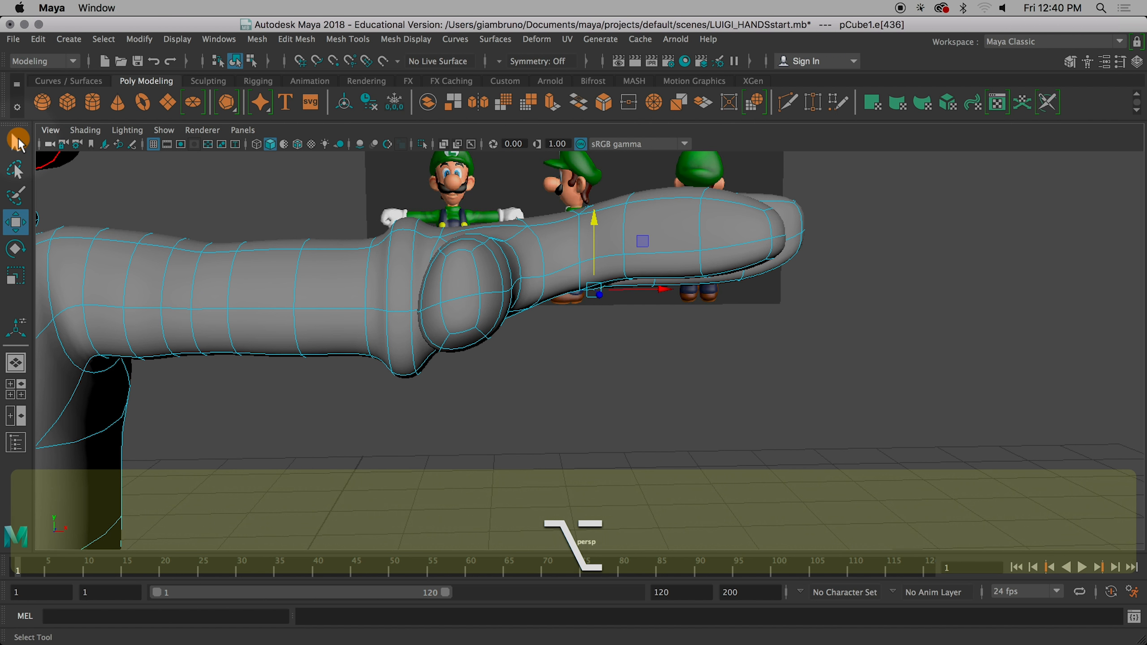
{"action": "double_click", "coordinate": [17, 141]}
{"action": "left_click", "coordinate": [156, 194]}
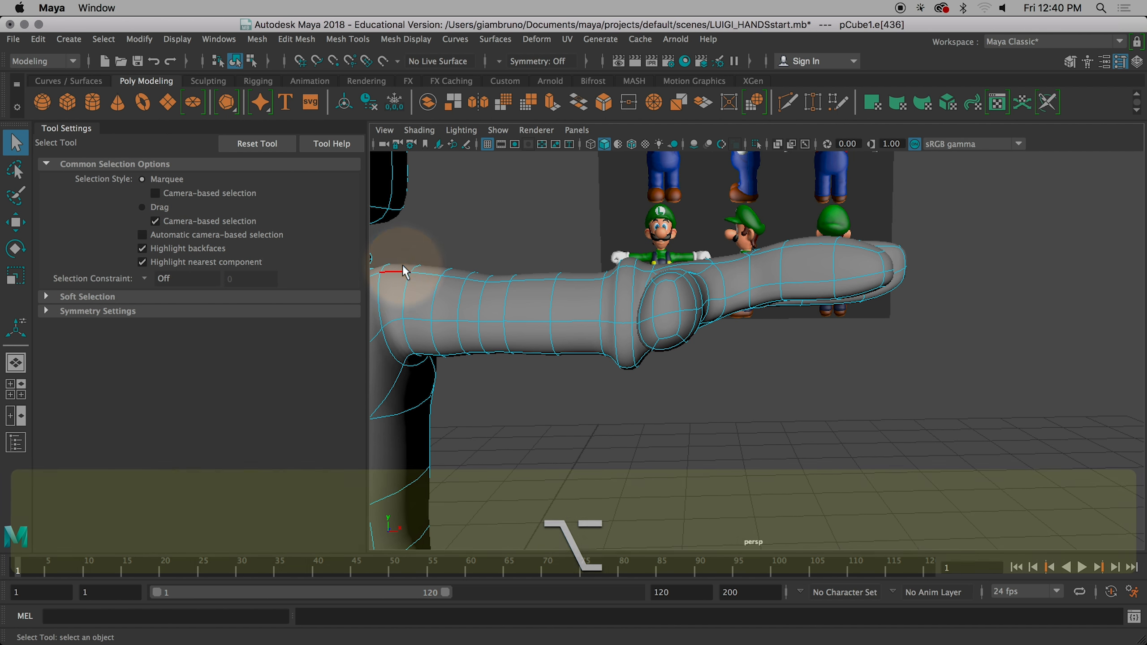
{"action": "left_click_drag", "start_coordinate": [403, 265], "coordinate": [515, 388], "text": "alt"}
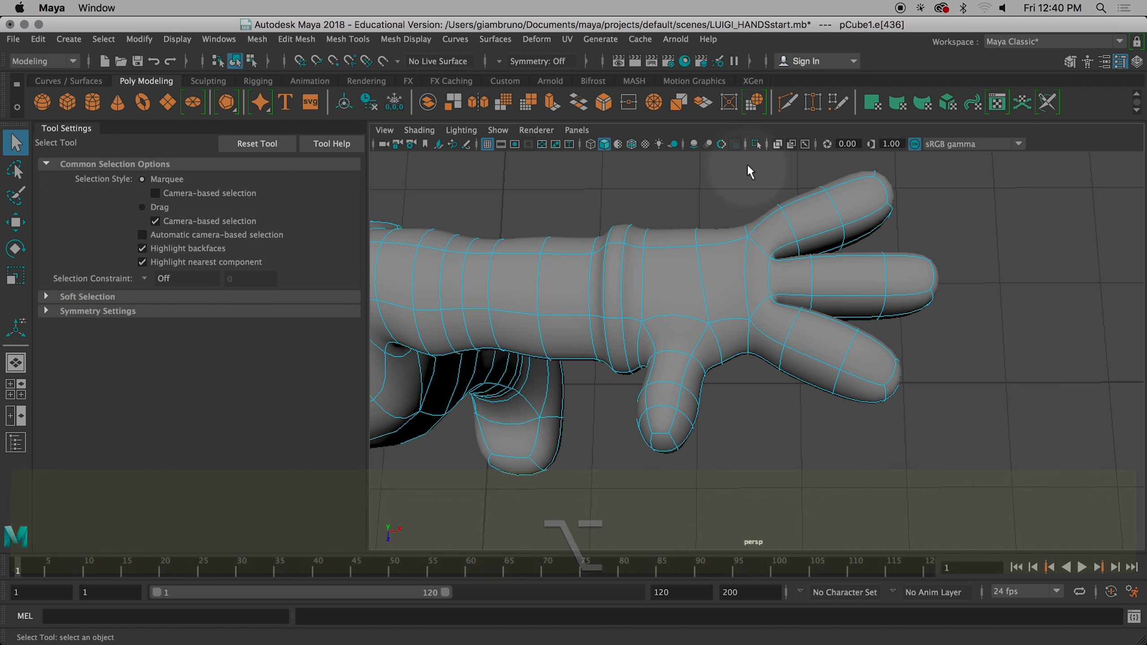
Step: Select the vertices of all three fingers, including those on the underside, and lower them along Y
{"action": "left_click_drag", "start_coordinate": [964, 407], "coordinate": [830, 374]}
{"action": "right_click_drag", "start_coordinate": [828, 218], "coordinate": [759, 217]}
{"action": "left_click_drag", "start_coordinate": [746, 161], "coordinate": [953, 402]}
{"action": "key", "text": "w"}
{"action": "left_click_drag", "start_coordinate": [900, 271], "coordinate": [897, 271]}
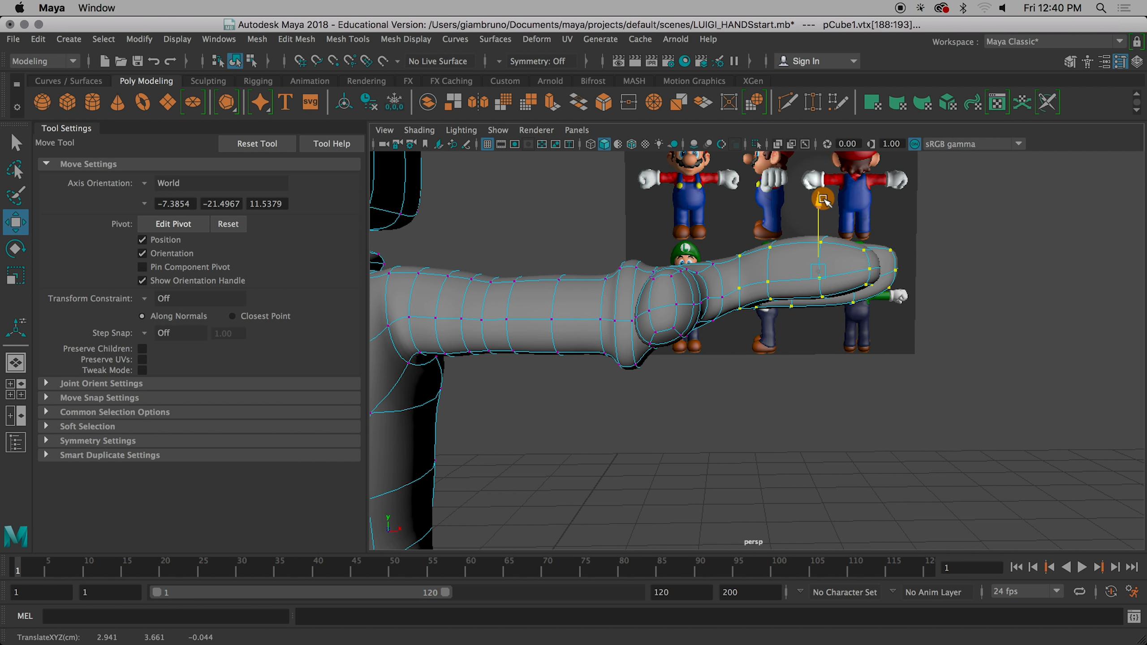
{"action": "left_click_drag", "start_coordinate": [821, 200], "coordinate": [822, 212]}
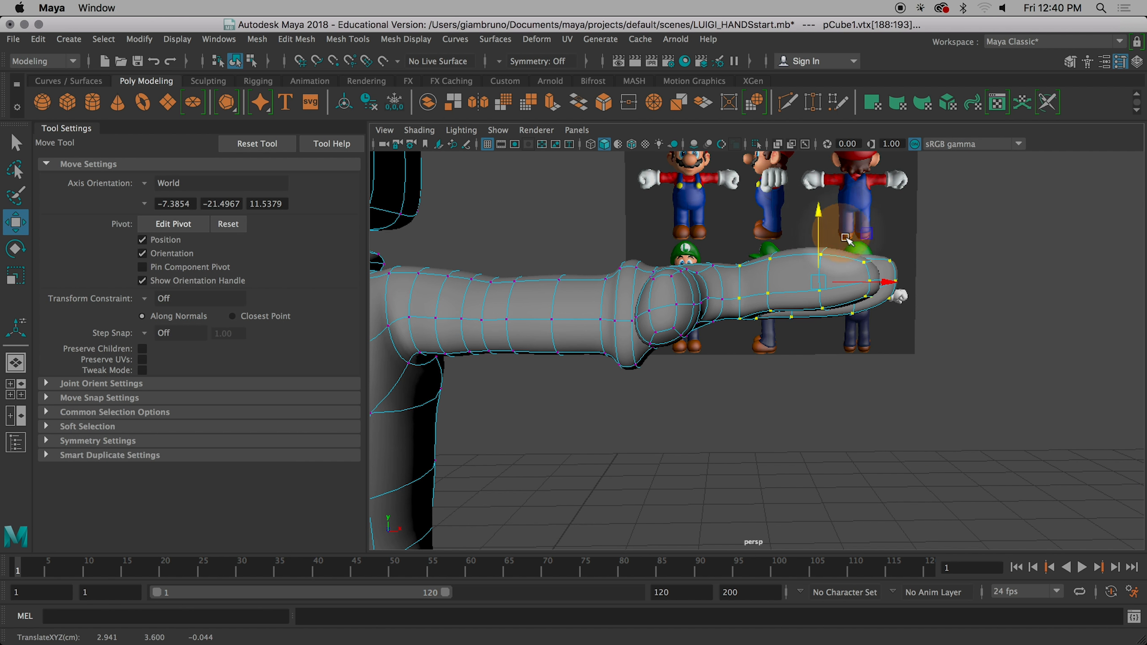
Step: Rotate the selected finger vertices, lower them further along Y and return the mesh to object mode
{"action": "key", "text": "e"}
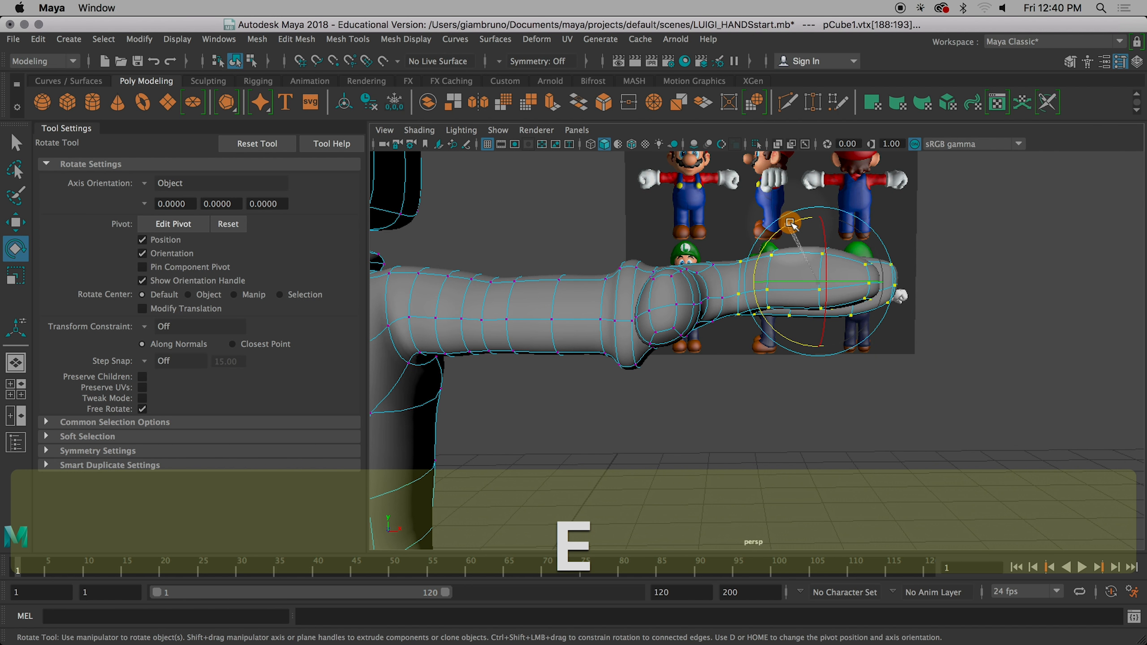
{"action": "key", "text": "q"}
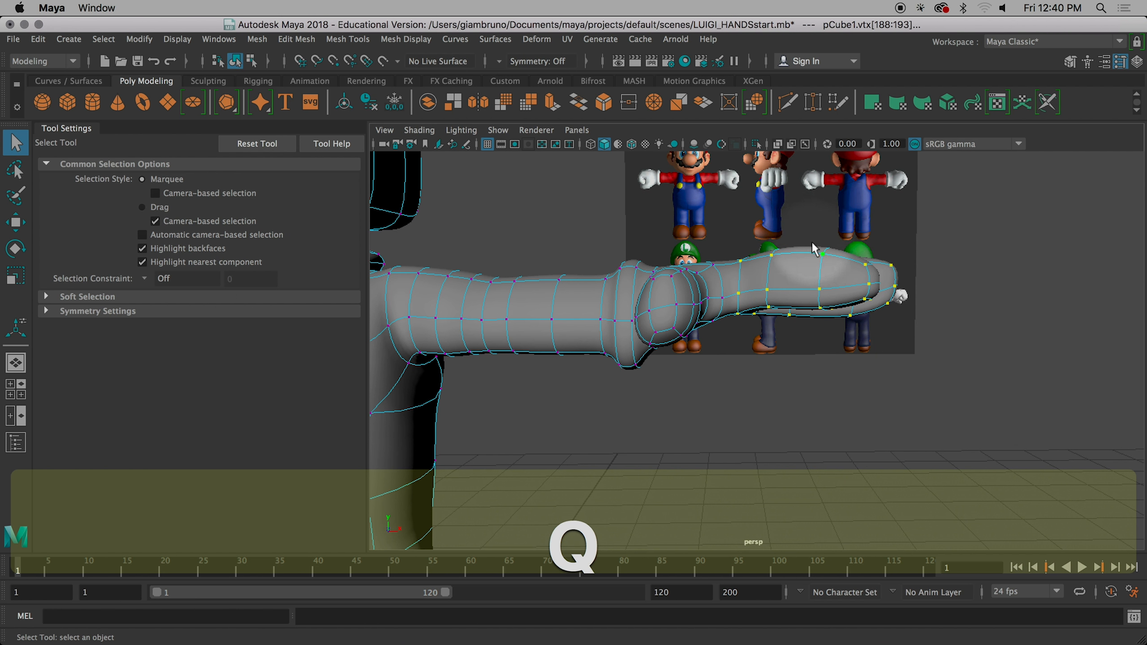
{"action": "key", "text": "w"}
{"action": "mouse_move", "coordinate": [818, 237]}
{"action": "left_mouse_down"}
{"action": "mouse_move", "coordinate": [819, 185]}
{"action": "mouse_move", "coordinate": [819, 222]}
{"action": "left_mouse_up"}
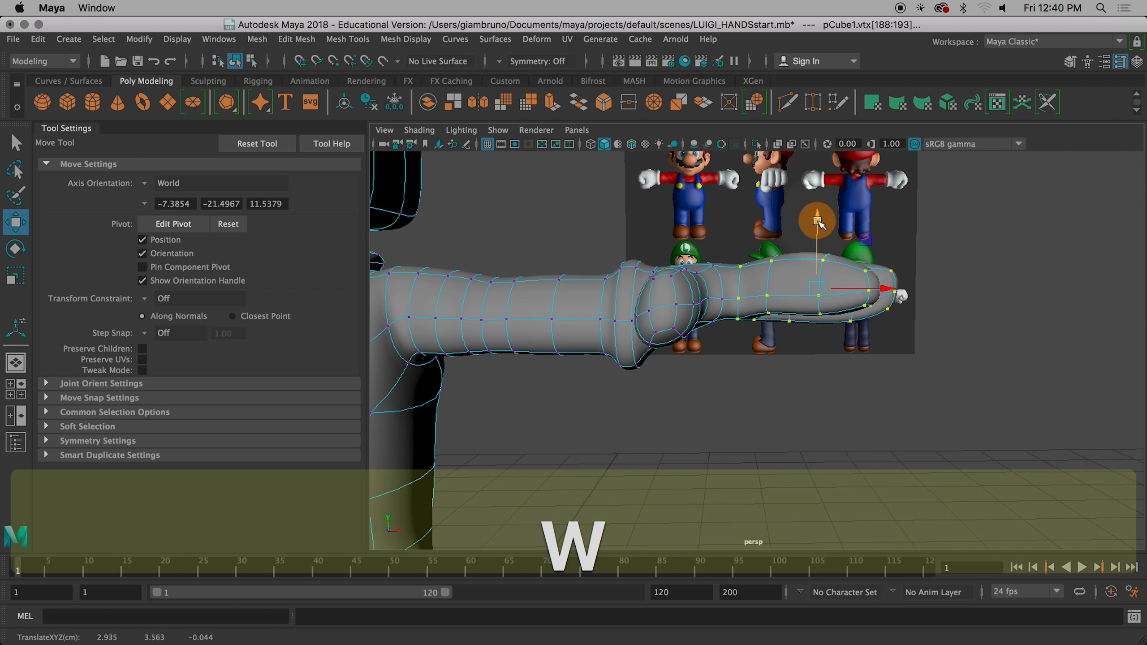
{"action": "right_click_drag", "start_coordinate": [744, 279], "coordinate": [801, 193]}
{"action": "left_click", "coordinate": [739, 299]}
{"action": "left_click_drag", "start_coordinate": [740, 299], "coordinate": [749, 475], "text": "alt"}
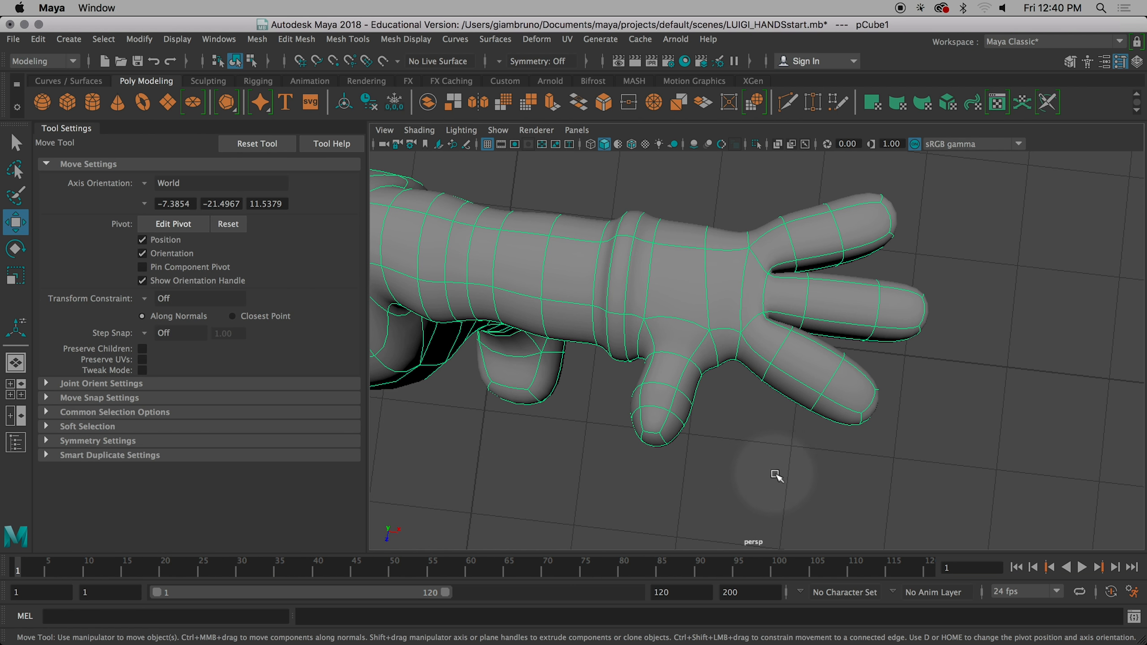
Step: Scale the edge loops around the finger nearest the thumb, then return the mesh to object mode
{"action": "right_click_drag", "start_coordinate": [764, 217], "coordinate": [763, 179]}
{"action": "left_click", "coordinate": [795, 378]}
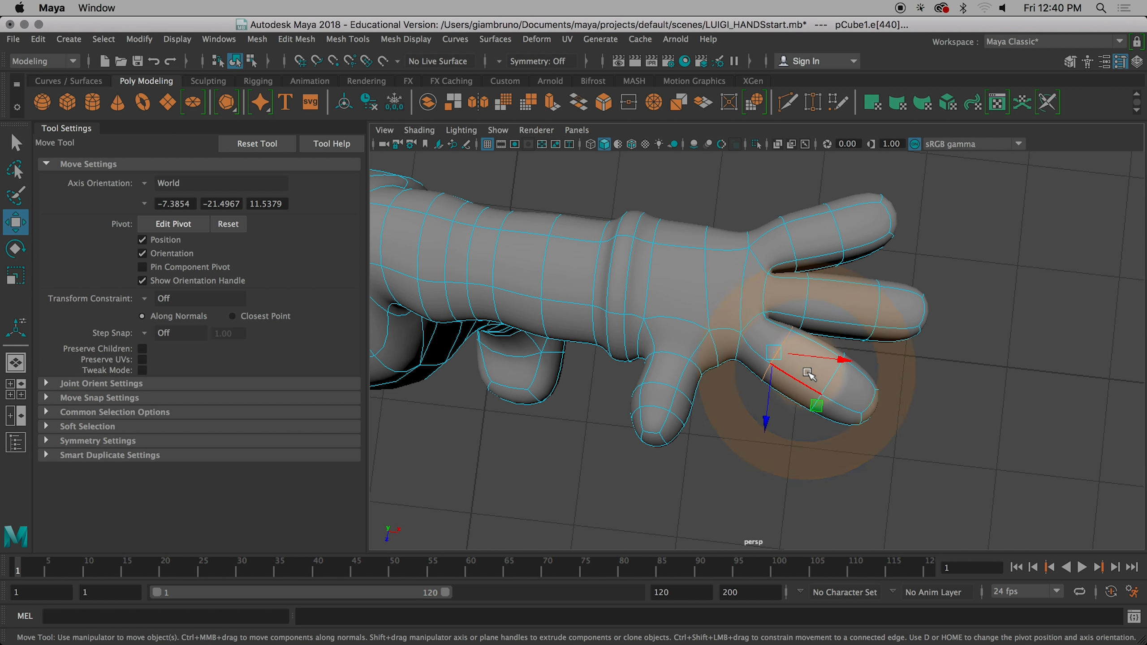
{"action": "key", "text": "r"}
{"action": "left_click_drag", "start_coordinate": [795, 369], "coordinate": [813, 398], "text": "alt"}
{"action": "left_click", "coordinate": [822, 396]}
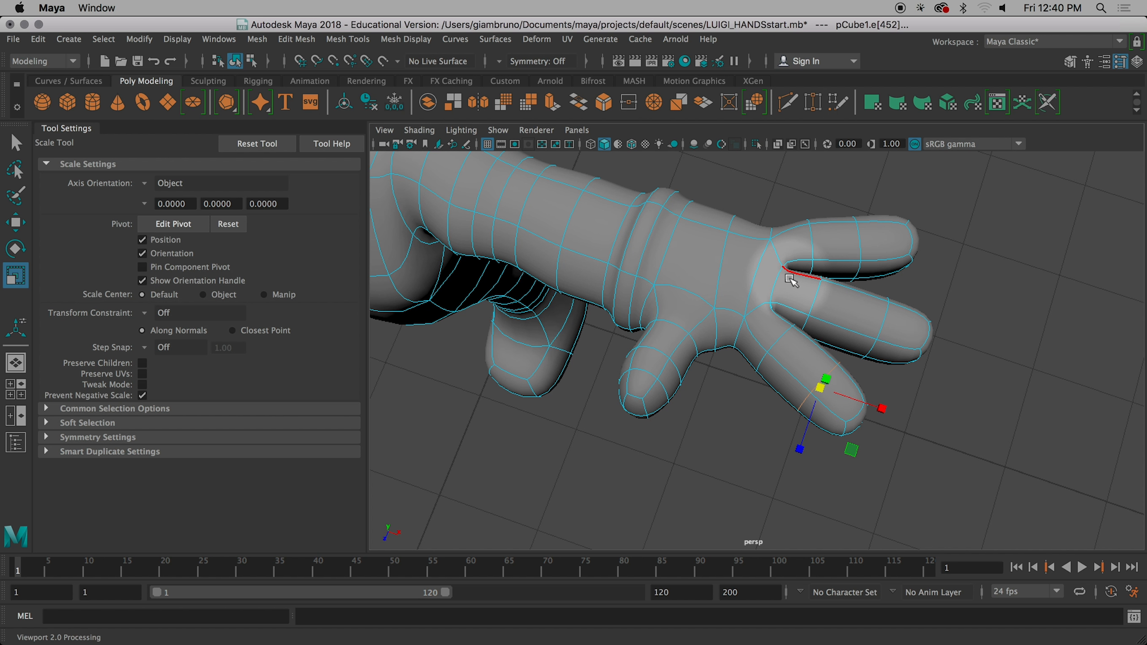
{"action": "right_click_drag", "start_coordinate": [719, 276], "coordinate": [770, 194]}
Step: Switch off the mesh's smooth preview to examine the low-poly body and hand, and hide the tool settings
{"action": "mouse_move", "coordinate": [718, 312]}
{"action": "left_mouse_down", "text": "alt"}
{"action": "mouse_move", "coordinate": [707, 328]}
{"action": "mouse_move", "coordinate": [726, 230]}
{"action": "mouse_move", "coordinate": [763, 249]}
{"action": "mouse_move", "coordinate": [720, 324]}
{"action": "left_mouse_up", "text": "alt"}
{"action": "middle_click_drag", "start_coordinate": [723, 324], "coordinate": [1038, 221], "text": "alt"}
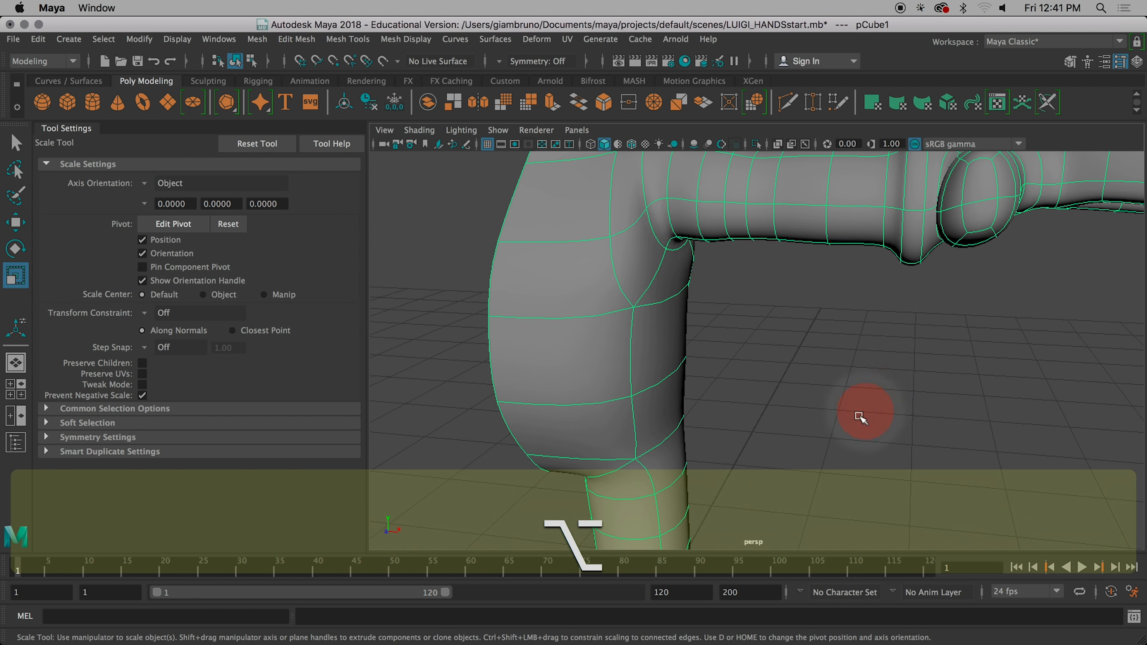
{"action": "right_click_drag", "start_coordinate": [864, 415], "coordinate": [779, 387], "text": "alt"}
{"action": "key", "text": "1"}
{"action": "left_click_drag", "start_coordinate": [731, 334], "coordinate": [777, 366], "text": "alt"}
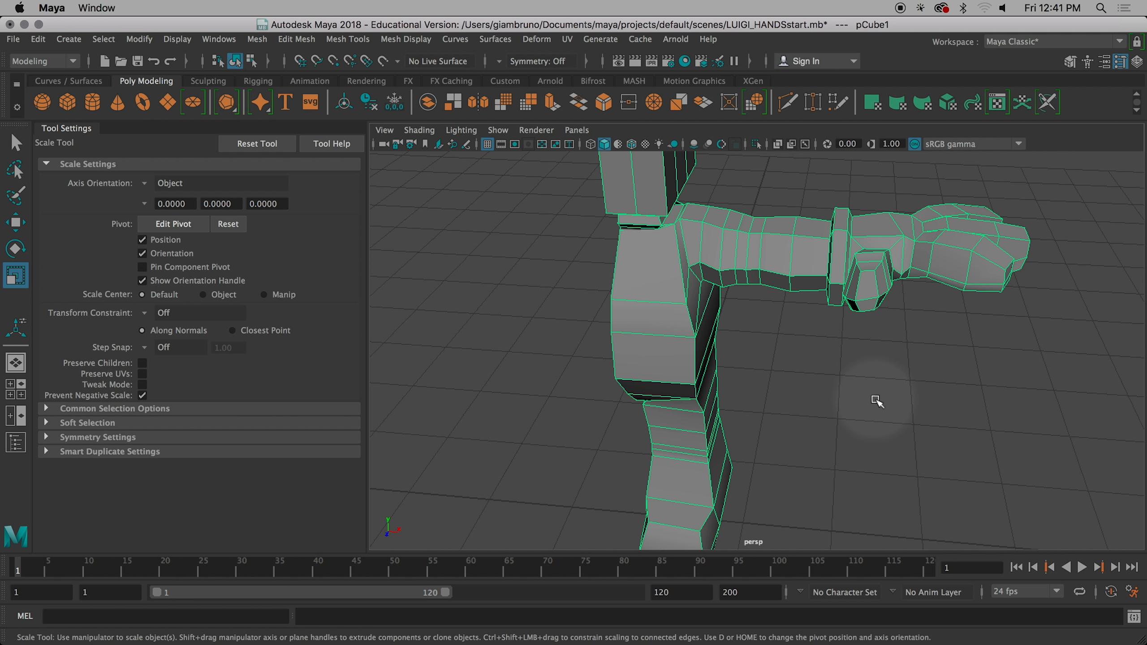
{"action": "mouse_move", "coordinate": [876, 400]}
{"action": "left_mouse_down", "text": "alt"}
{"action": "mouse_move", "coordinate": [740, 379]}
{"action": "mouse_move", "coordinate": [770, 395]}
{"action": "mouse_move", "coordinate": [825, 377]}
{"action": "mouse_move", "coordinate": [819, 390]}
{"action": "mouse_move", "coordinate": [885, 404]}
{"action": "left_mouse_up", "text": "alt"}
{"action": "scroll", "coordinate": [769, 393], "scroll_direction": "up", "scroll_amount": 5}
{"action": "scroll", "coordinate": [903, 422], "scroll_direction": "down", "scroll_amount": 3}
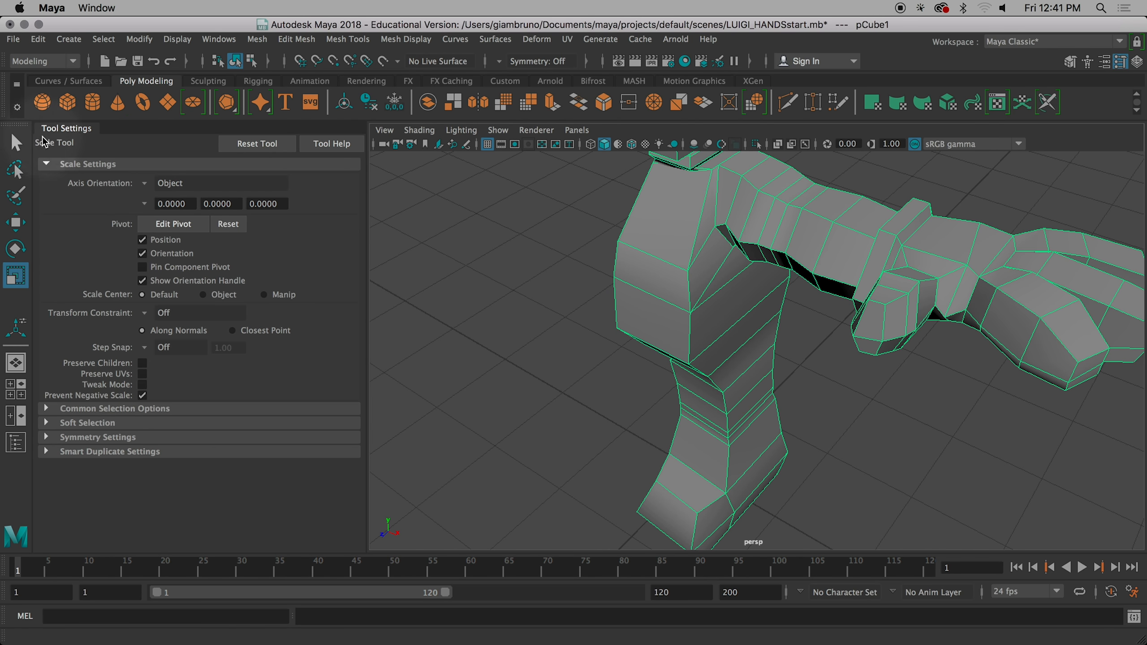
{"action": "left_click", "coordinate": [1121, 63]}
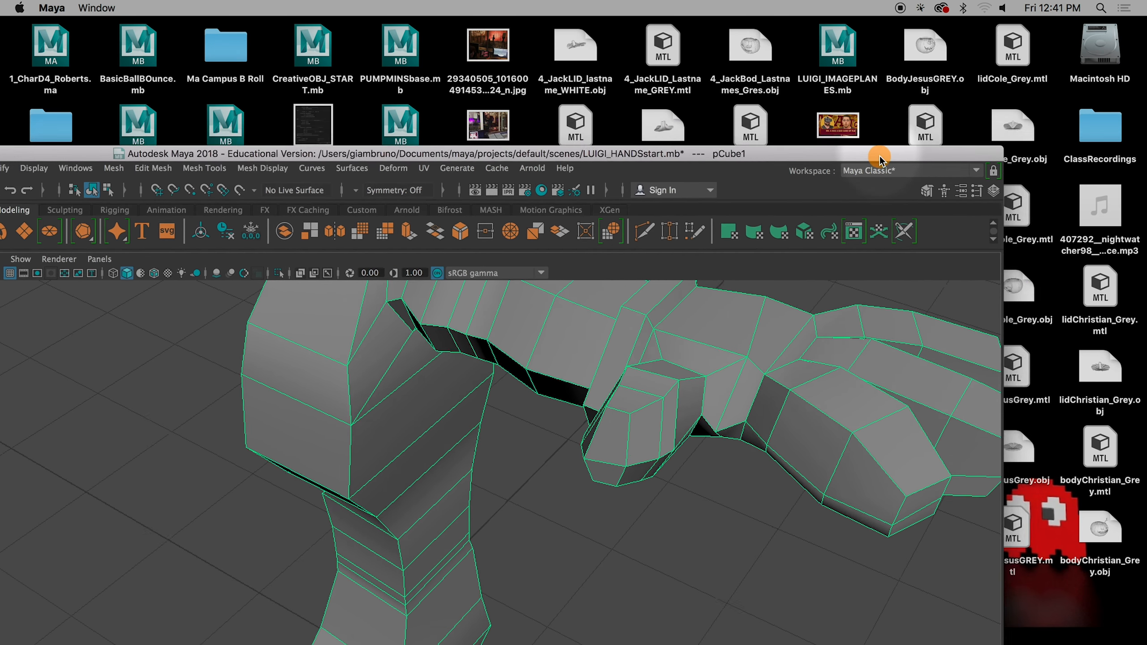